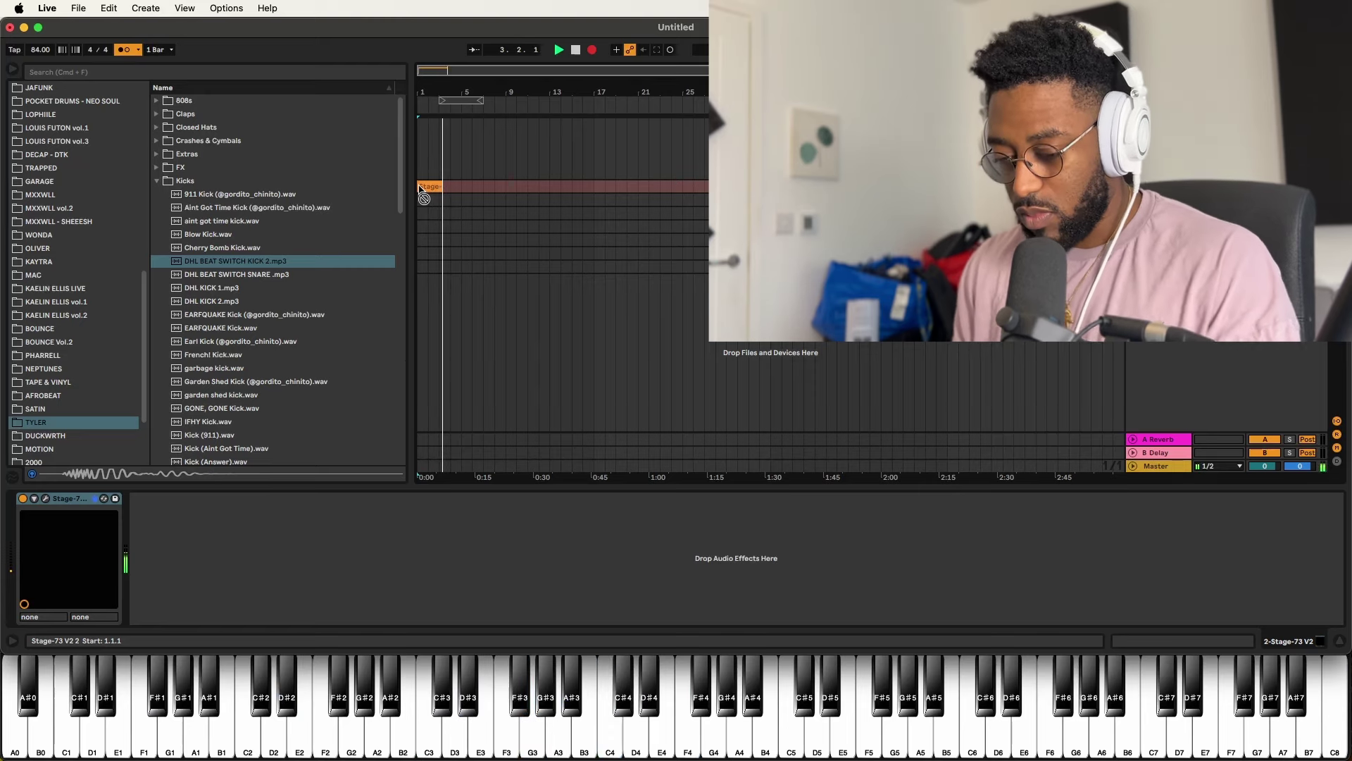
- Stop playback, delete the Stage-73 V2 clip at bar 1 and hide the browser
{"action": "key", "text": "space"}
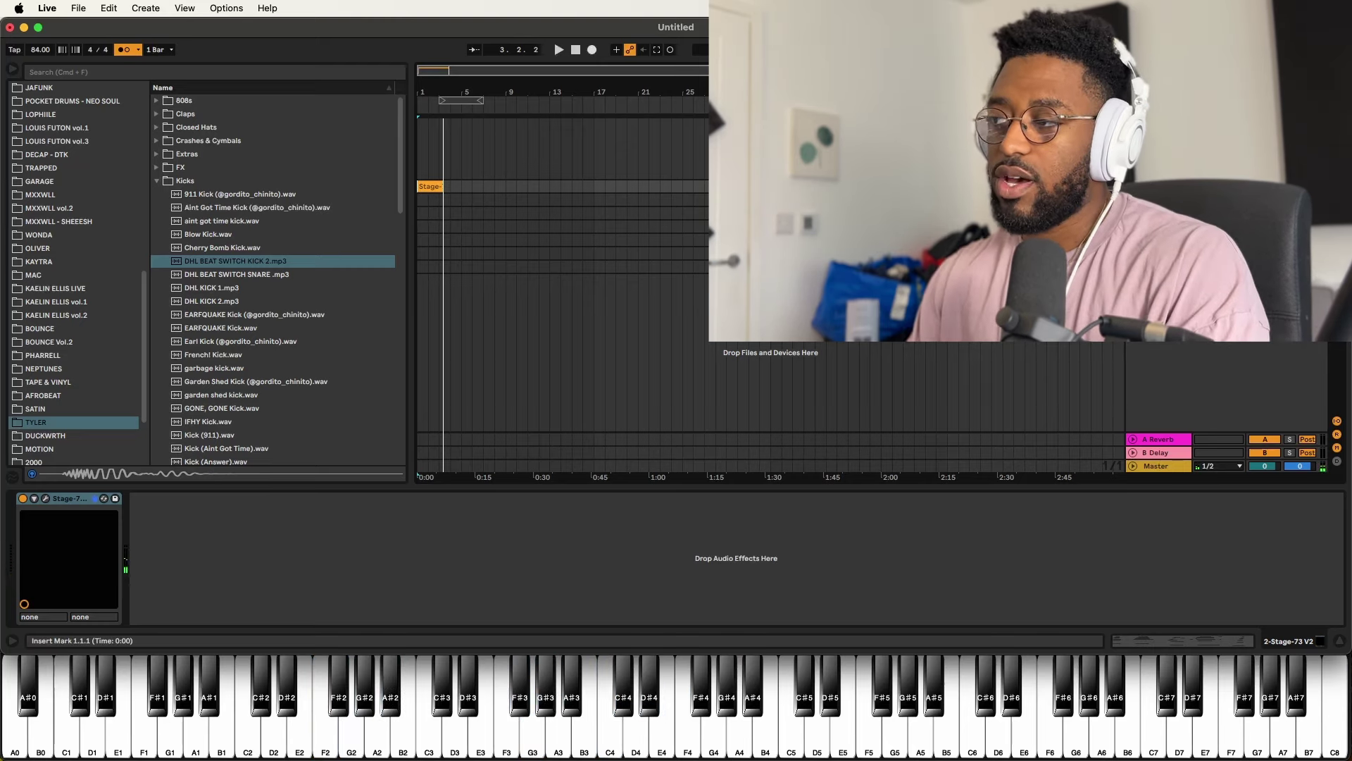
{"action": "left_click", "coordinate": [693, 187]}
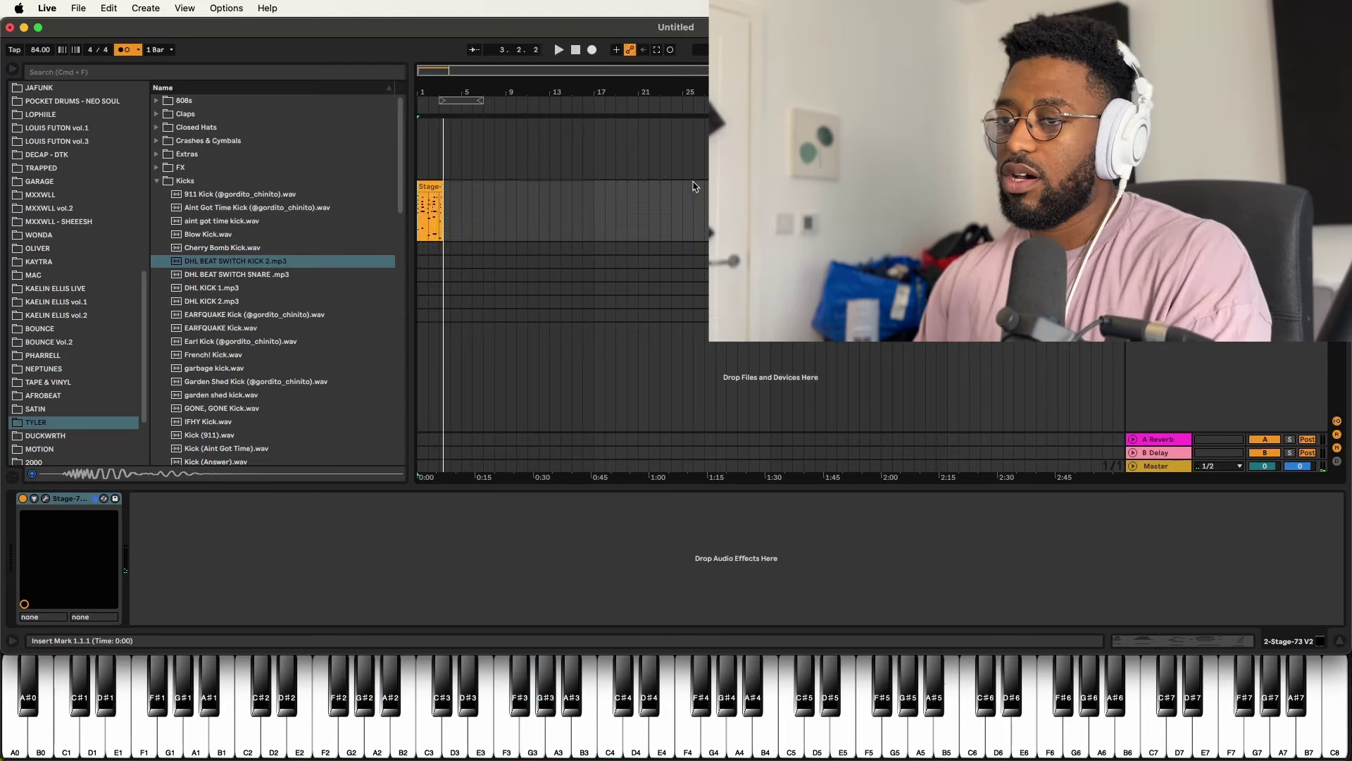
{"action": "left_click", "coordinate": [434, 182]}
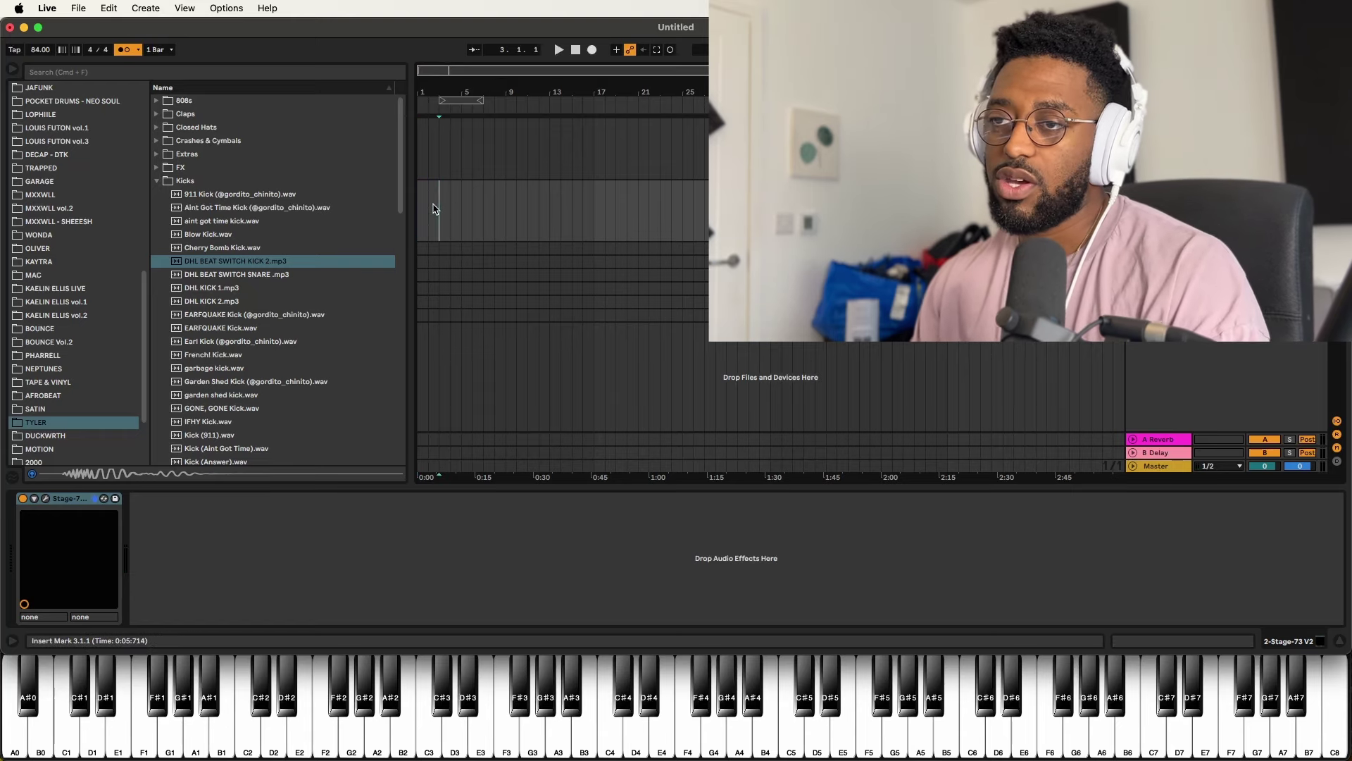
{"action": "left_click", "coordinate": [11, 71]}
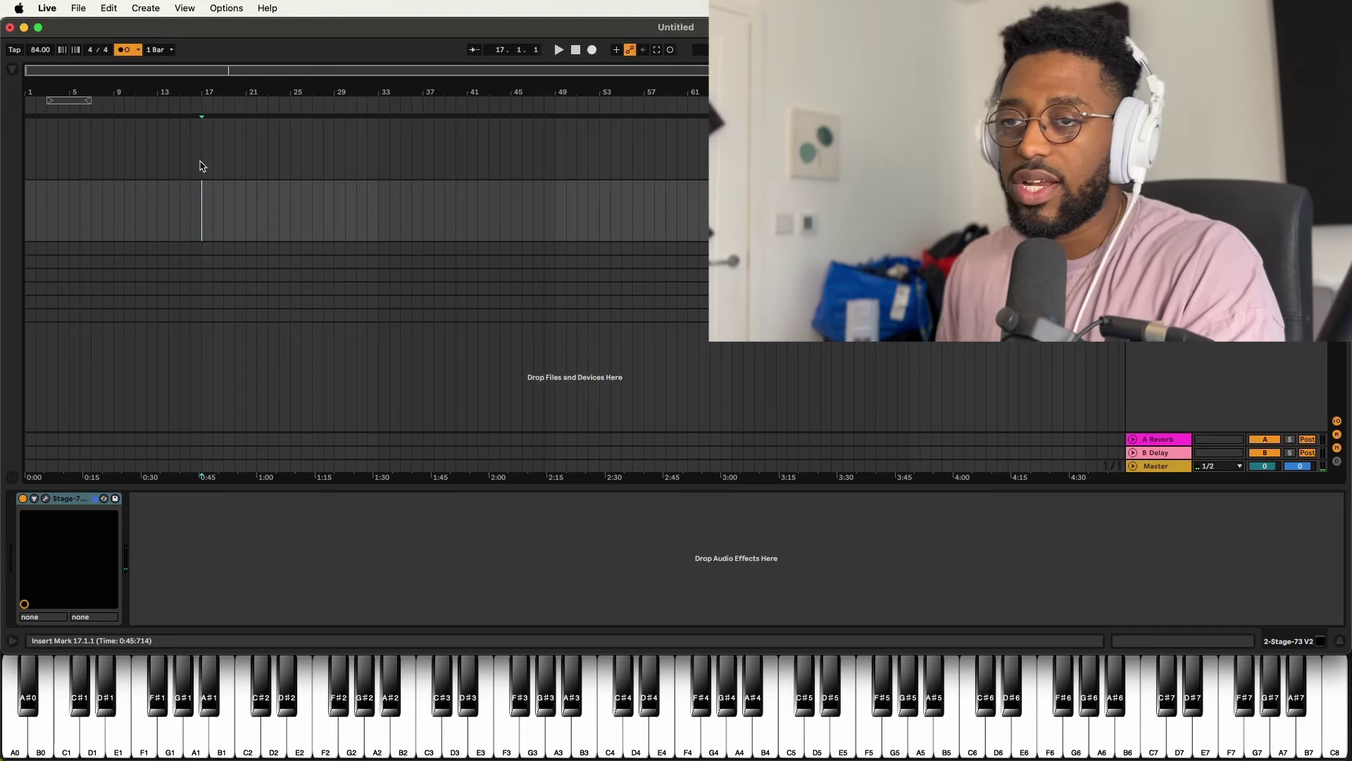
- Record a Stage-73 V2 keyboard part from bar 17 and form it into a single four-bar clip
{"action": "key", "text": "F9"}
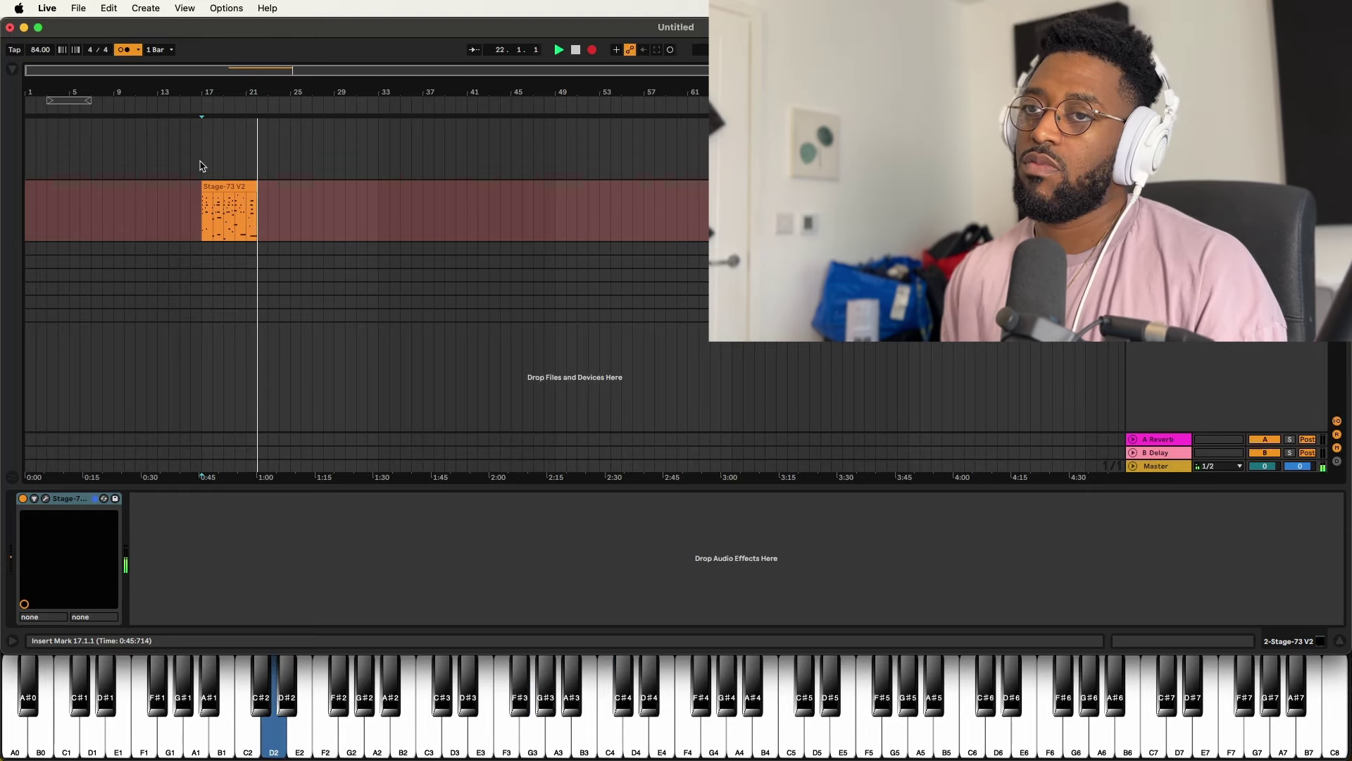
{"action": "key", "text": "space"}
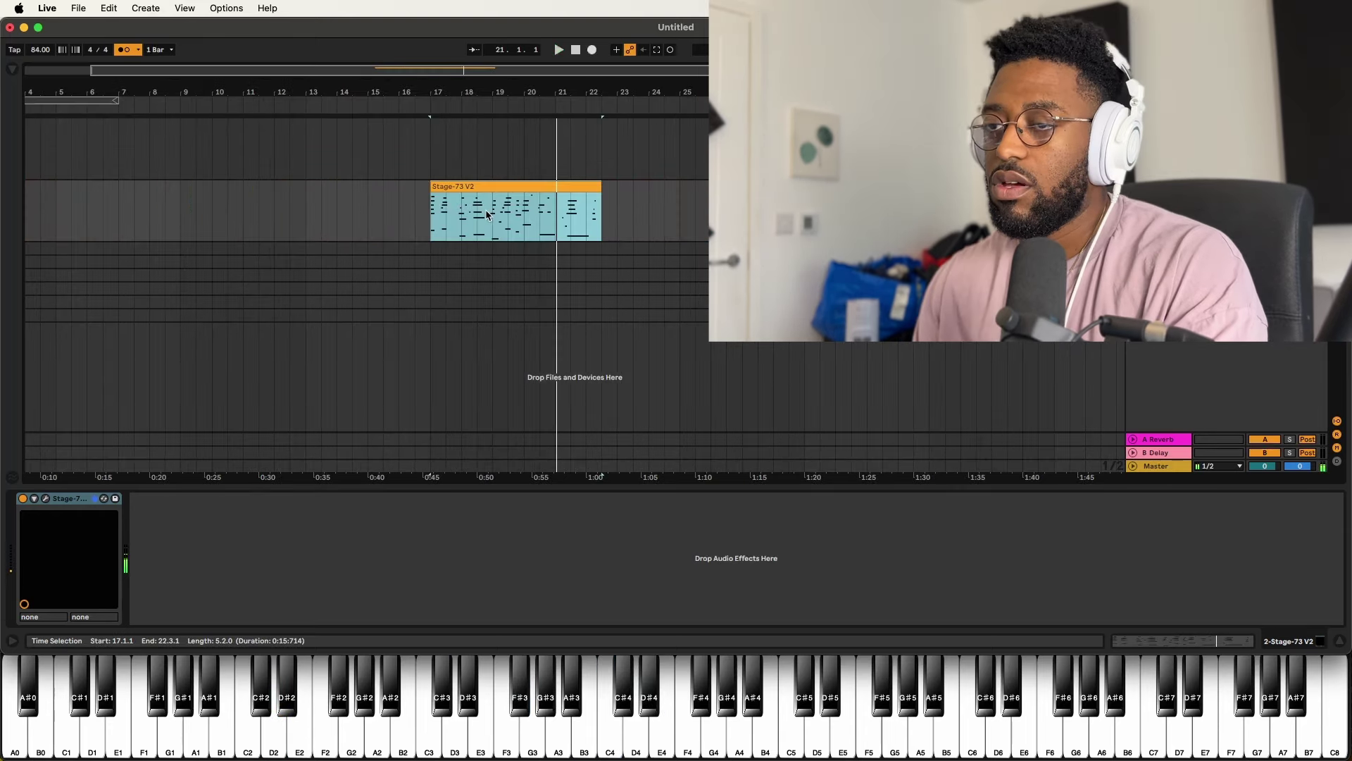
{"action": "left_click", "coordinate": [433, 209]}
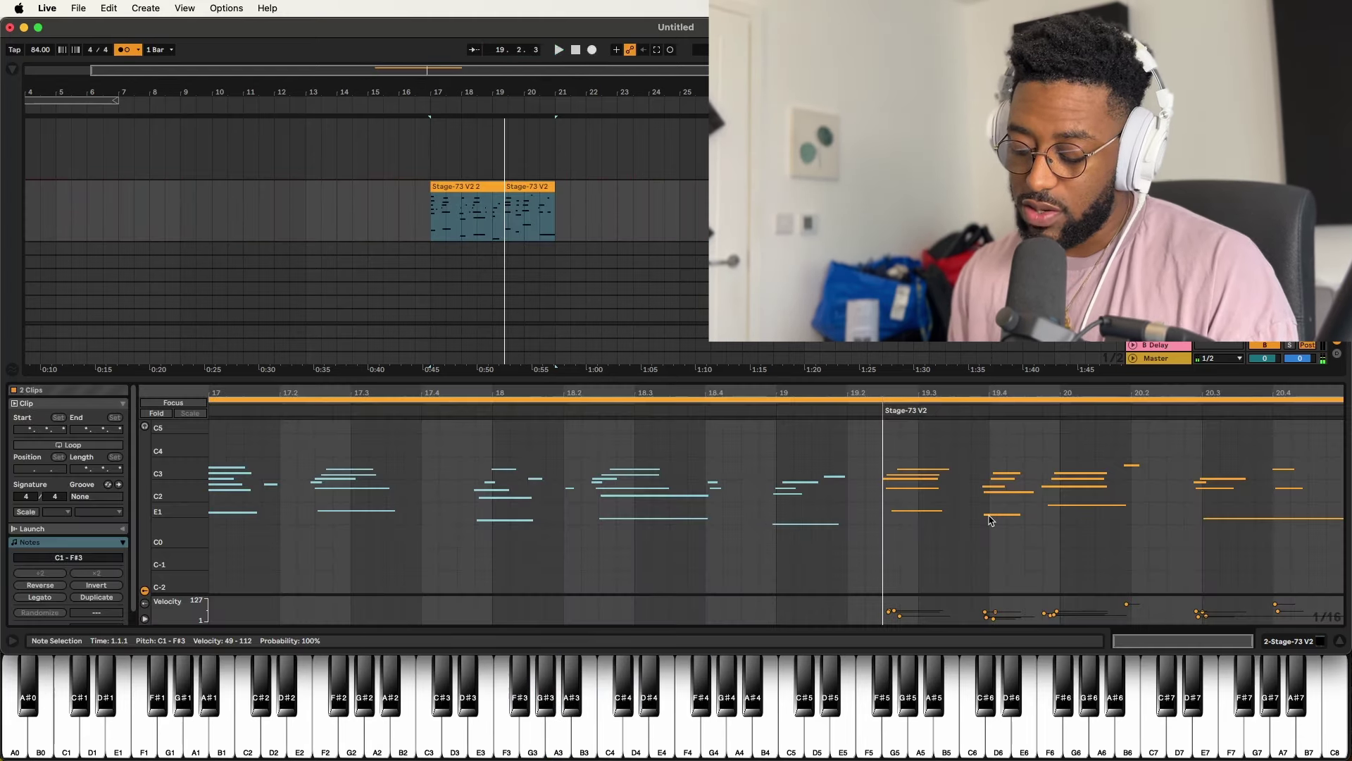
{"action": "key", "text": "F9"}
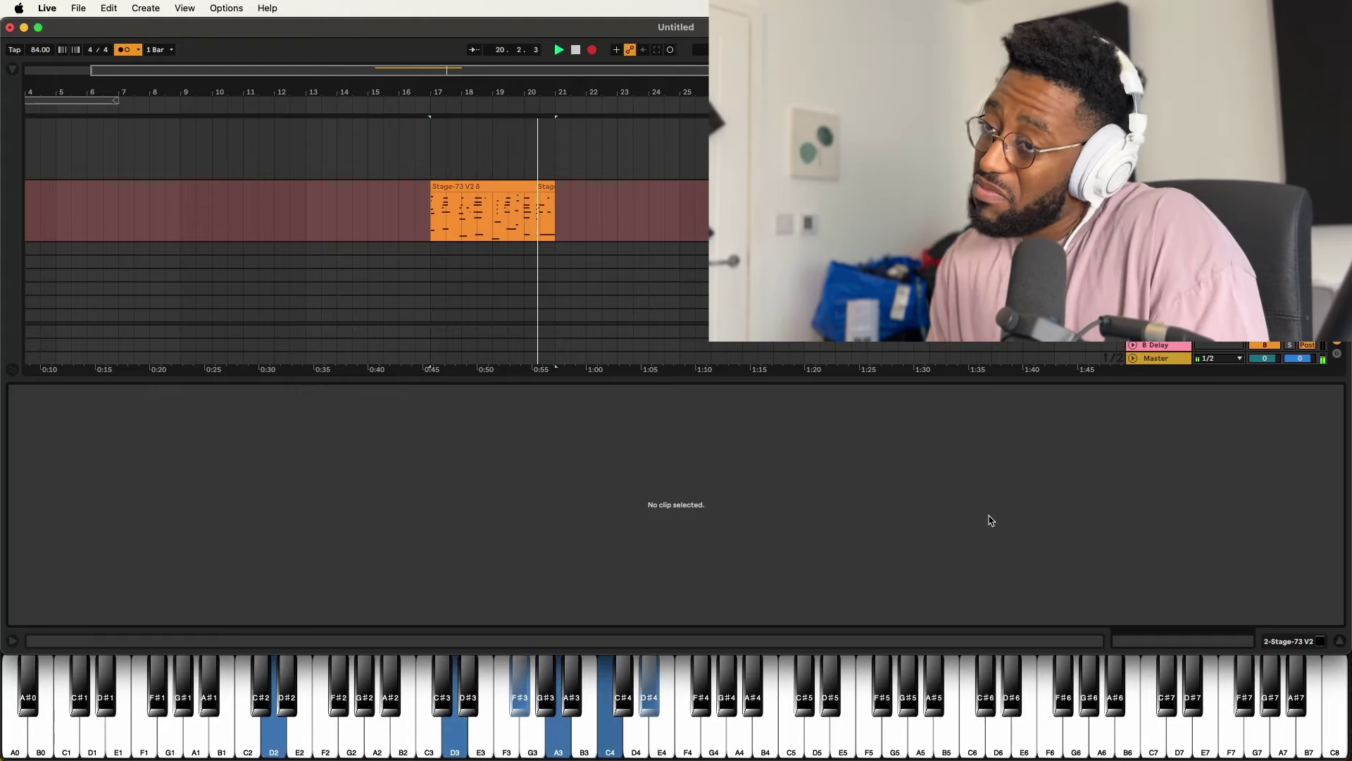
{"action": "left_click", "coordinate": [500, 234]}
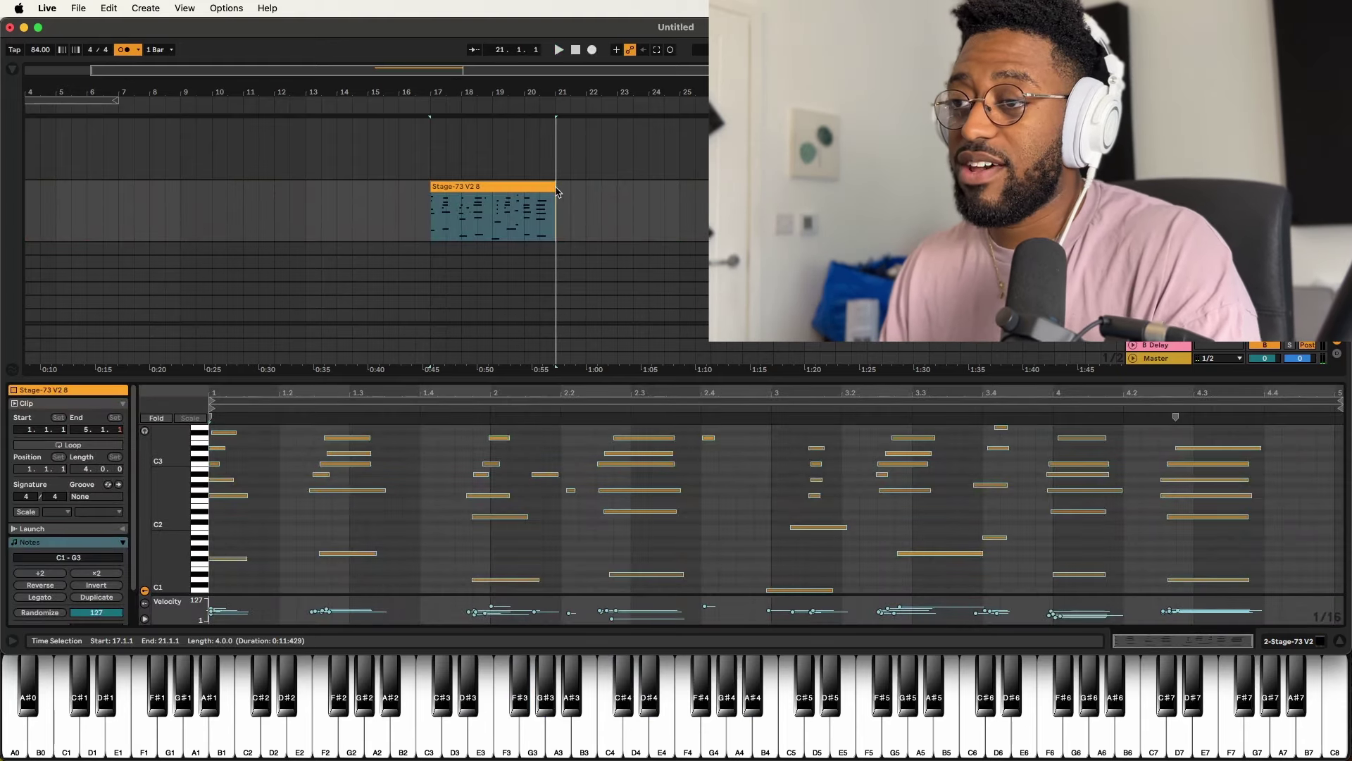
- Duplicate the four-bar Stage-73 V2 clip so the copy fills bars 21 to 25
{"action": "key", "text": "super+d"}
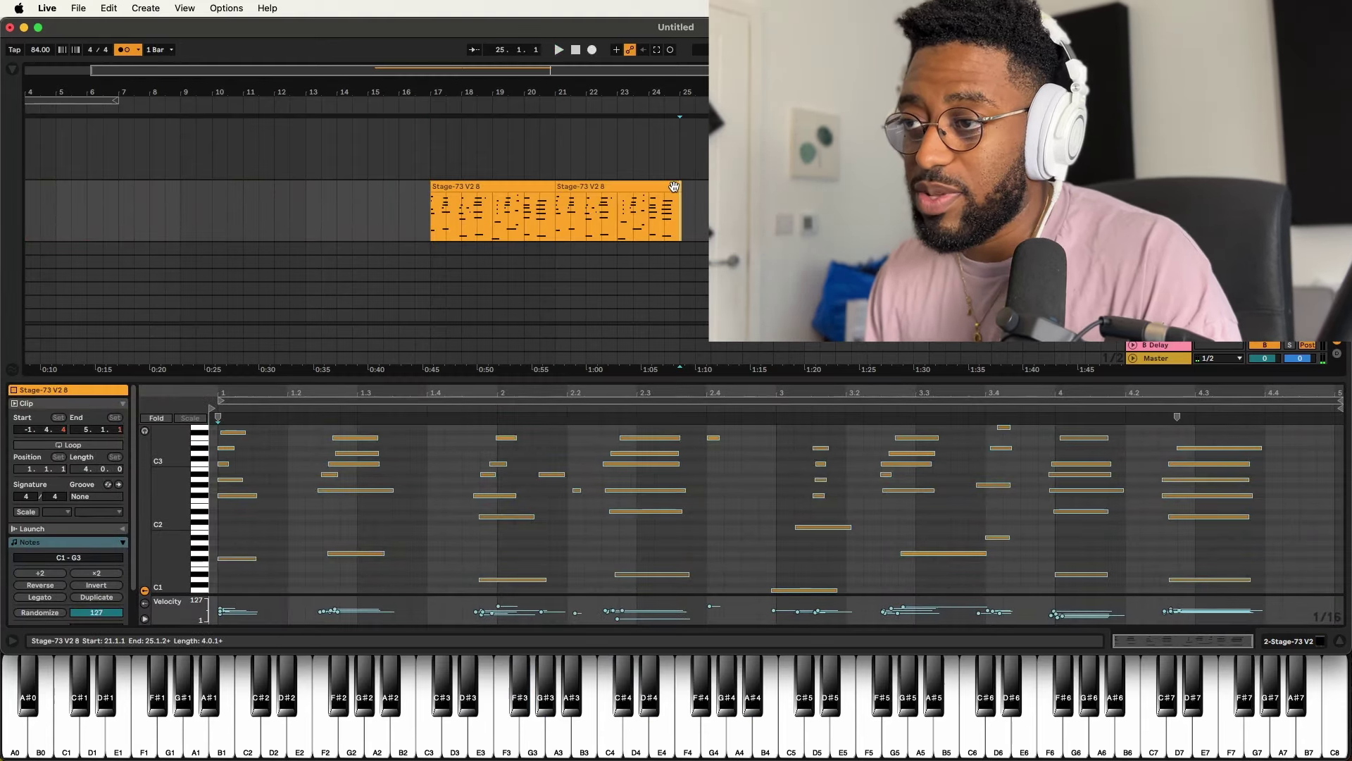
{"action": "left_click_drag", "start_coordinate": [674, 186], "coordinate": [672, 185]}
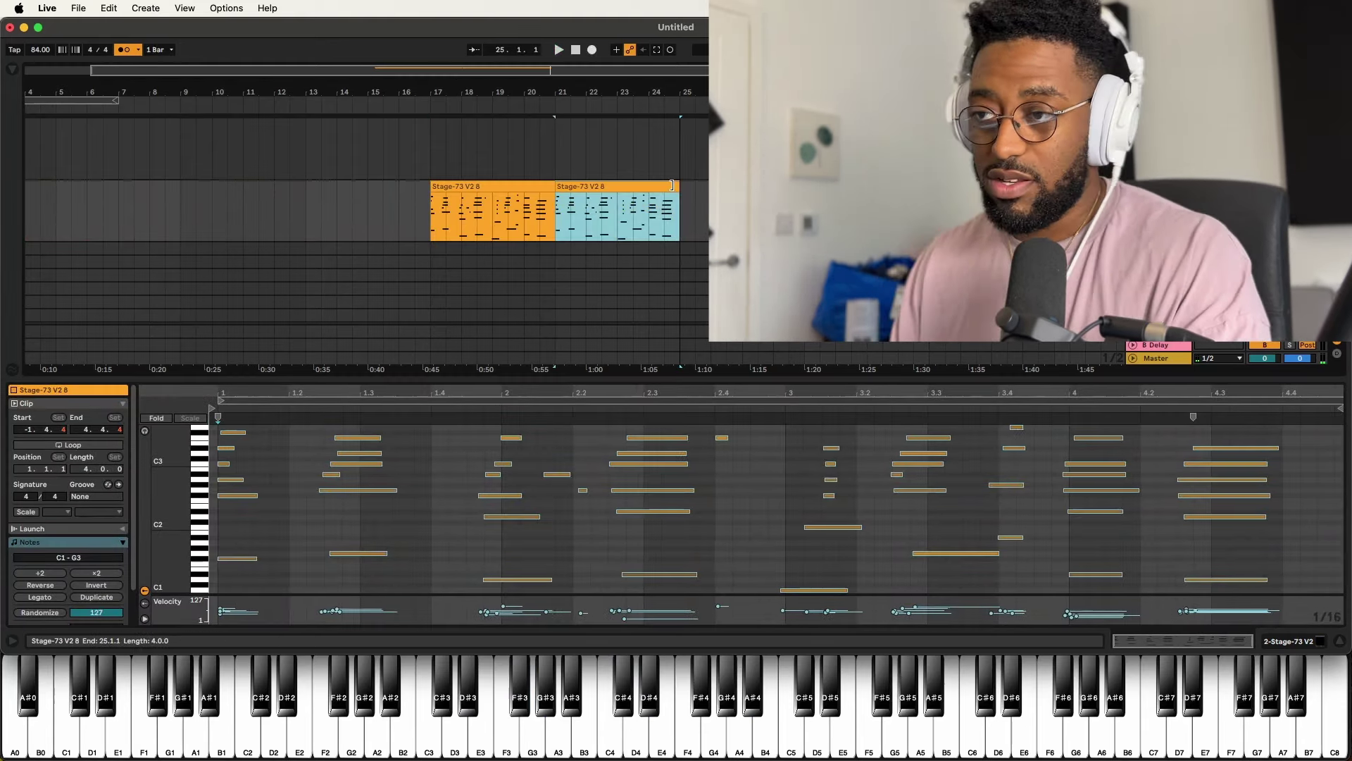
- In the first Stage-73 V2 clip, delete the notes below G3 at beat 3.4 and shift the G1 bass note to the 3.2 chord's start
{"action": "left_click", "coordinate": [454, 189]}
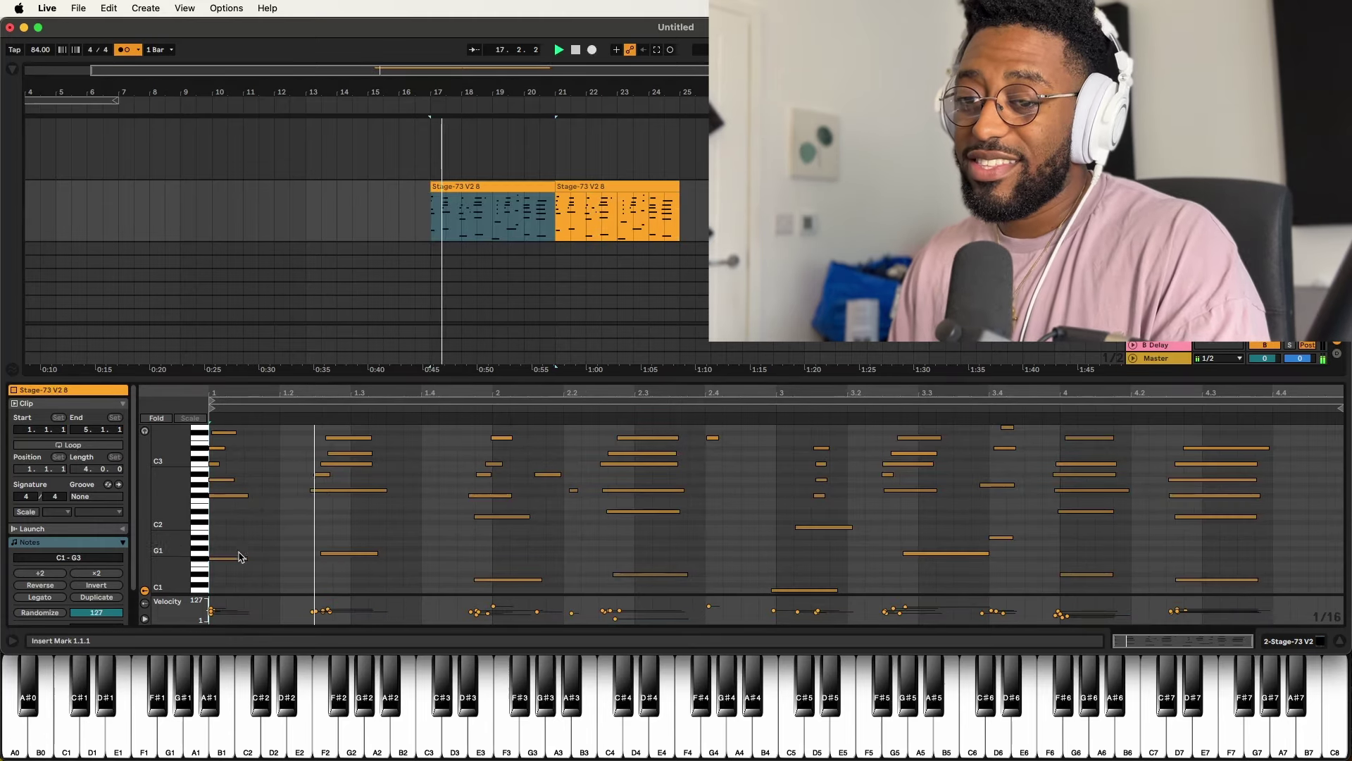
{"action": "left_click_drag", "start_coordinate": [249, 565], "coordinate": [194, 412]}
{"action": "left_click", "coordinate": [201, 402]}
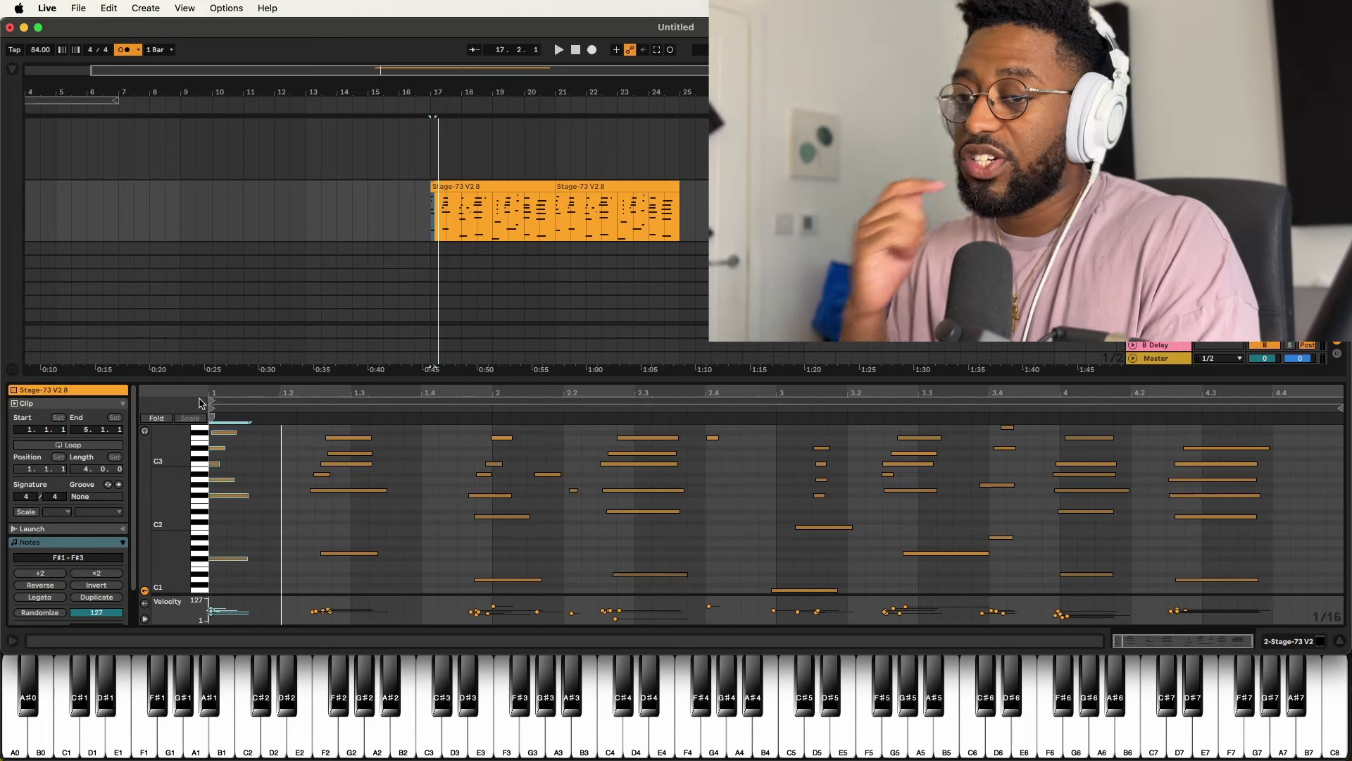
{"action": "left_click_drag", "start_coordinate": [988, 557], "coordinate": [1014, 448]}
{"action": "key", "text": "BackSpace"}
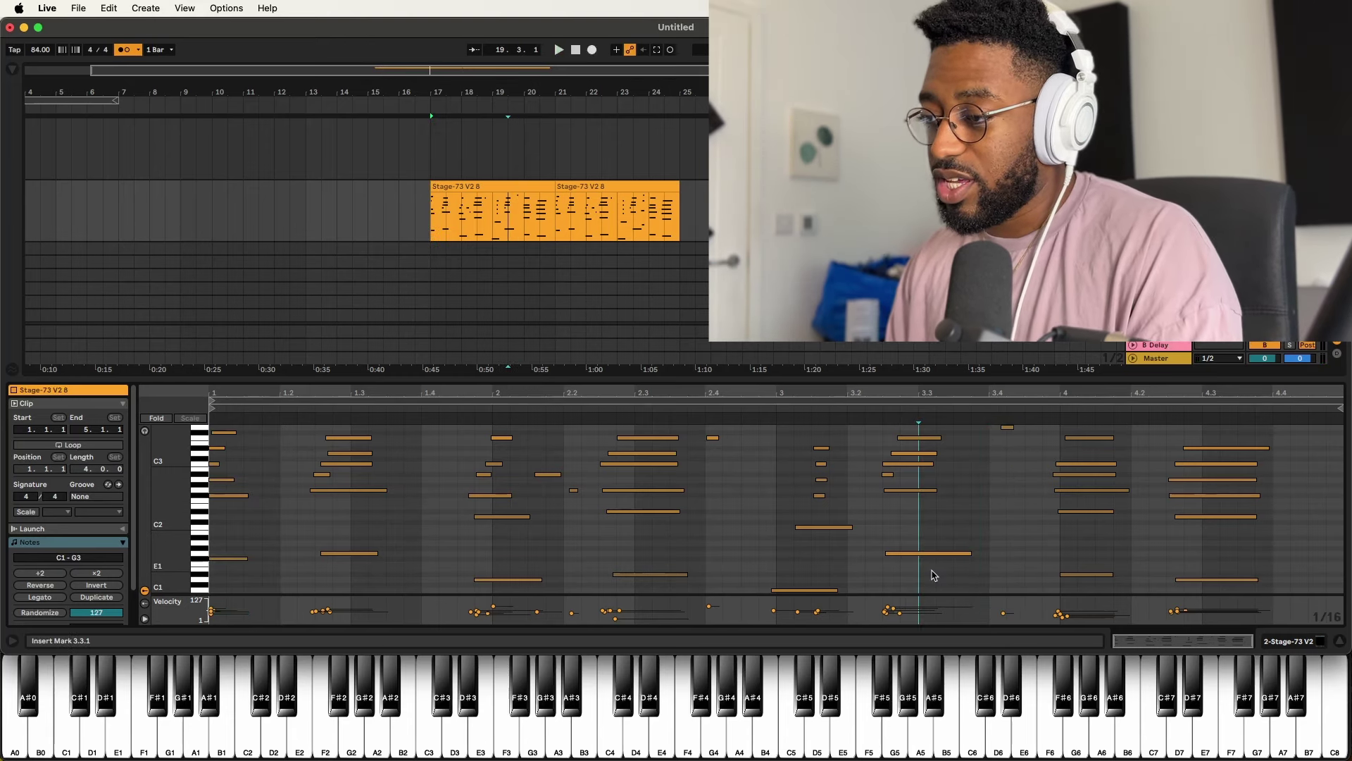
- Try lengthening the chord notes after beat 3.2 toward beat 4, and undo the change
{"action": "left_click_drag", "start_coordinate": [933, 581], "coordinate": [1022, 458]}
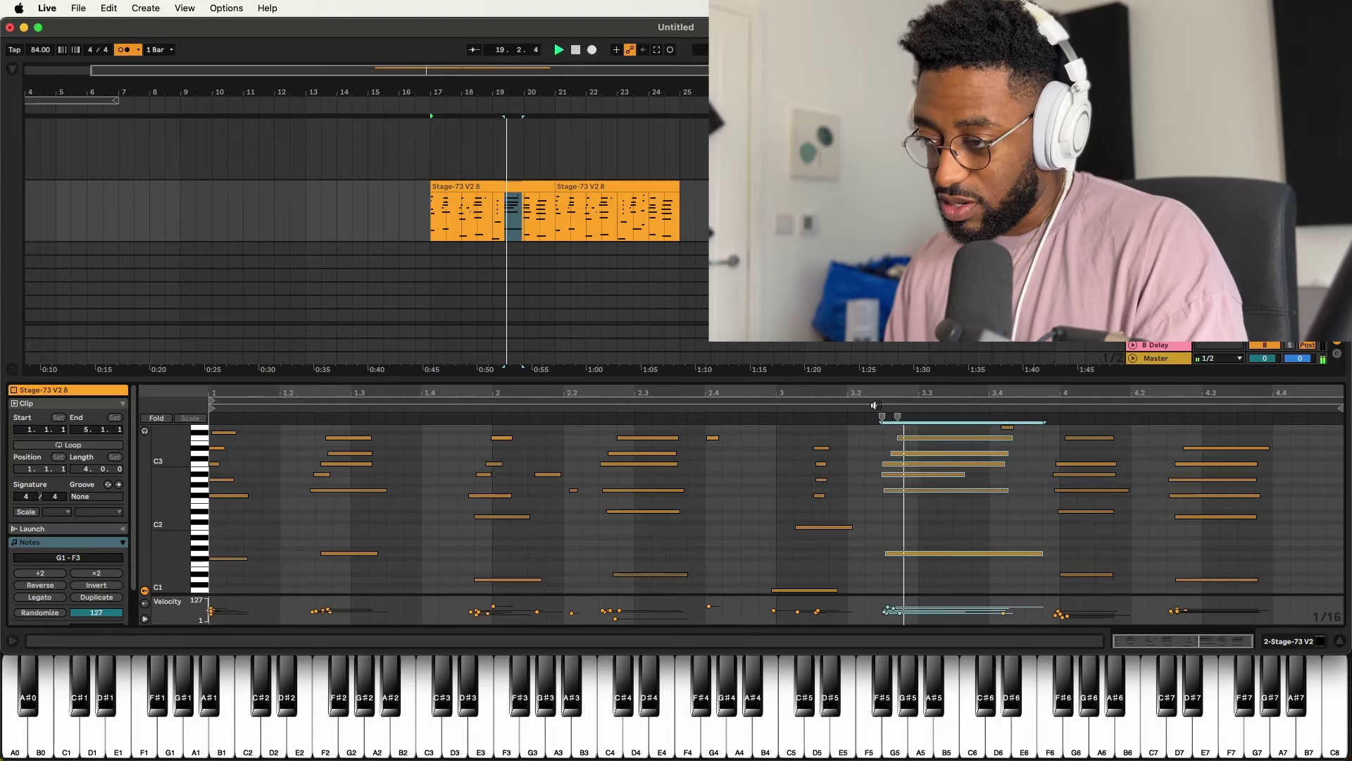
{"action": "key", "text": "super+z"}
{"action": "key", "text": "super+z"}
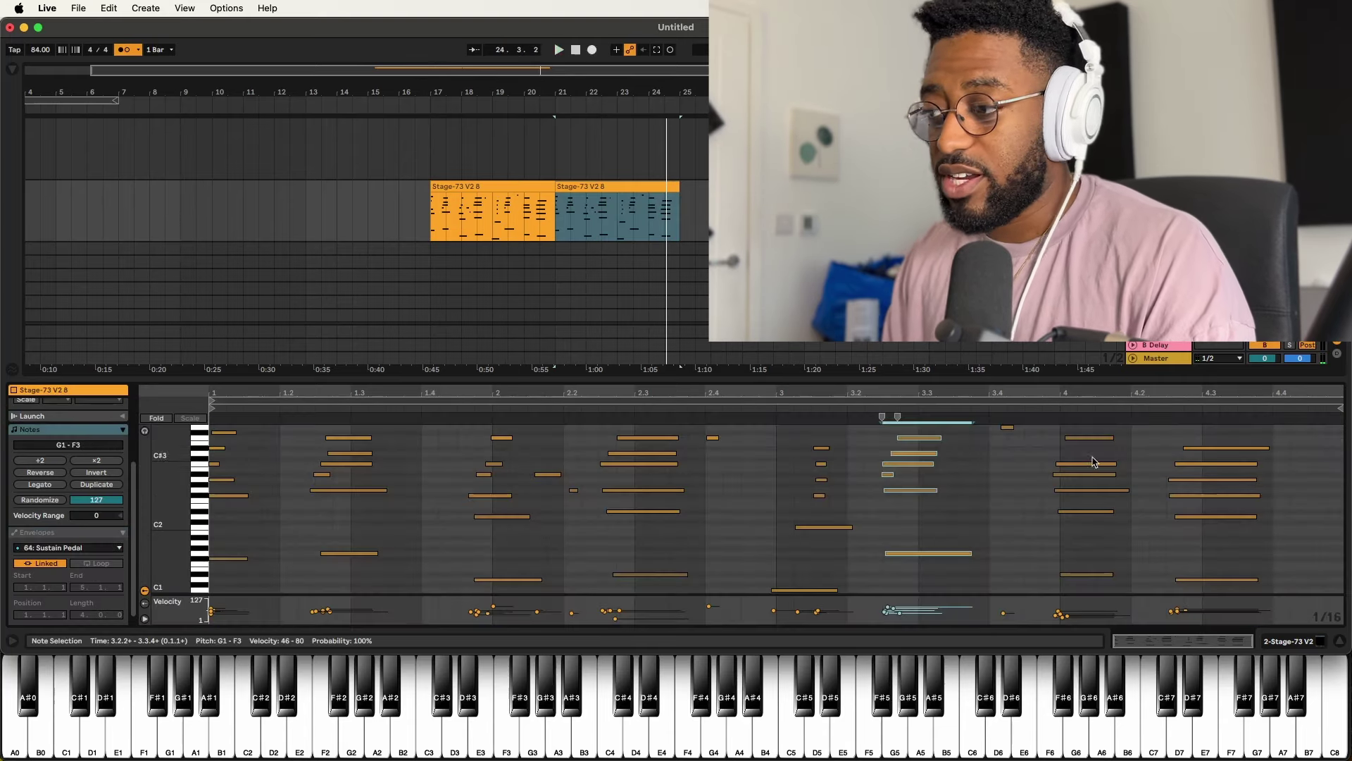
- Move the G3 note at beat 3.4 slightly earlier and hide the clip's note editor
{"action": "left_click", "coordinate": [1008, 426]}
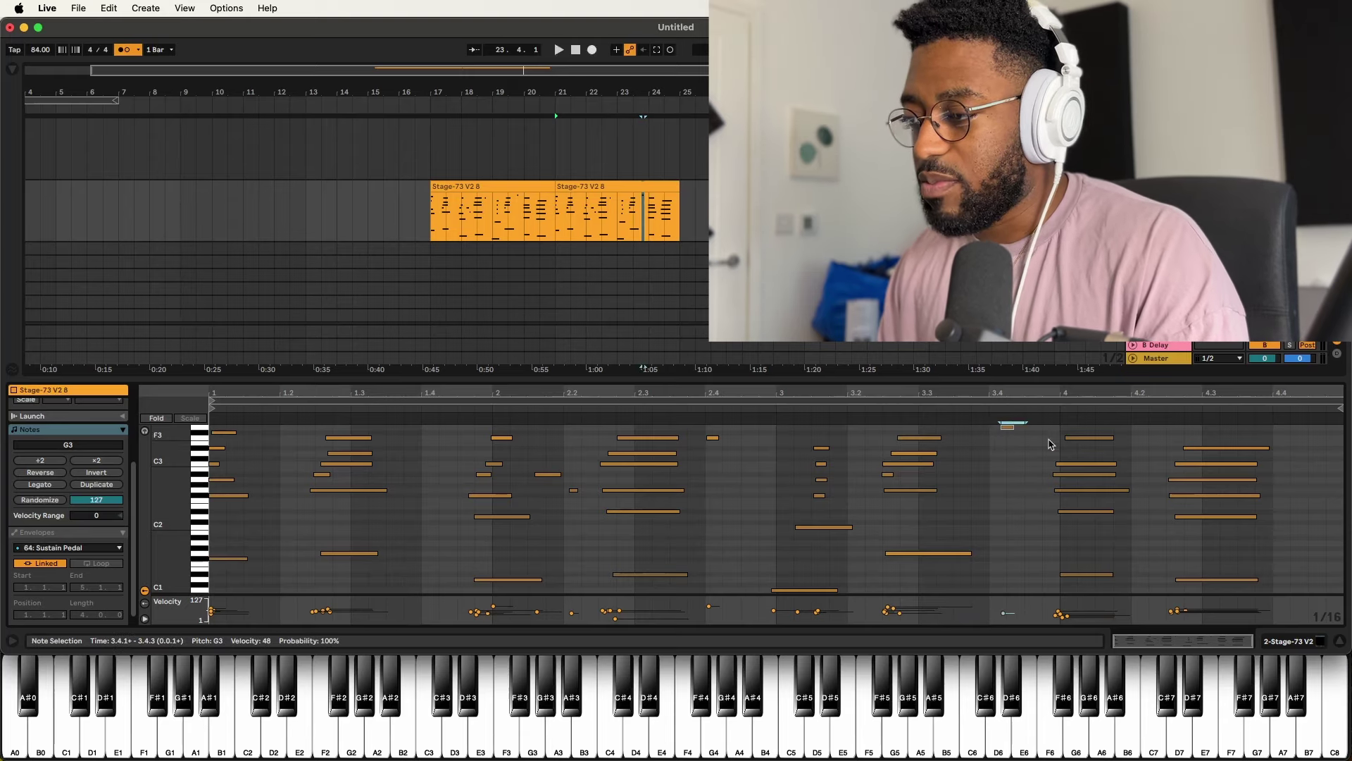
{"action": "scroll", "coordinate": [458, 486], "scroll_direction": "up", "scroll_amount": 3}
{"action": "scroll", "coordinate": [458, 486], "scroll_direction": "up", "scroll_amount": 2}
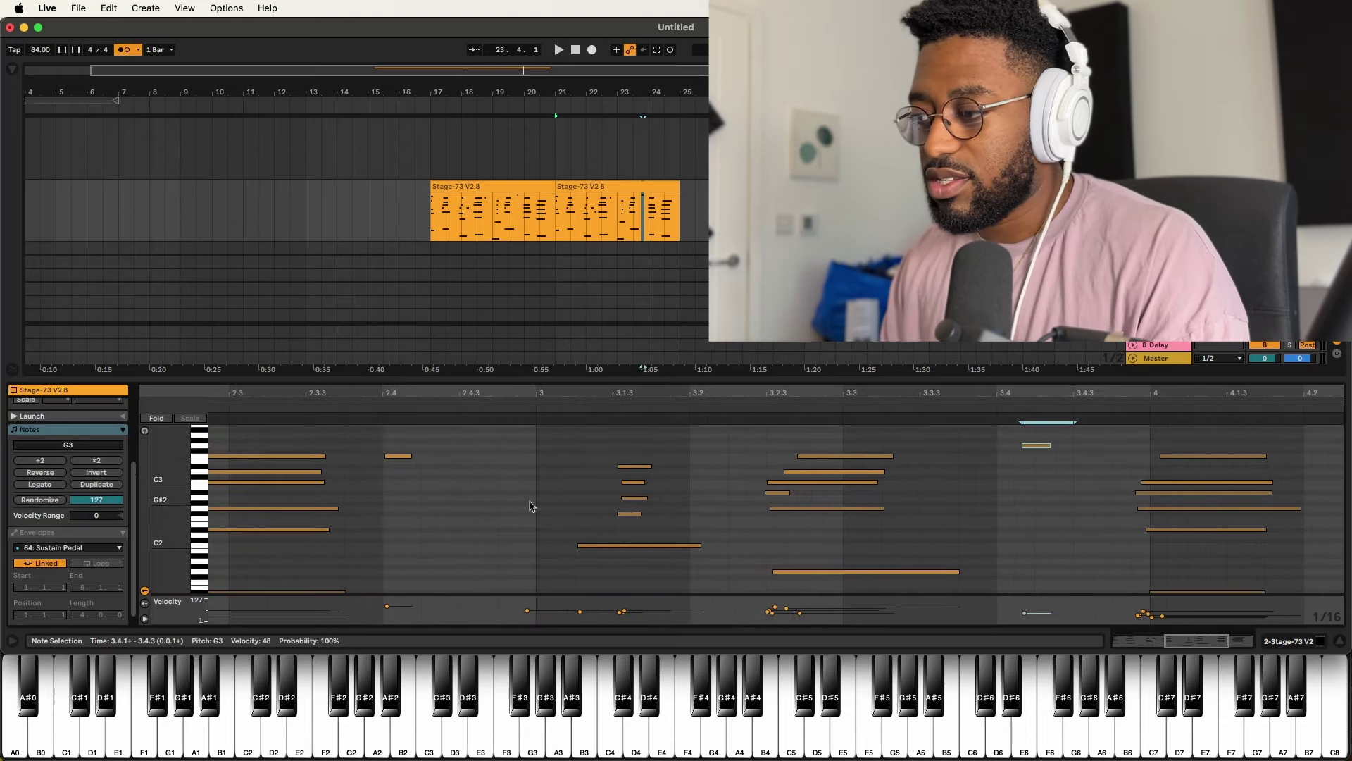
{"action": "left_click", "coordinate": [652, 189]}
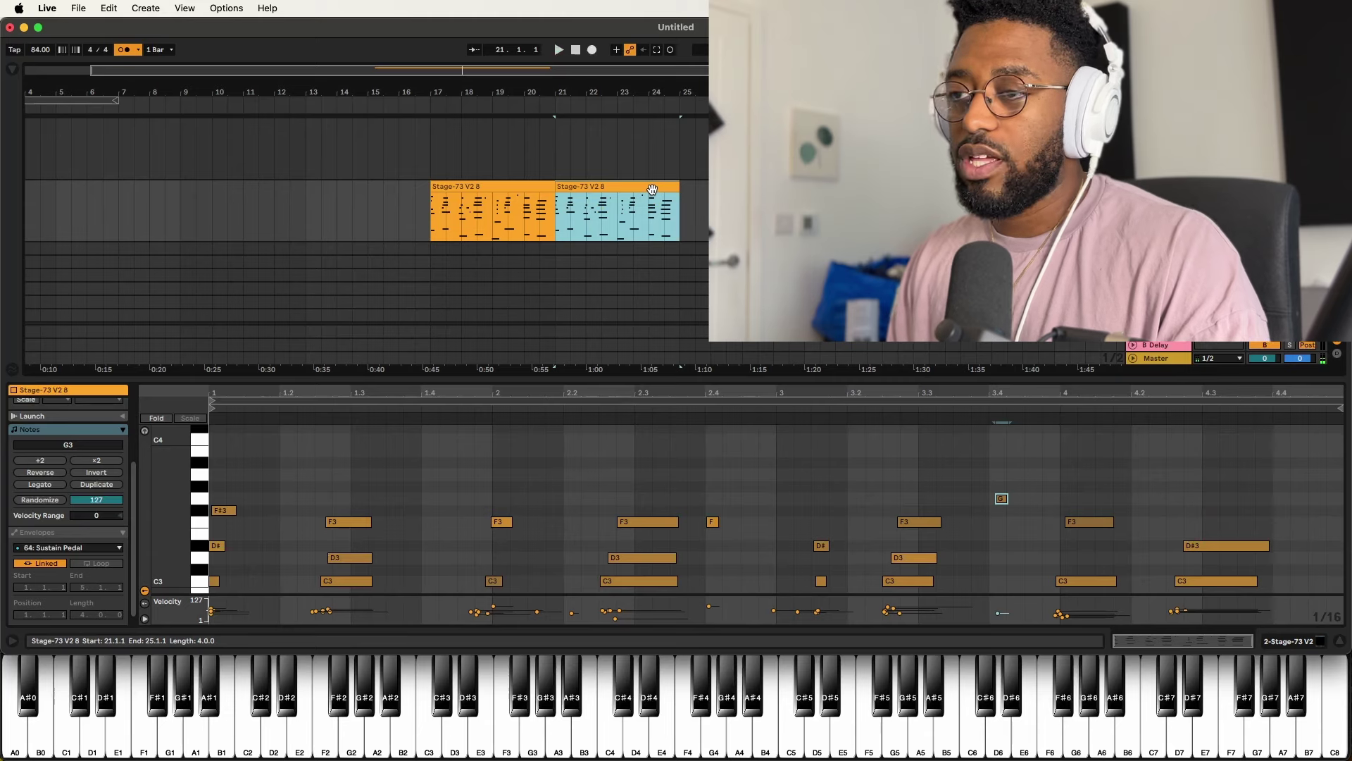
{"action": "left_click", "coordinate": [530, 200]}
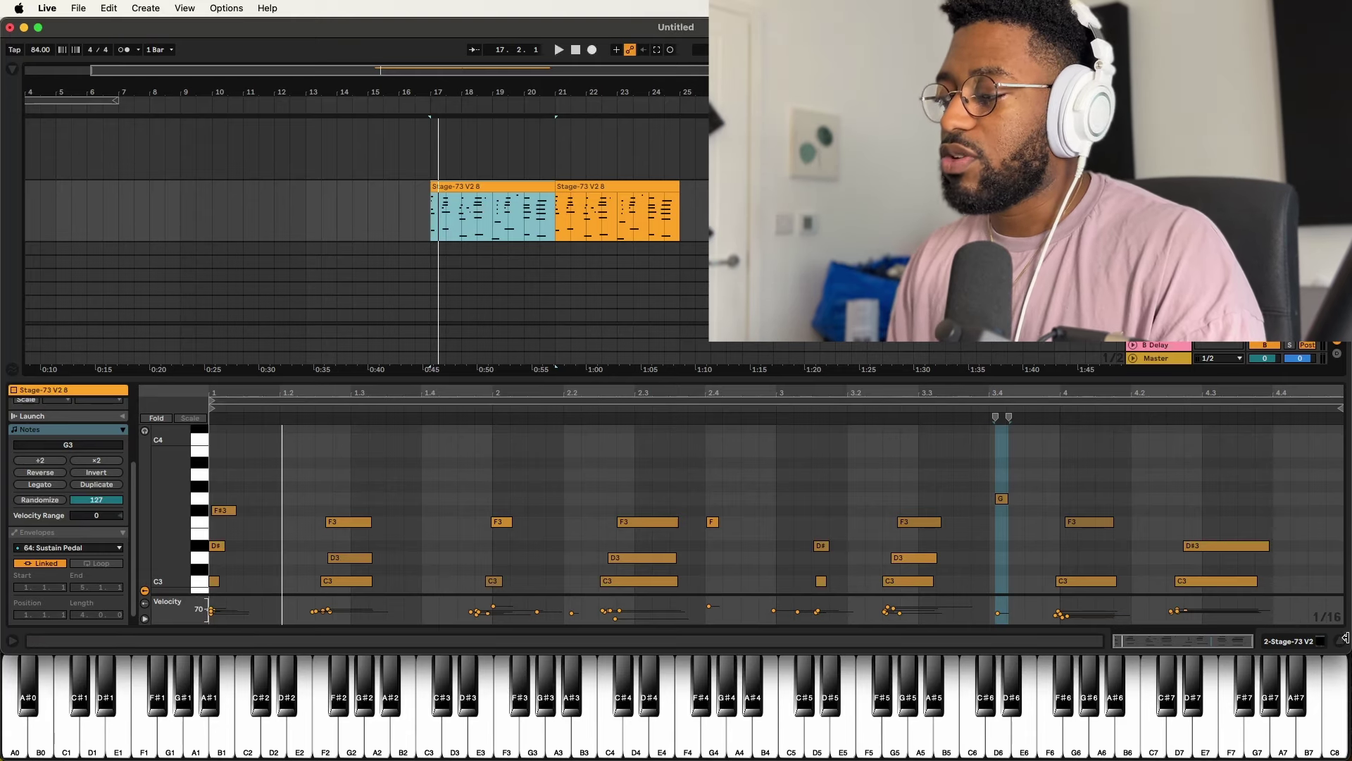
{"action": "left_click", "coordinate": [1341, 644]}
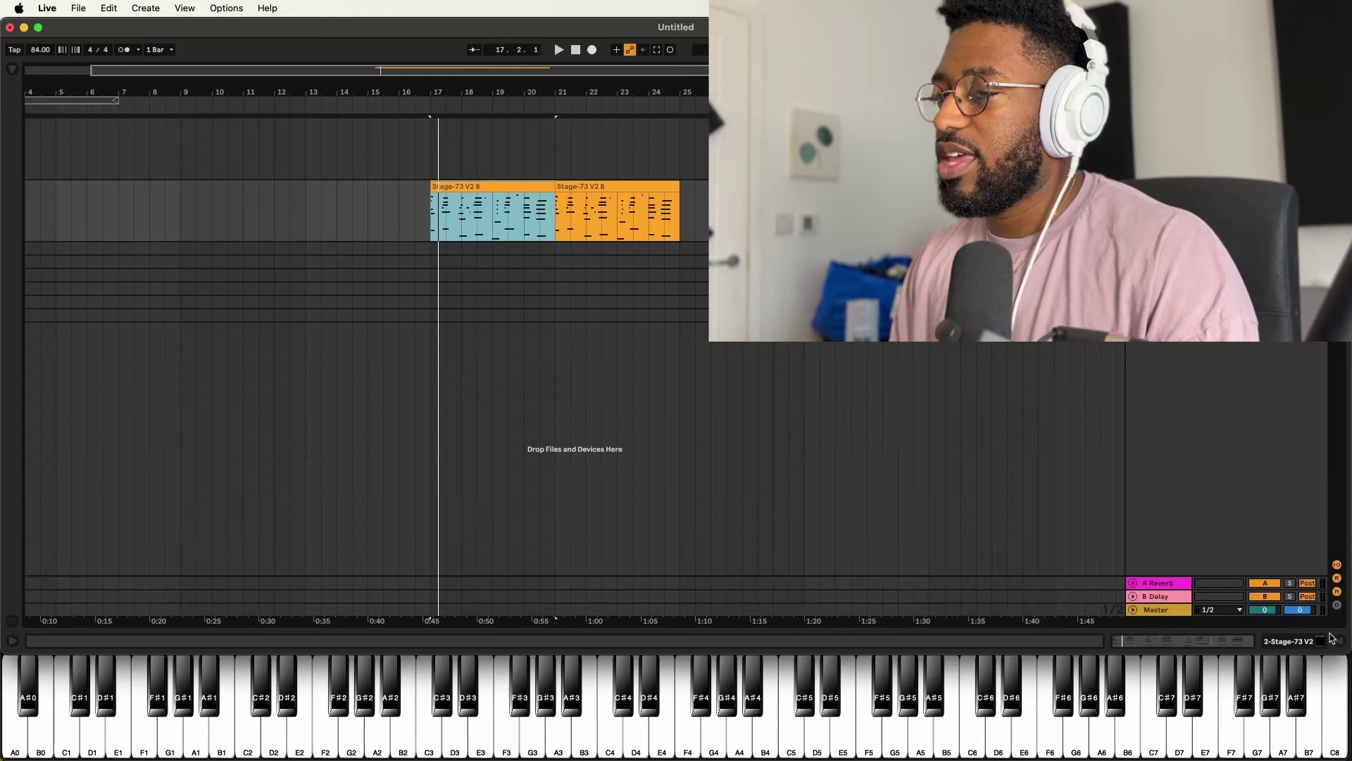
- Show the sample browser and place DHL KICK 1.mp3 on a new audio track at bar 17
{"action": "left_click", "coordinate": [10, 69]}
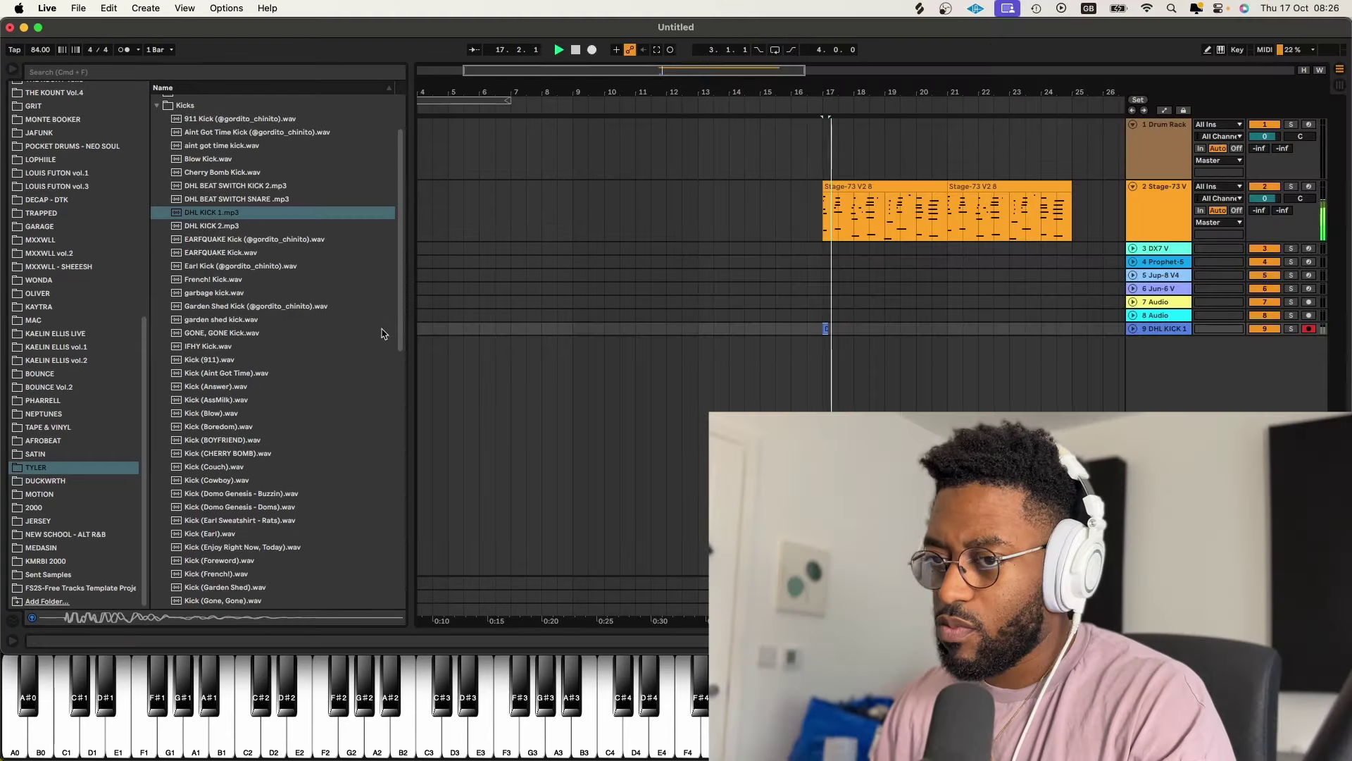
{"action": "scroll", "coordinate": [383, 334], "scroll_direction": "down", "scroll_amount": 1}
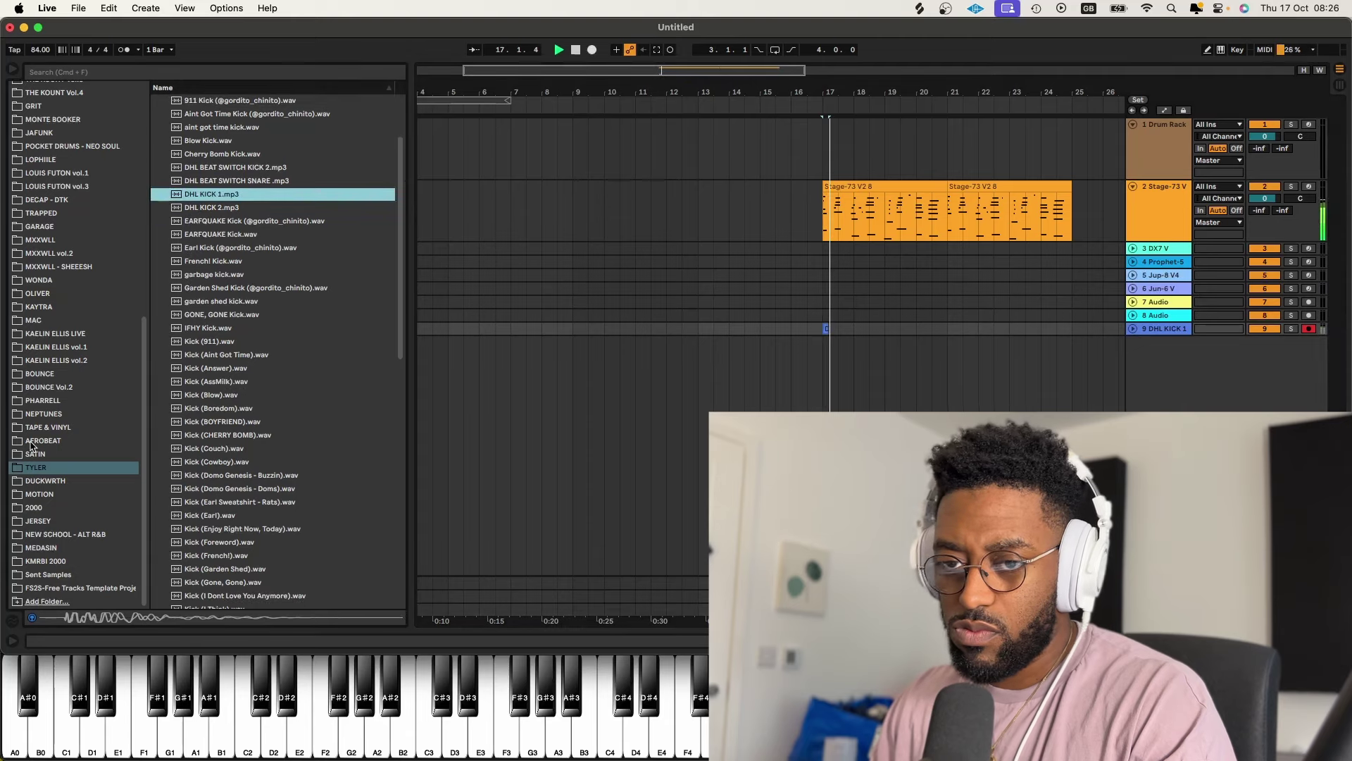
{"action": "left_click", "coordinate": [38, 375]}
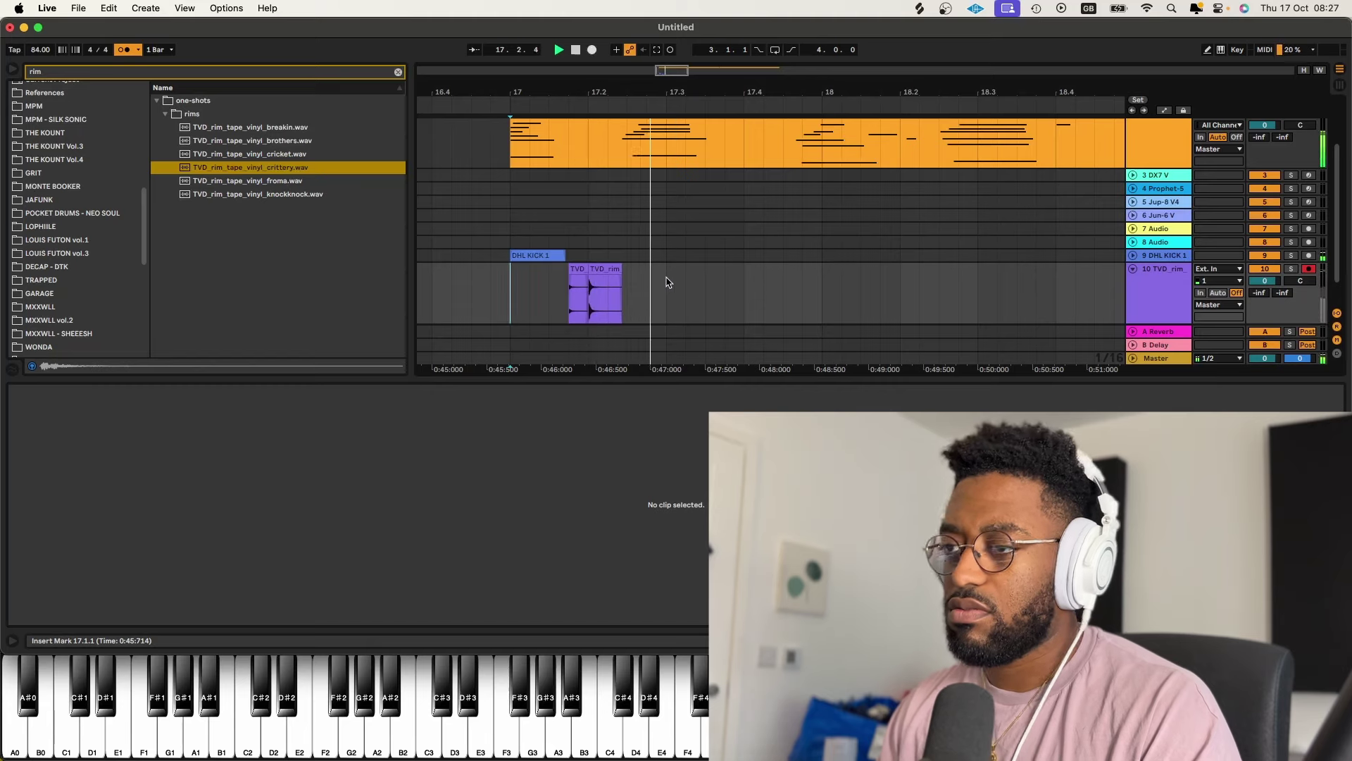
- Build a two-bar rim pattern from TVD_rim_tape_vinyl_crittery.wav at bar 17 and duplicate it to bars 19 to 21
{"action": "left_click_drag", "start_coordinate": [667, 281], "coordinate": [513, 293]}
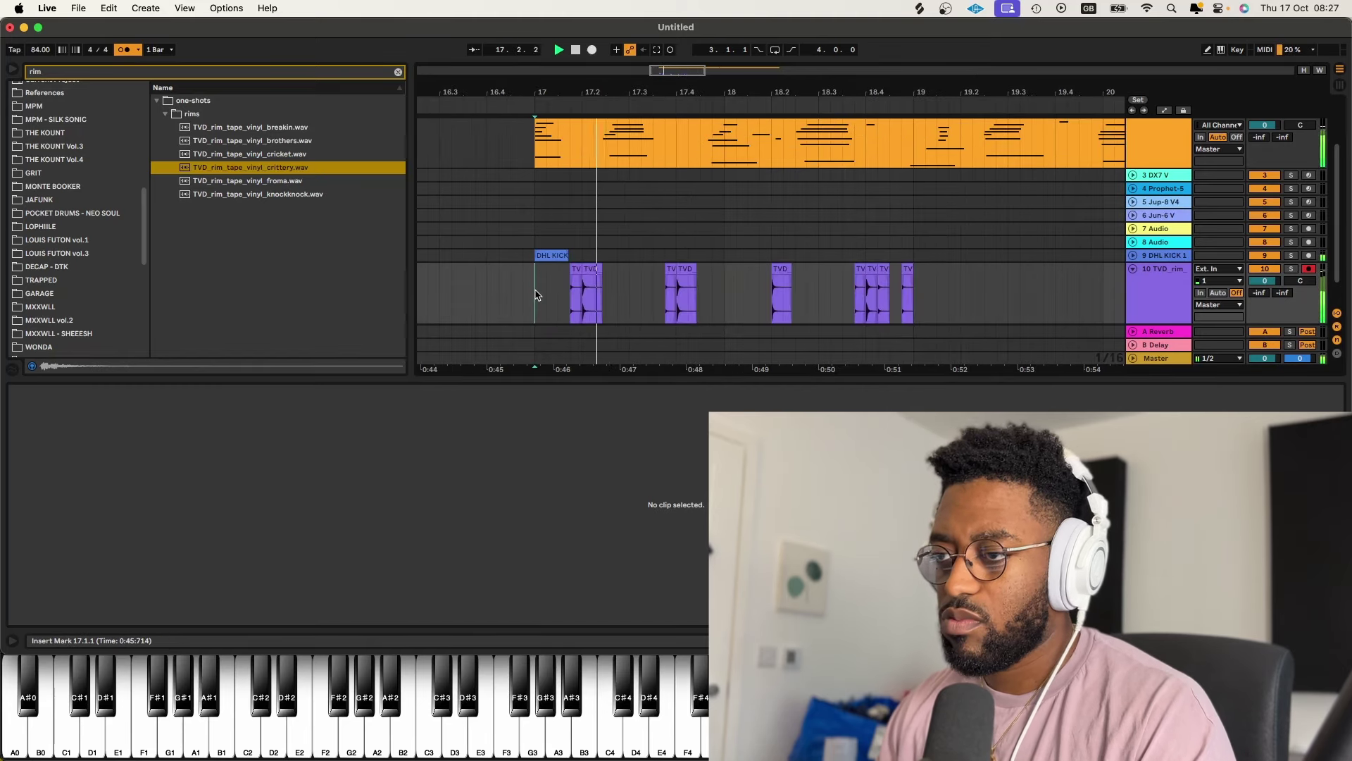
{"action": "left_click_drag", "start_coordinate": [538, 291], "coordinate": [775, 292]}
{"action": "left_click_drag", "start_coordinate": [914, 290], "coordinate": [537, 264]}
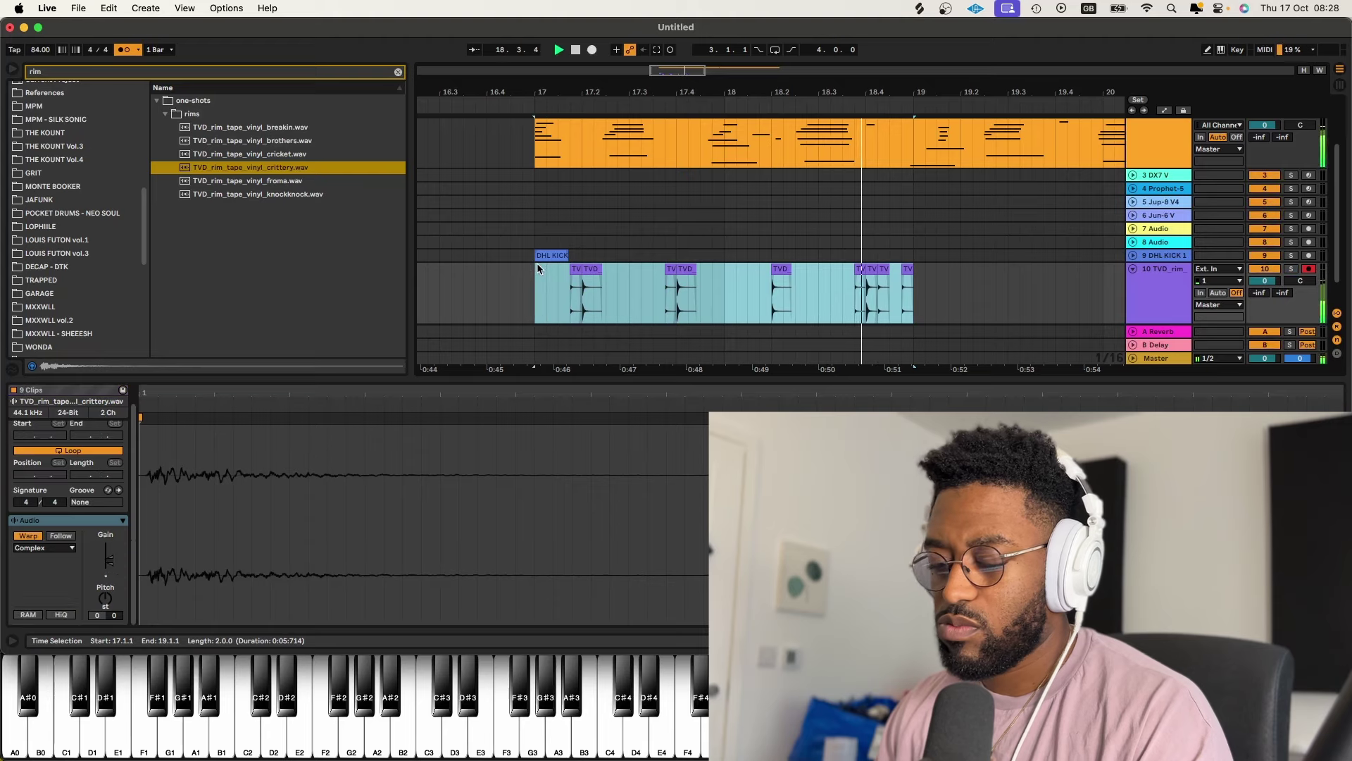
{"action": "key", "text": "super+d"}
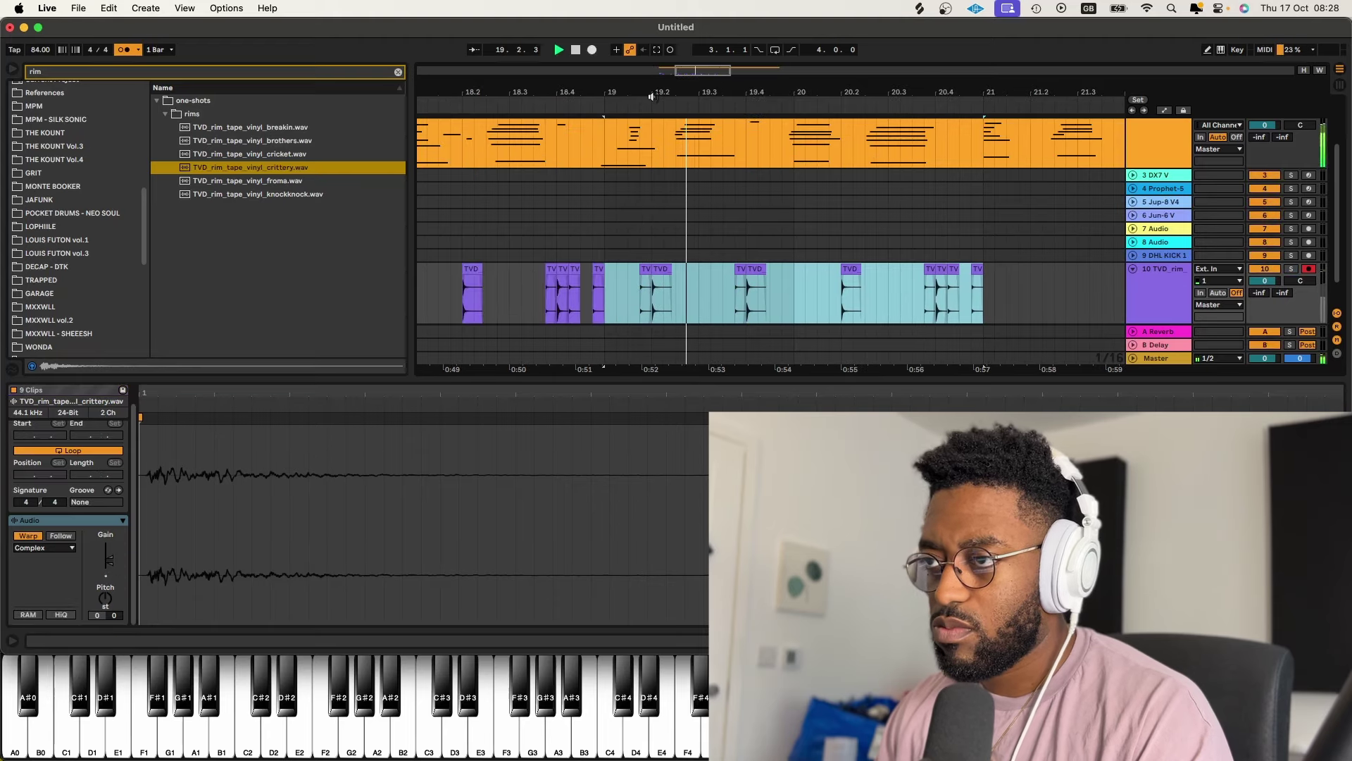
{"action": "scroll", "coordinate": [637, 182], "scroll_direction": "down", "scroll_amount": 5}
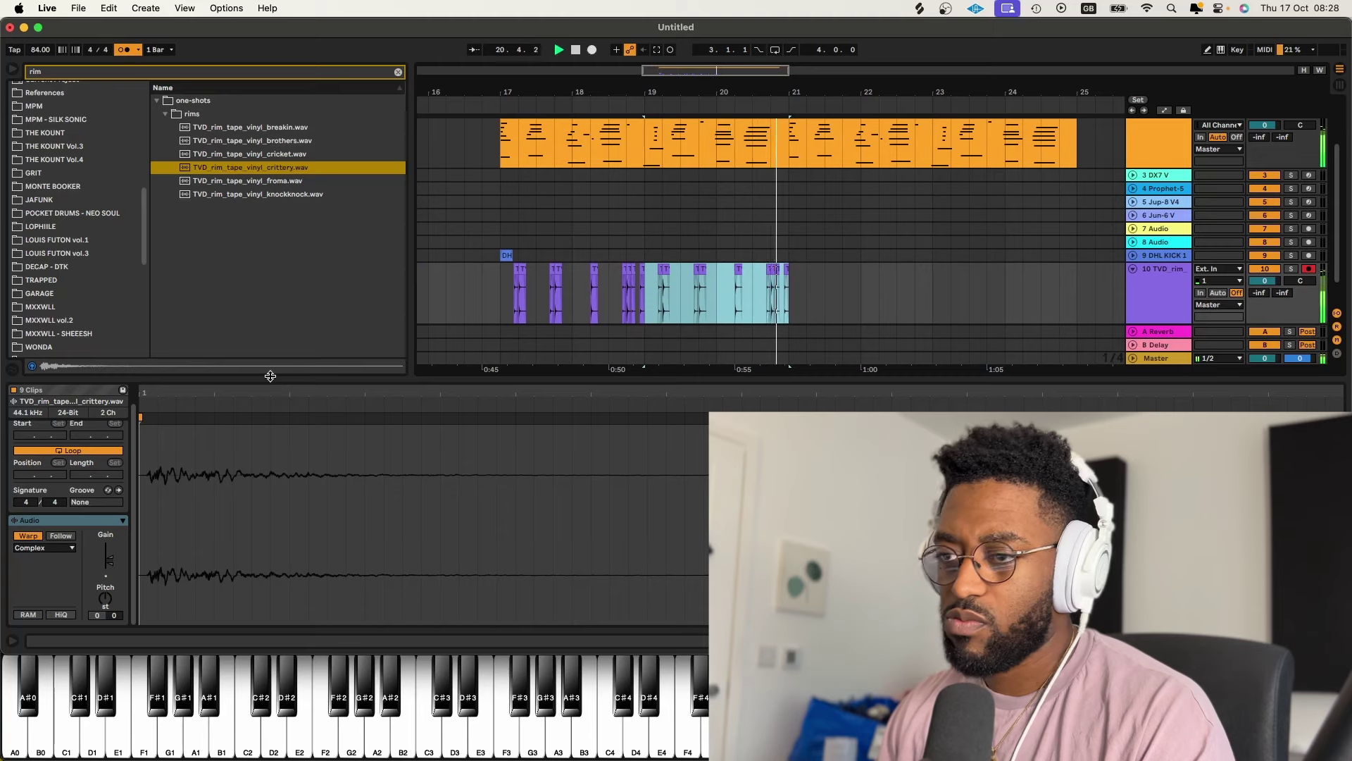
- Collapse the clip view and replace the kick at bar 17 with Kick (Kissy).wav from the BOUNCE folder
{"action": "left_click_drag", "start_coordinate": [270, 376], "coordinate": [271, 627]}
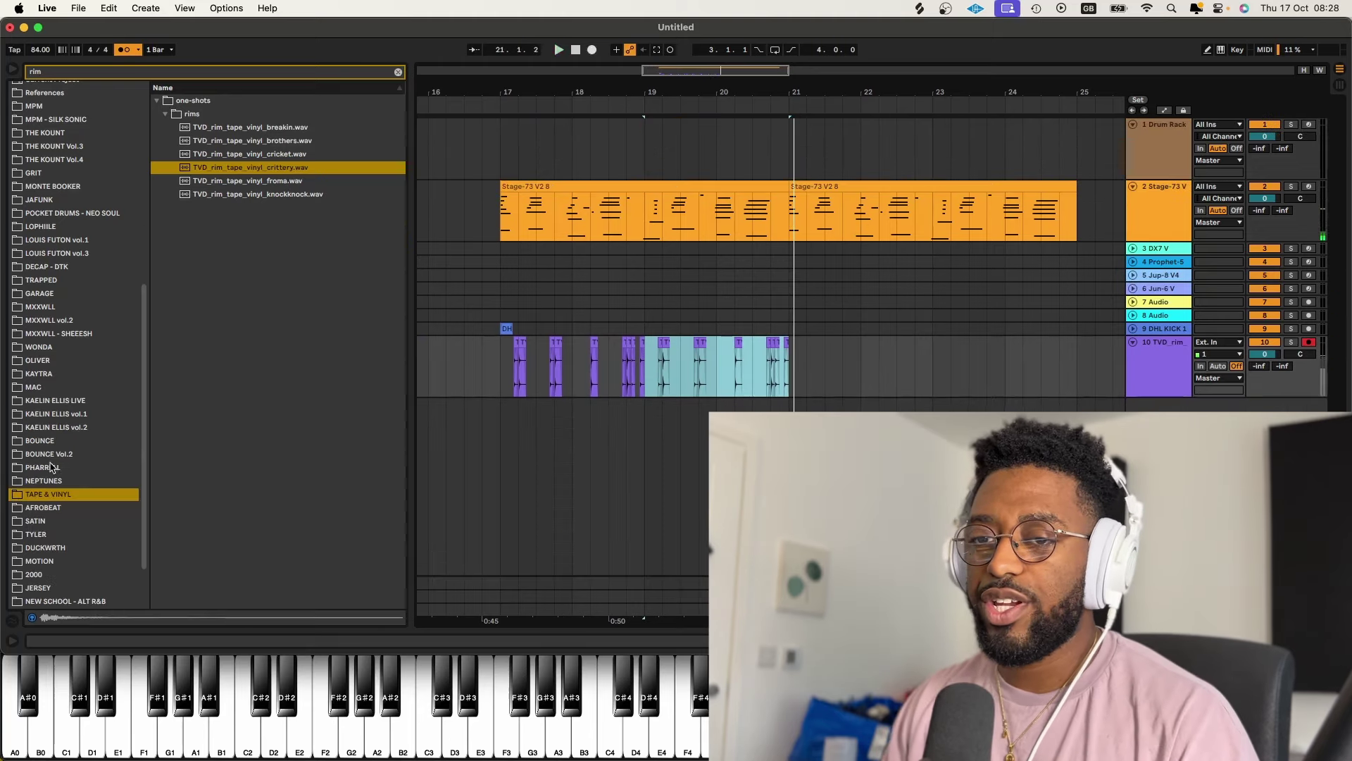
{"action": "left_click", "coordinate": [60, 442]}
{"action": "left_click", "coordinate": [398, 72]}
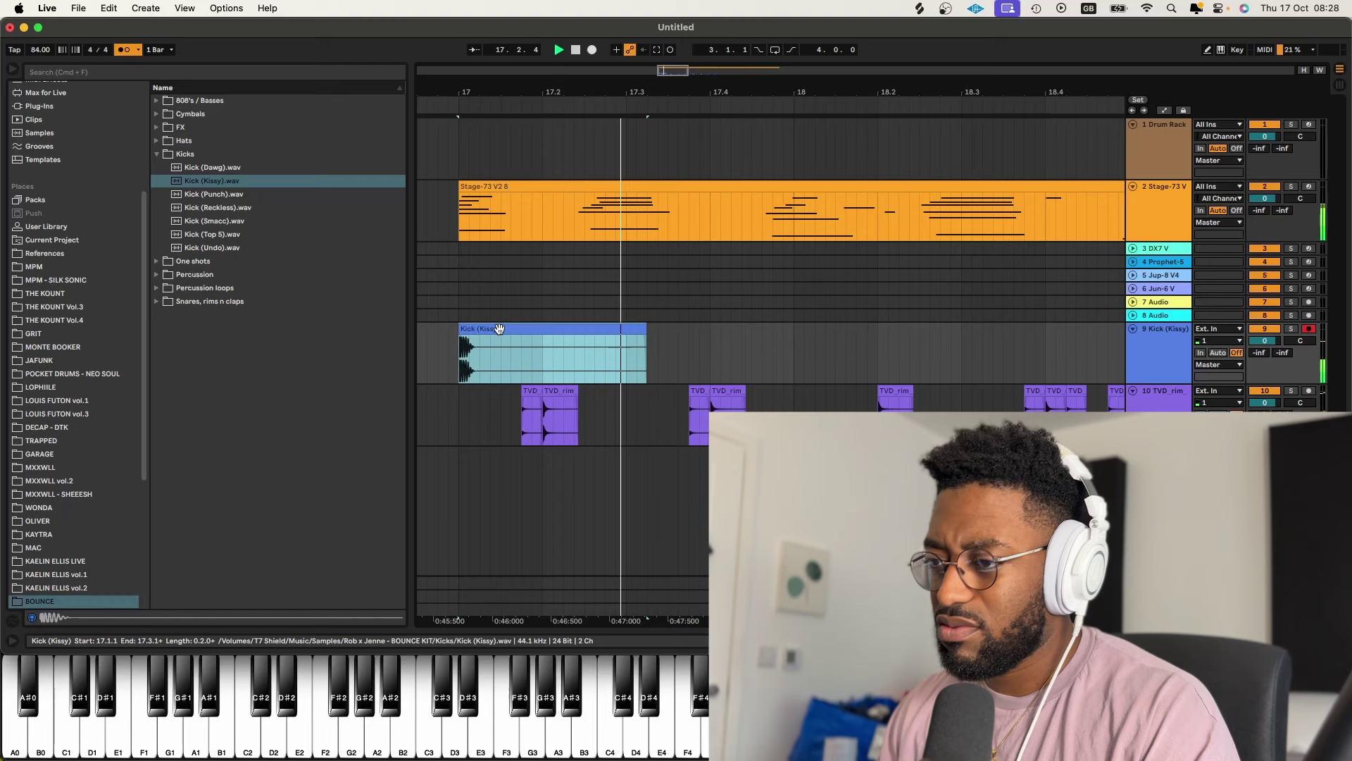
{"action": "key", "text": "space"}
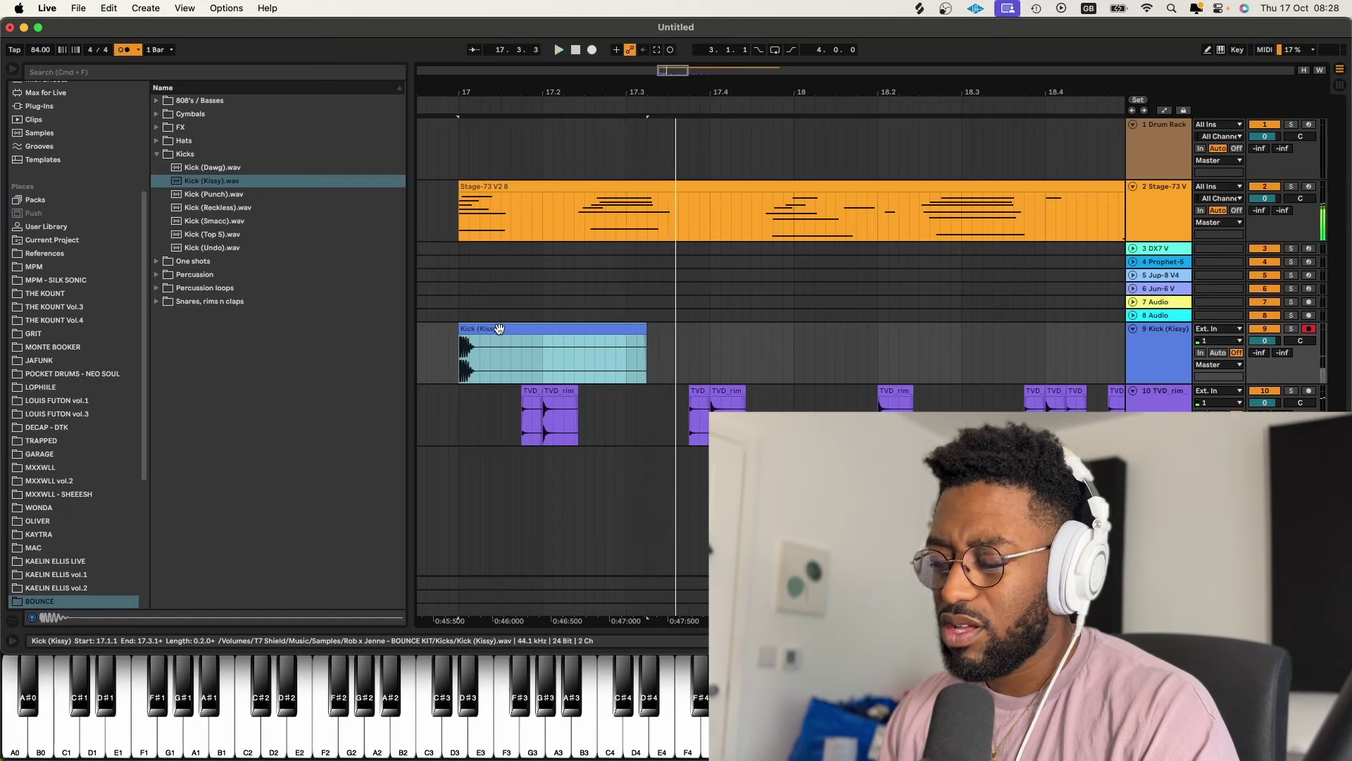
- Copy the Kick (Kissy) clip along its track and onto a new track below, starting at 17.2.2
{"action": "left_click", "coordinate": [499, 329]}
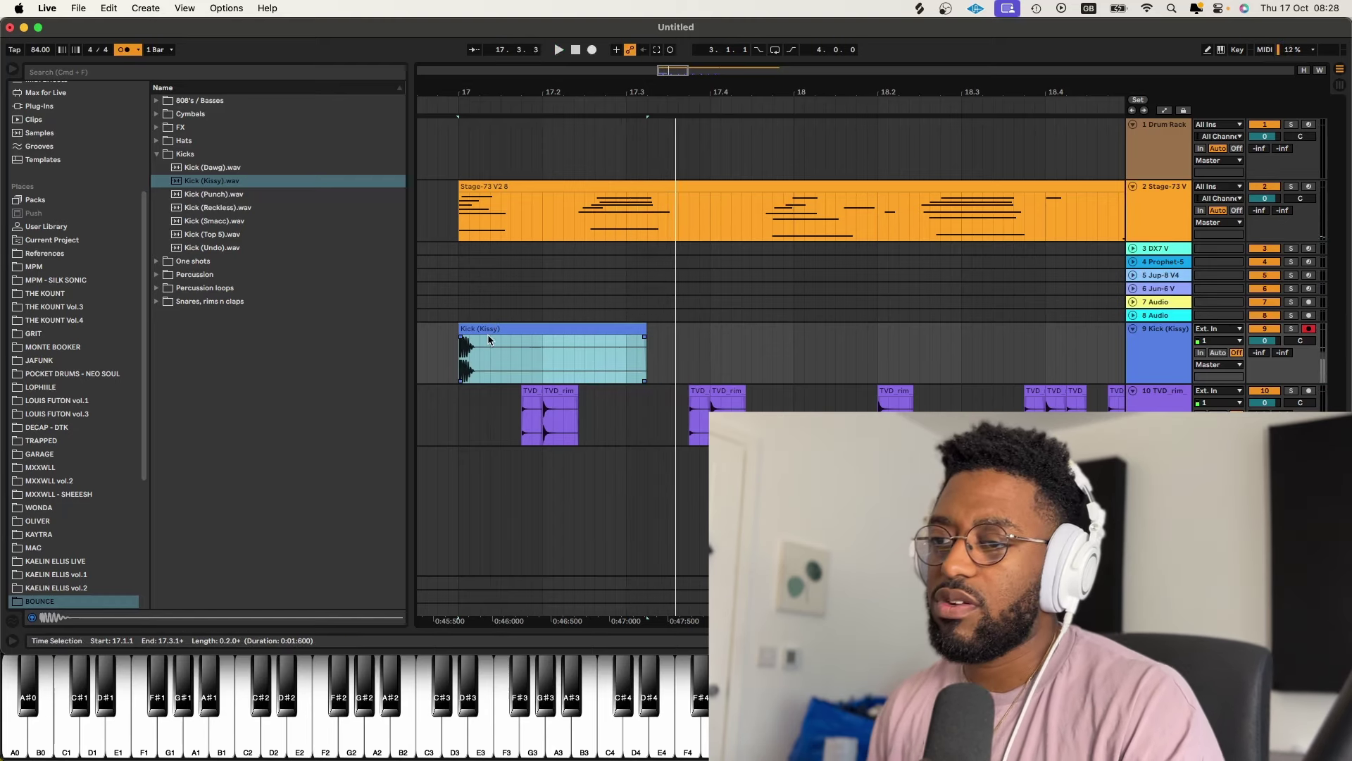
{"action": "key", "text": "cmd+d"}
{"action": "left_click_drag", "start_coordinate": [687, 326], "coordinate": [603, 395]}
{"action": "key", "text": "space"}
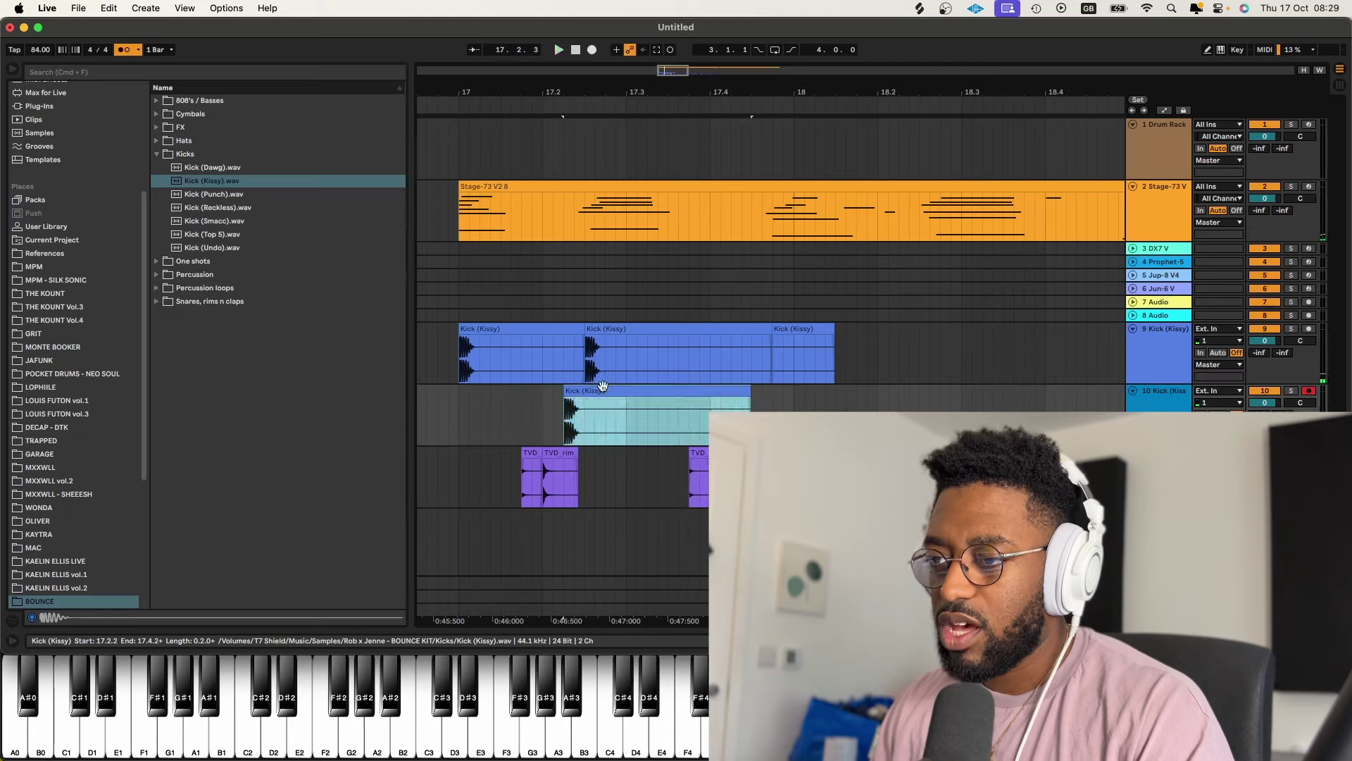
- Open the clip view for the kick on the new track and play the beat from bar 17
{"action": "double_click", "coordinate": [603, 401]}
{"action": "key", "text": "space"}
{"action": "left_click", "coordinate": [458, 290]}
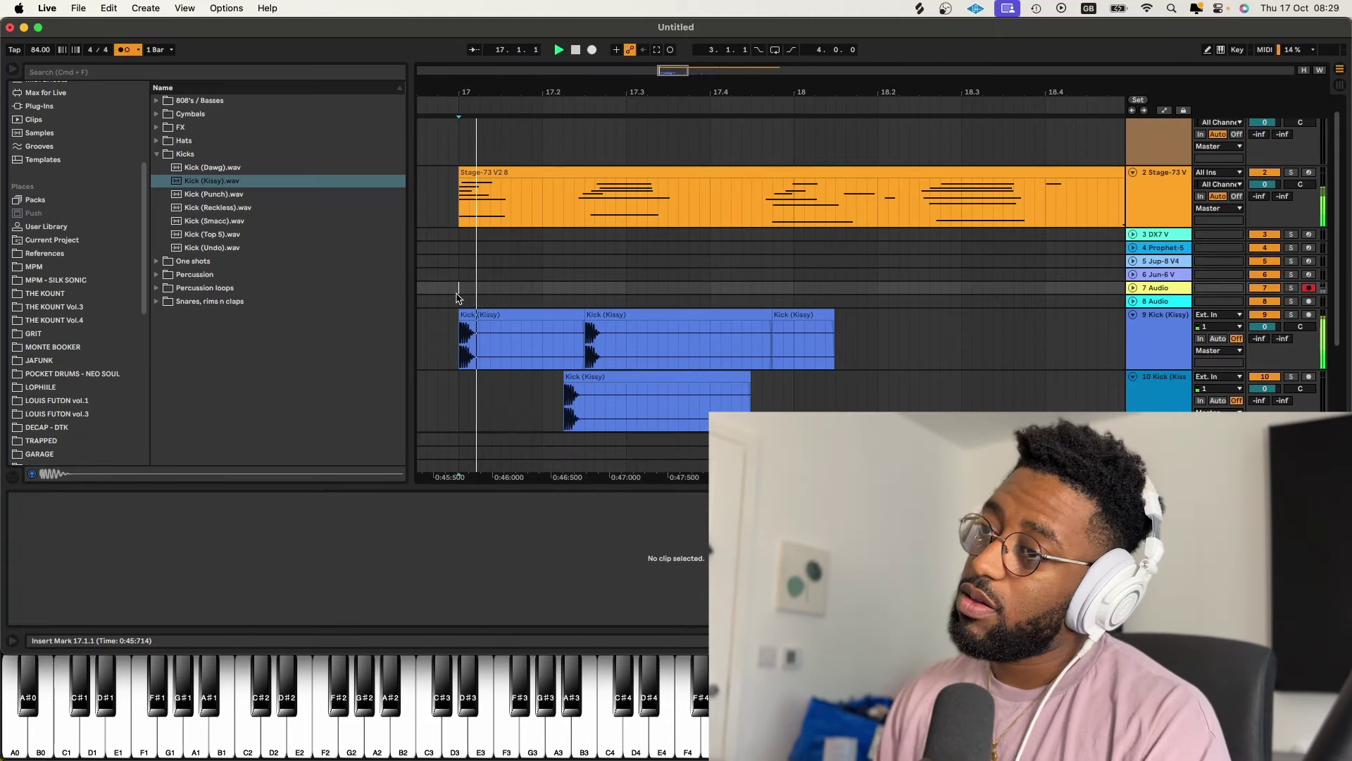
{"action": "key", "text": "space"}
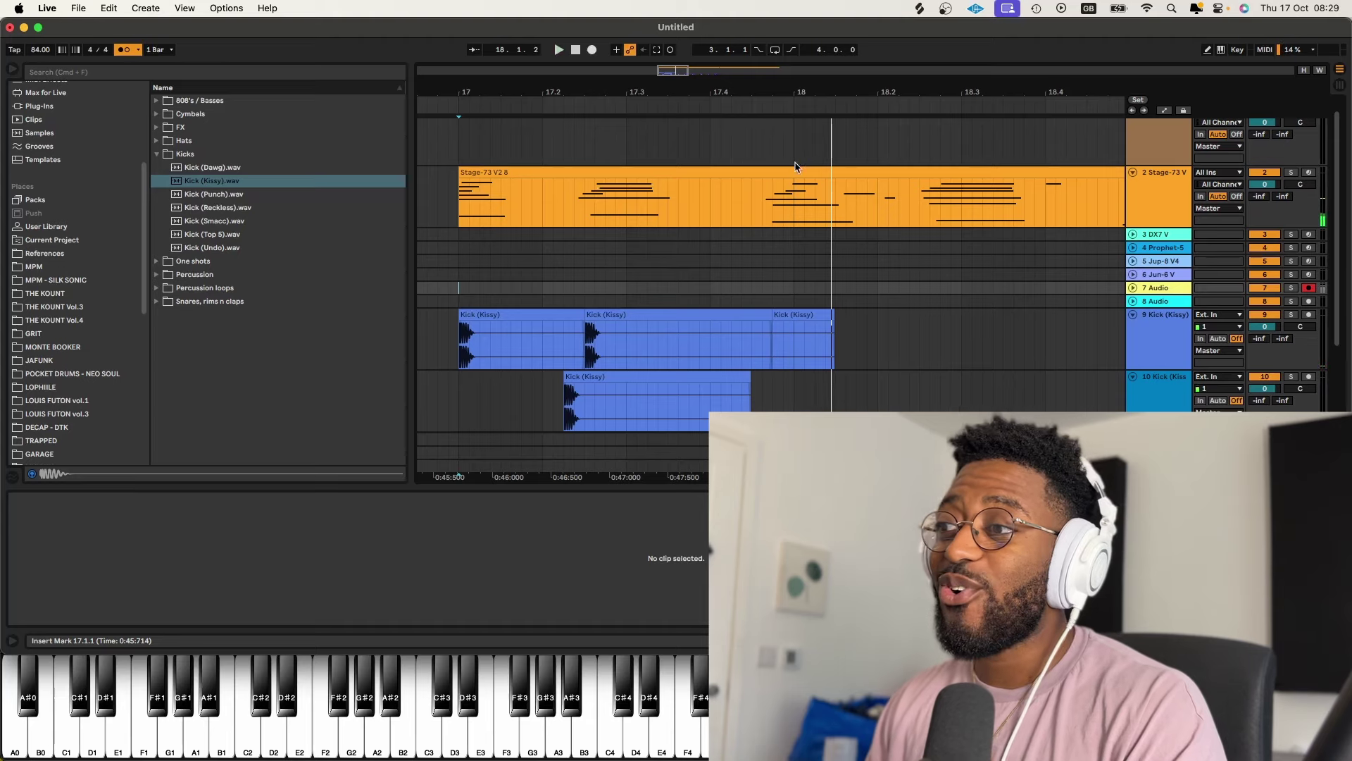
- Play the beat from bar 17 and complete the two-bar kick pattern with the last Kick (Kissy) clip at 18.2.3
{"action": "left_click", "coordinate": [460, 201]}
{"action": "key", "text": "space"}
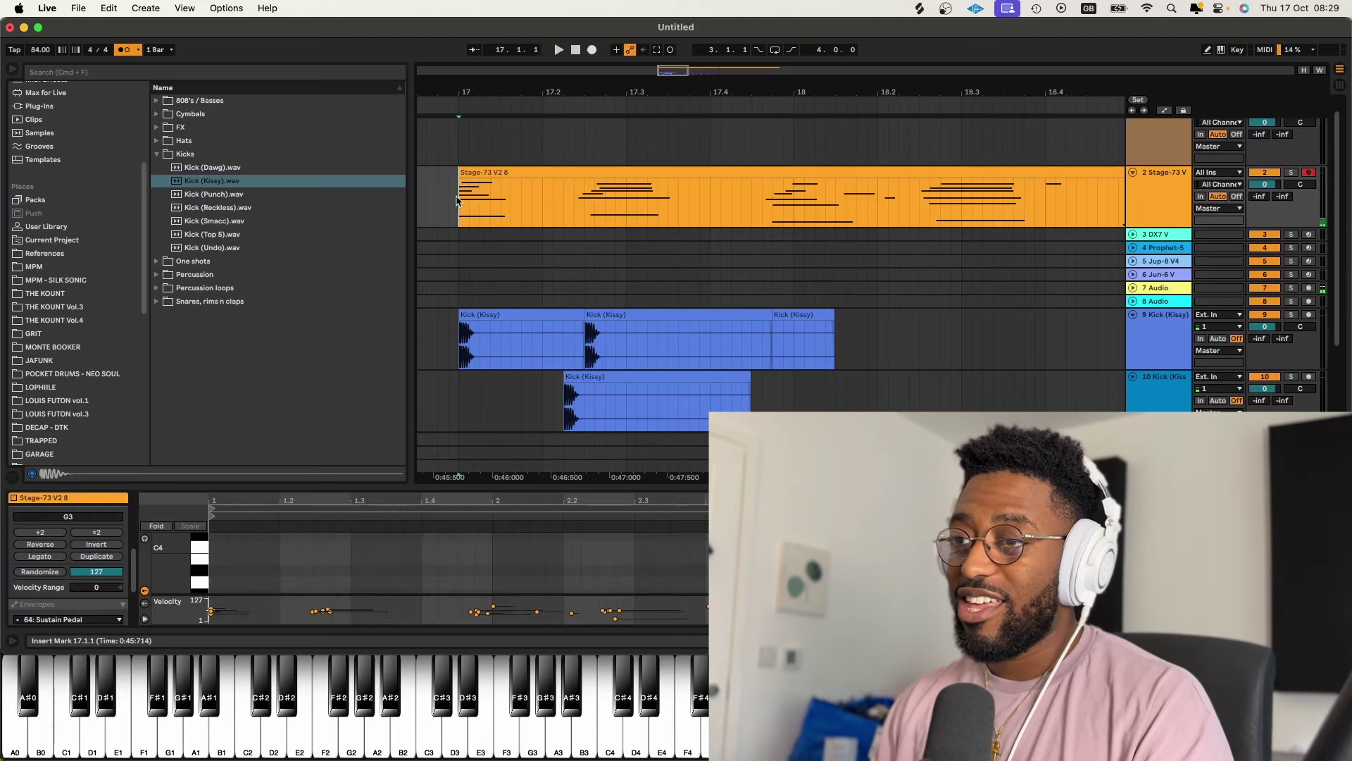
{"action": "scroll", "coordinate": [1271, 176], "scroll_direction": "down", "scroll_amount": 1}
{"action": "scroll", "coordinate": [88, 586], "scroll_direction": "down", "scroll_amount": 3}
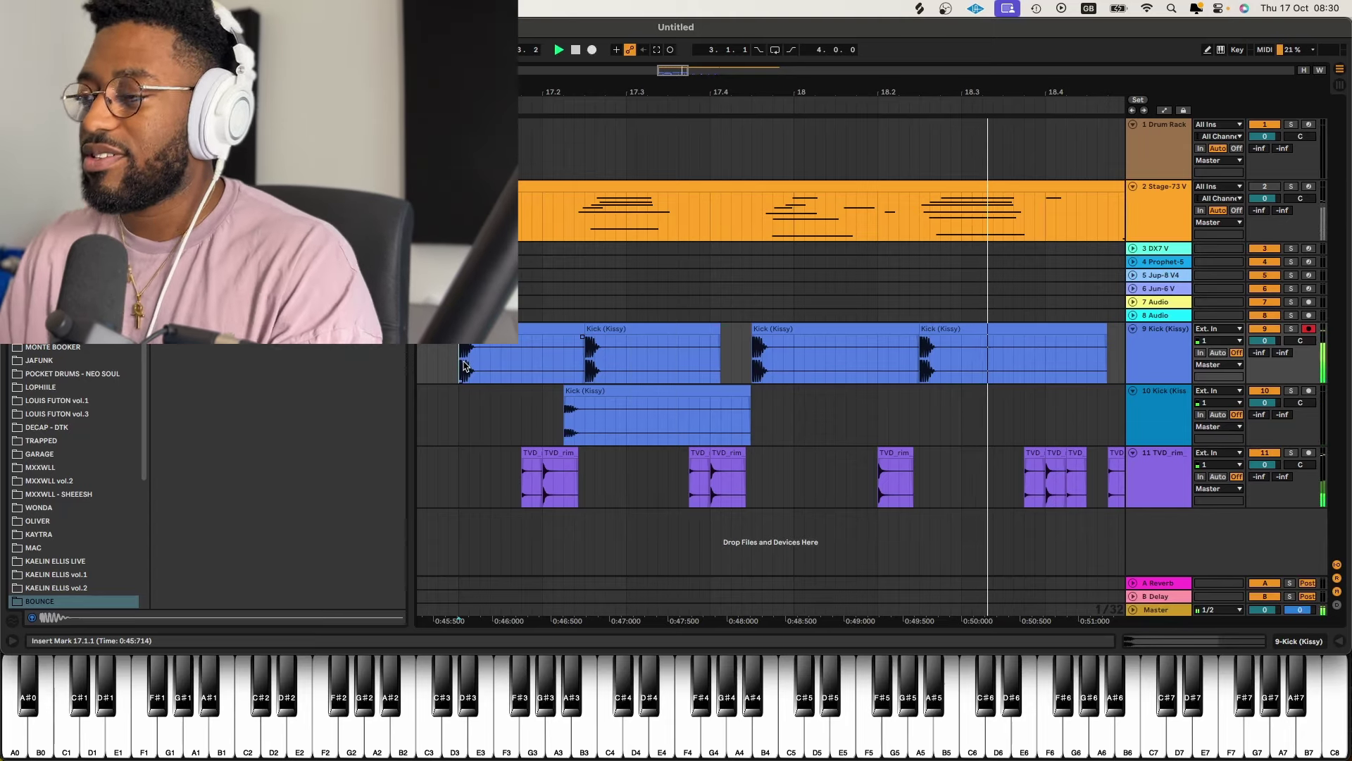
{"action": "left_click", "coordinate": [927, 328]}
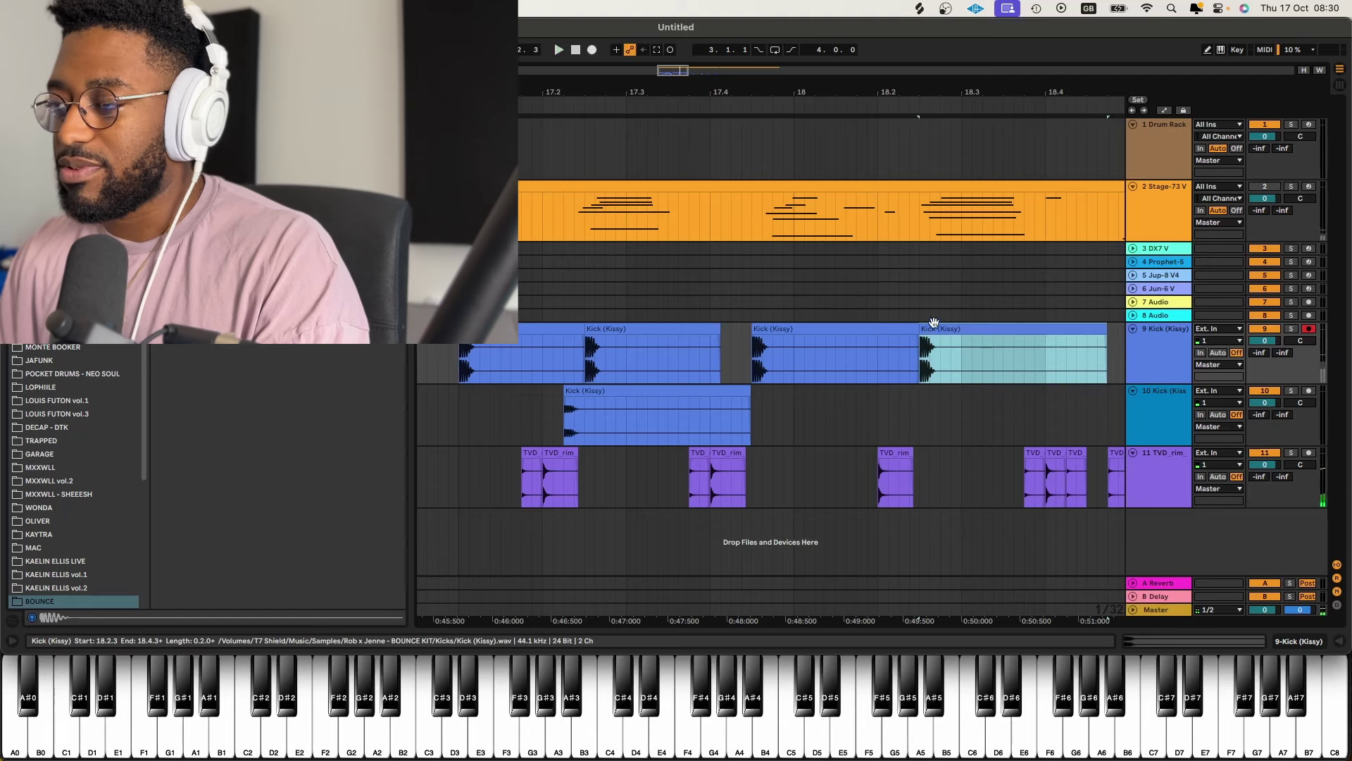
{"action": "left_click", "coordinate": [867, 479]}
{"action": "key", "text": "space"}
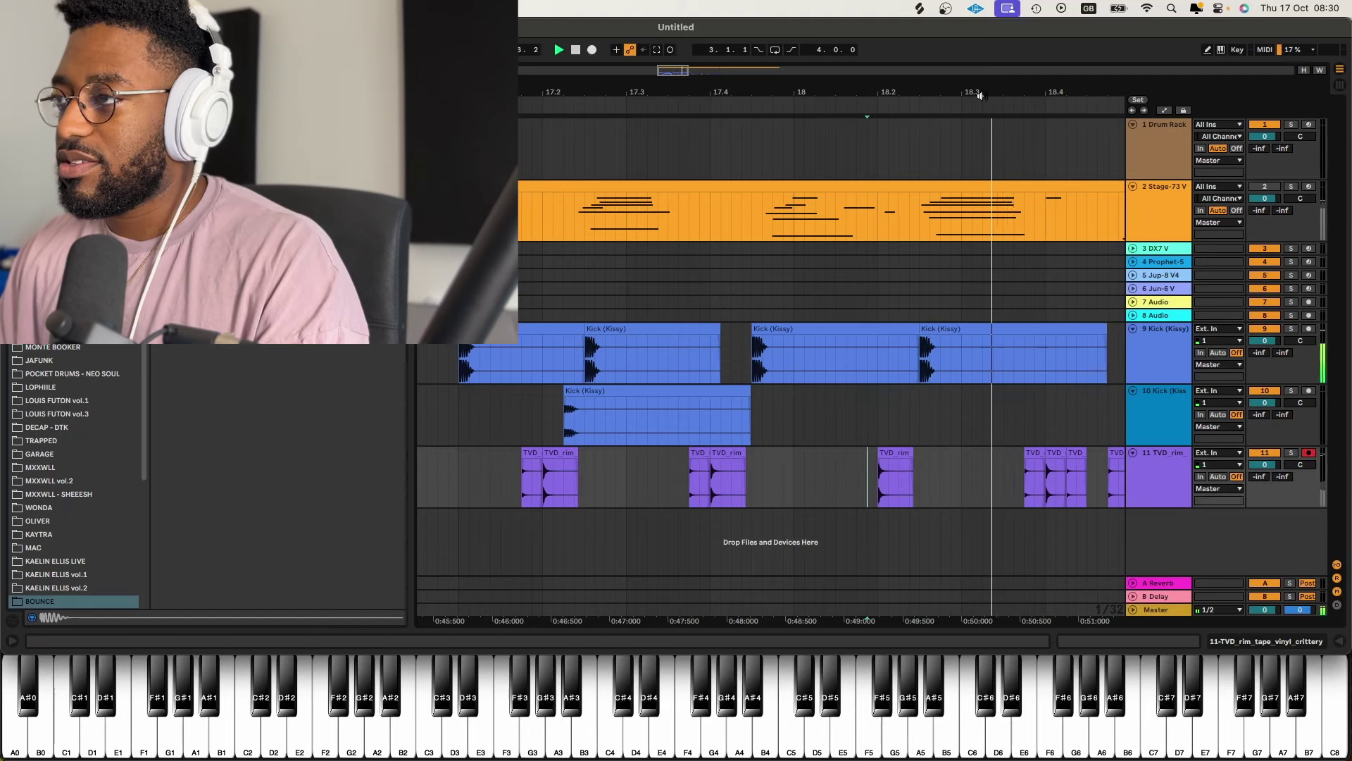
- Copy the Kick (Kissy) clip onto the second kick track at 18.4.4 and lower its clip gain to about -8.8 dB
{"action": "key", "text": "minus"}
{"action": "key", "text": "minus"}
{"action": "left_click", "coordinate": [720, 326]}
{"action": "key", "text": "space"}
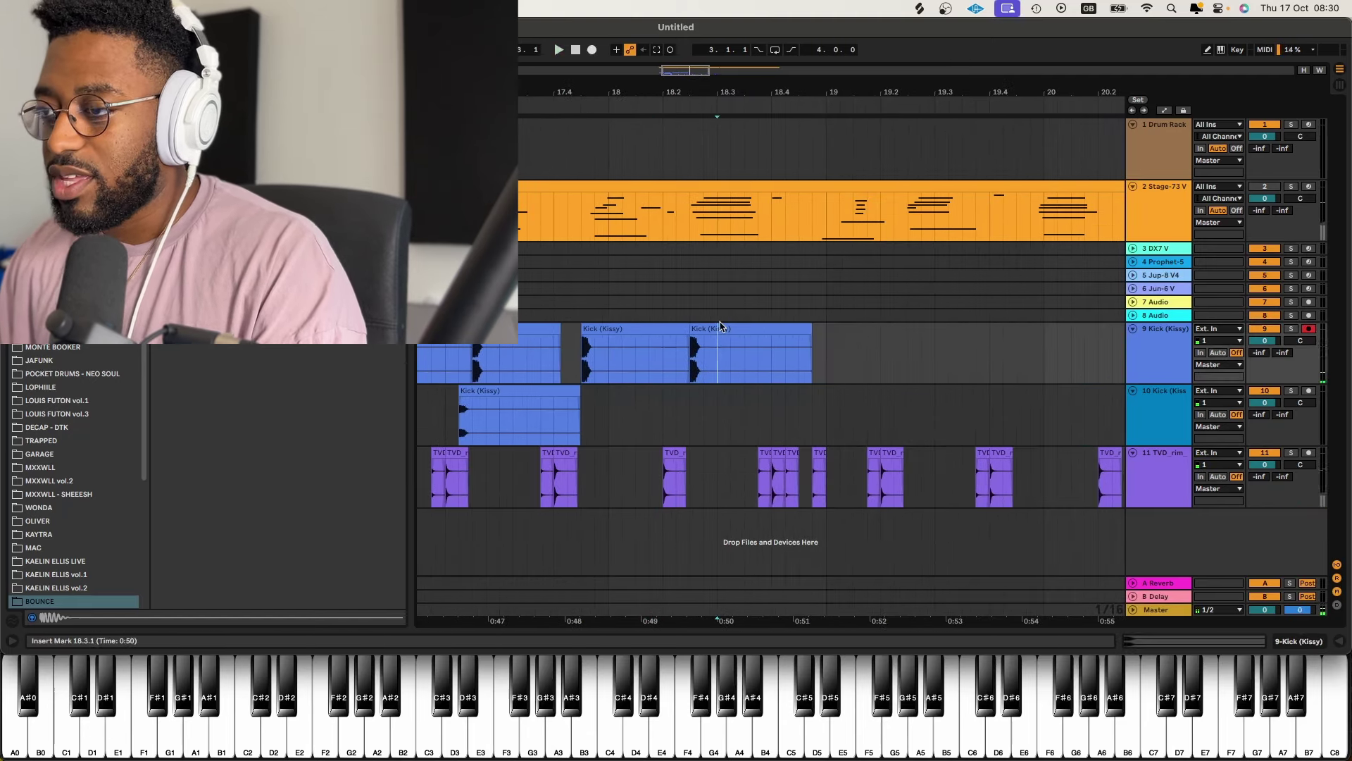
{"action": "left_click_drag", "start_coordinate": [720, 325], "coordinate": [840, 428]}
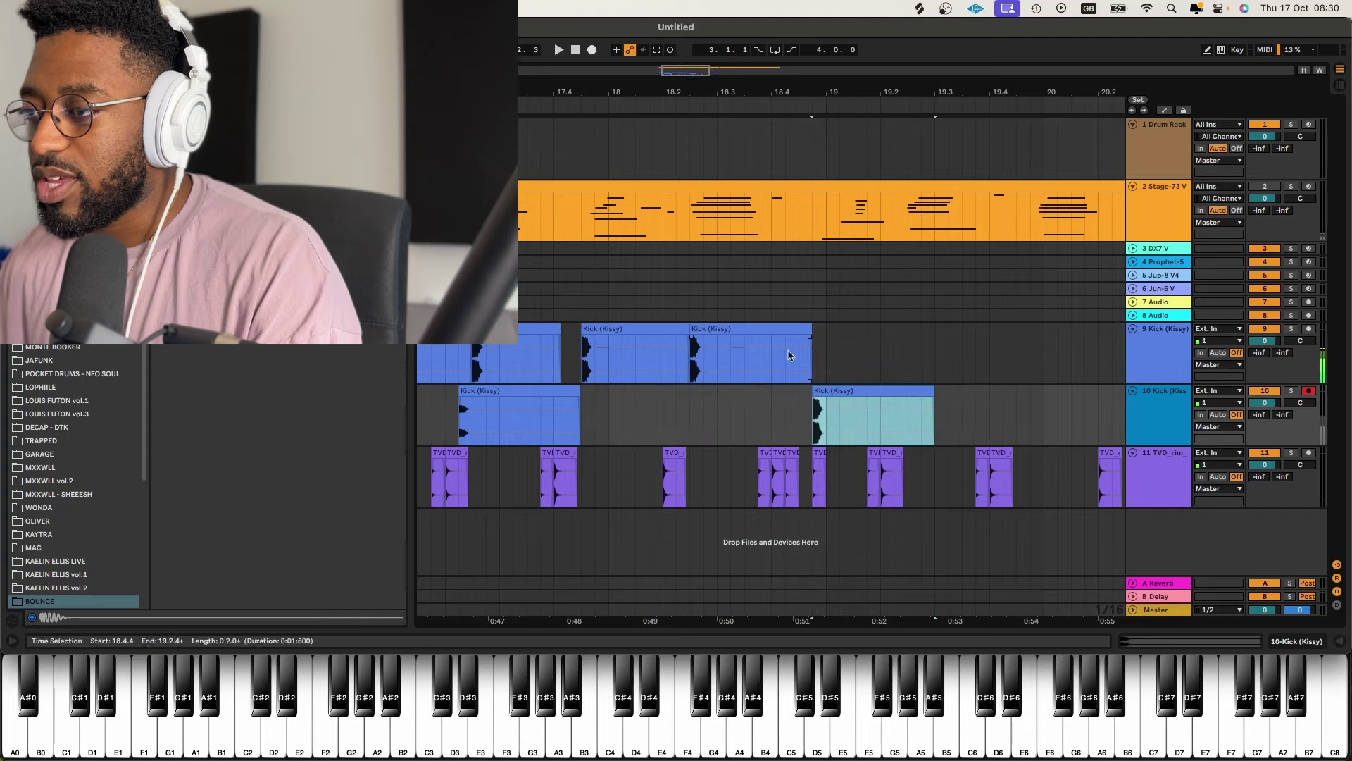
{"action": "left_click", "coordinate": [789, 356]}
{"action": "double_click", "coordinate": [873, 416]}
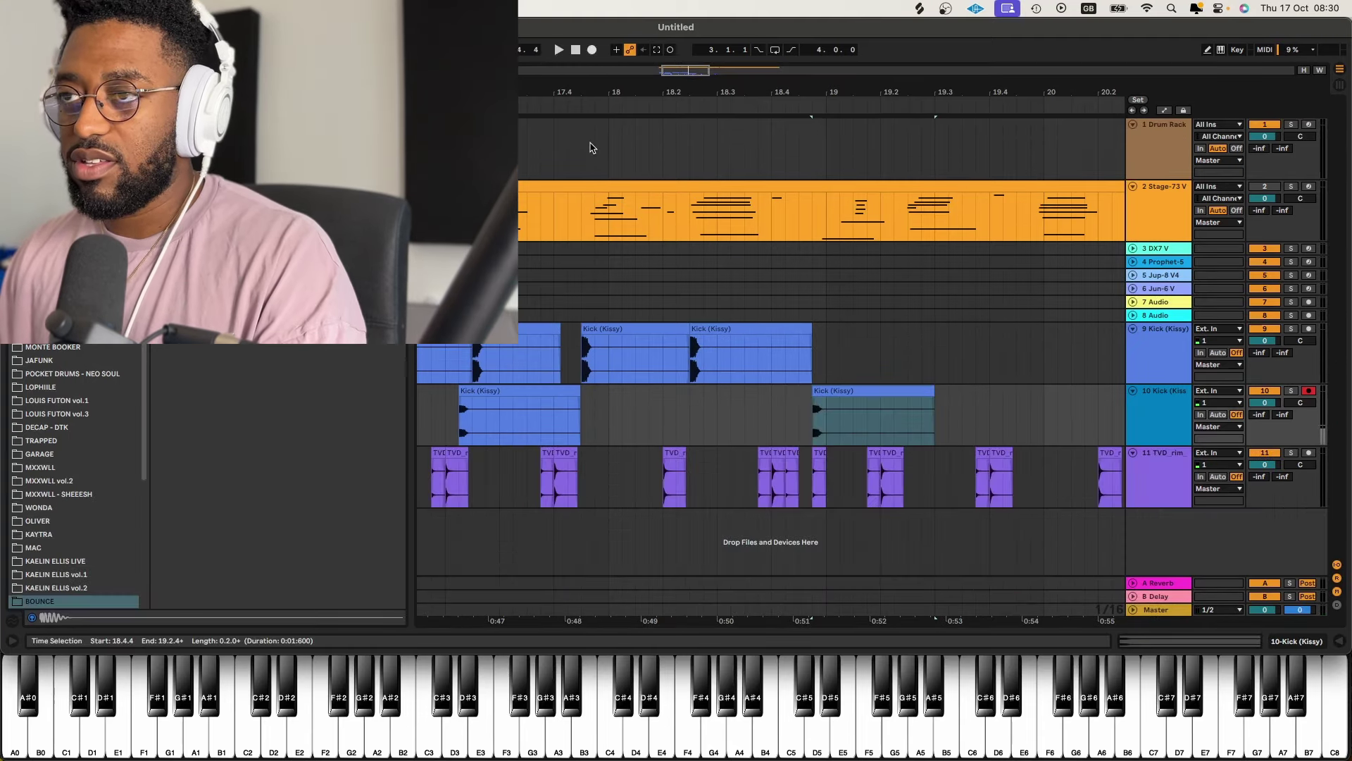
- Duplicate the main track's kick pattern from bars 17 and 18 to bars 19 and 20, and play the beat from bar 17
{"action": "left_click_drag", "start_coordinate": [655, 352], "coordinate": [577, 355]}
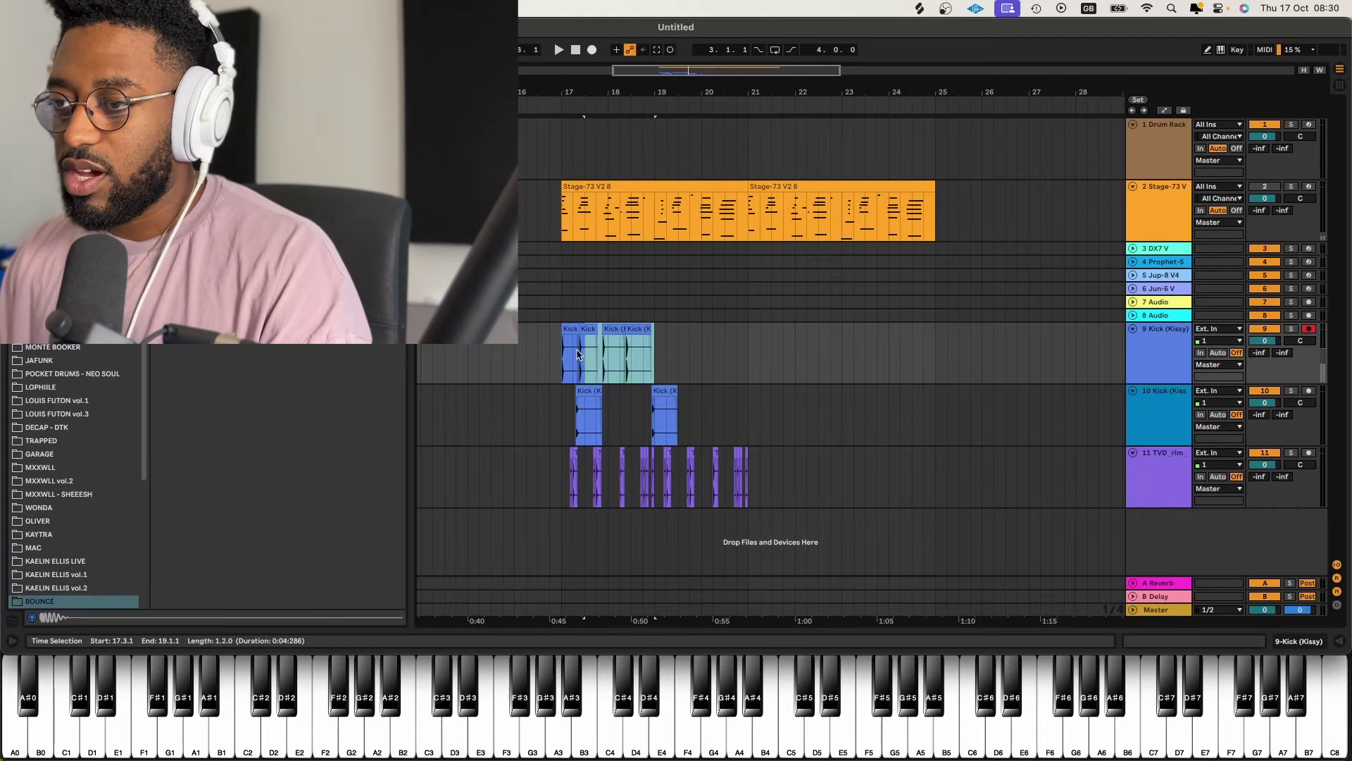
{"action": "key", "text": "ctrl+d"}
{"action": "left_click", "coordinate": [561, 353]}
{"action": "key", "text": "space"}
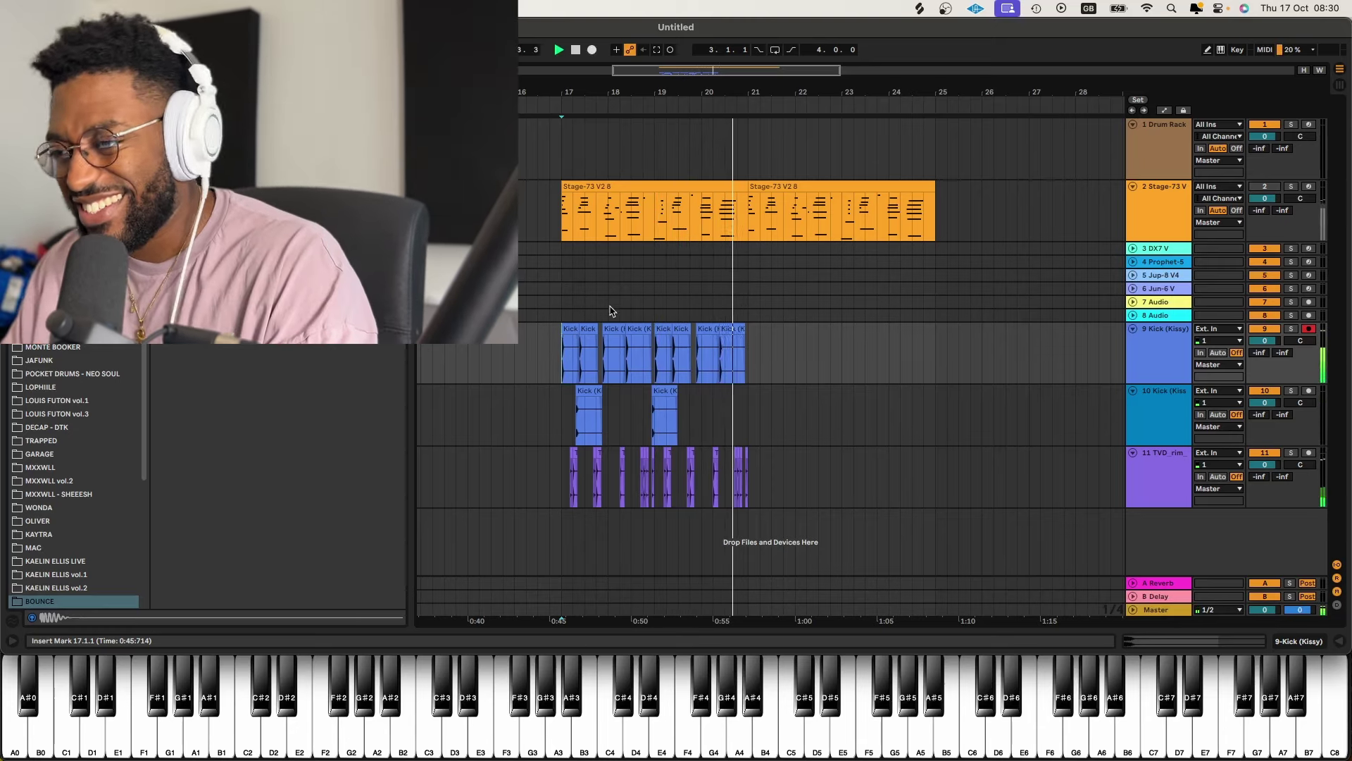
- Loop bars 17 to 21 and deactivate the first Stage-73 V2 clip while the drums play
{"action": "left_click_drag", "start_coordinate": [649, 84], "coordinate": [649, 120]}
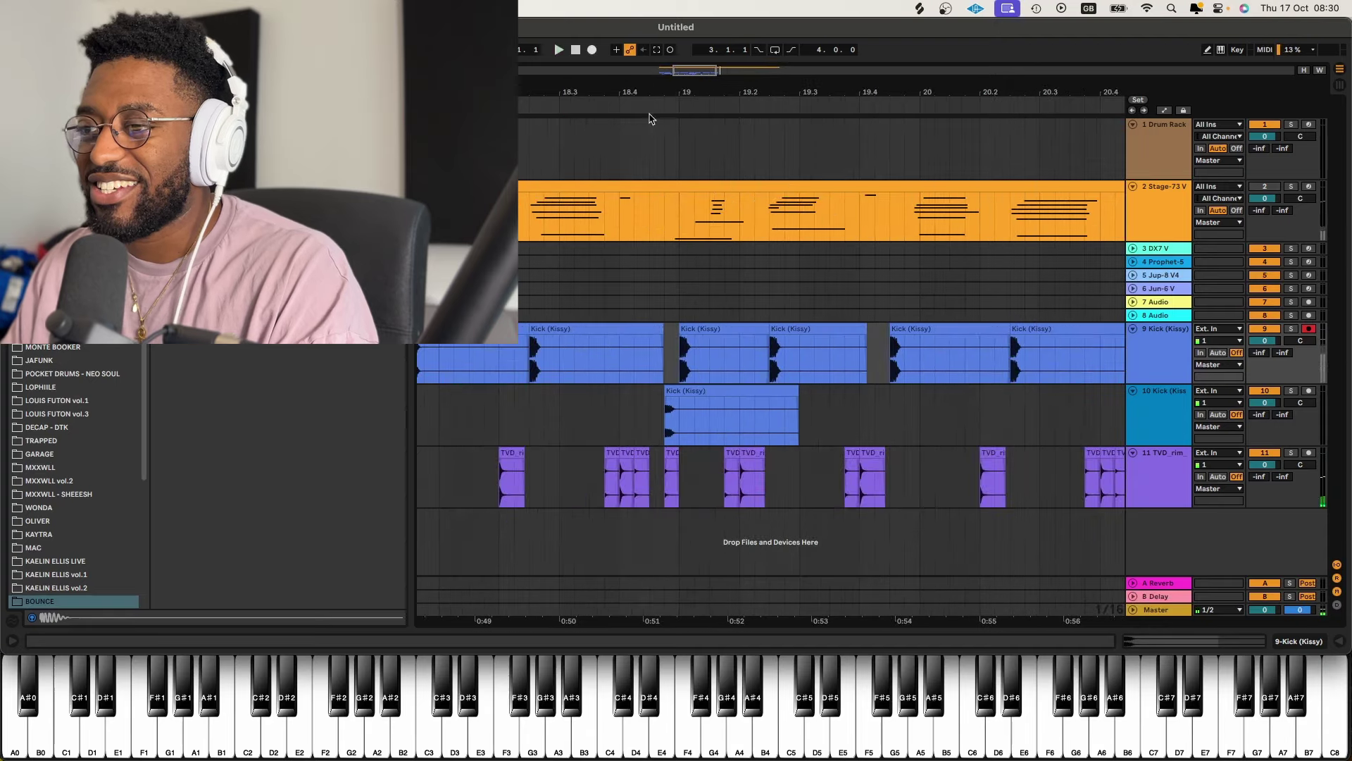
{"action": "left_click", "coordinate": [614, 199]}
{"action": "key", "text": "super+l"}
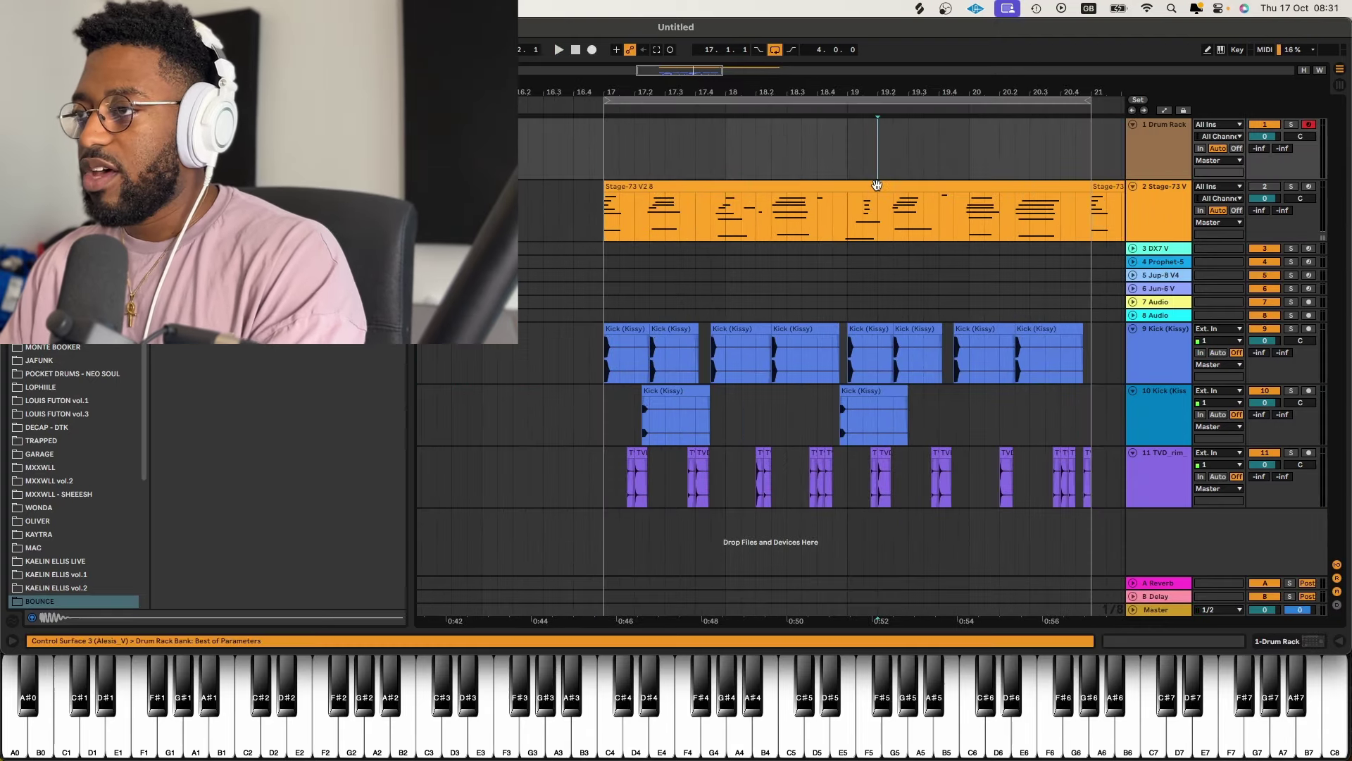
{"action": "key", "text": "0"}
{"action": "key", "text": "space"}
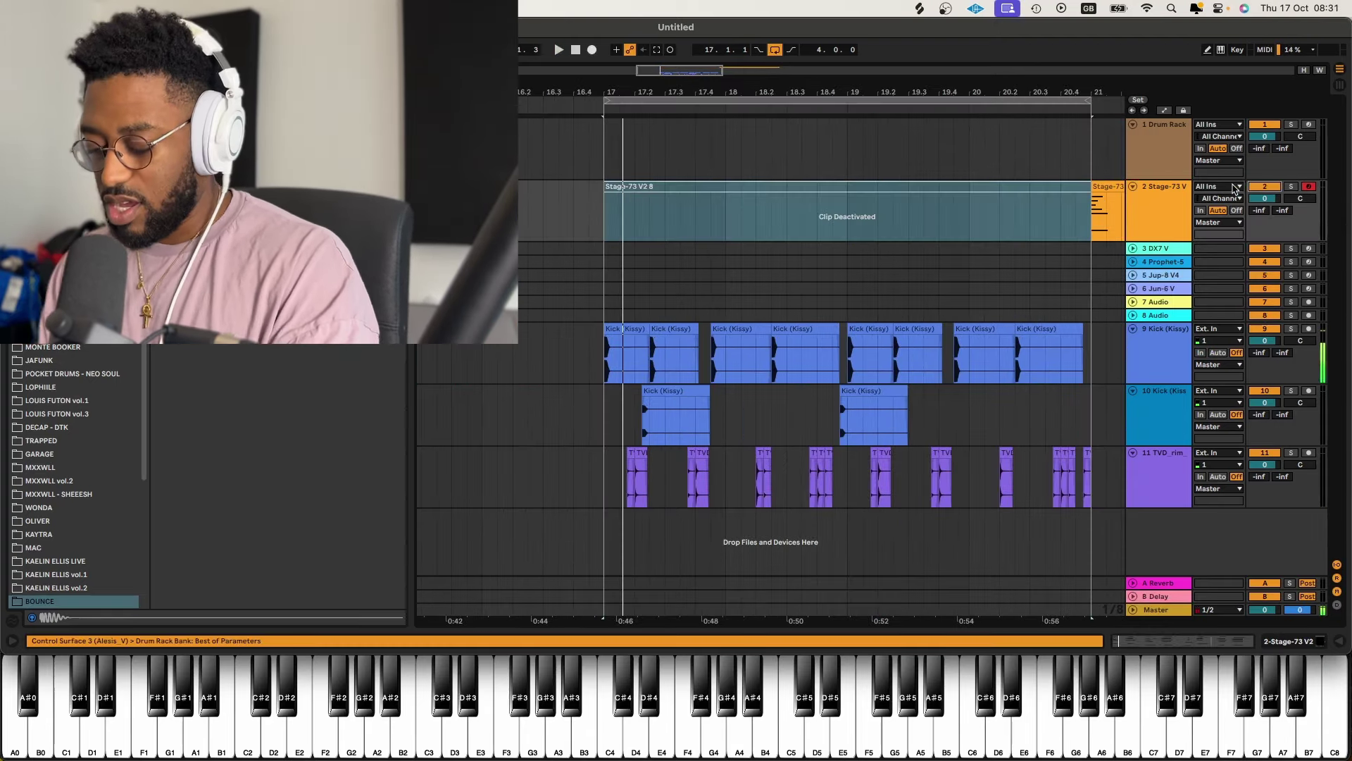
- Duplicate the Stage-73 V2 track and record a new keyboard part on the copy from bar 17 to bar 21
{"action": "key", "text": "super+d"}
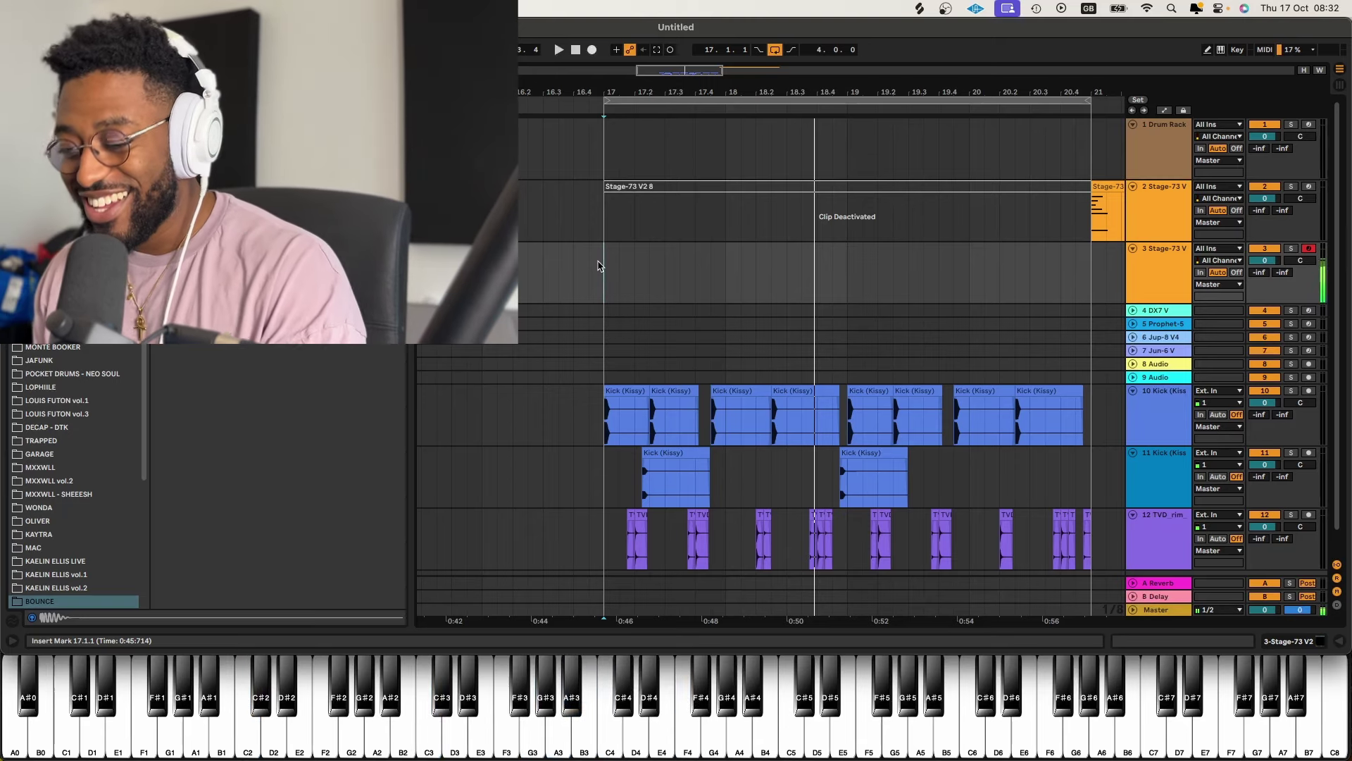
{"action": "key", "text": "space"}
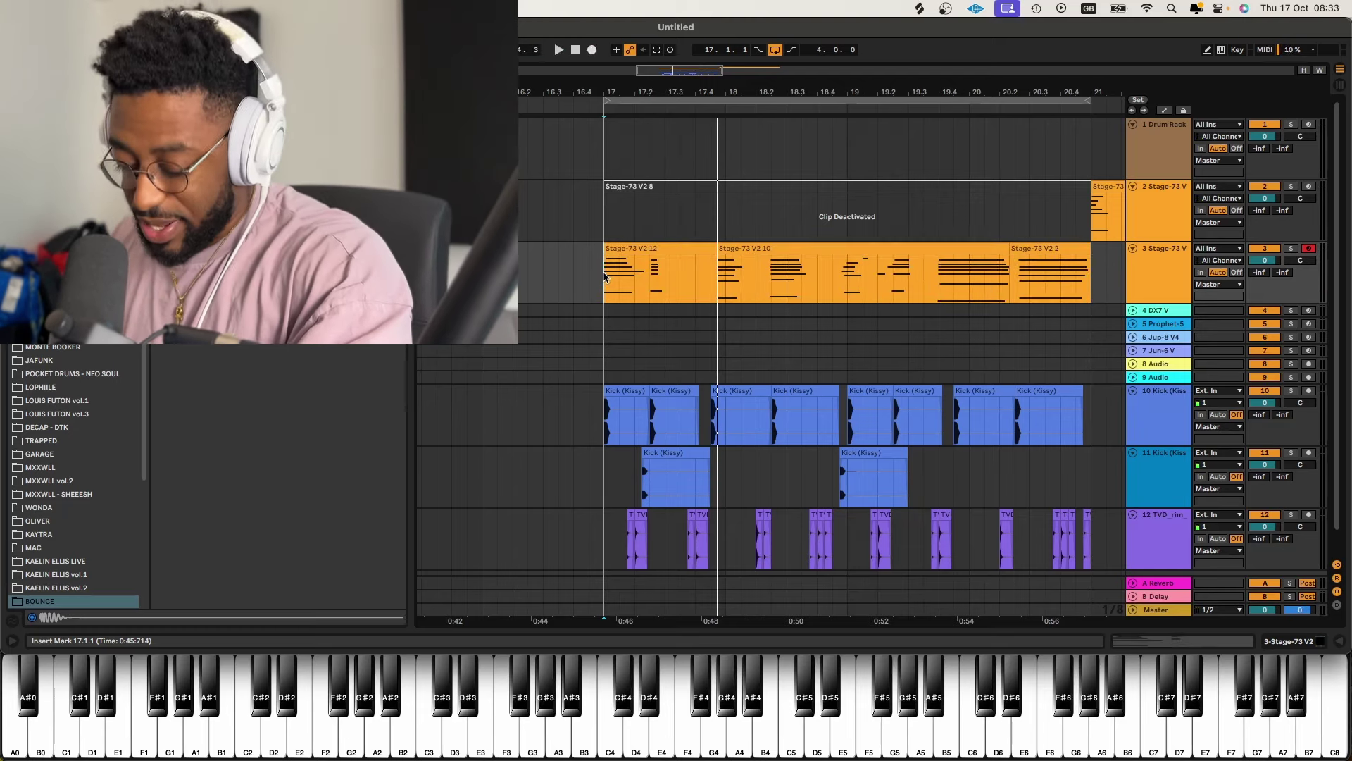
{"action": "key", "text": "F9"}
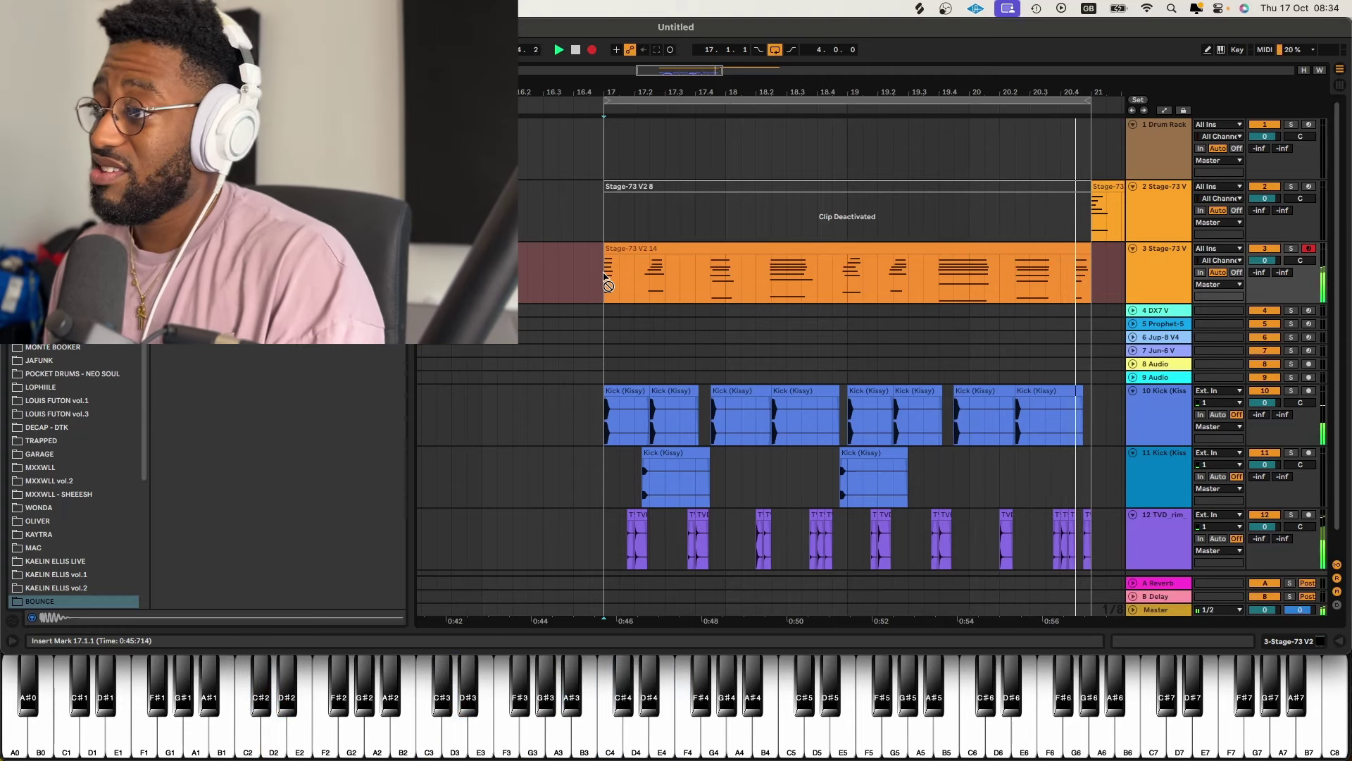
{"action": "key", "text": "space"}
- Copy a Kick (Kissy) clip from the main kick track to 19.4.2 on the second kick track and open its clip view
{"action": "left_click", "coordinate": [833, 479]}
{"action": "key", "text": "space"}
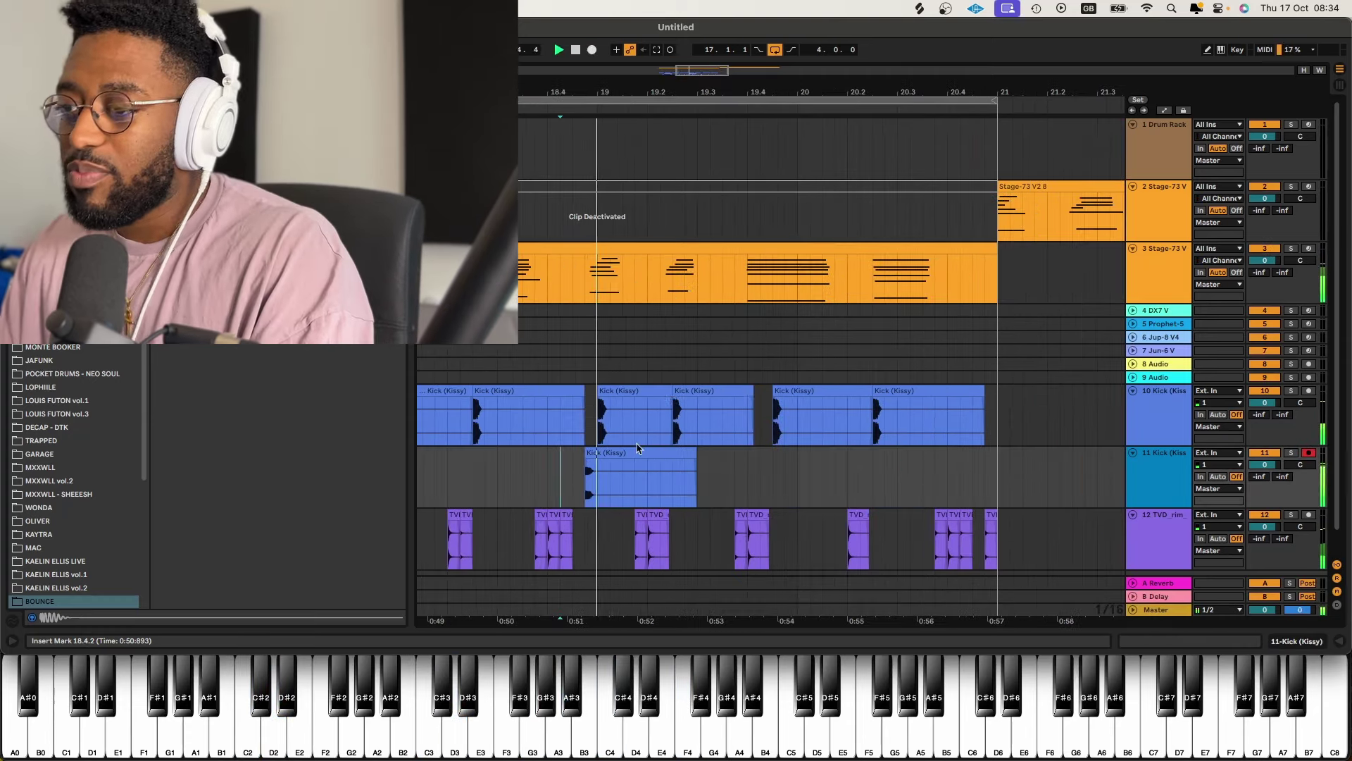
{"action": "left_click", "coordinate": [813, 394]}
{"action": "left_click_drag", "start_coordinate": [814, 394], "coordinate": [803, 470]}
{"action": "double_click", "coordinate": [782, 464]}
{"action": "scroll", "coordinate": [102, 549], "scroll_direction": "down", "scroll_amount": 1}
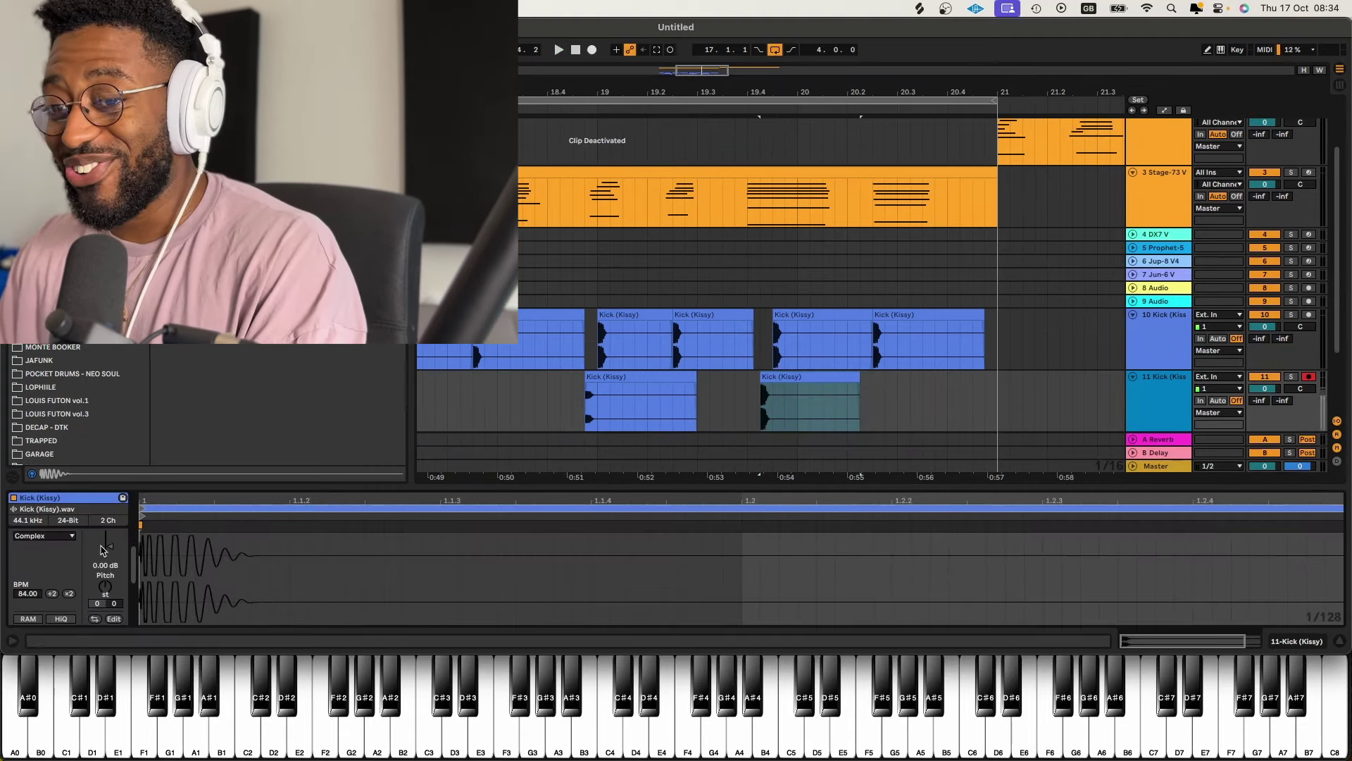
- Lower the clip gain of the second track's kick at 18.4.4 to -10.8 dB during playback and select the kick at 19.4.2
{"action": "left_click", "coordinate": [599, 405]}
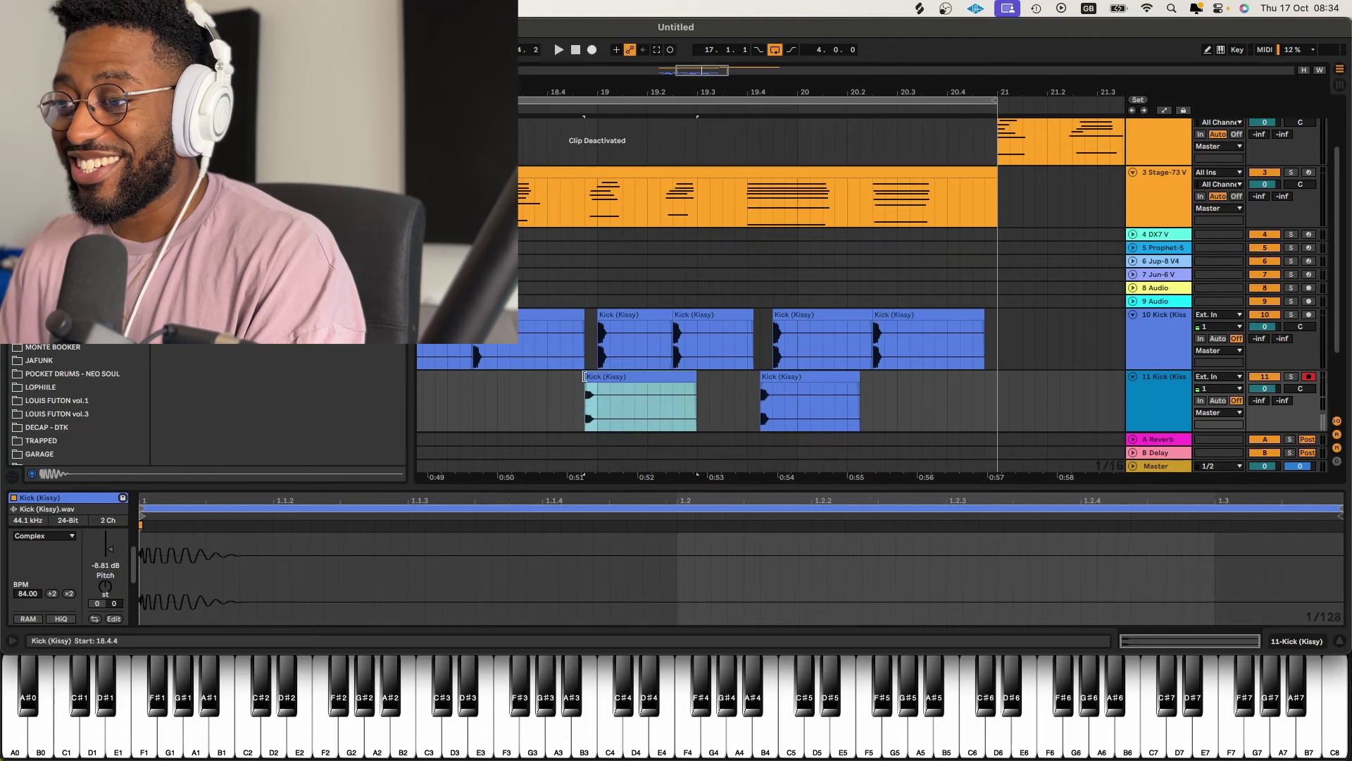
{"action": "key", "text": "space"}
{"action": "left_click_drag", "start_coordinate": [109, 555], "coordinate": [110, 562]}
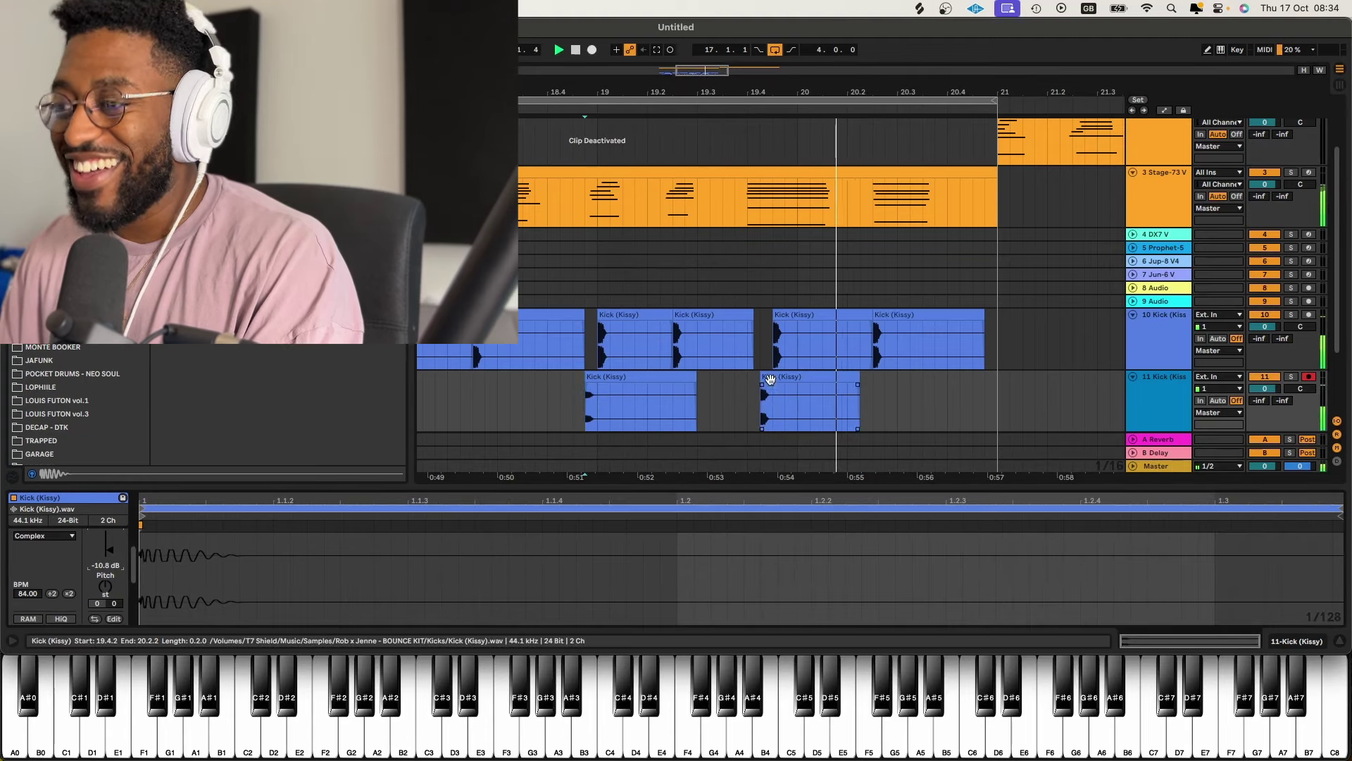
{"action": "left_click", "coordinate": [810, 405]}
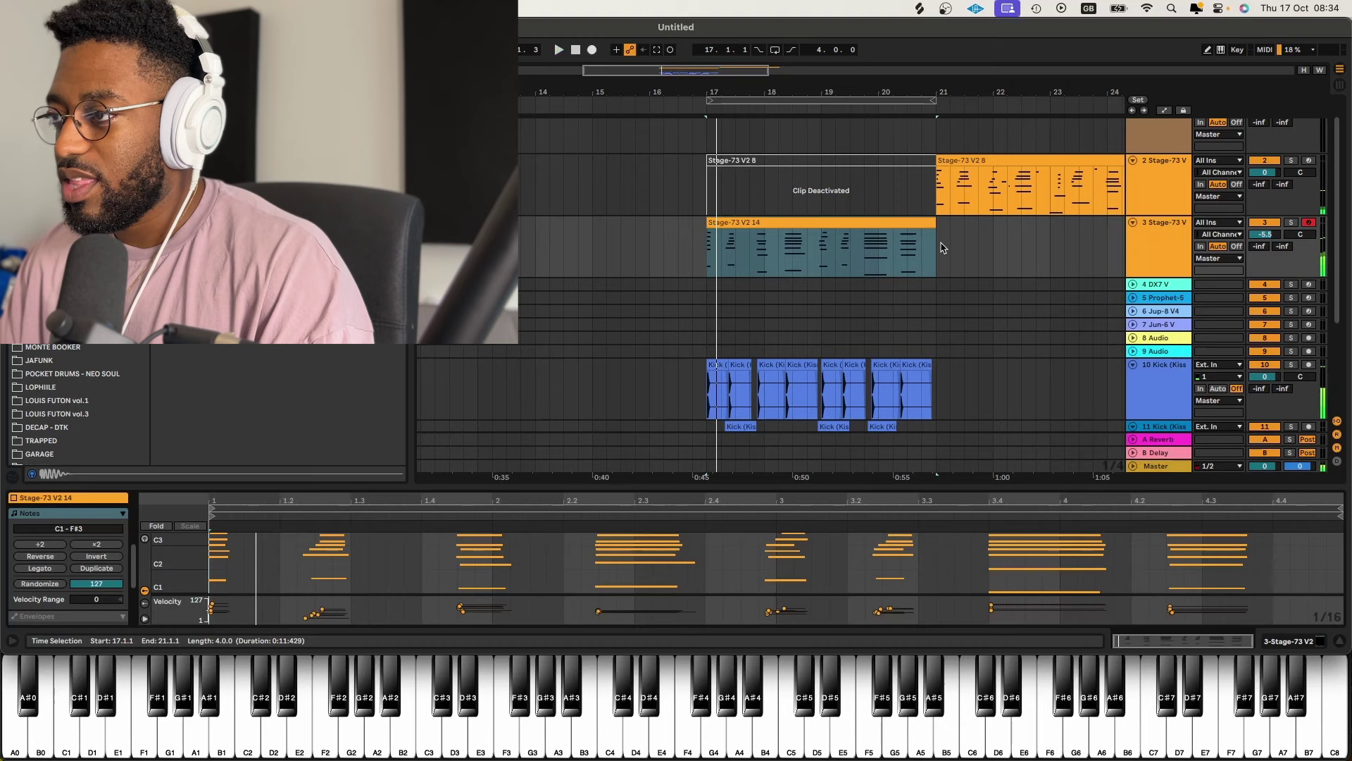
- Loop bars 17 to 21 and select all notes of the newly recorded Stage-73 V2 clip in an enlarged note editor
{"action": "left_click_drag", "start_coordinate": [936, 250], "coordinate": [681, 269]}
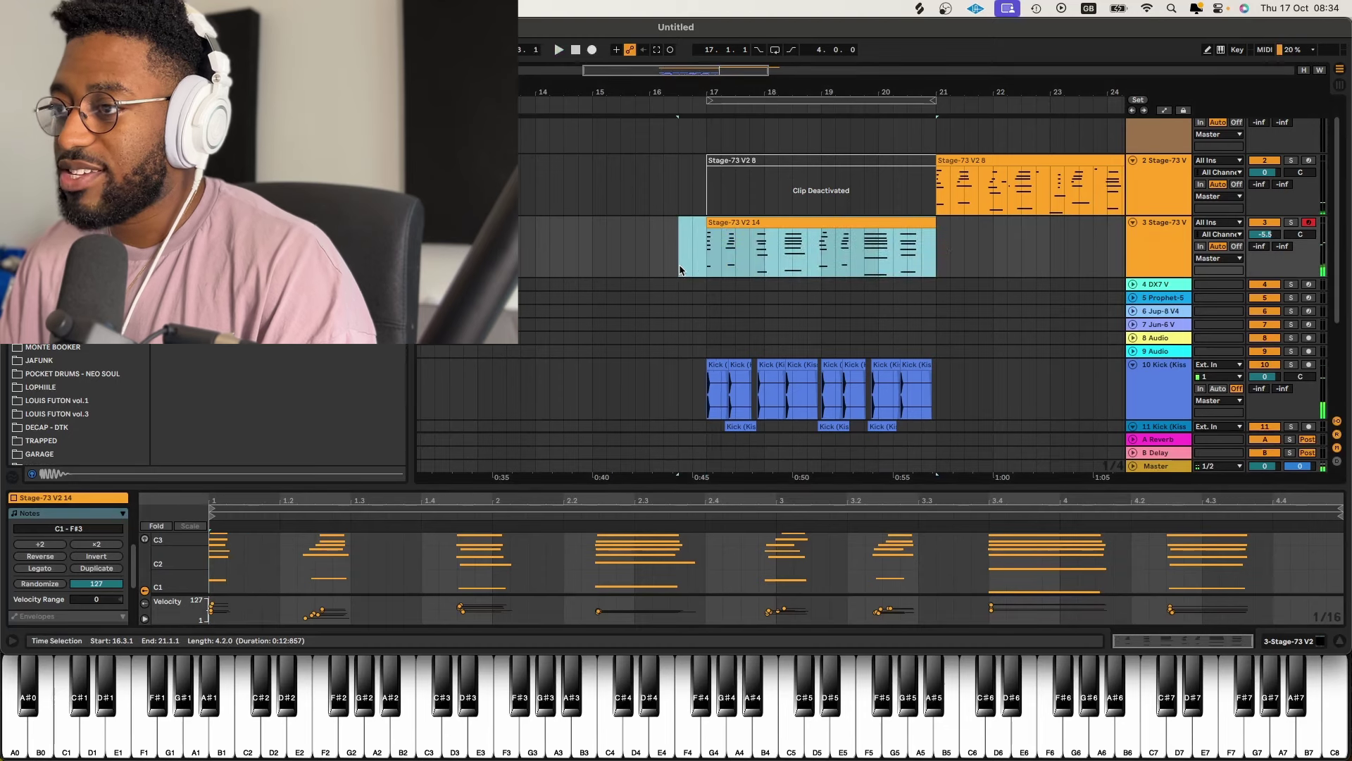
{"action": "key", "text": "super+l"}
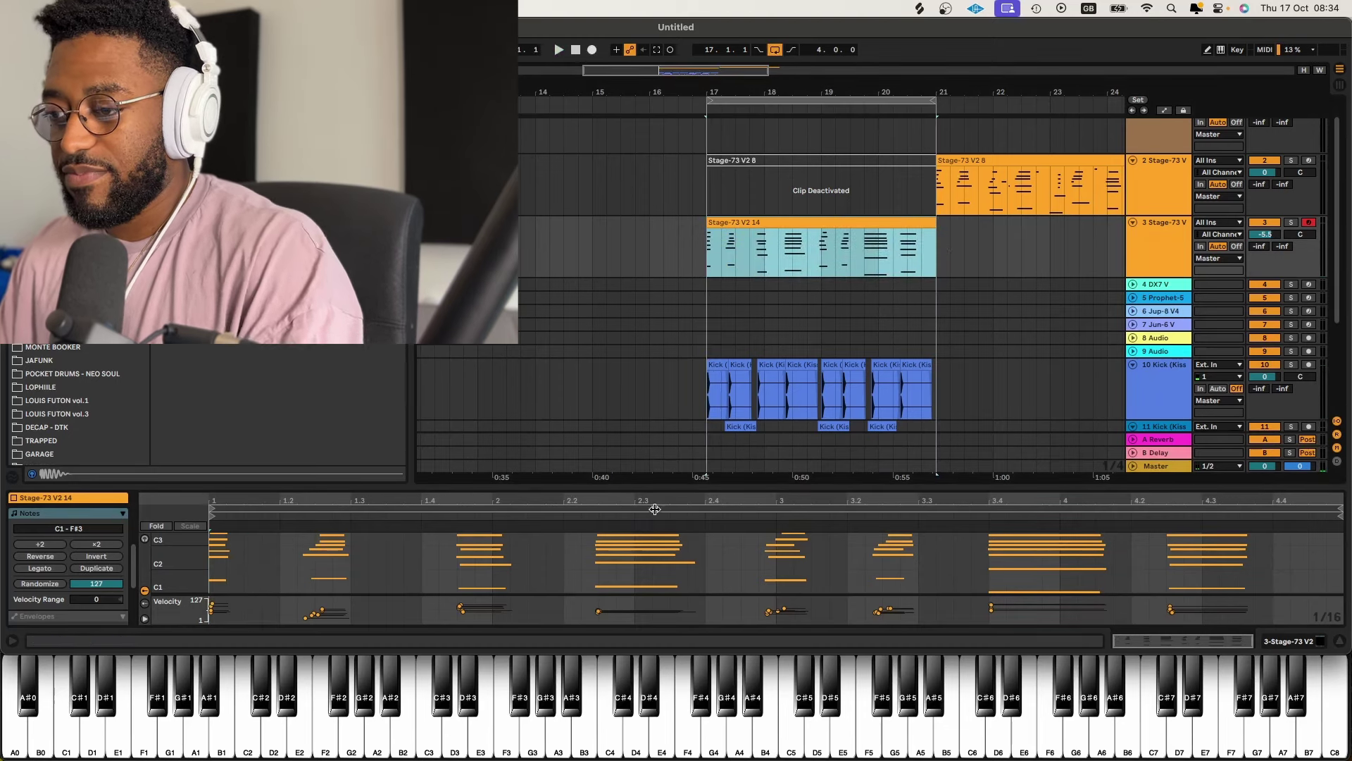
{"action": "left_click_drag", "start_coordinate": [673, 487], "coordinate": [676, 311]}
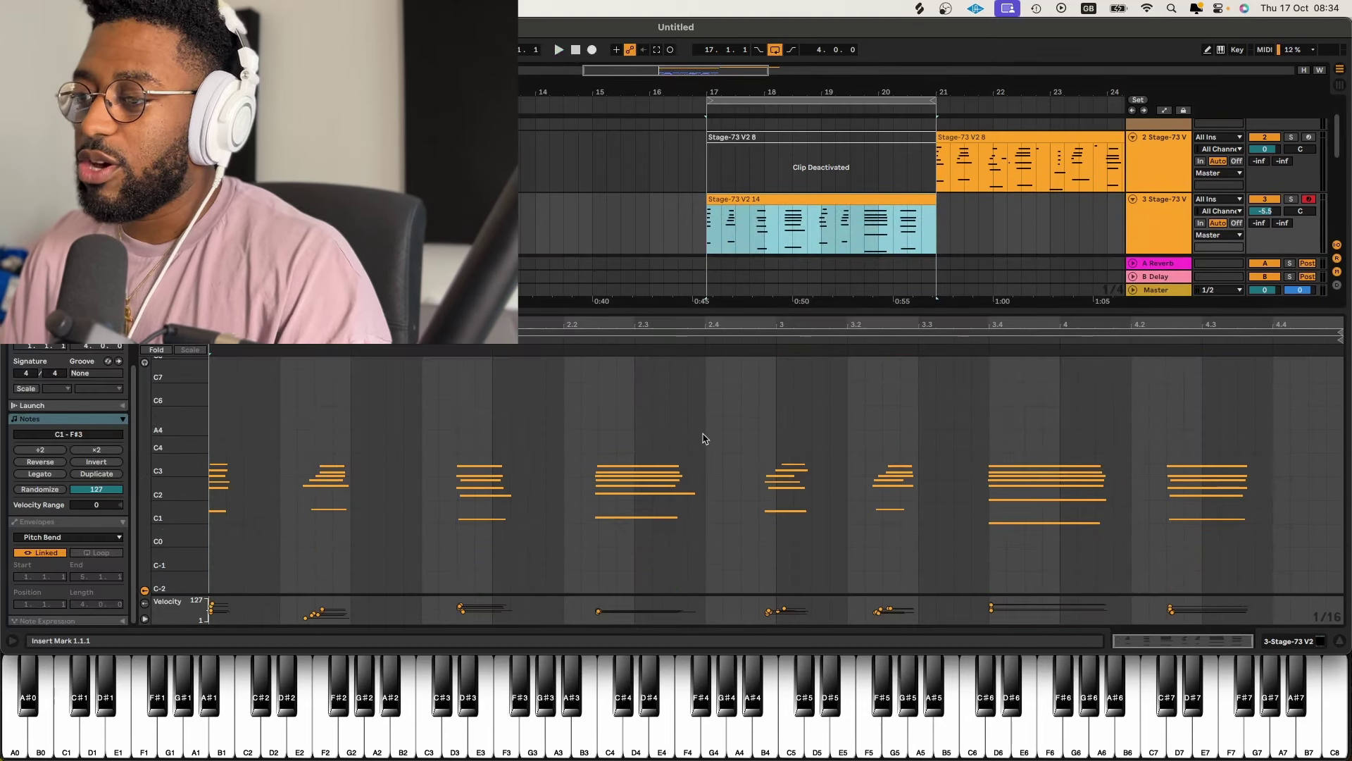
{"action": "key", "text": "super+a"}
{"action": "key", "text": "space"}
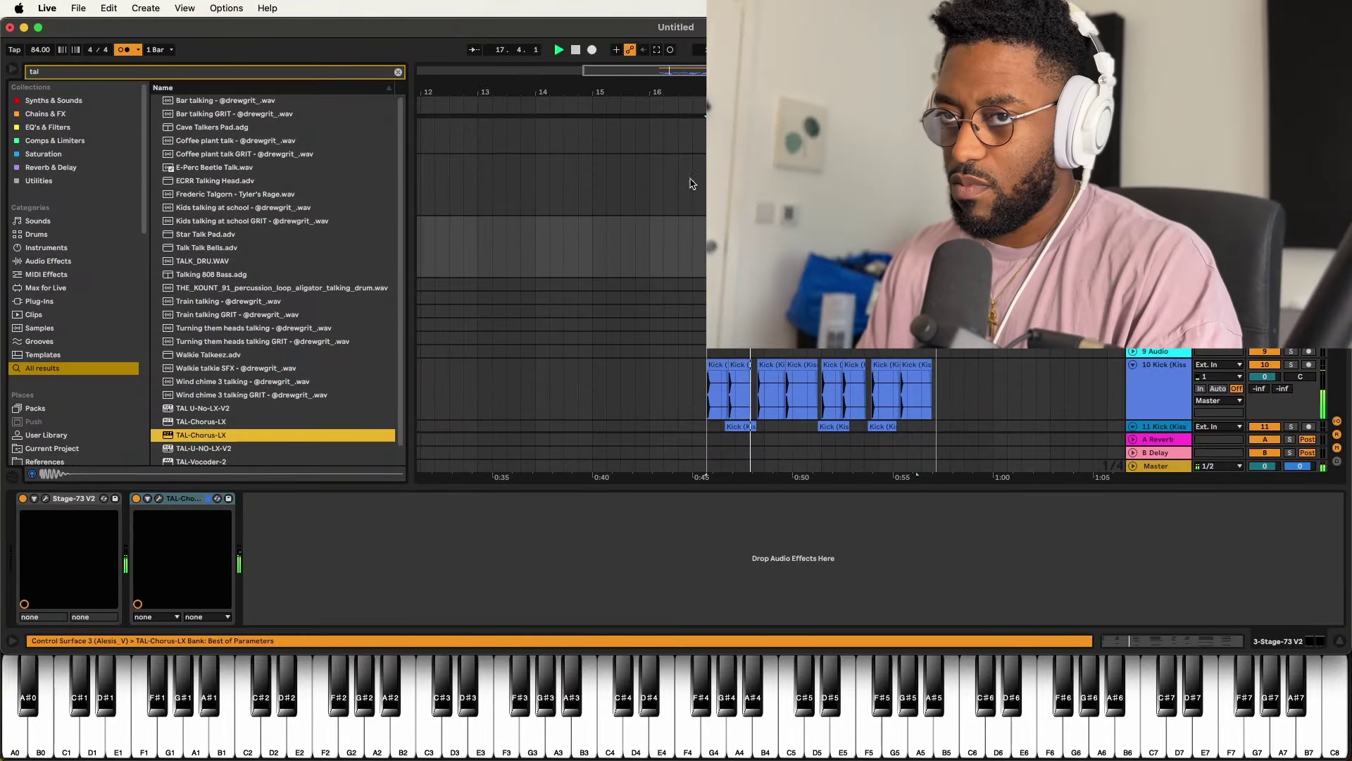
- Clear the browser search and add Phaser-Flanger from the Chains & FX collection after TAL-Chorus-LX on the new keyboard track
{"action": "left_click", "coordinate": [28, 132]}
{"action": "left_click", "coordinate": [55, 114]}
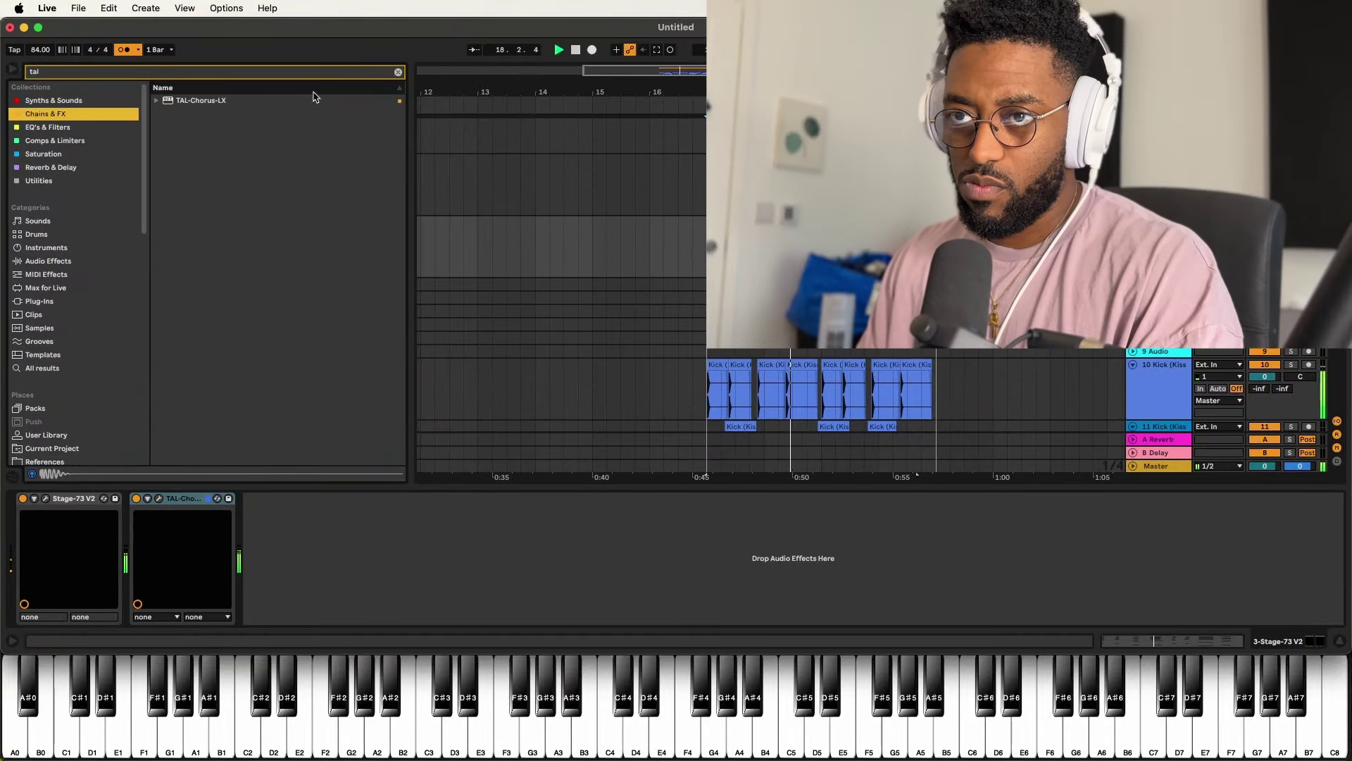
{"action": "left_click", "coordinate": [399, 73]}
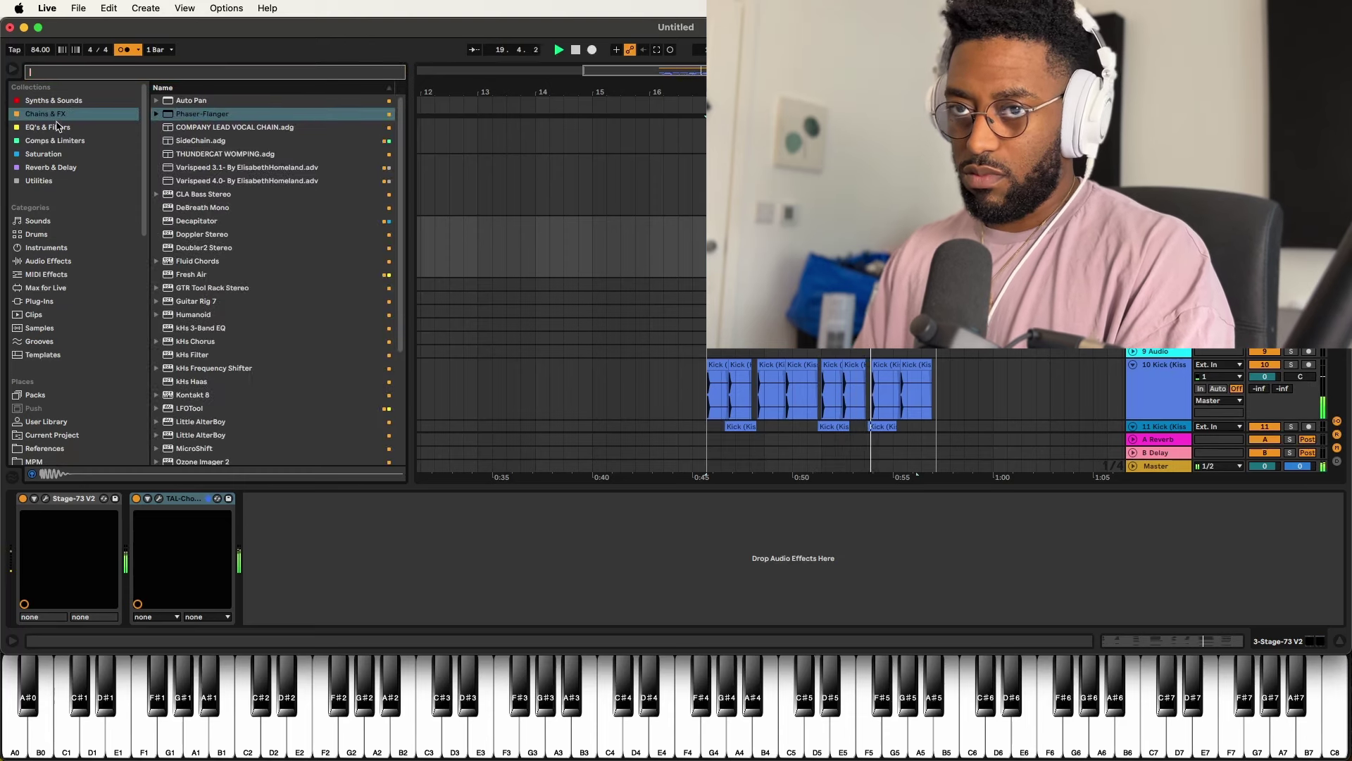
{"action": "left_click_drag", "start_coordinate": [226, 127], "coordinate": [234, 161]}
{"action": "left_click_drag", "start_coordinate": [179, 118], "coordinate": [345, 162]}
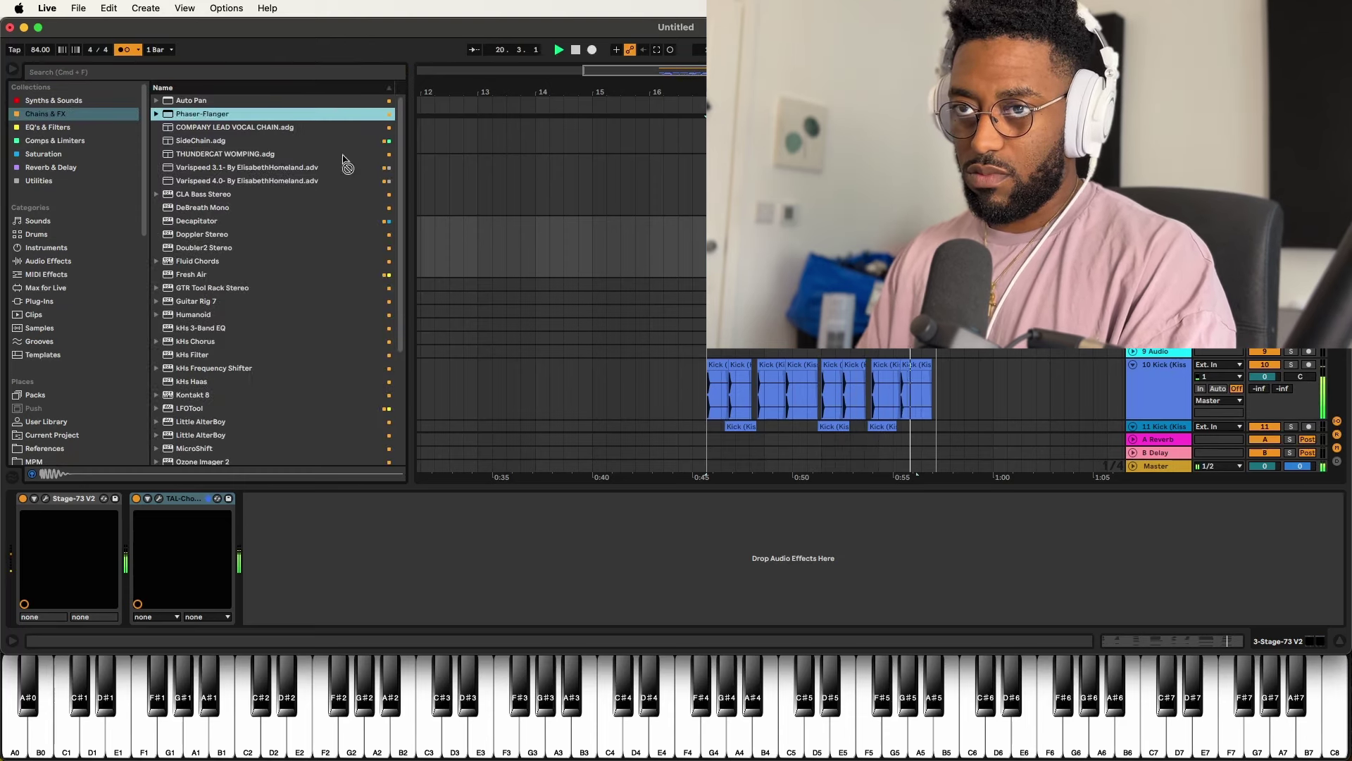
{"action": "left_click_drag", "start_coordinate": [318, 522], "coordinate": [312, 579]}
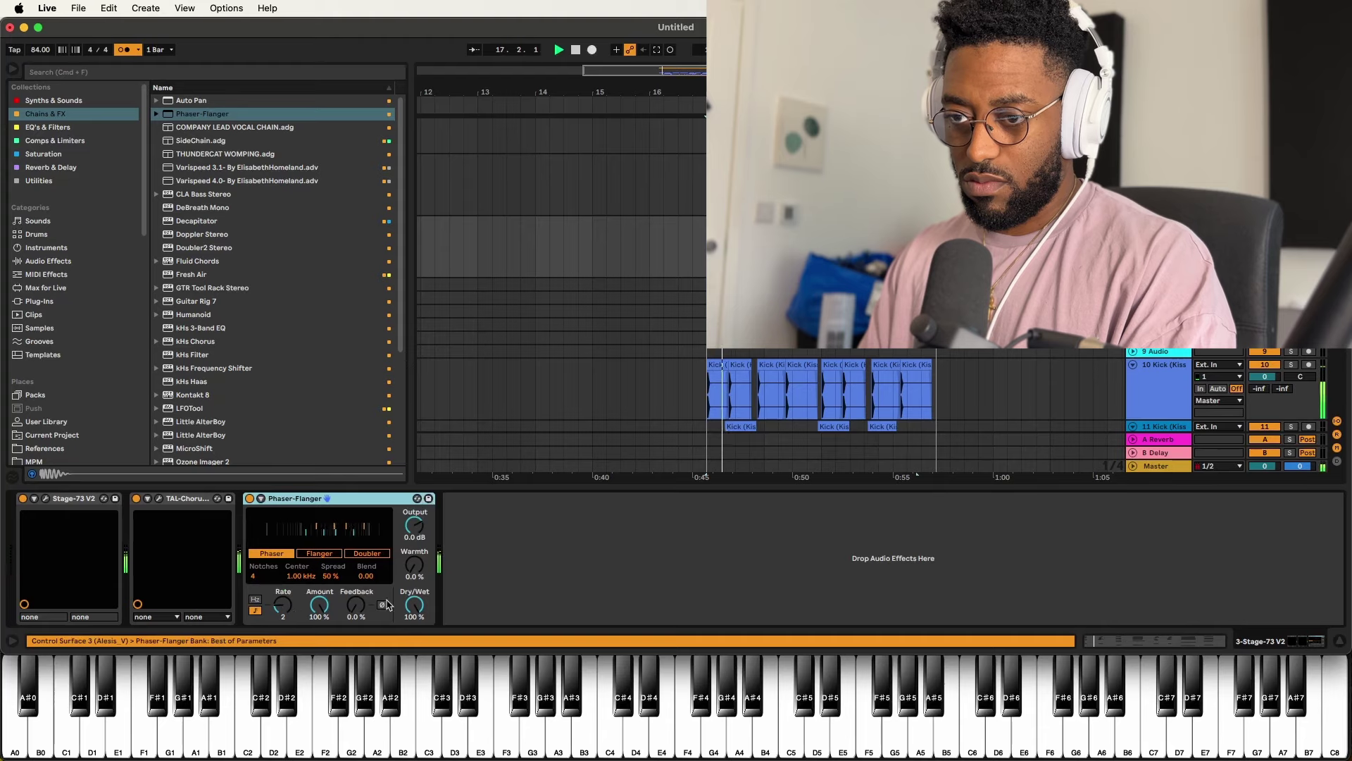
- Search the Reverb & Delay collection for "vint" and add ValhallaVintageVerb after the Phaser-Flanger
{"action": "left_click", "coordinate": [227, 76]}
{"action": "type", "text": "vint"}
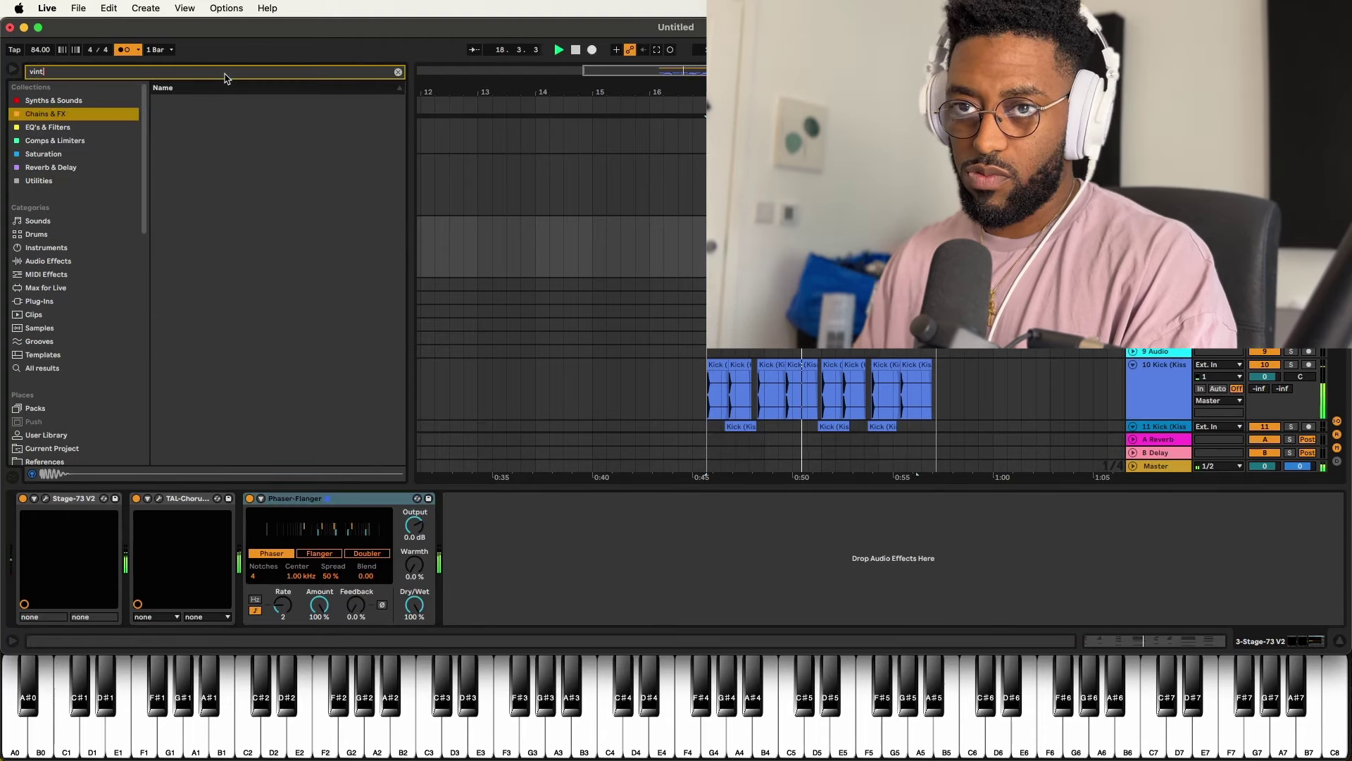
{"action": "left_click", "coordinate": [49, 167]}
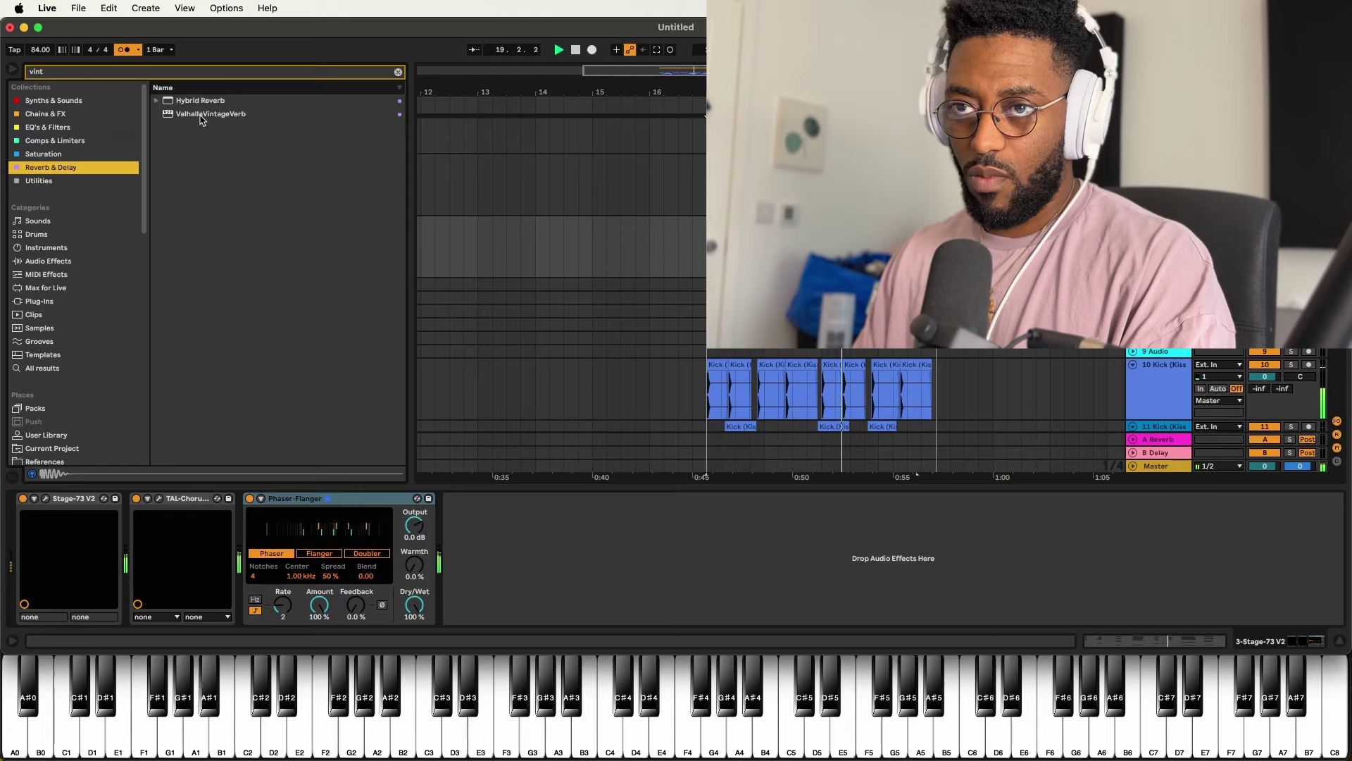
{"action": "left_click_drag", "start_coordinate": [202, 120], "coordinate": [512, 550]}
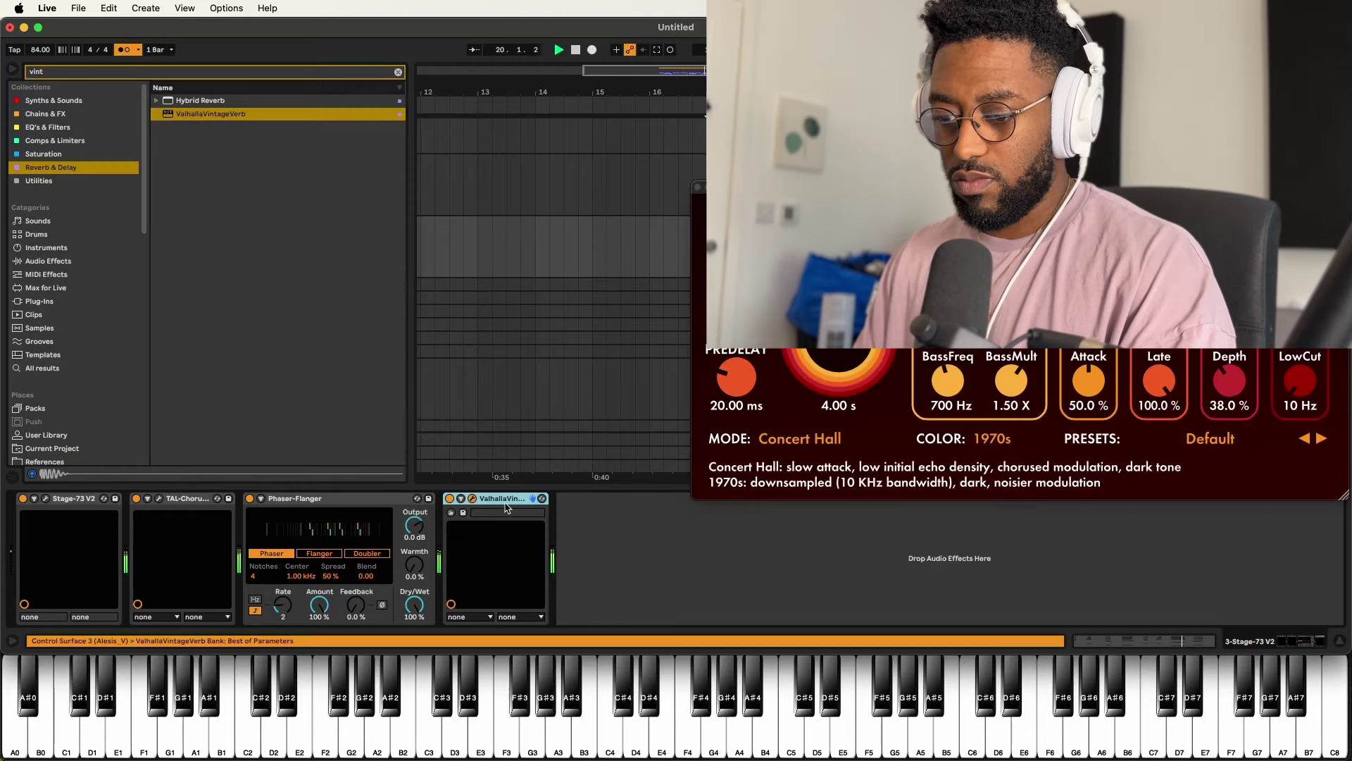
- Group ValhallaVintageVerb into an Audio Effect Rack with a second empty chain, and add EQ Eight after the reverb in its chain
{"action": "key", "text": "super+g"}
{"action": "left_click", "coordinate": [451, 547]}
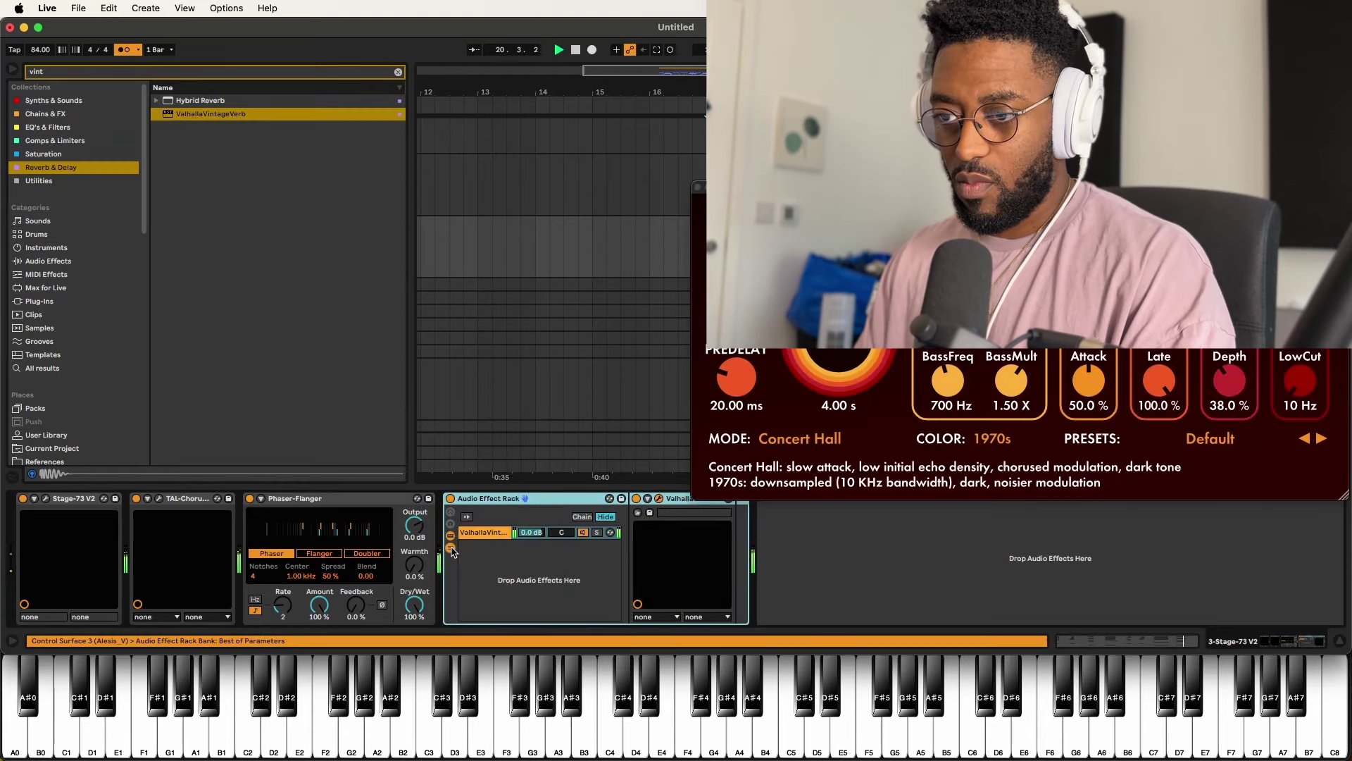
{"action": "left_click", "coordinate": [493, 559]}
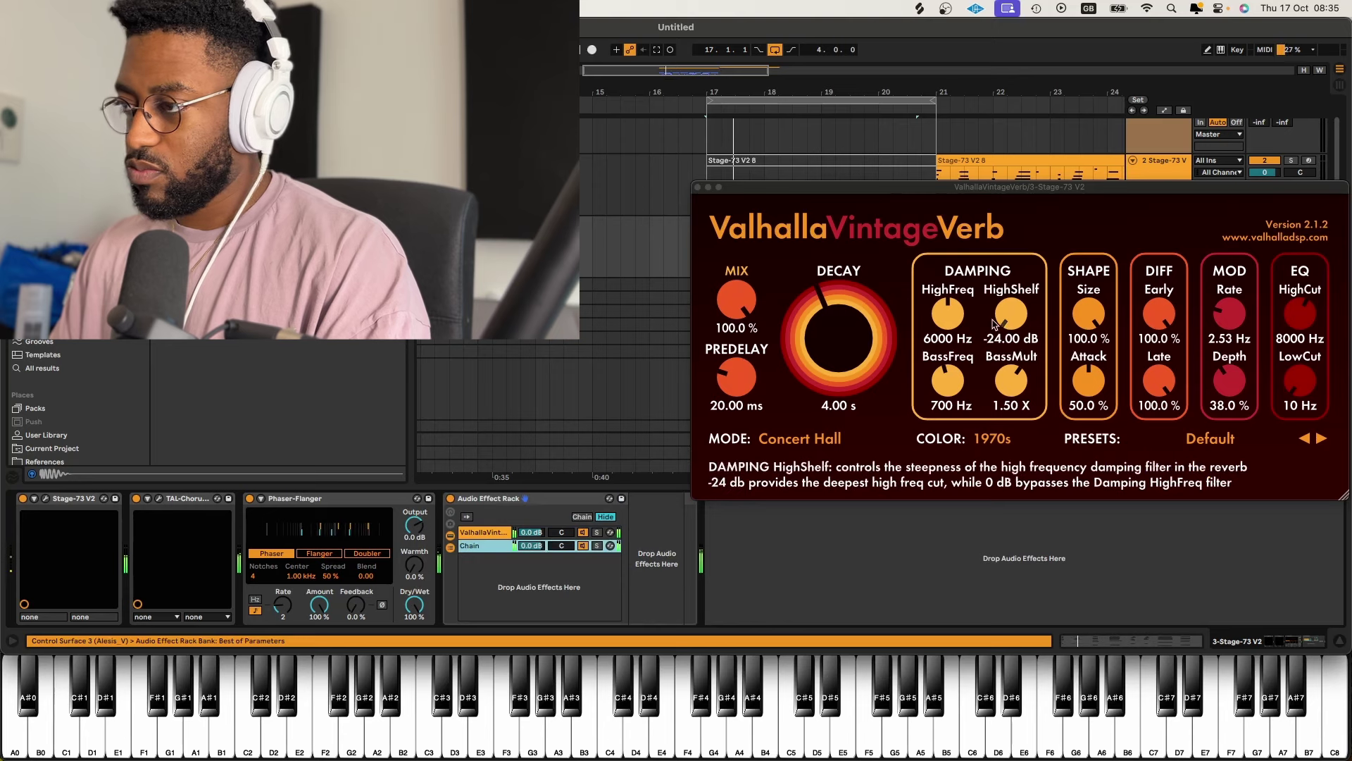
{"action": "left_click", "coordinate": [474, 532]}
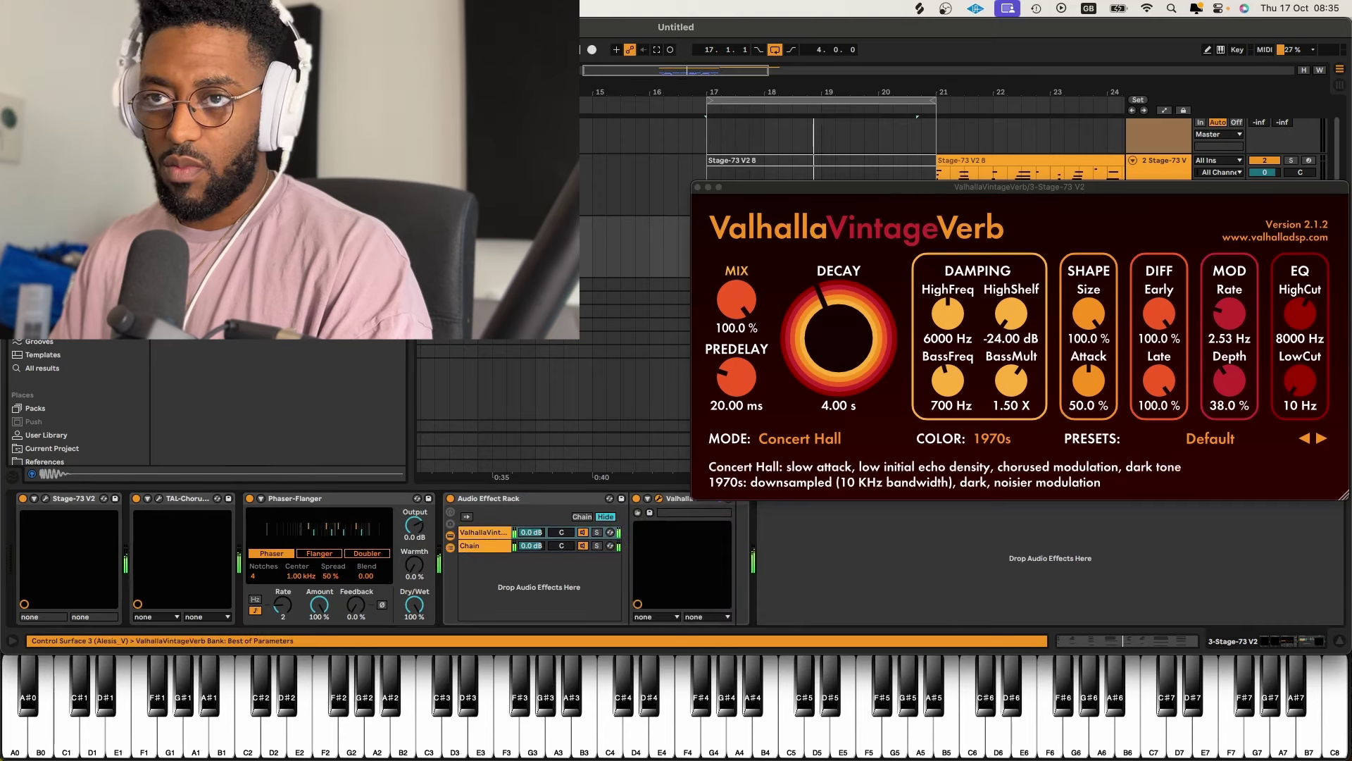
{"action": "key", "text": "super+alt+p"}
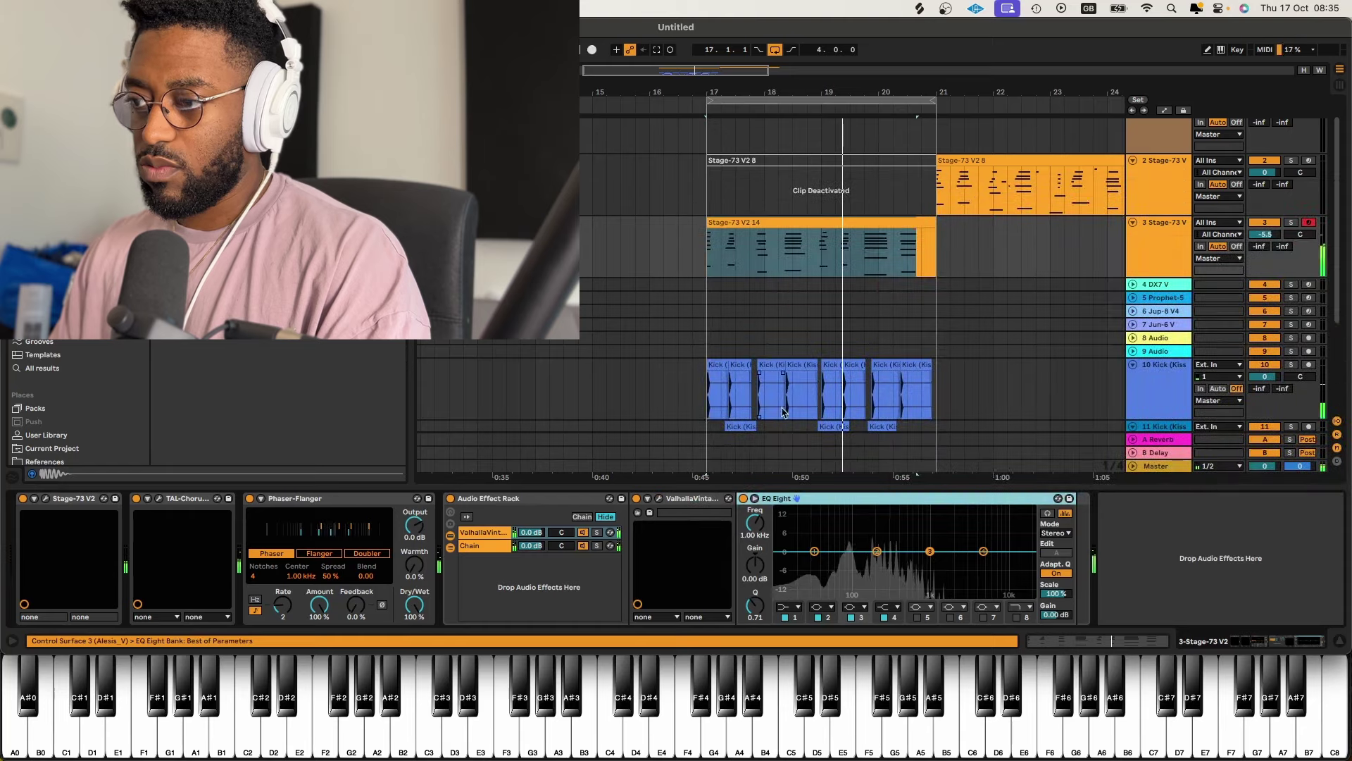
- Make band 1 of the reverb chain's EQ Eight a low cut at 202 Hz and set the reverb chain to -6.5 dB
{"action": "left_click", "coordinate": [783, 606]}
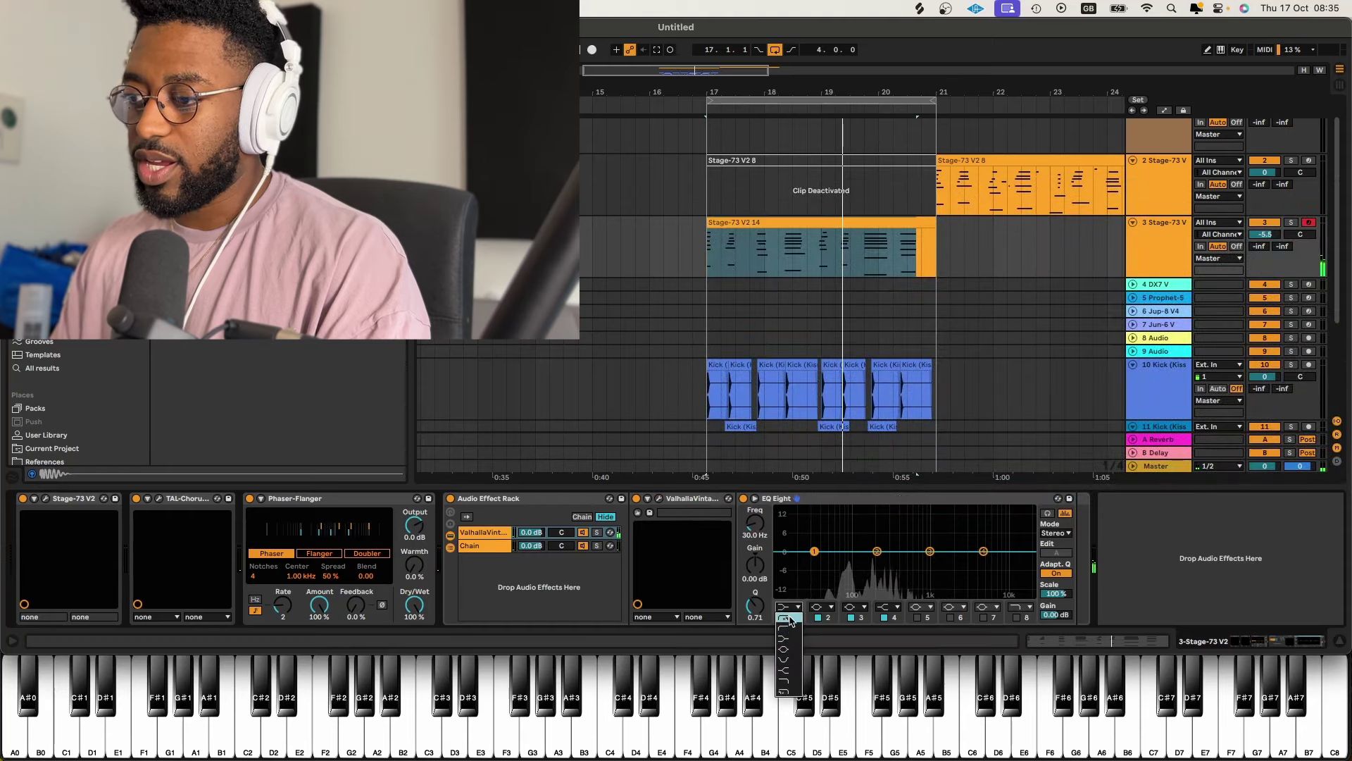
{"action": "left_click", "coordinate": [788, 614]}
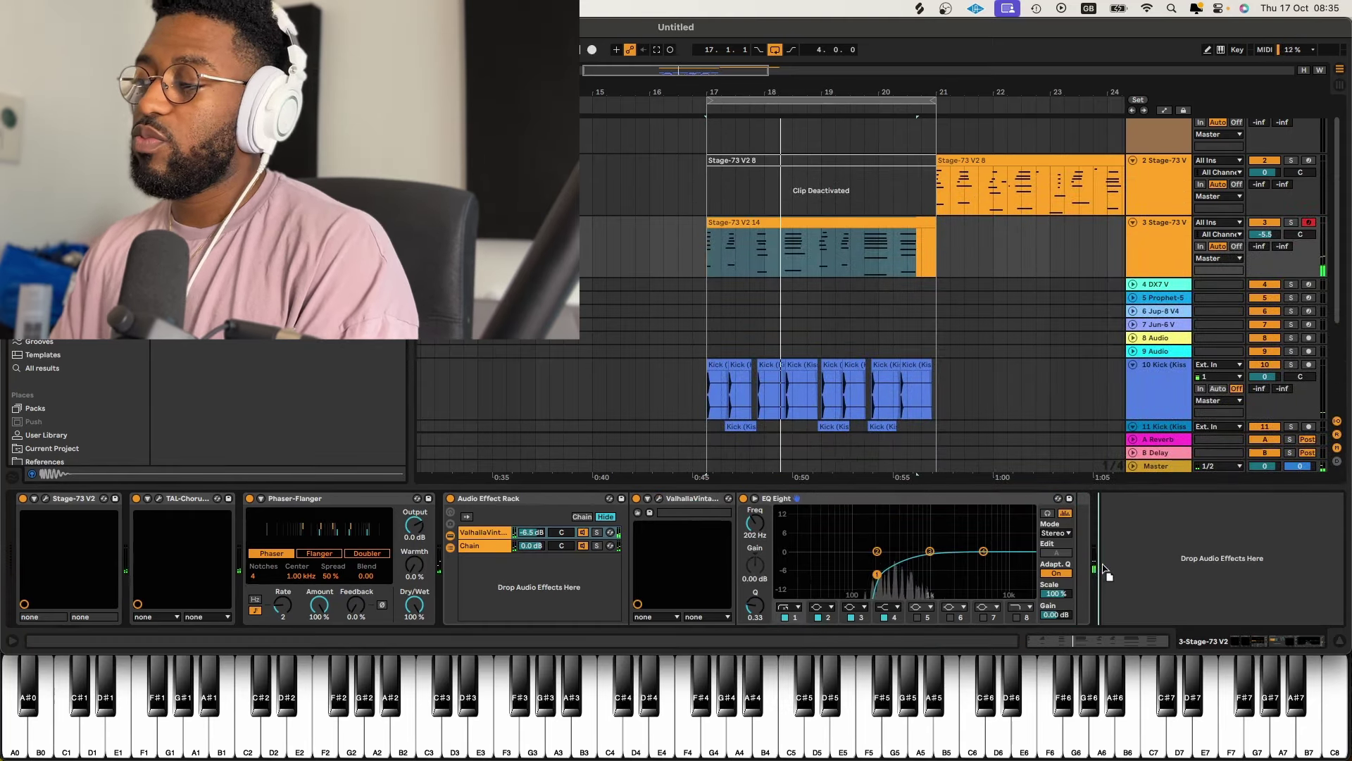
- Add a second EQ Eight after the Audio Effect Rack and switch its first band to a low cut
{"action": "key", "text": "super+alt+p"}
{"action": "left_click", "coordinate": [1060, 607]}
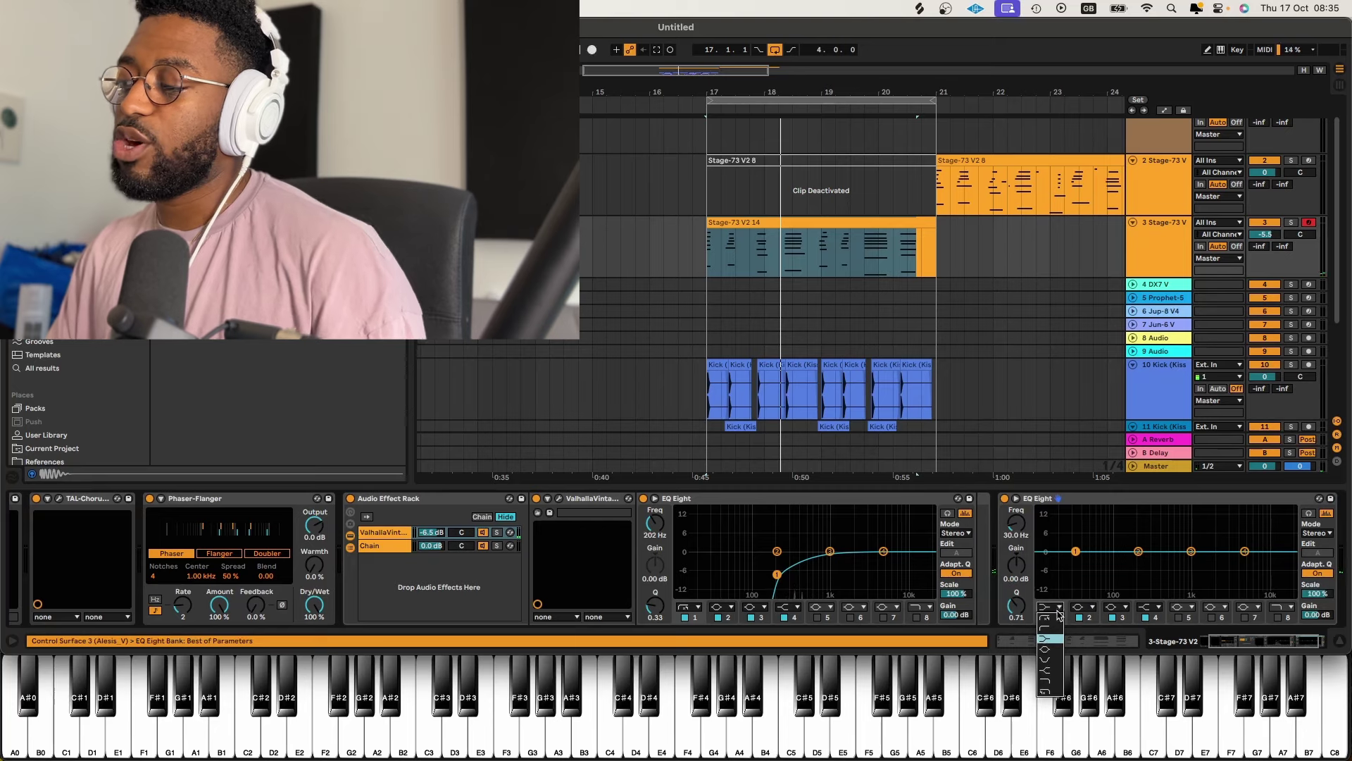
{"action": "left_click", "coordinate": [1048, 617]}
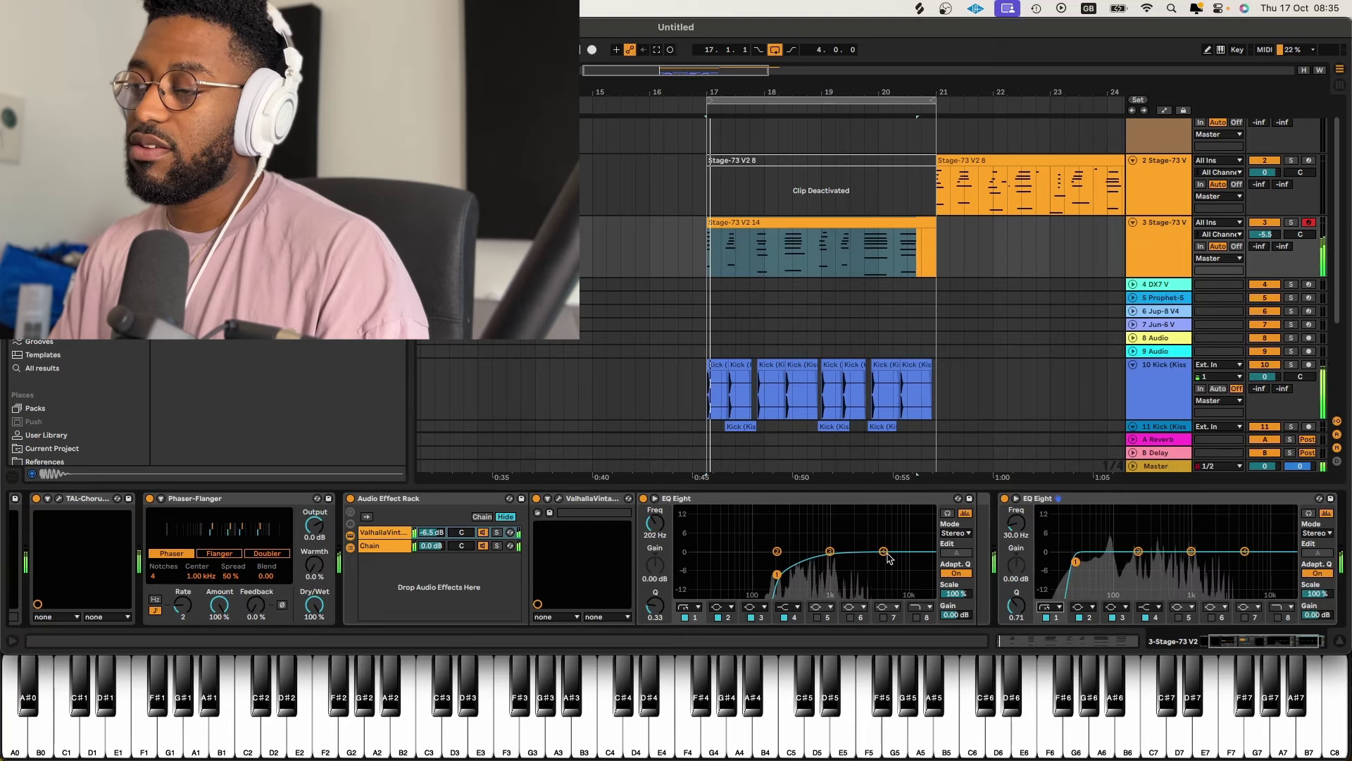
- Boost the highs and move the low cut to 278 Hz in the reverb's EQ Eight, and raise the second EQ's low-cut frequency
{"action": "left_click_drag", "start_coordinate": [884, 553], "coordinate": [881, 535]}
{"action": "left_click_drag", "start_coordinate": [777, 574], "coordinate": [788, 575]}
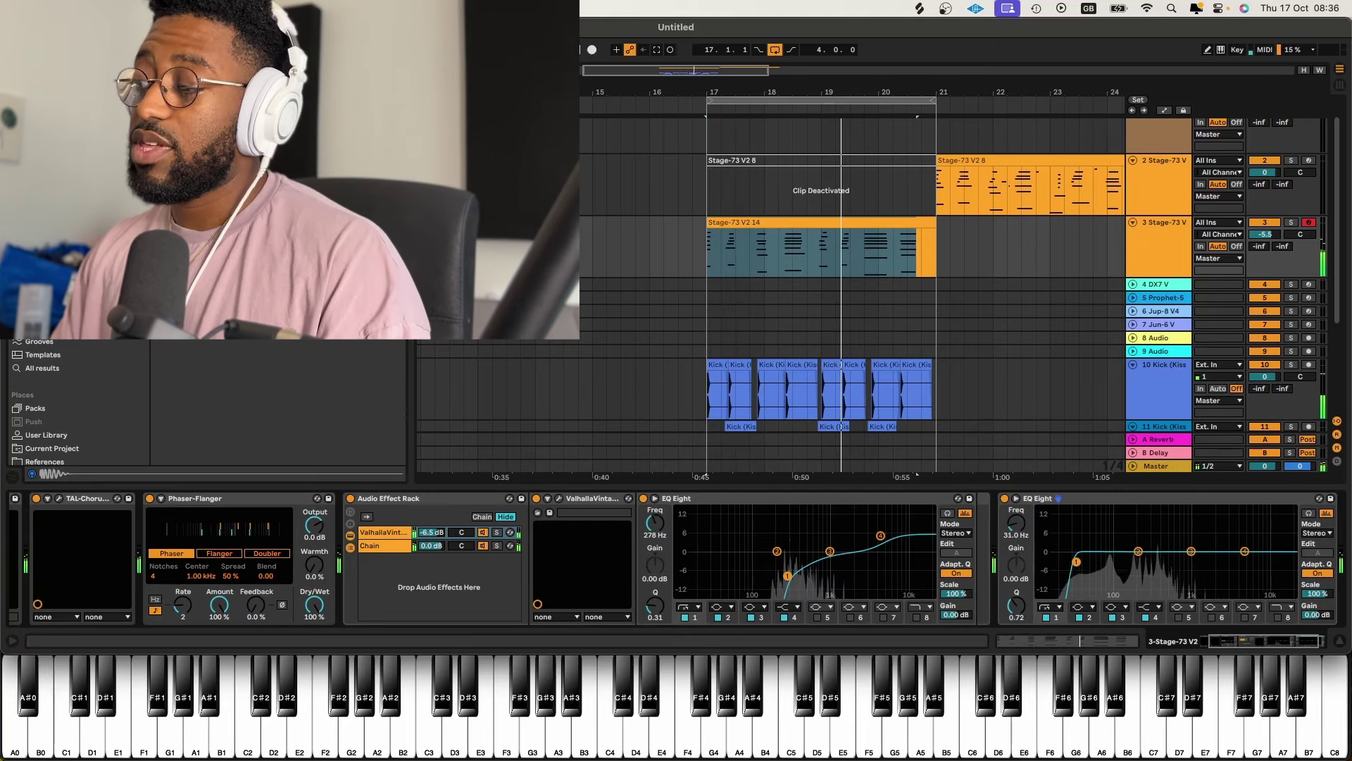
{"action": "left_click_drag", "start_coordinate": [1077, 561], "coordinate": [1117, 572]}
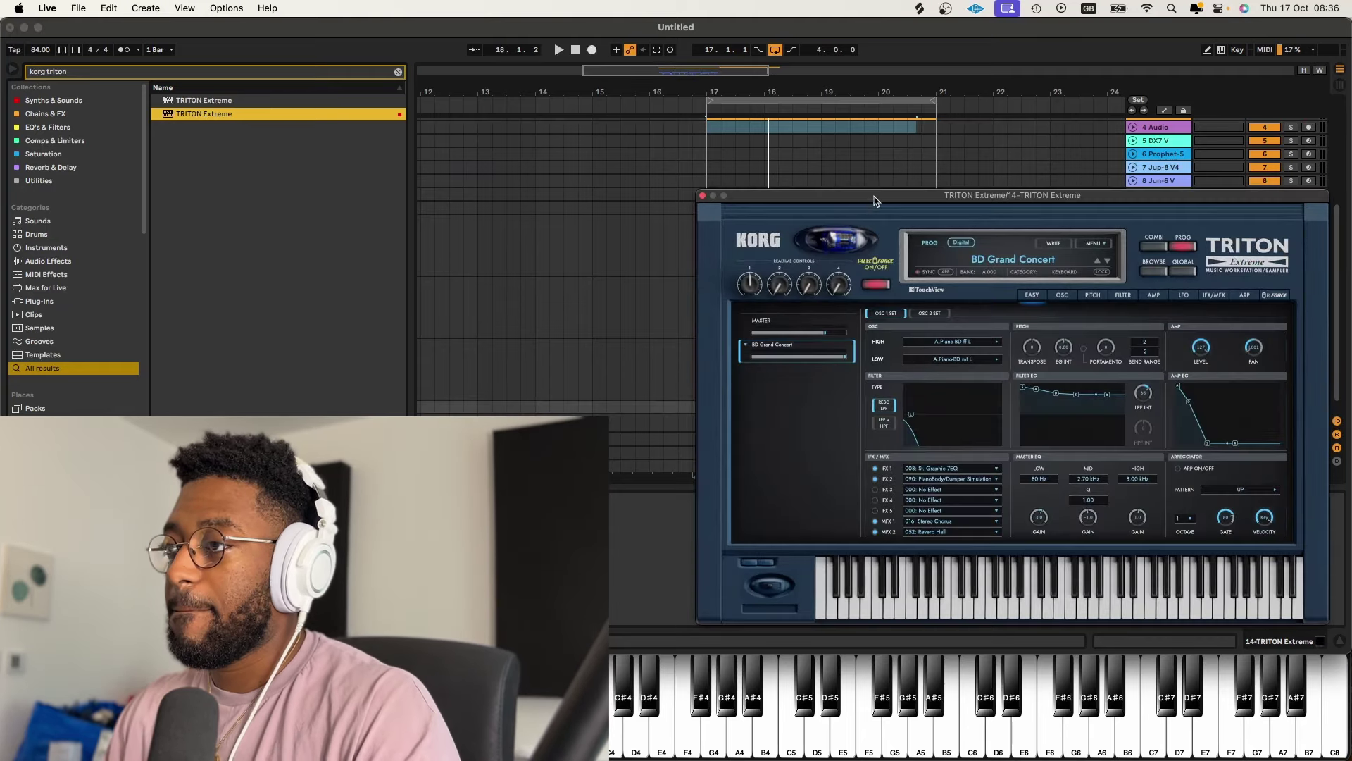
- Browse for a program in TRITON Extreme and record a low melodic part on its track over bars 17 to 21
{"action": "left_click_drag", "start_coordinate": [874, 200], "coordinate": [537, 109]}
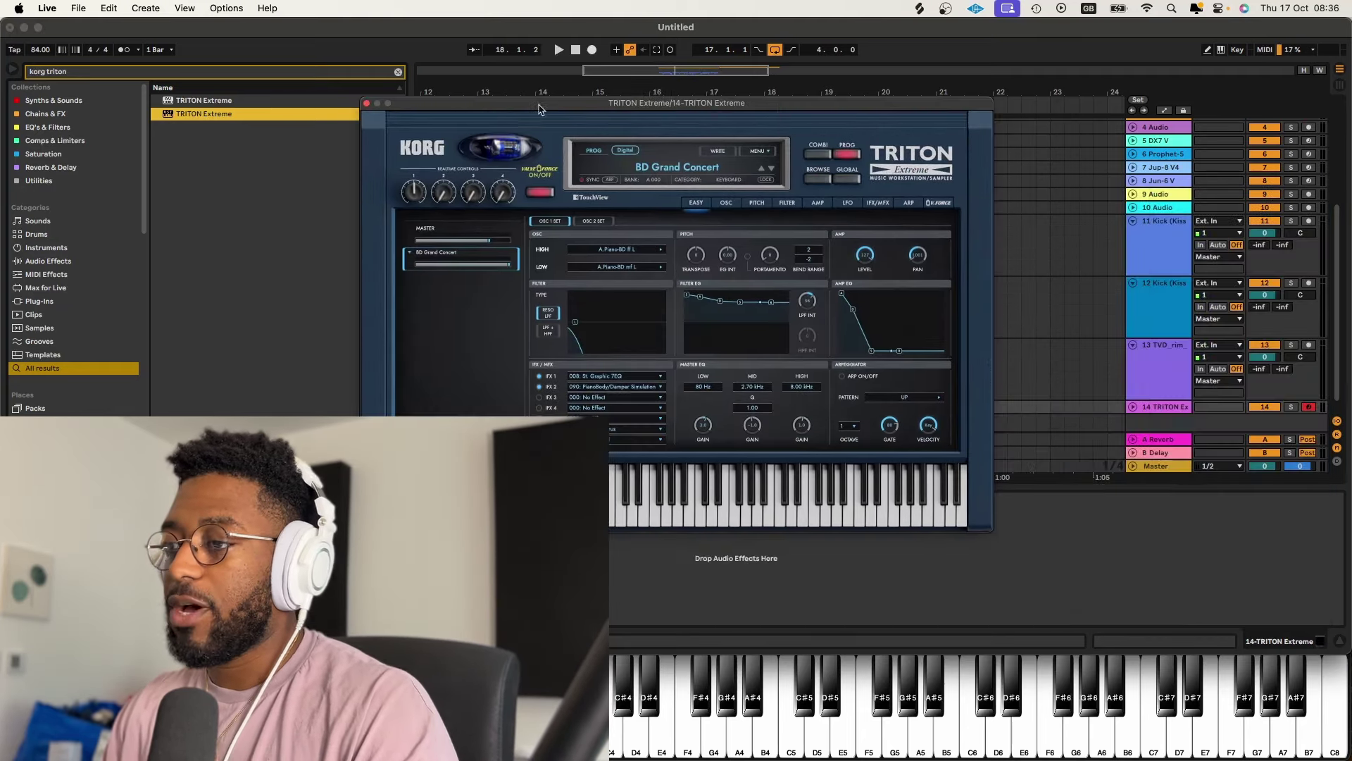
{"action": "left_click", "coordinate": [710, 165]}
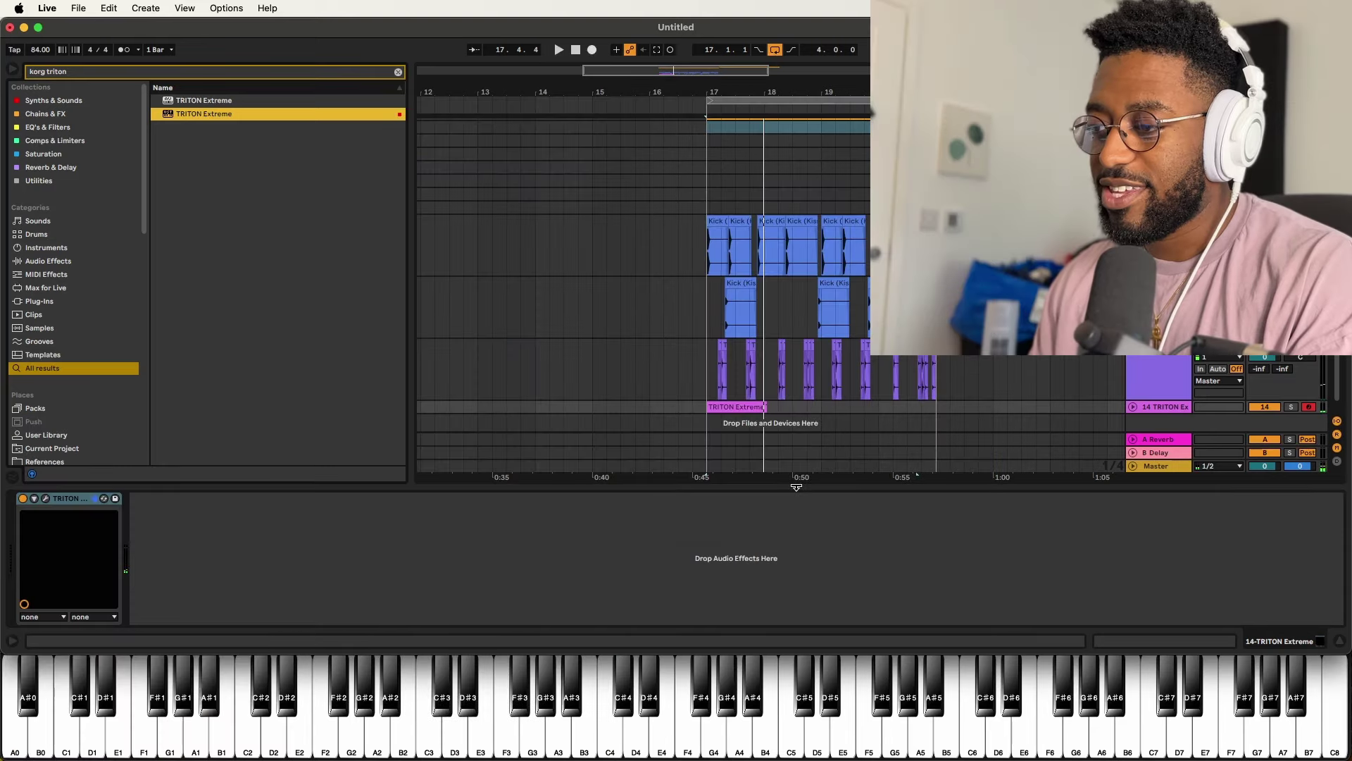
{"action": "left_click_drag", "start_coordinate": [796, 487], "coordinate": [796, 630]}
{"action": "key", "text": "F9"}
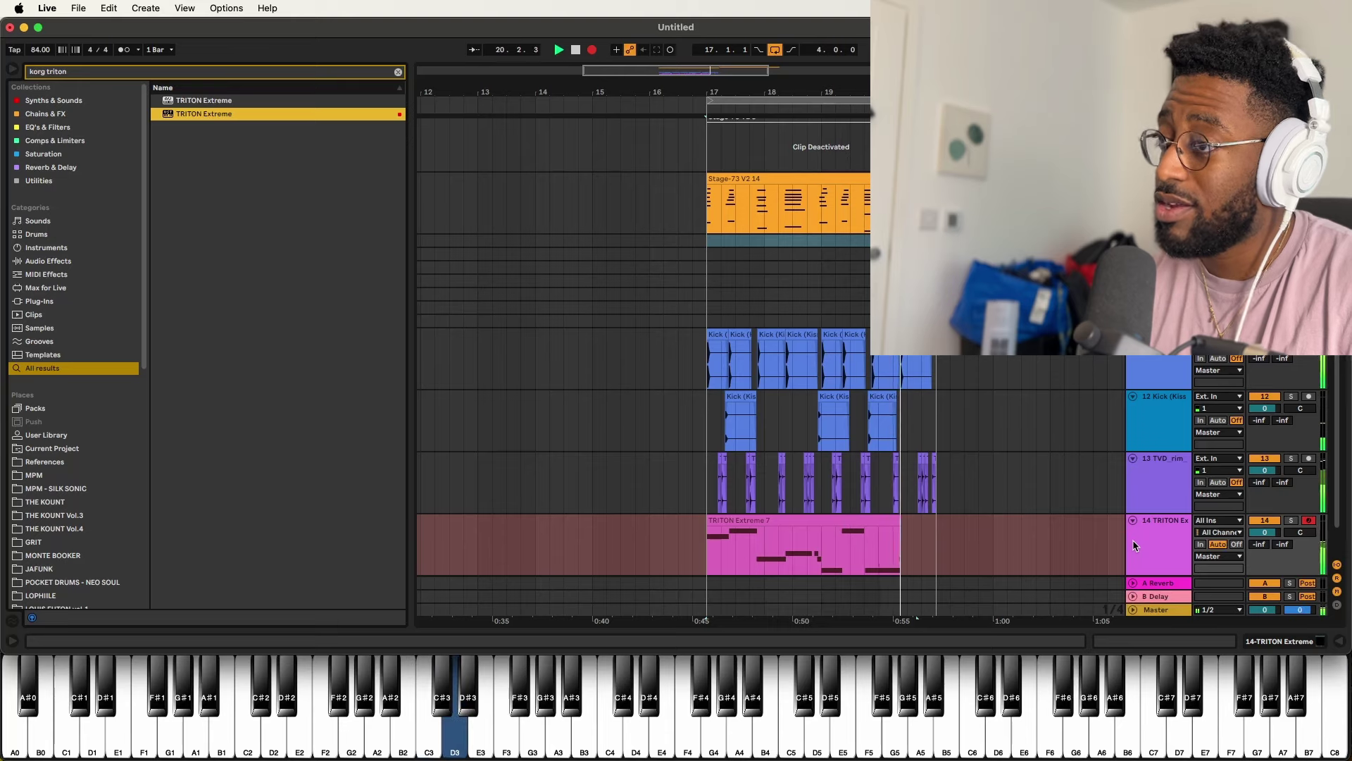
{"action": "key", "text": "space"}
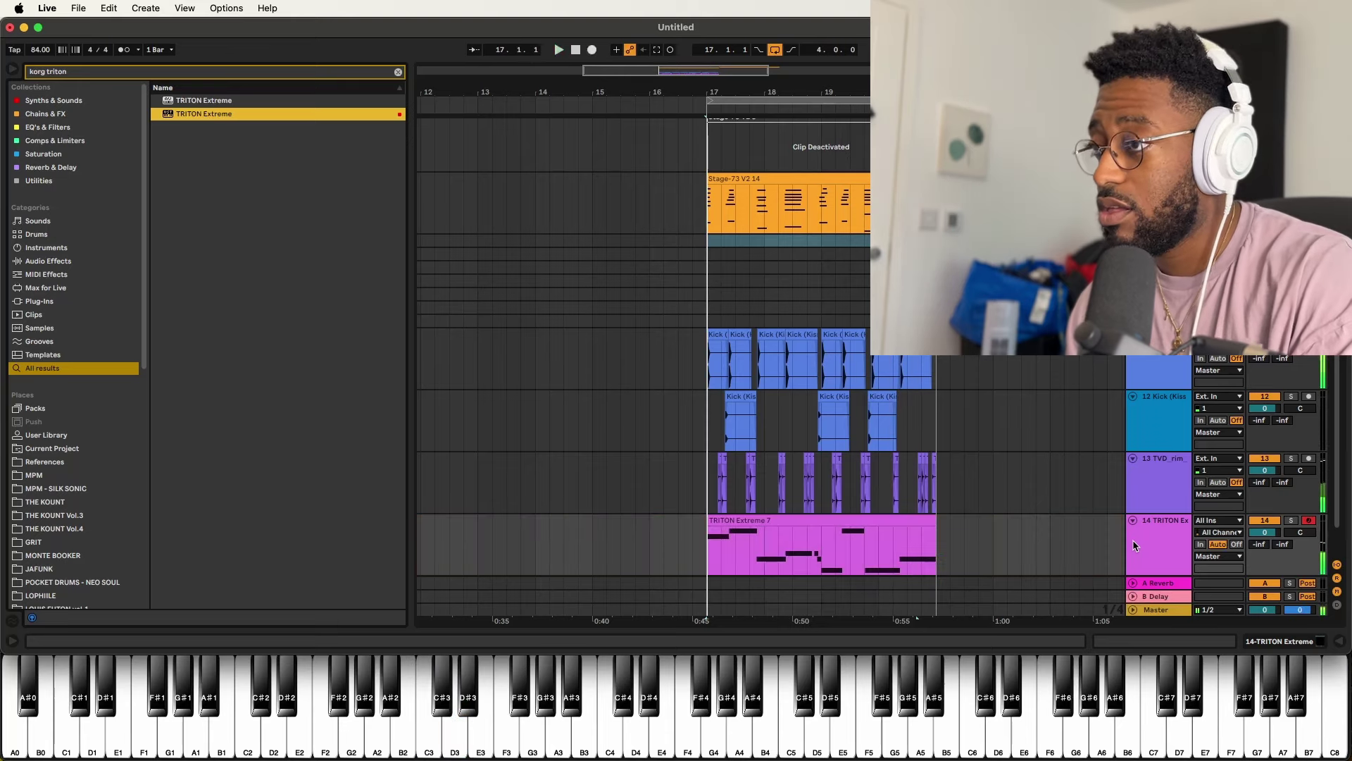
- Show the recorded TRITON Extreme clip in an enlarged note editor and lengthen the two short notes just before bar 3
{"action": "double_click", "coordinate": [1133, 540]}
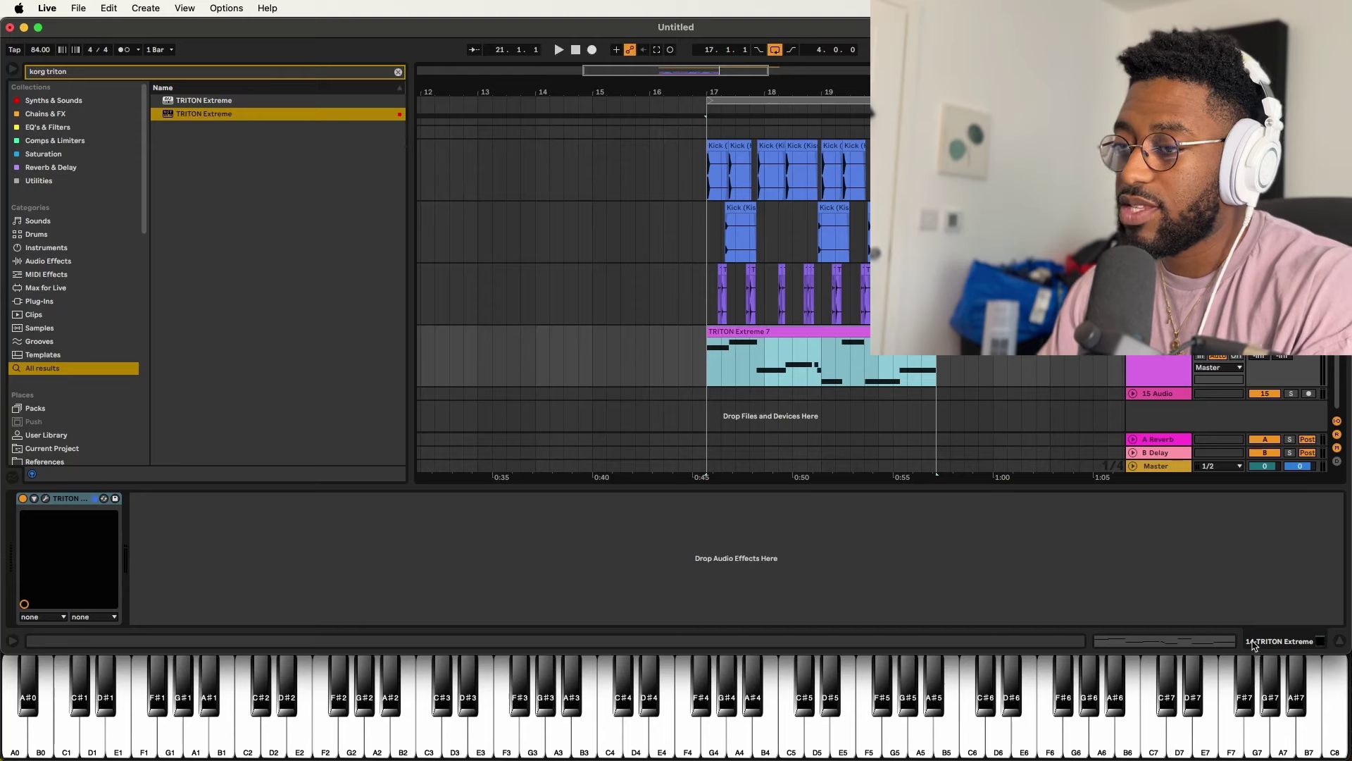
{"action": "double_click", "coordinate": [850, 335]}
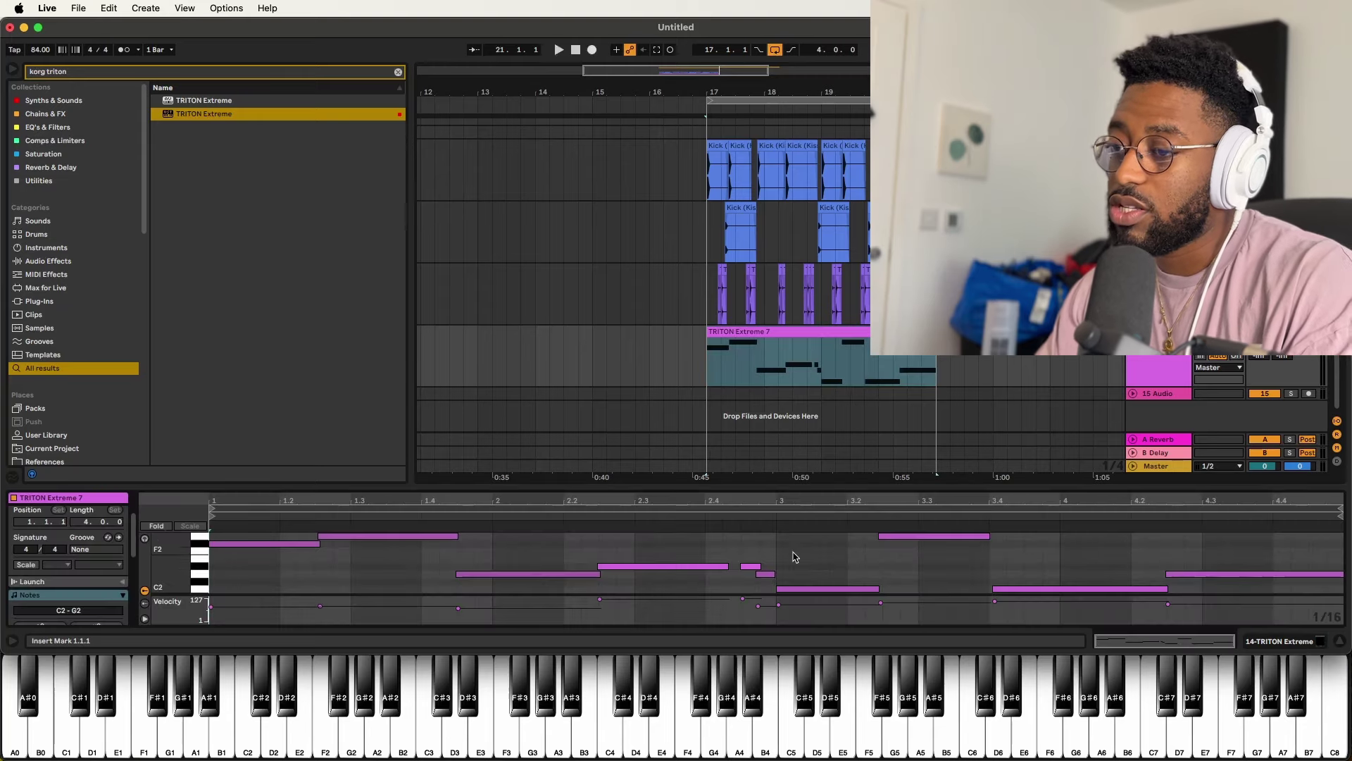
{"action": "left_click_drag", "start_coordinate": [789, 487], "coordinate": [788, 350]}
{"action": "left_click_drag", "start_coordinate": [754, 414], "coordinate": [790, 436]}
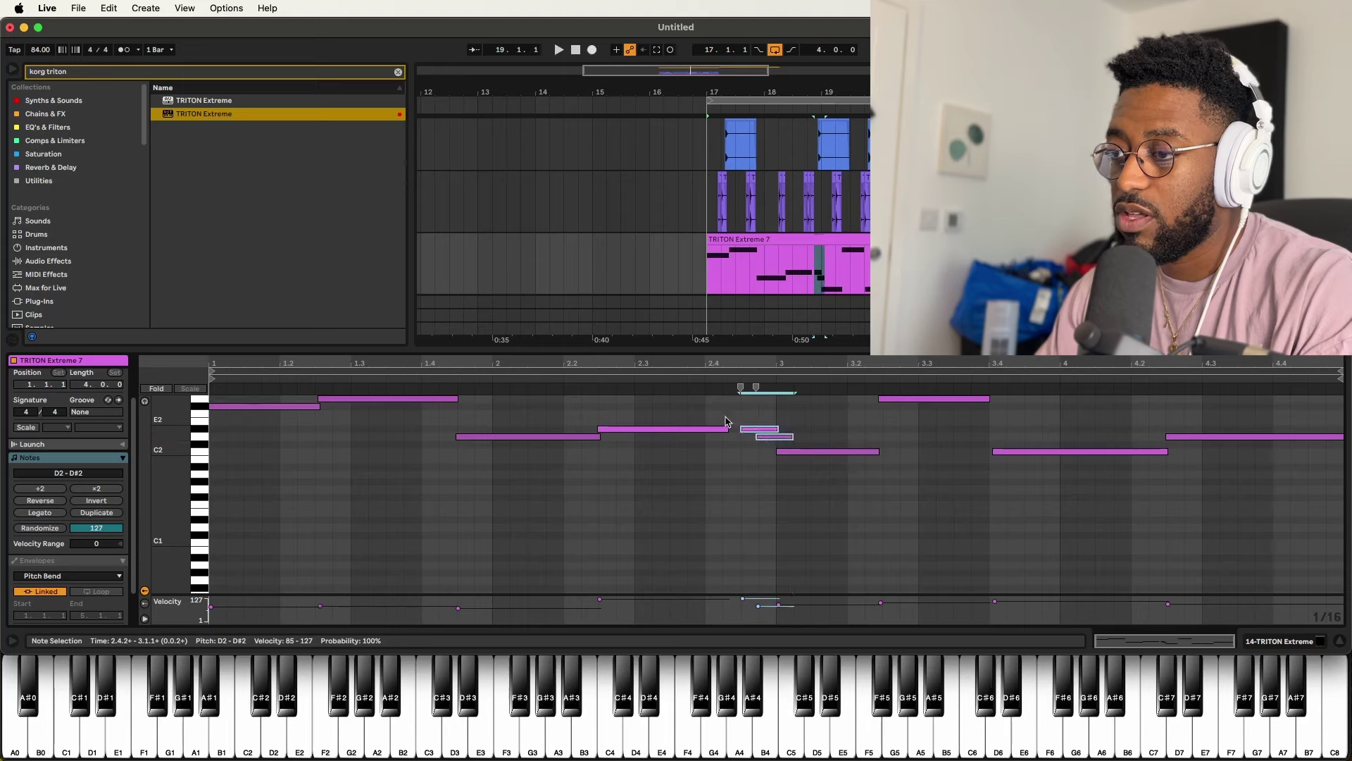
- Apply Legato to the long D#2 note in bar 2 and shorten the short D#2 note that follows it
{"action": "left_click", "coordinate": [725, 427]}
{"action": "left_click", "coordinate": [24, 513]}
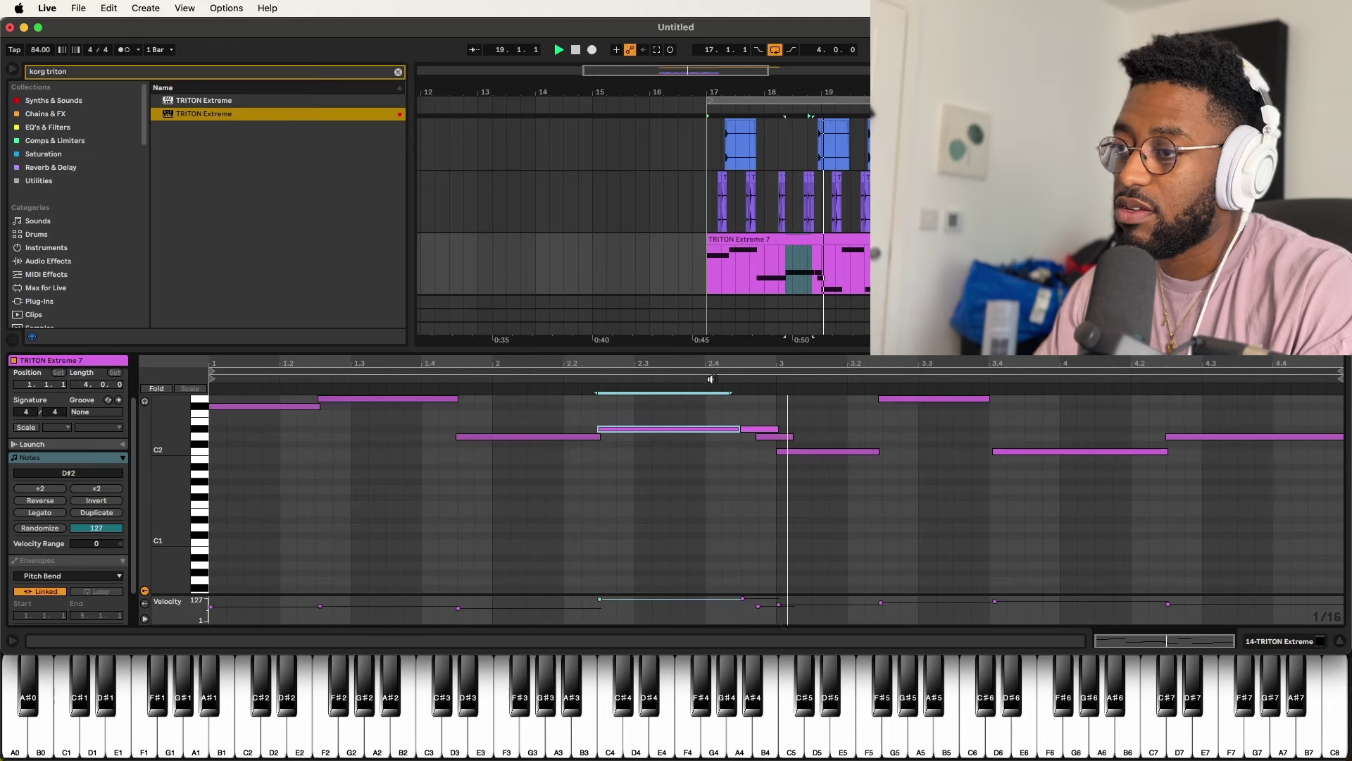
{"action": "left_click", "coordinate": [762, 442]}
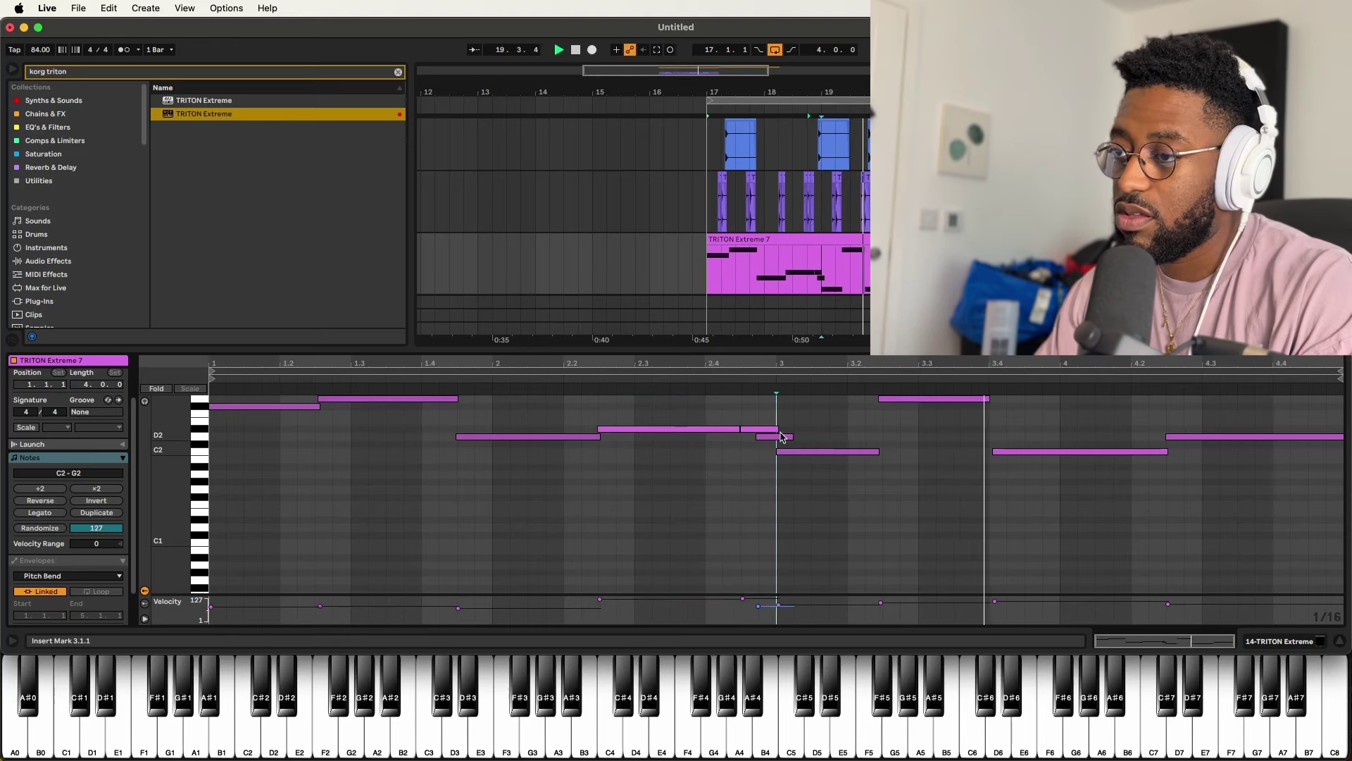
{"action": "left_click_drag", "start_coordinate": [777, 428], "coordinate": [764, 426]}
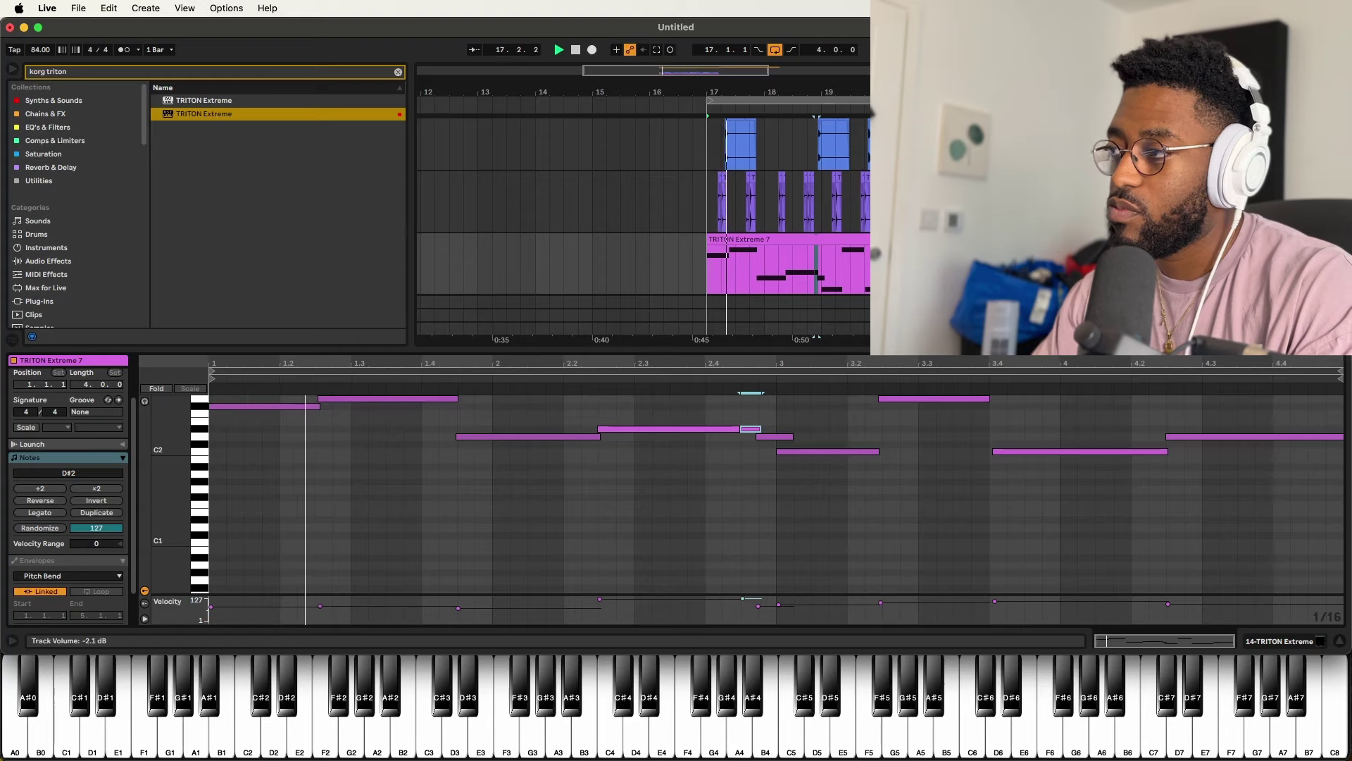
- Select all notes of the TRITON Extreme clip in an enlarged editor and copy them one octave higher
{"action": "key", "text": "super+alt+l"}
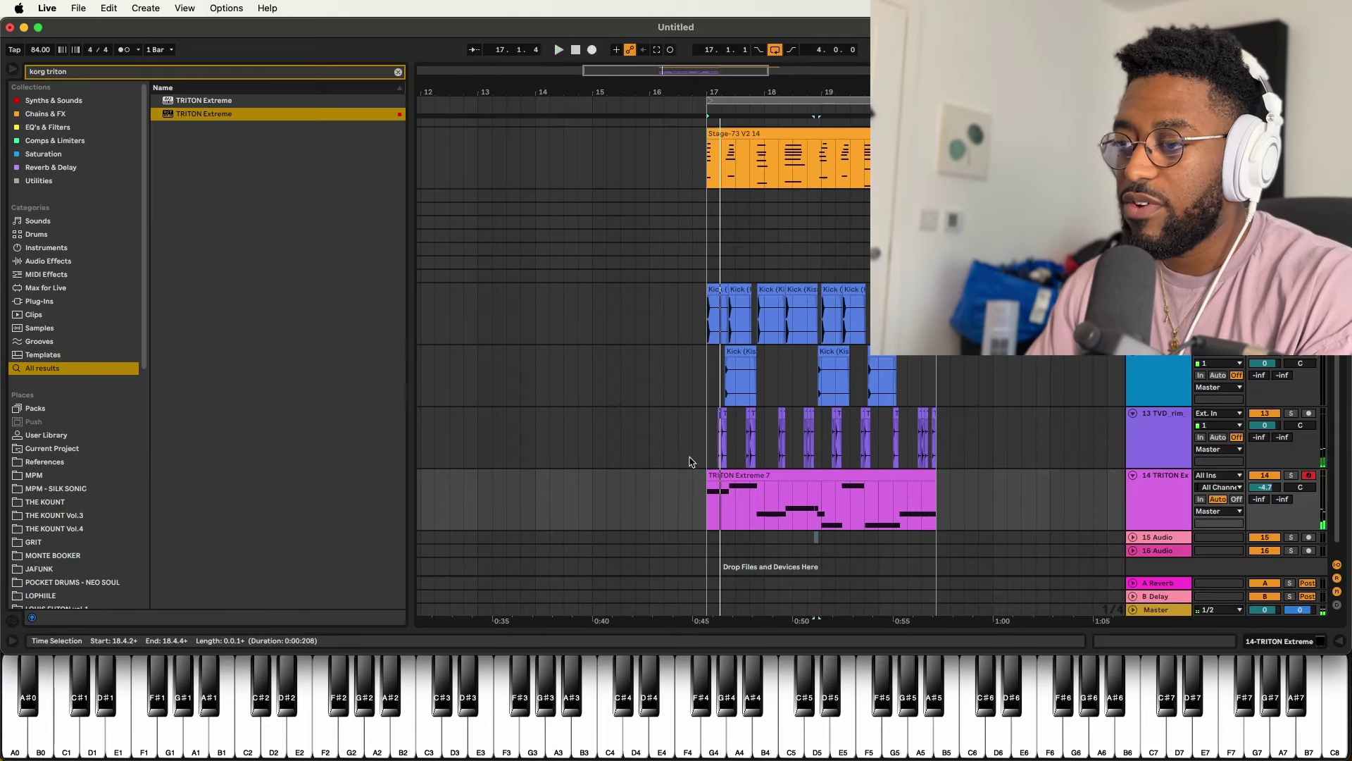
{"action": "double_click", "coordinate": [729, 475]}
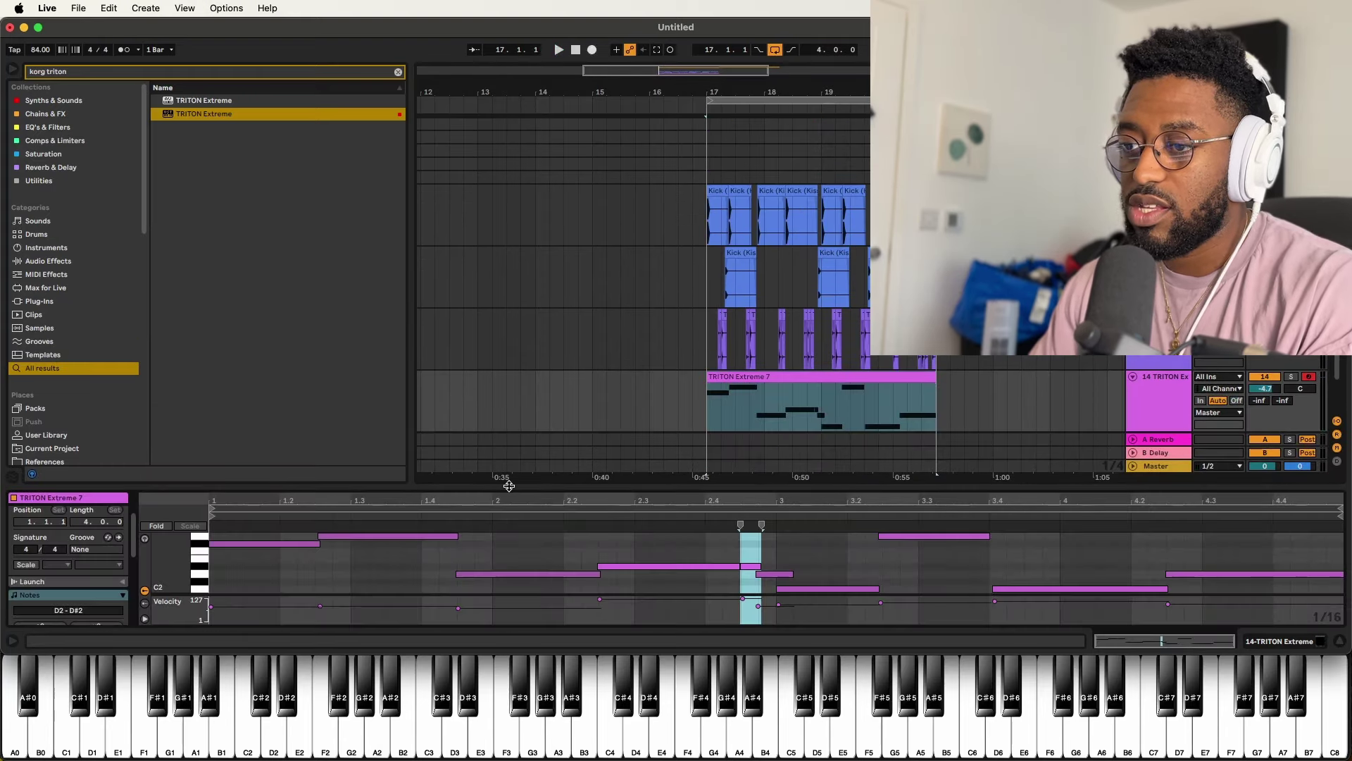
{"action": "left_click_drag", "start_coordinate": [509, 486], "coordinate": [509, 167]}
{"action": "scroll", "coordinate": [293, 498], "scroll_direction": "up", "scroll_amount": 5}
{"action": "key", "text": "super+a"}
{"action": "scroll", "coordinate": [274, 530], "scroll_direction": "up", "scroll_amount": 2}
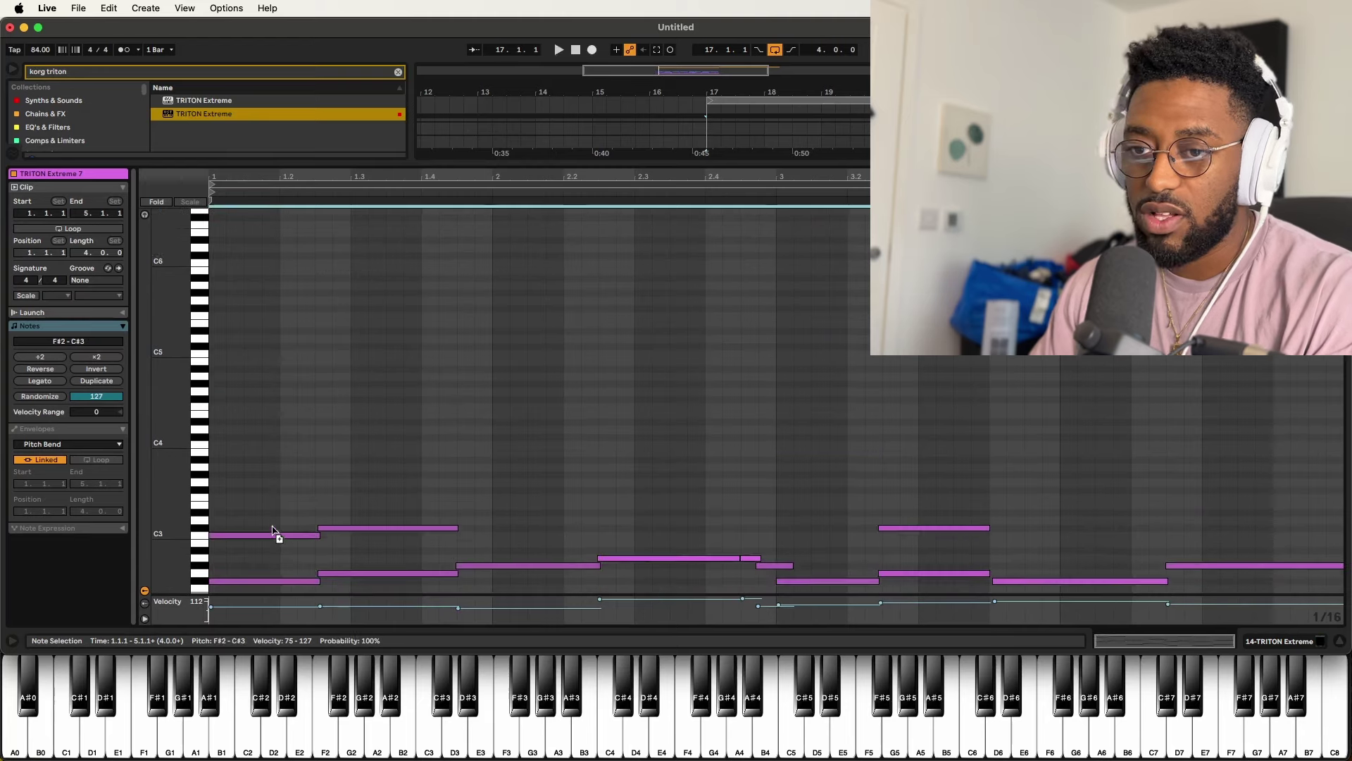
{"action": "left_click_drag", "start_coordinate": [273, 530], "coordinate": [274, 493]}
- Play the loop and overdub another part on the TRITON Extreme track with MIDI overdub enabled
{"action": "key", "text": "space"}
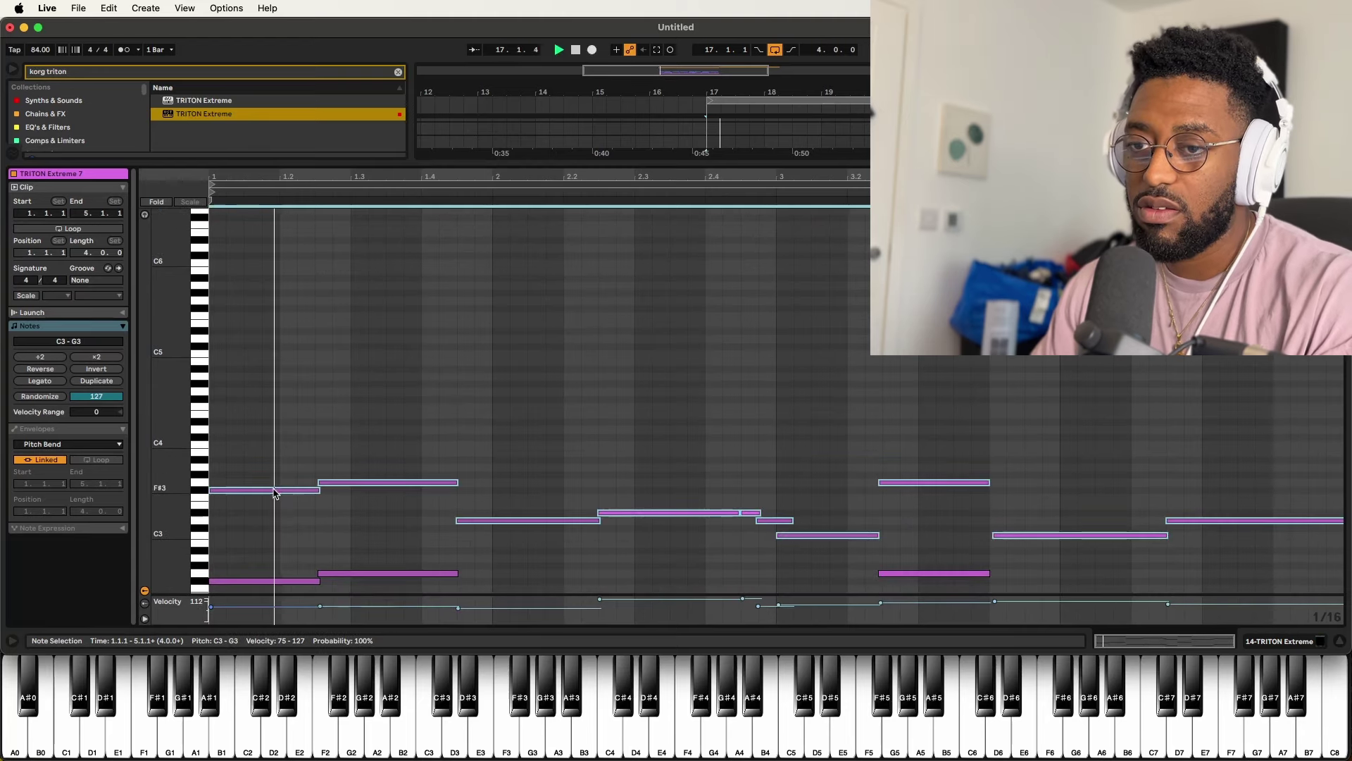
{"action": "key", "text": "F9"}
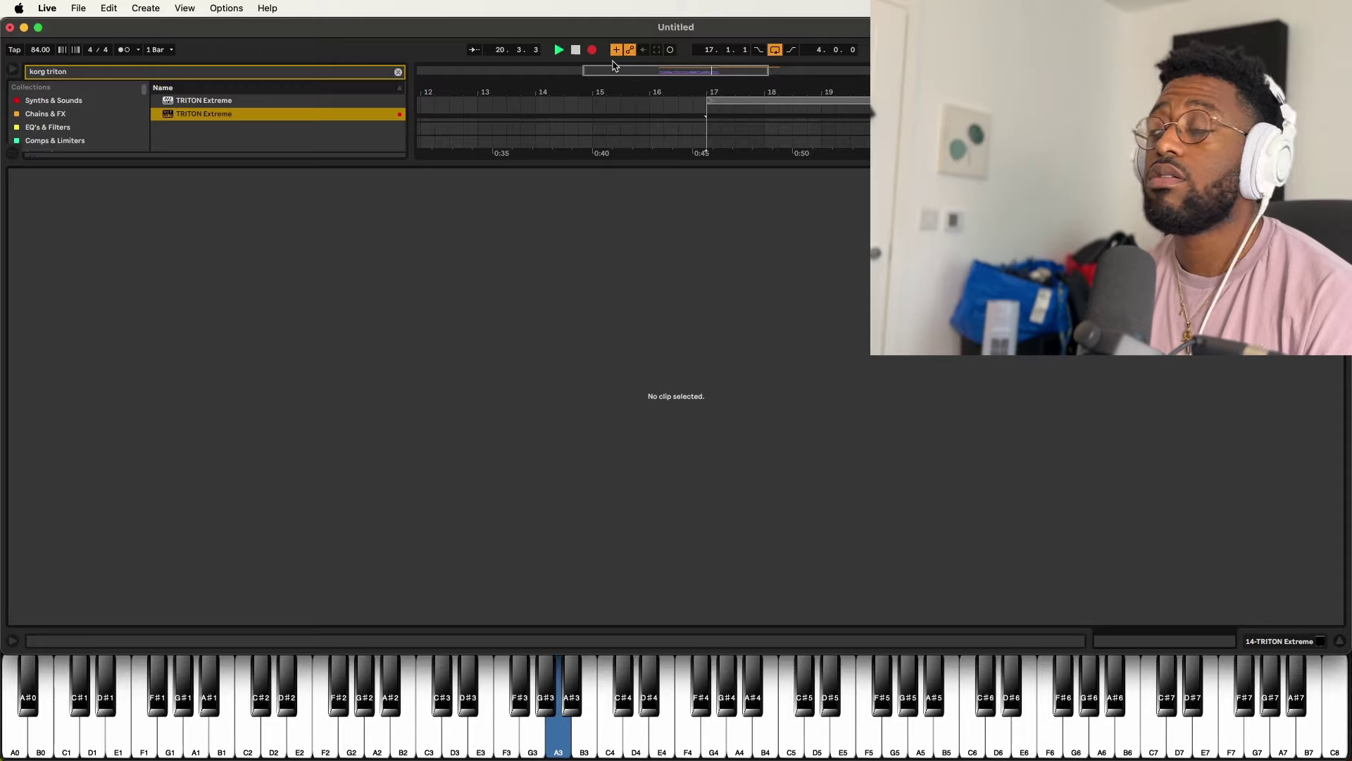
{"action": "key", "text": "space"}
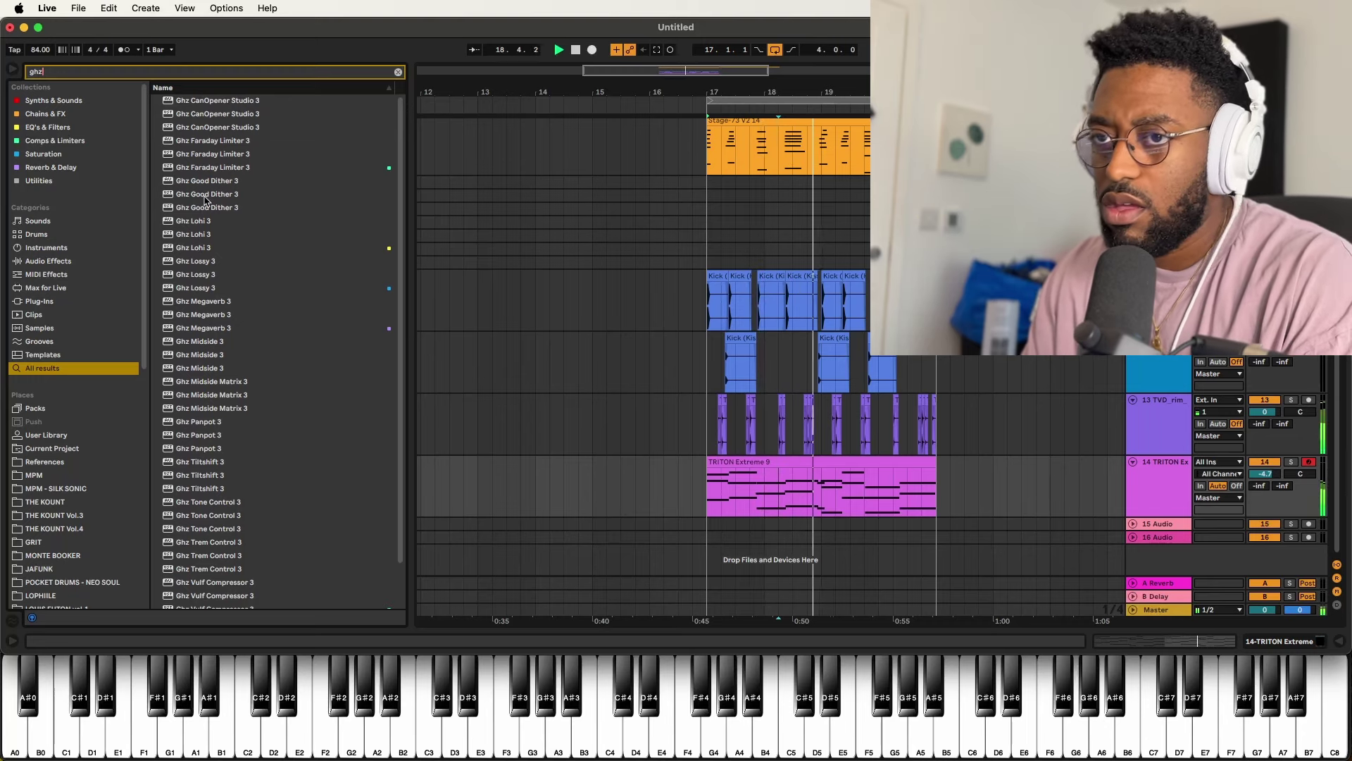
- Search the browser for "cyma", add Cymatics Origin after TRITON Extreme, and reduce its wow/flutter amount and resample frequency
{"action": "key", "text": "super+a"}
{"action": "type", "text": "cyma"}
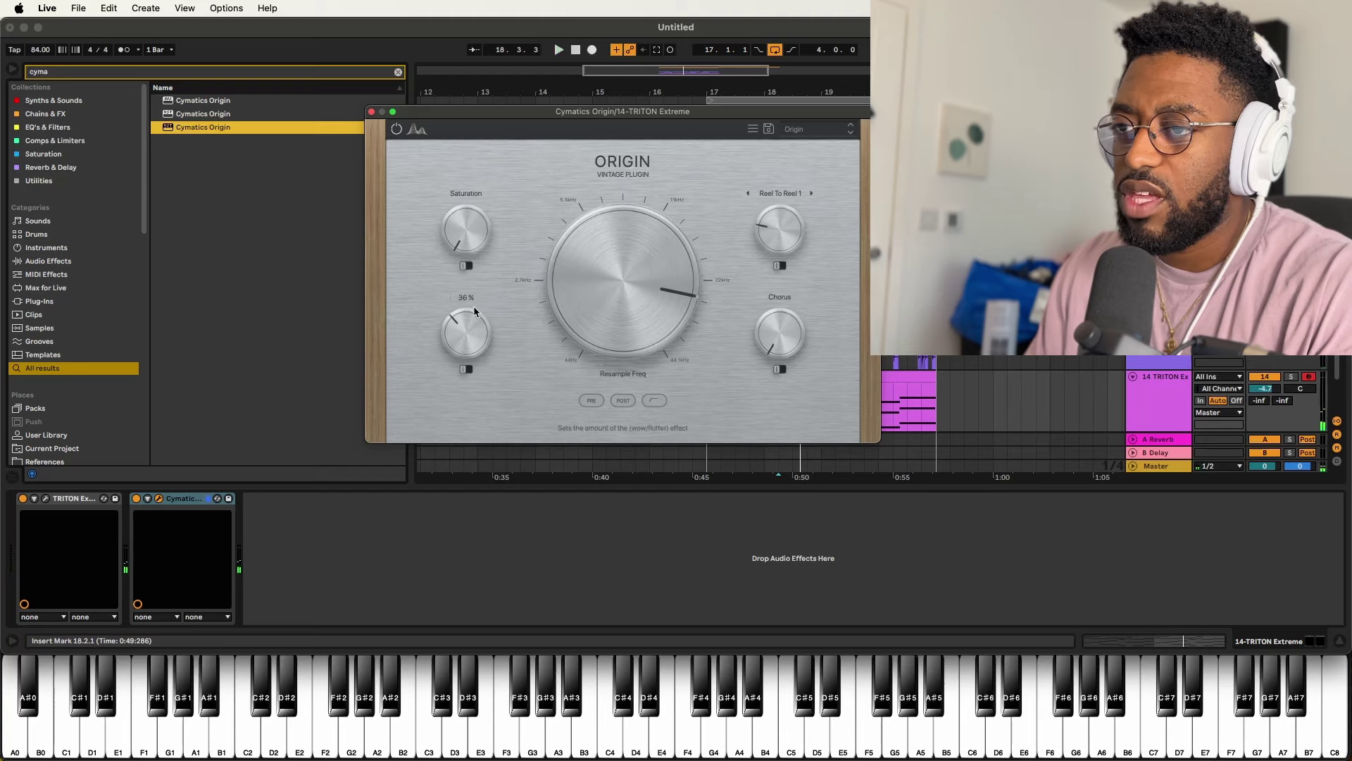
{"action": "left_click_drag", "start_coordinate": [465, 333], "coordinate": [466, 366]}
{"action": "left_click_drag", "start_coordinate": [584, 304], "coordinate": [575, 333]}
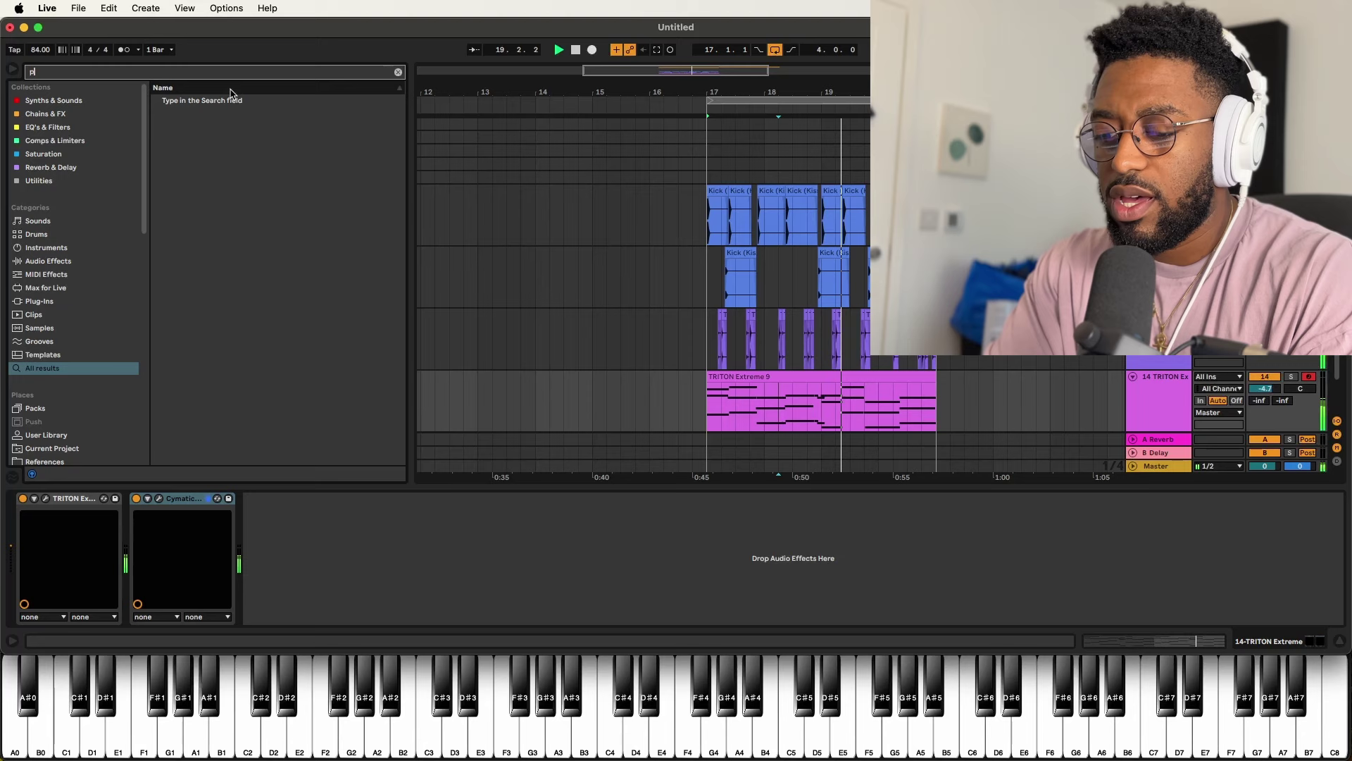
- Search for "portal", add Portal after Cymatics Origin, and look through its preset list before closing the plug-in window
{"action": "type", "text": "portal"}
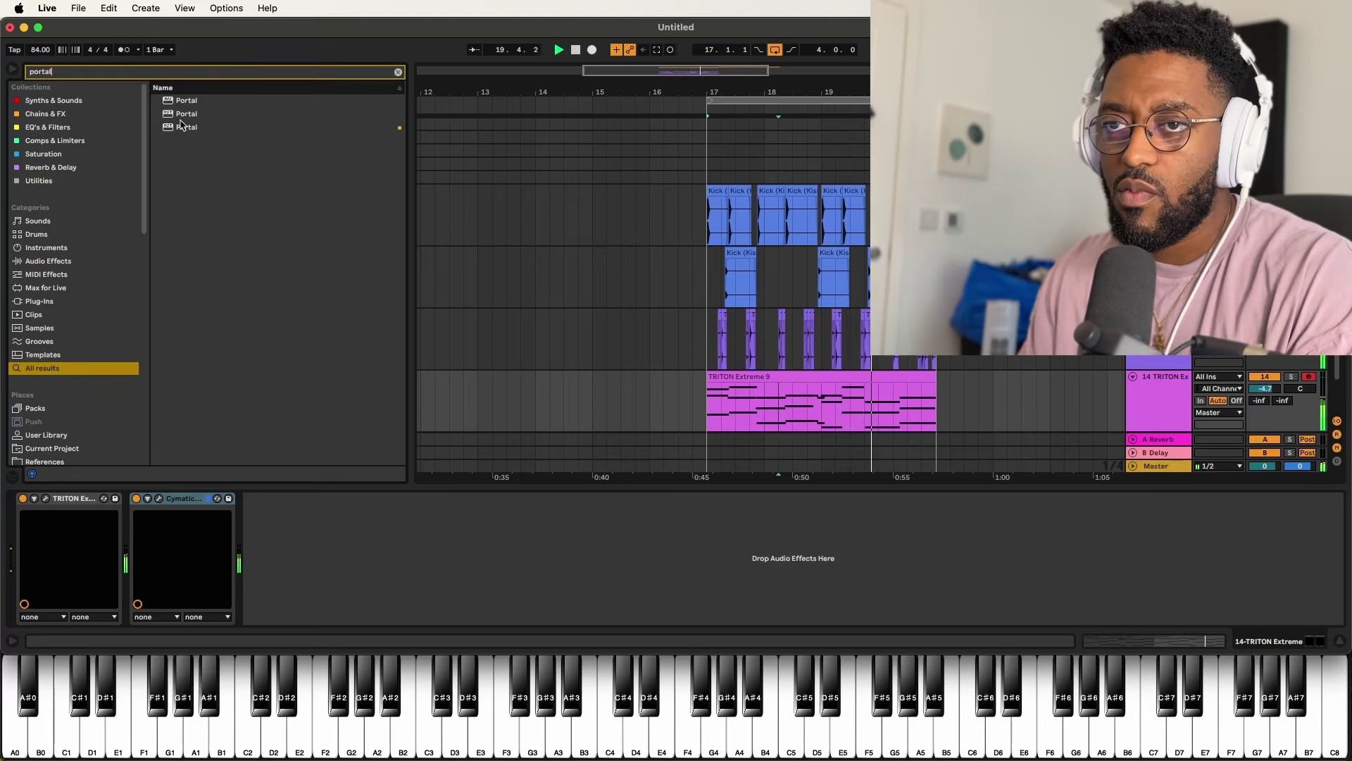
{"action": "left_click_drag", "start_coordinate": [181, 125], "coordinate": [353, 522]}
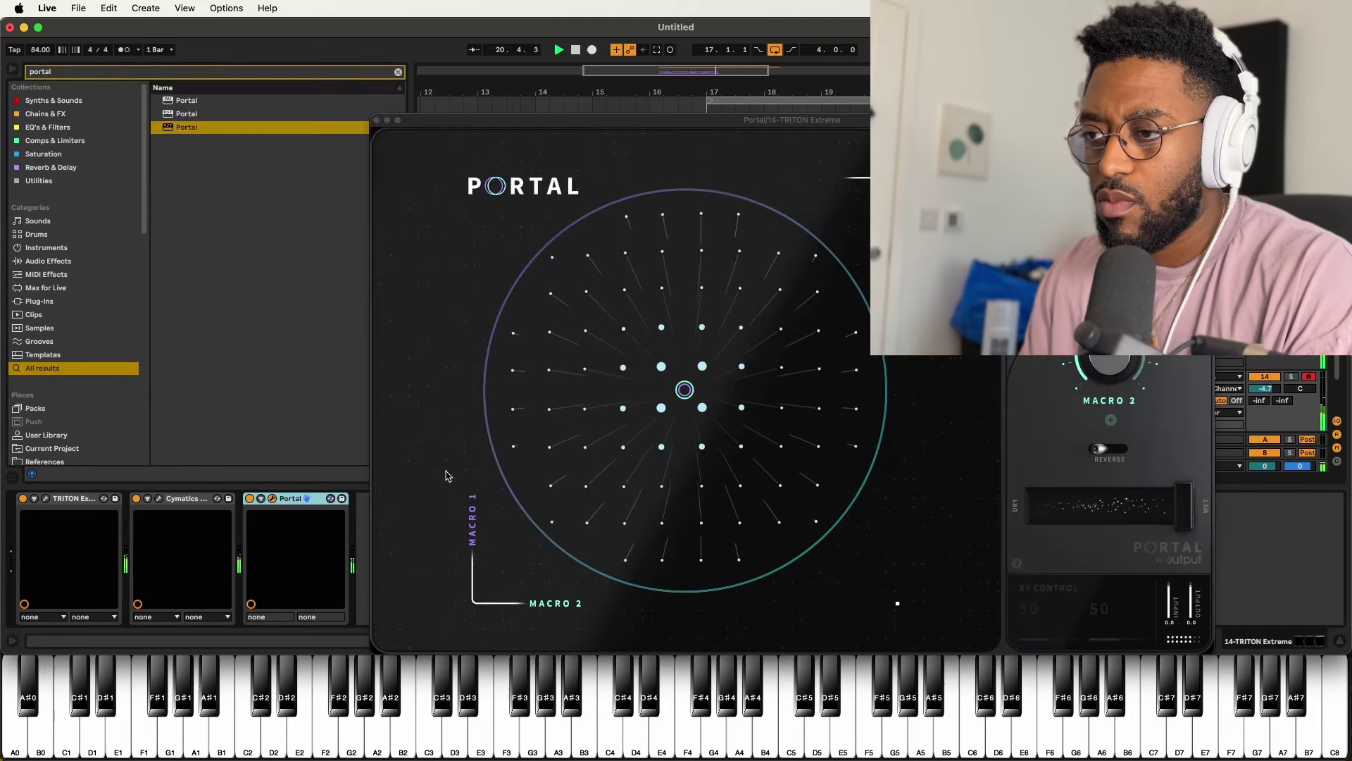
{"action": "left_click", "coordinate": [915, 177]}
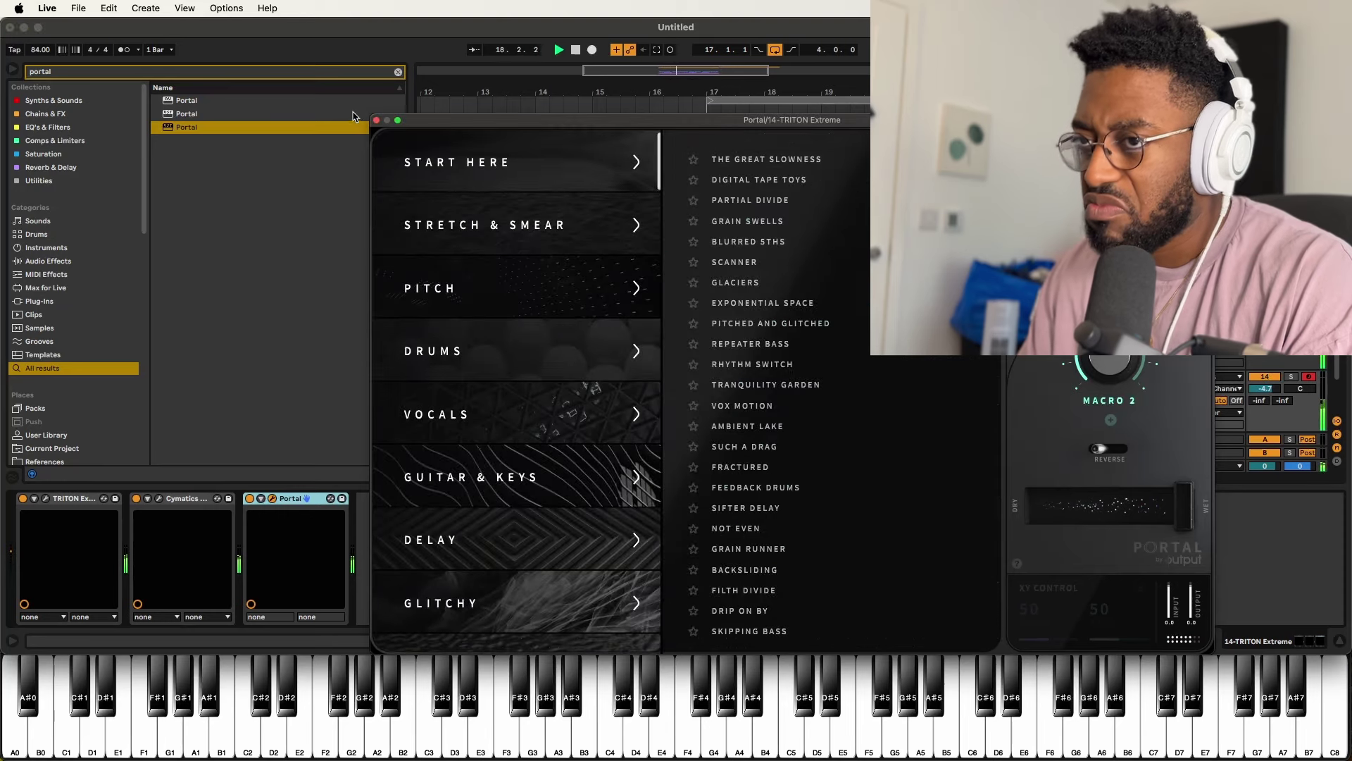
{"action": "left_click", "coordinate": [376, 120]}
- Build a two-chain Audio Effect Rack after Portal with one chain at -15.6 dB, trying and removing UAD Precision Delay Mod L
{"action": "key", "text": "super+f"}
{"action": "type", "text": "delay"}
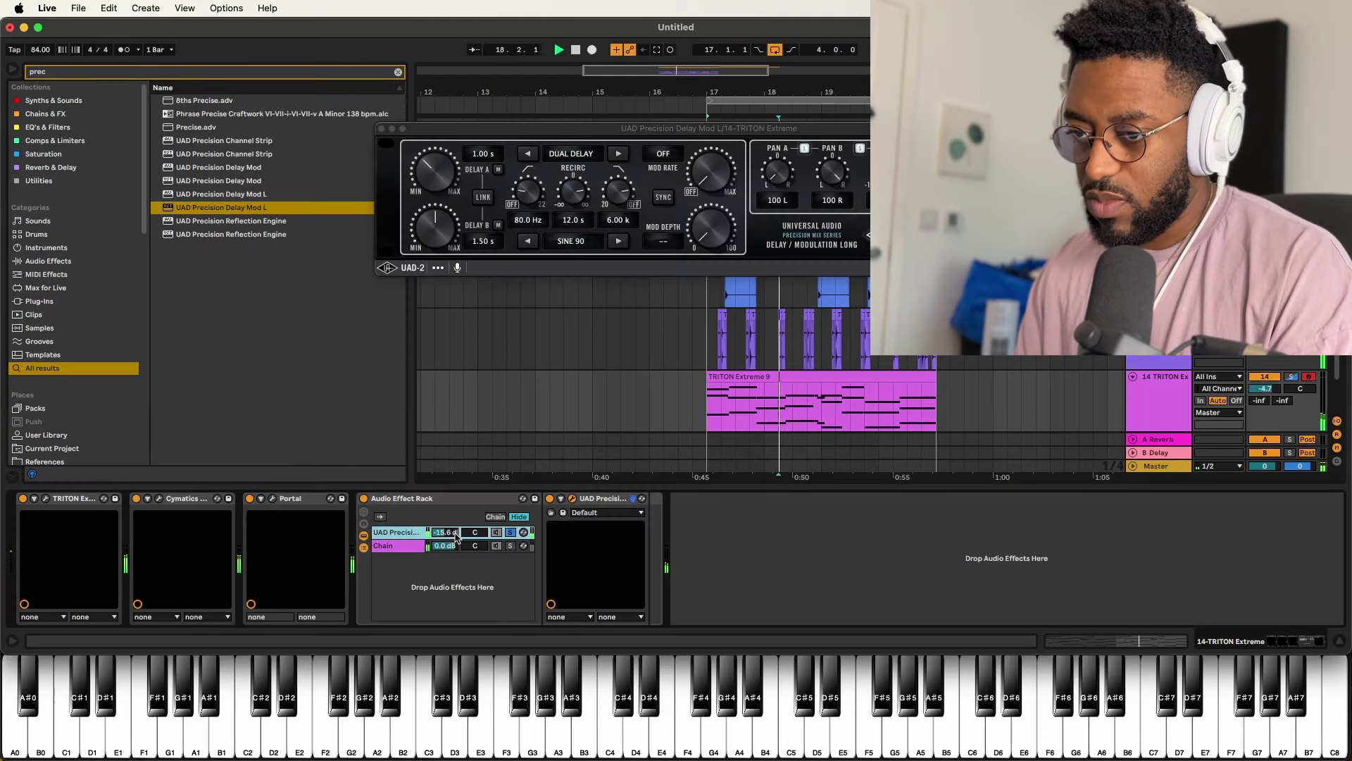
{"action": "key", "text": "Delete"}
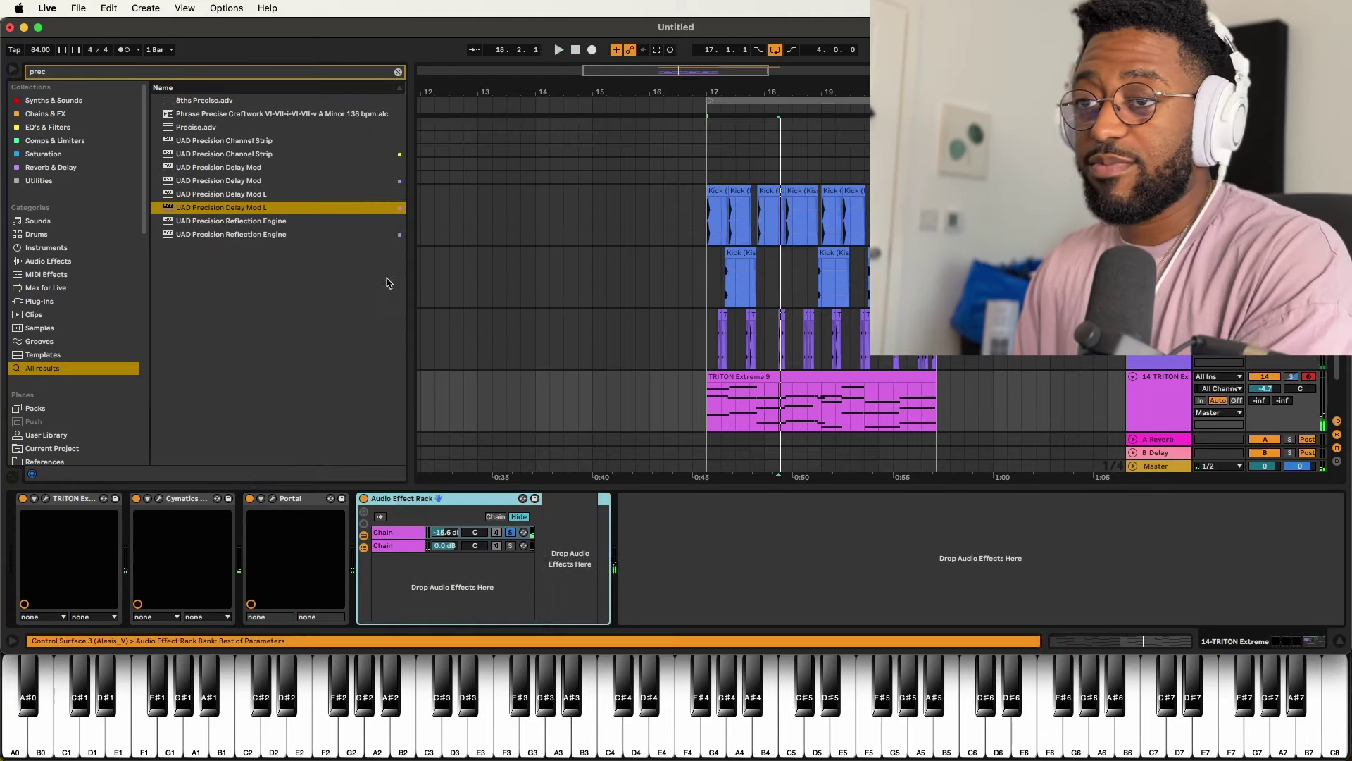
- Search for "cryst", add Crystallizer to the rack's -15.6 dB chain, and turn its mix up toward wet
{"action": "left_click", "coordinate": [255, 71]}
{"action": "type", "text": "cryst"}
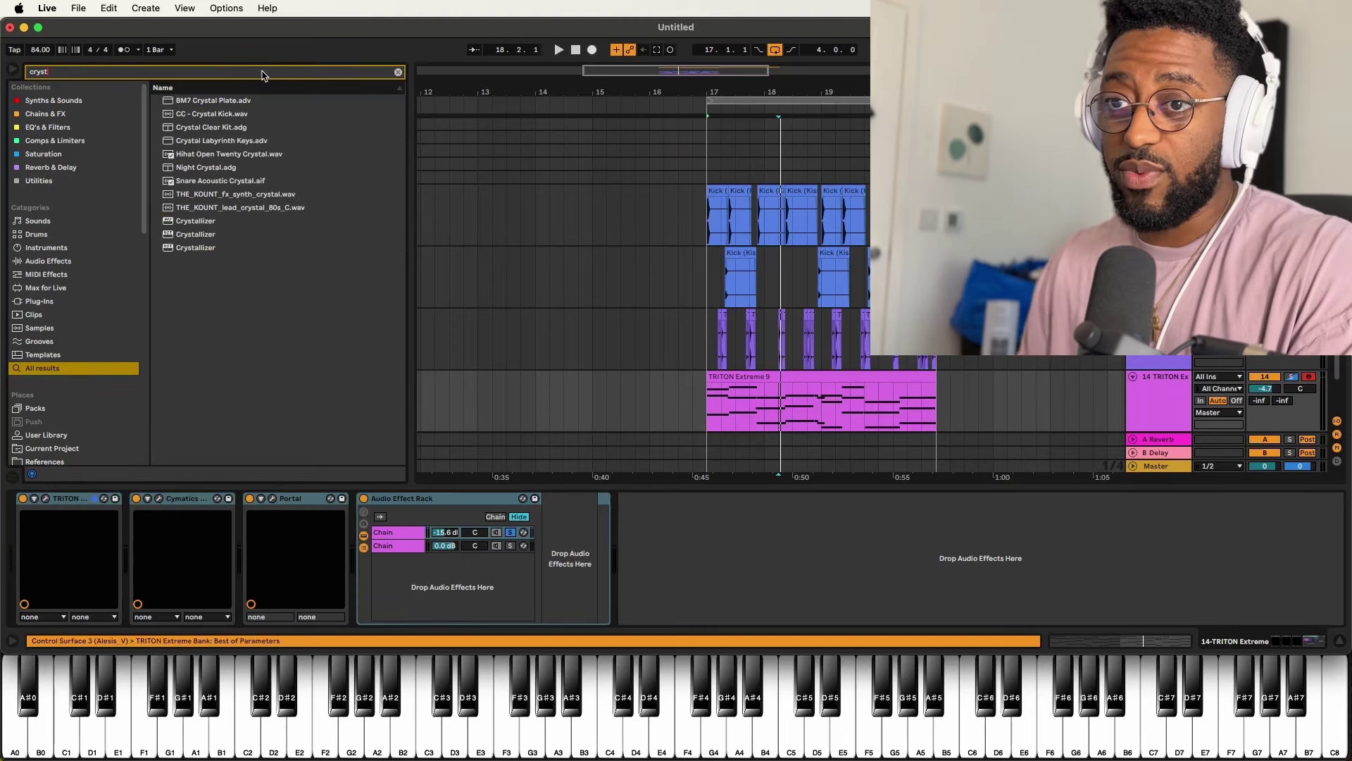
{"action": "double_click", "coordinate": [185, 247]}
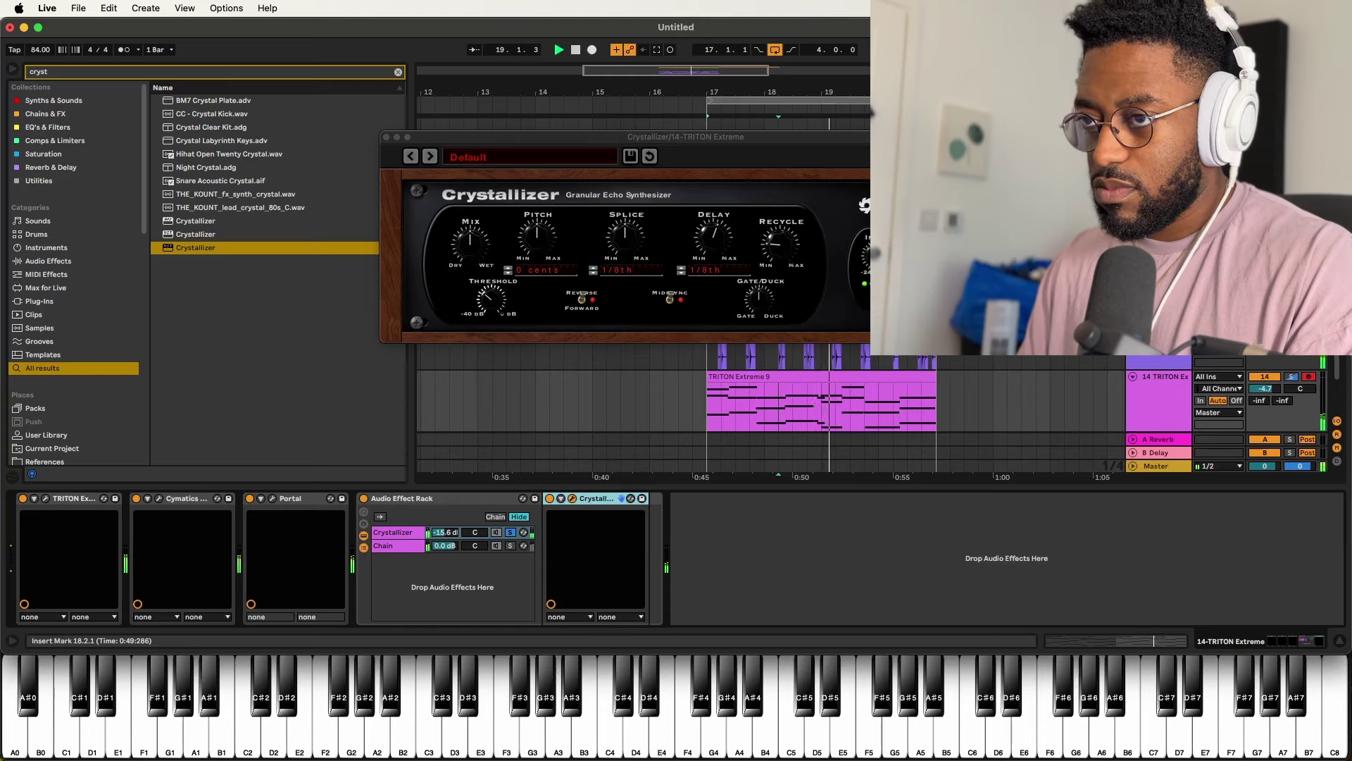
{"action": "left_click_drag", "start_coordinate": [463, 246], "coordinate": [554, 14]}
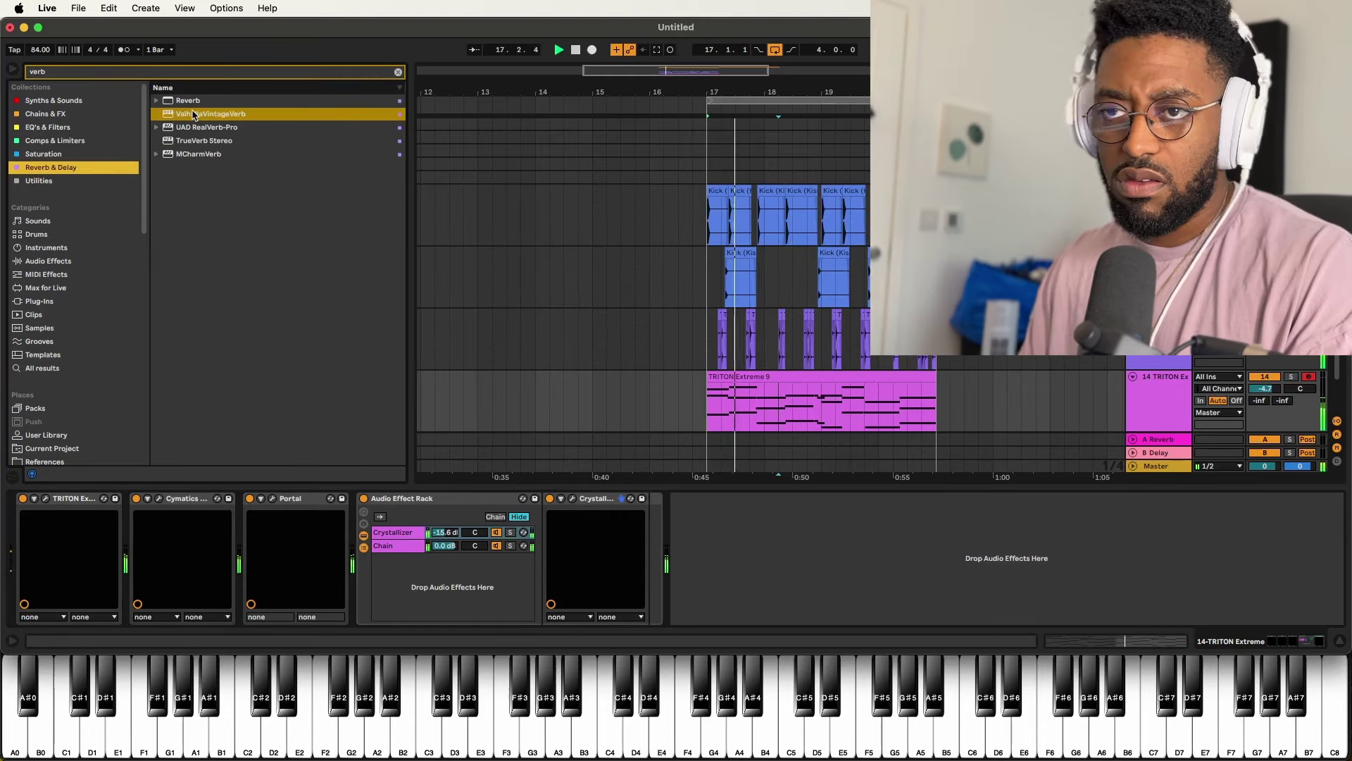
- Add ValhallaVintageVerb from the Reverb & Delay collection after the rack and create a third chain in the rack
{"action": "left_click_drag", "start_coordinate": [211, 113], "coordinate": [644, 521]}
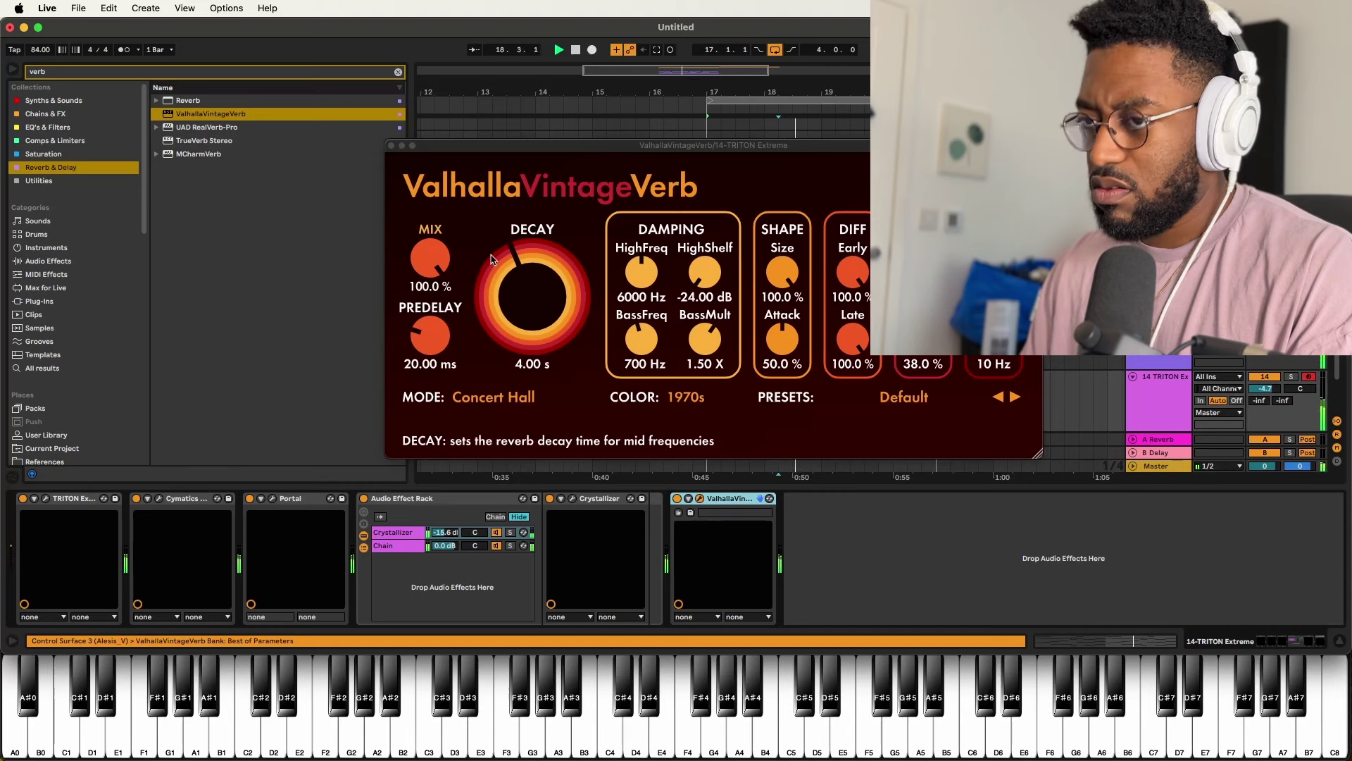
{"action": "right_click", "coordinate": [429, 576]}
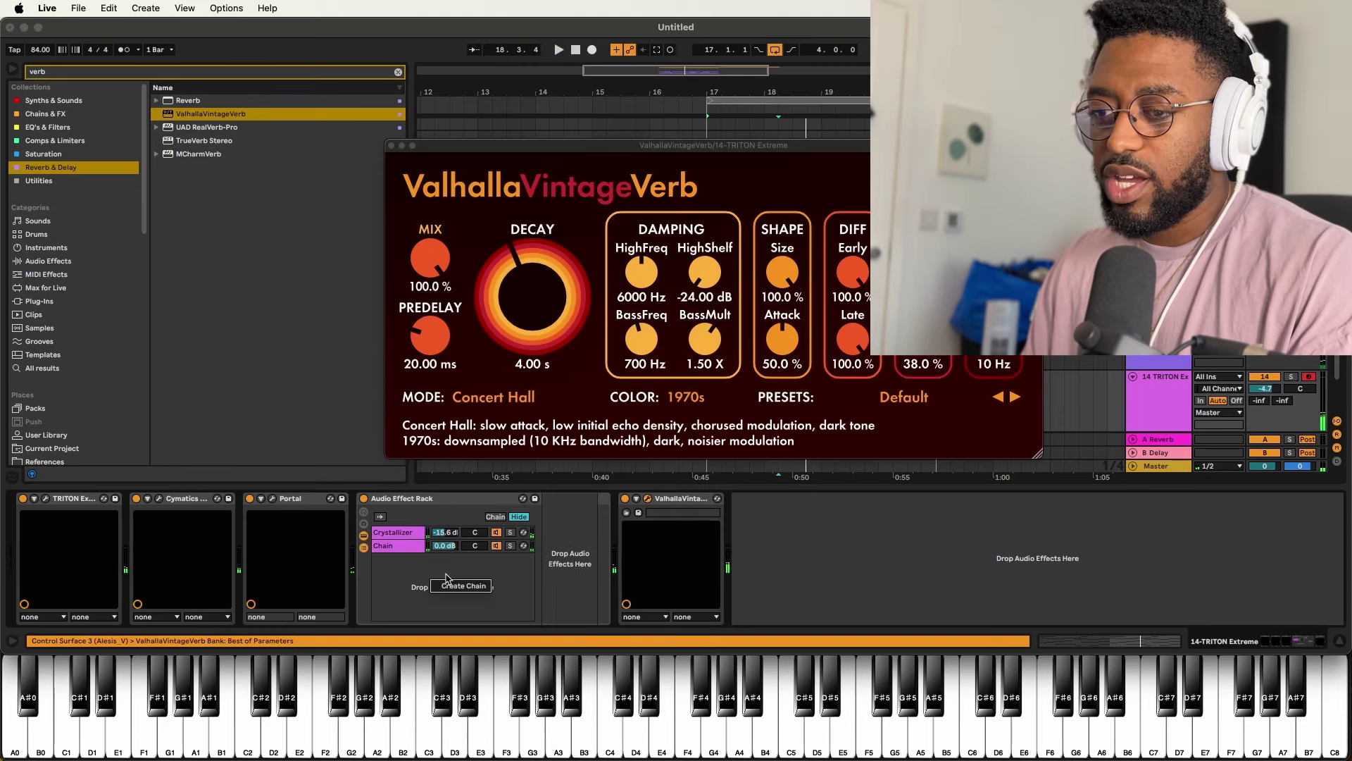
{"action": "left_click", "coordinate": [446, 580]}
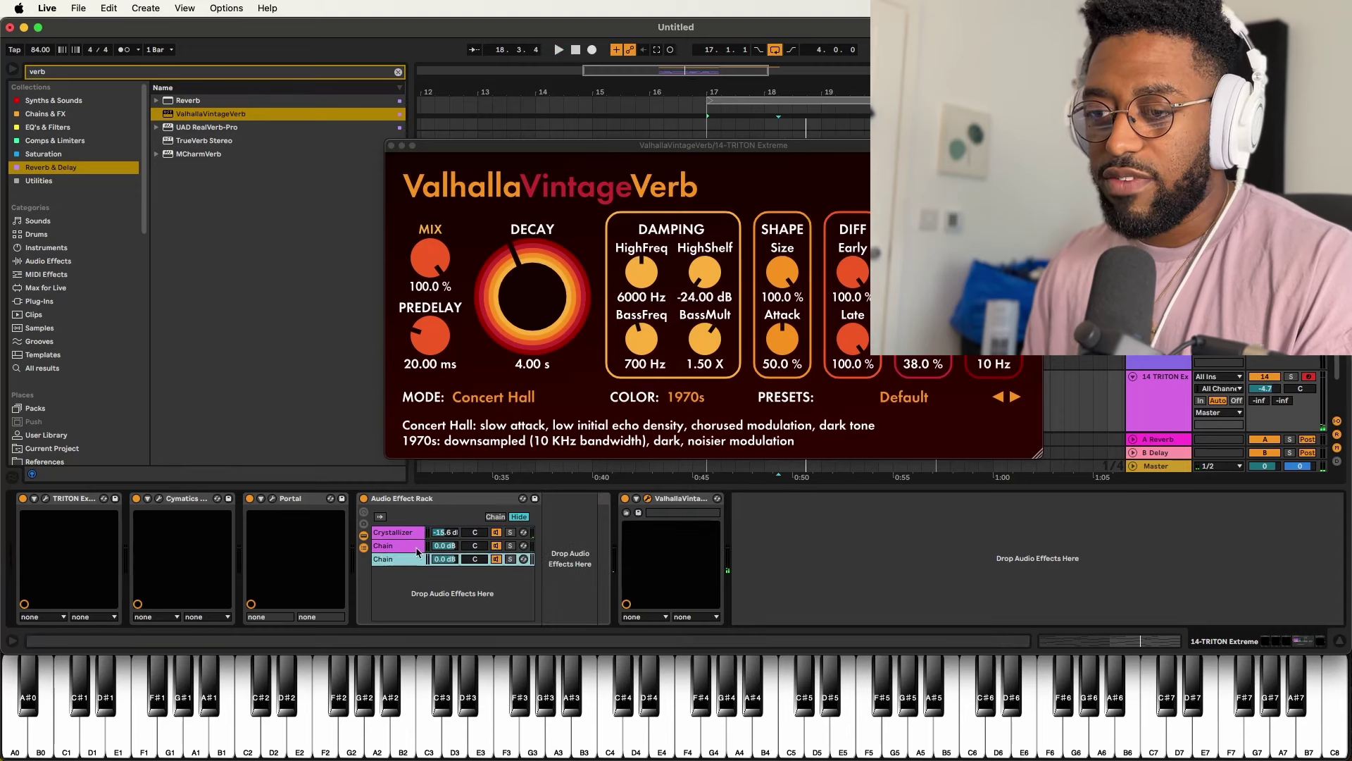
- Name the rack's third chain VERB, move ValhallaVintageVerb into it, and play back with the chain at -6.2 dB
{"action": "key", "text": "super+r"}
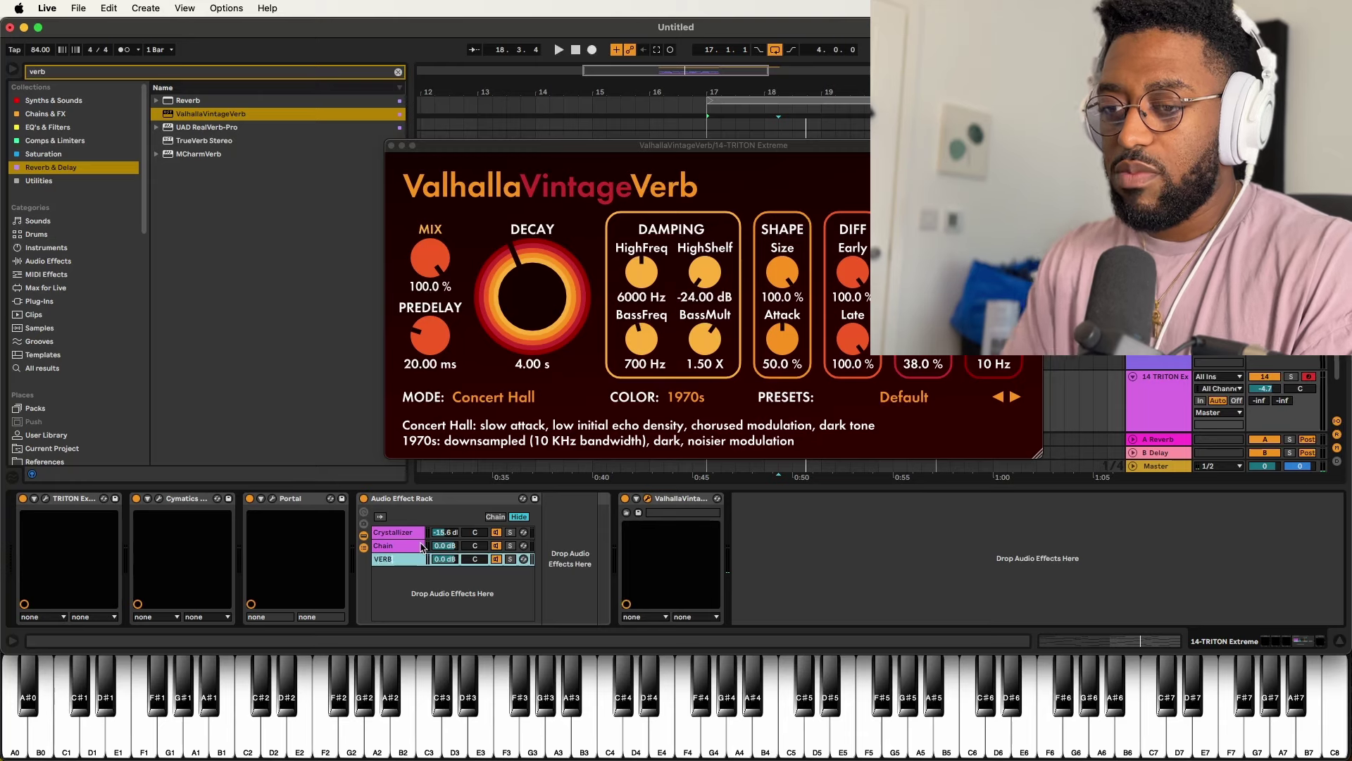
{"action": "left_click_drag", "start_coordinate": [696, 500], "coordinate": [574, 550]}
{"action": "key", "text": "space"}
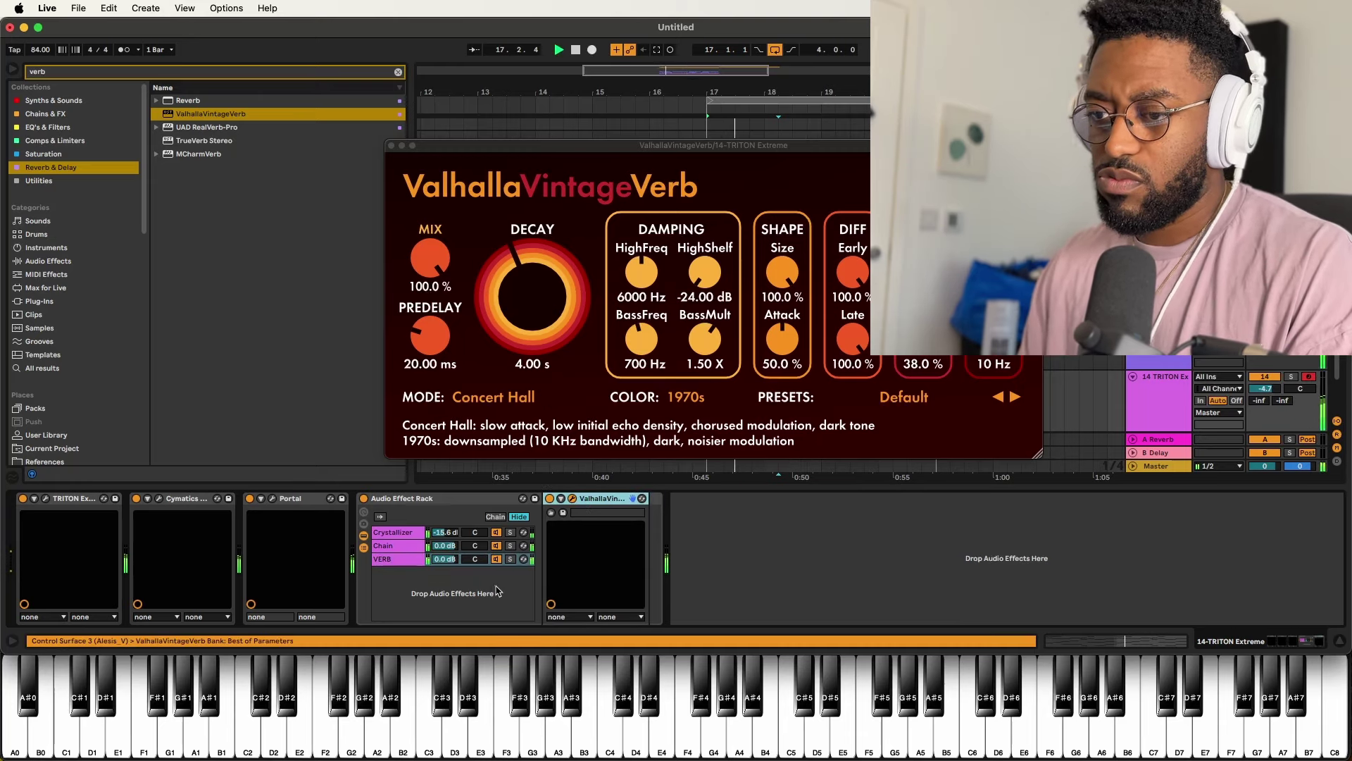
- Search for "micros", add MicroShift as a new rack chain at -7.4 dB, and adjust its delay
{"action": "left_click", "coordinate": [398, 72]}
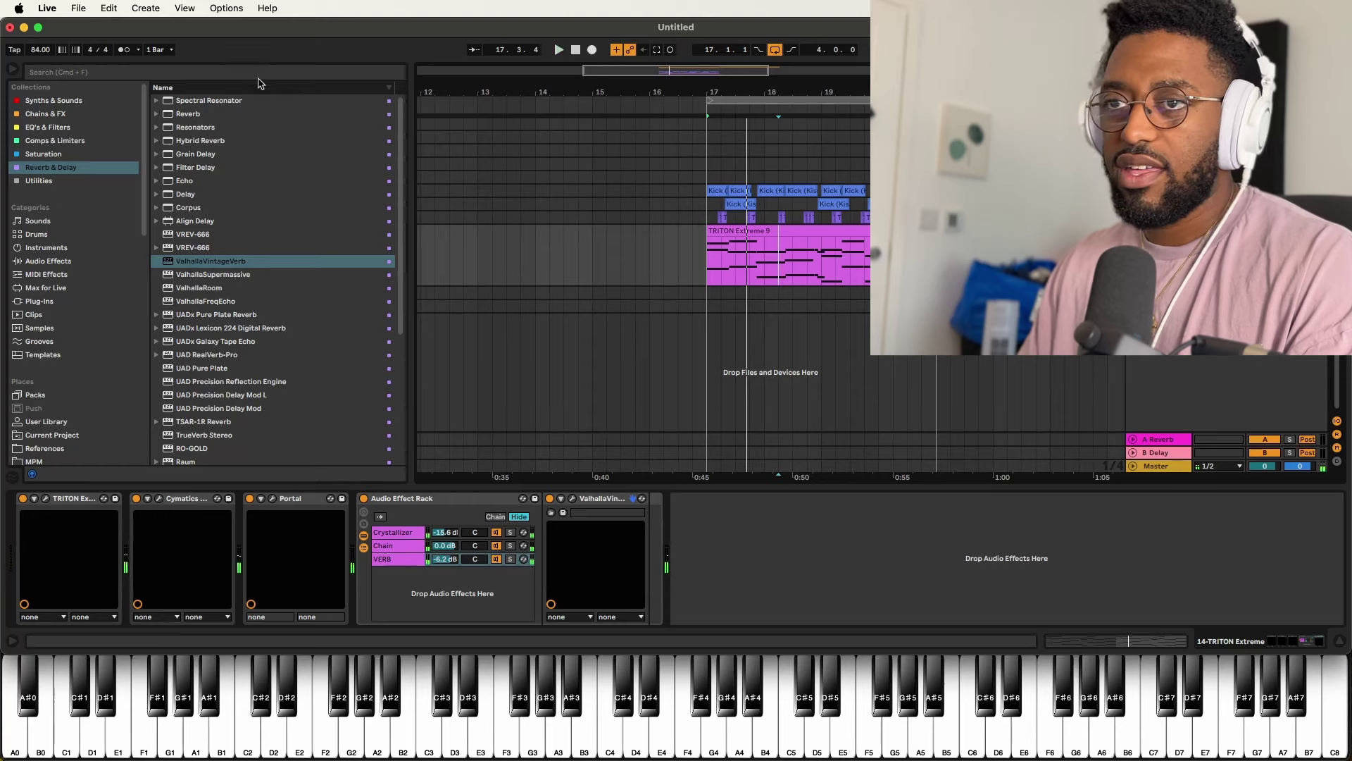
{"action": "left_click", "coordinate": [227, 67]}
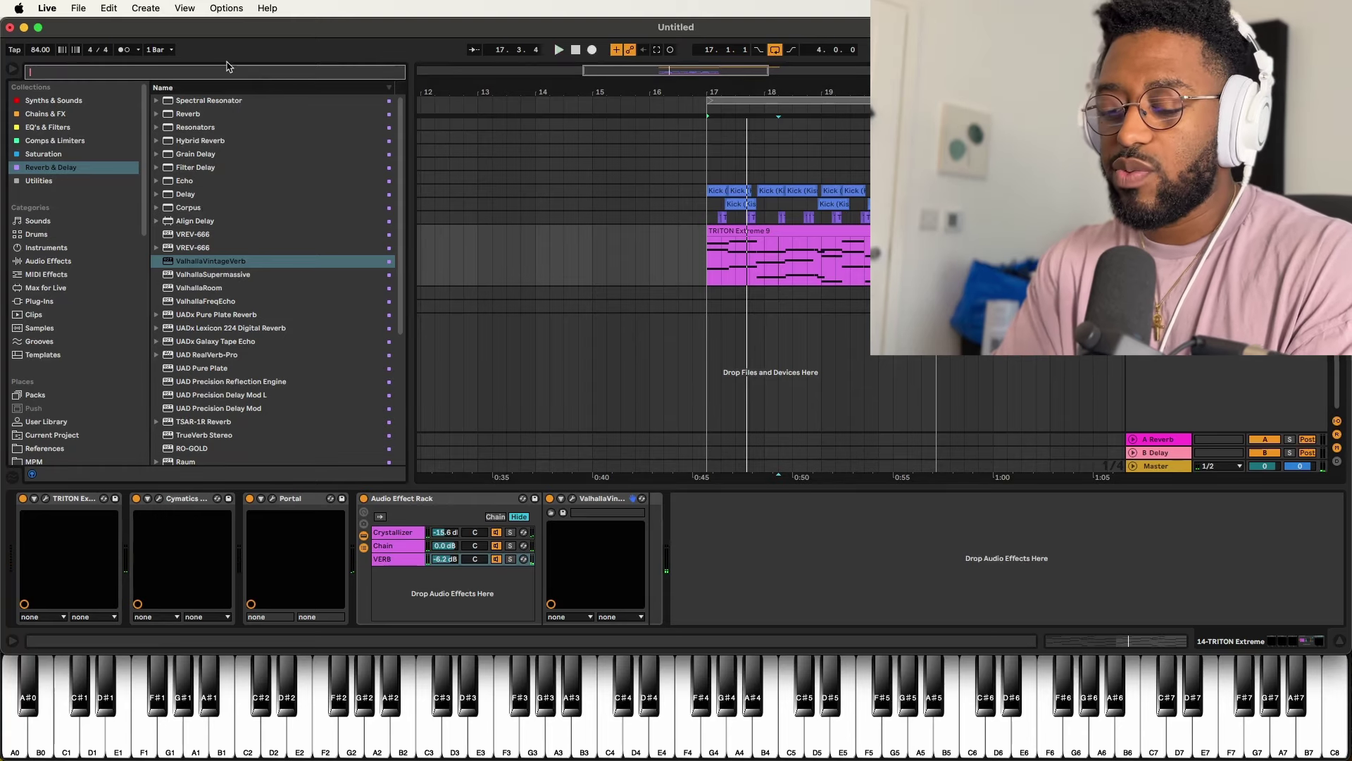
{"action": "type", "text": "micros"}
{"action": "left_click_drag", "start_coordinate": [194, 167], "coordinate": [463, 593]}
{"action": "key", "text": "space"}
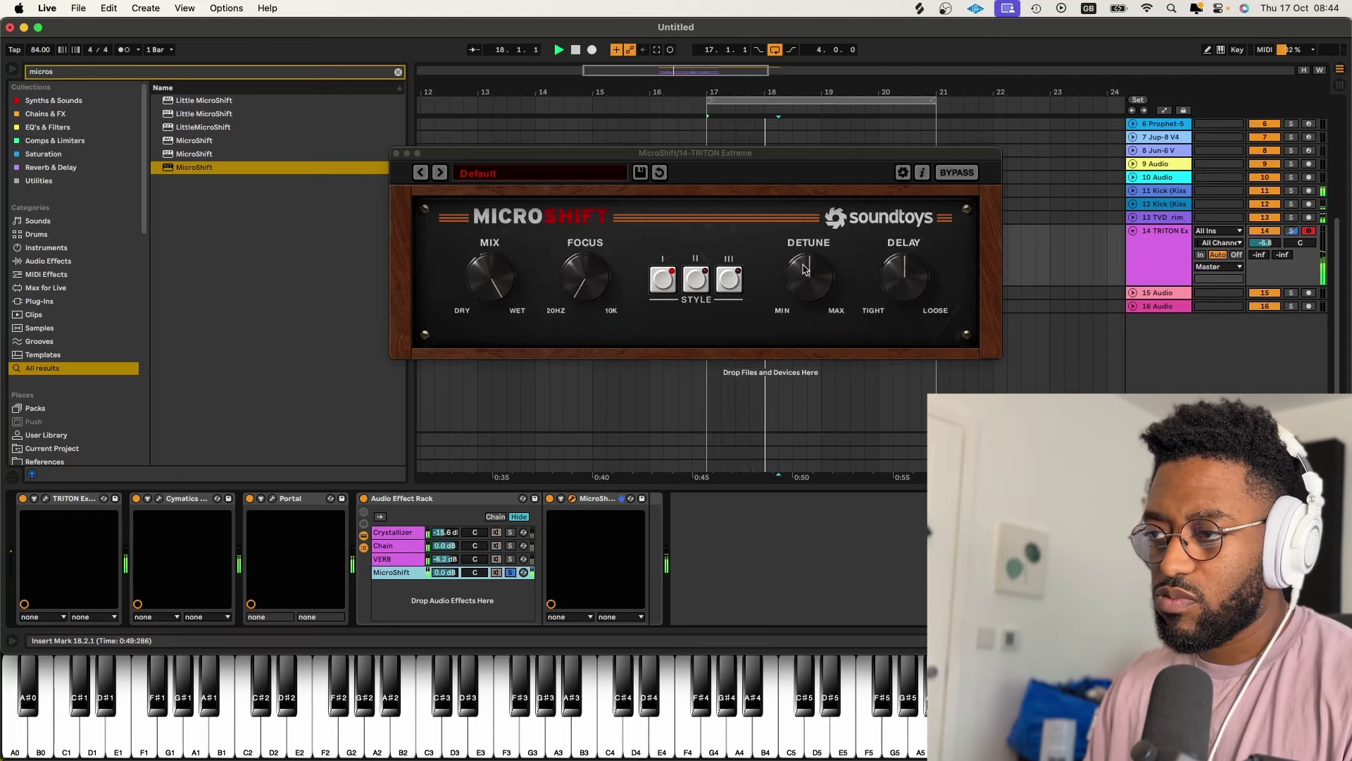
{"action": "left_click_drag", "start_coordinate": [885, 291], "coordinate": [908, 254]}
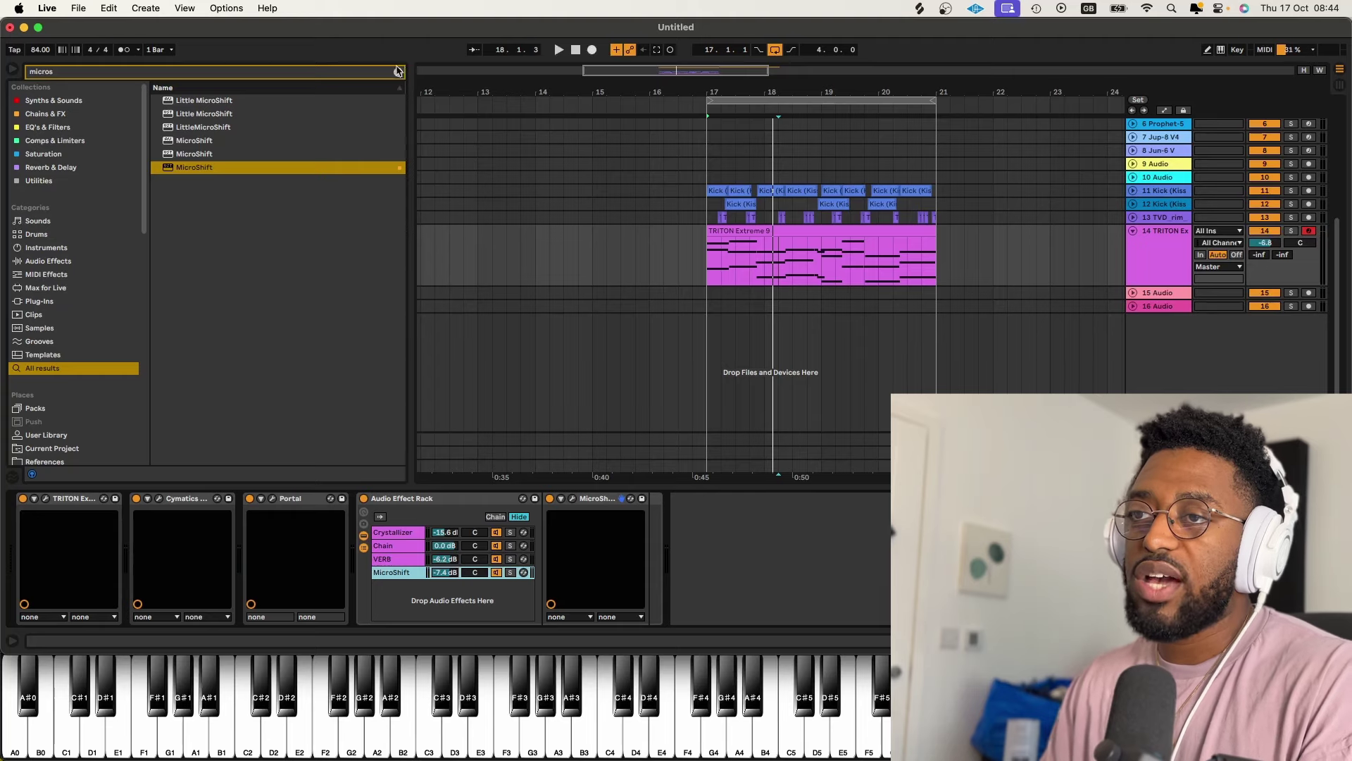
- Clear the browser search and play the arrangement from bar 17 to hear the TRITON part with its rack effects
{"action": "left_click", "coordinate": [398, 71]}
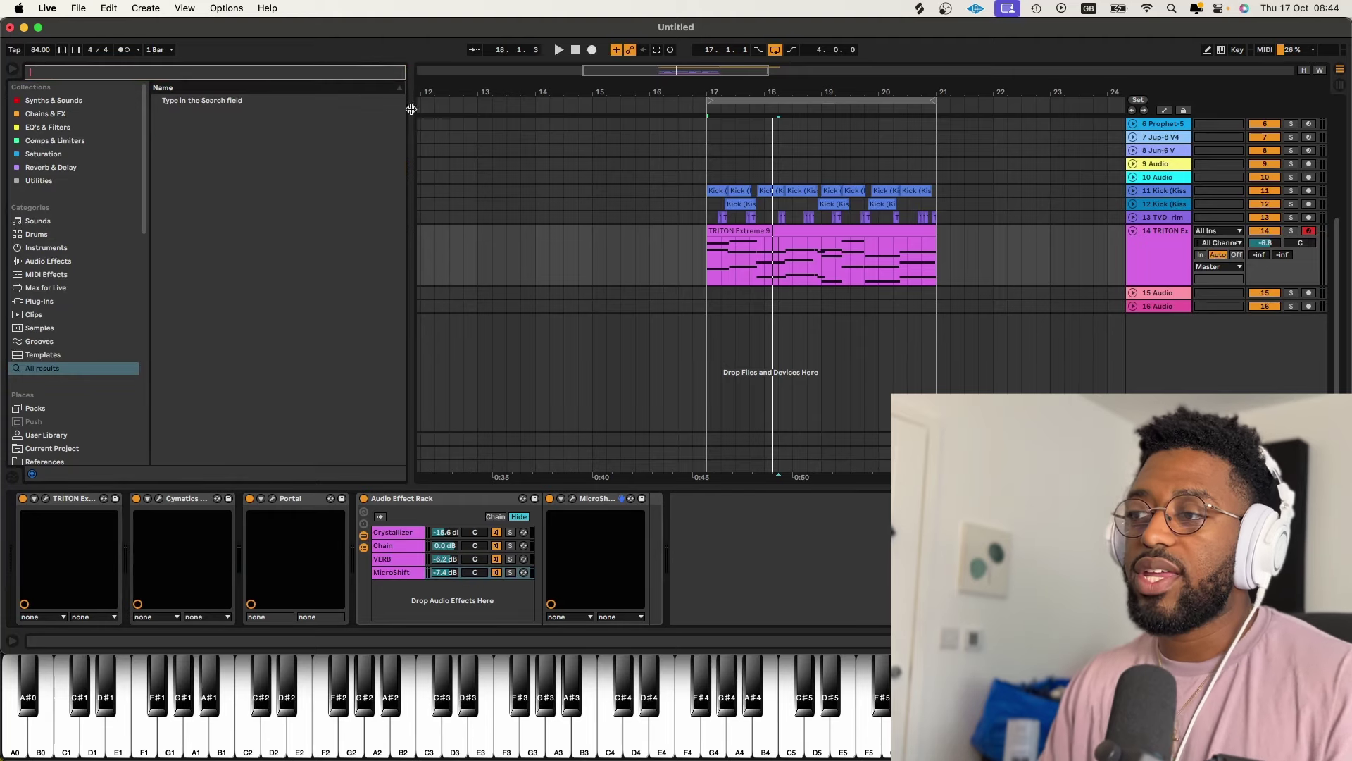
{"action": "left_click", "coordinate": [1134, 232]}
{"action": "left_click", "coordinate": [1134, 232]}
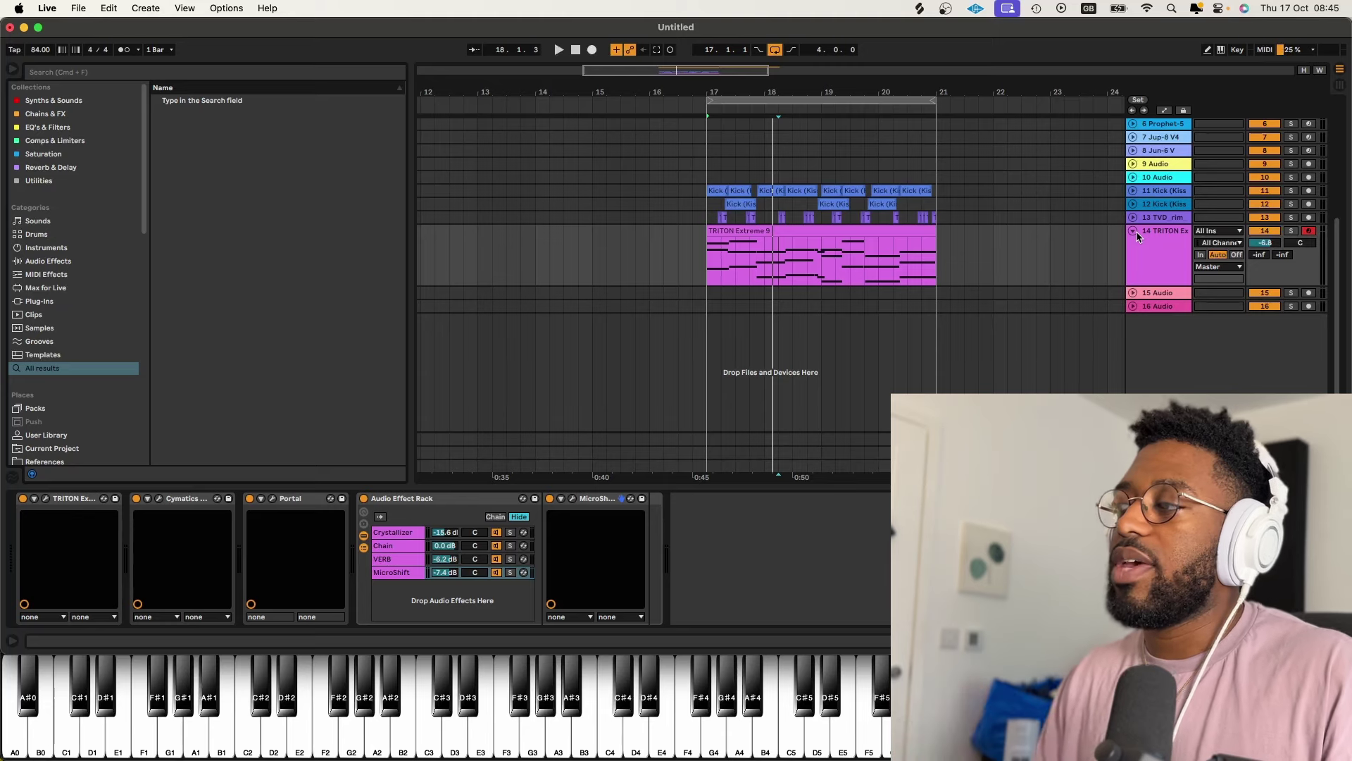
{"action": "scroll", "coordinate": [1118, 235], "scroll_direction": "up", "scroll_amount": 5}
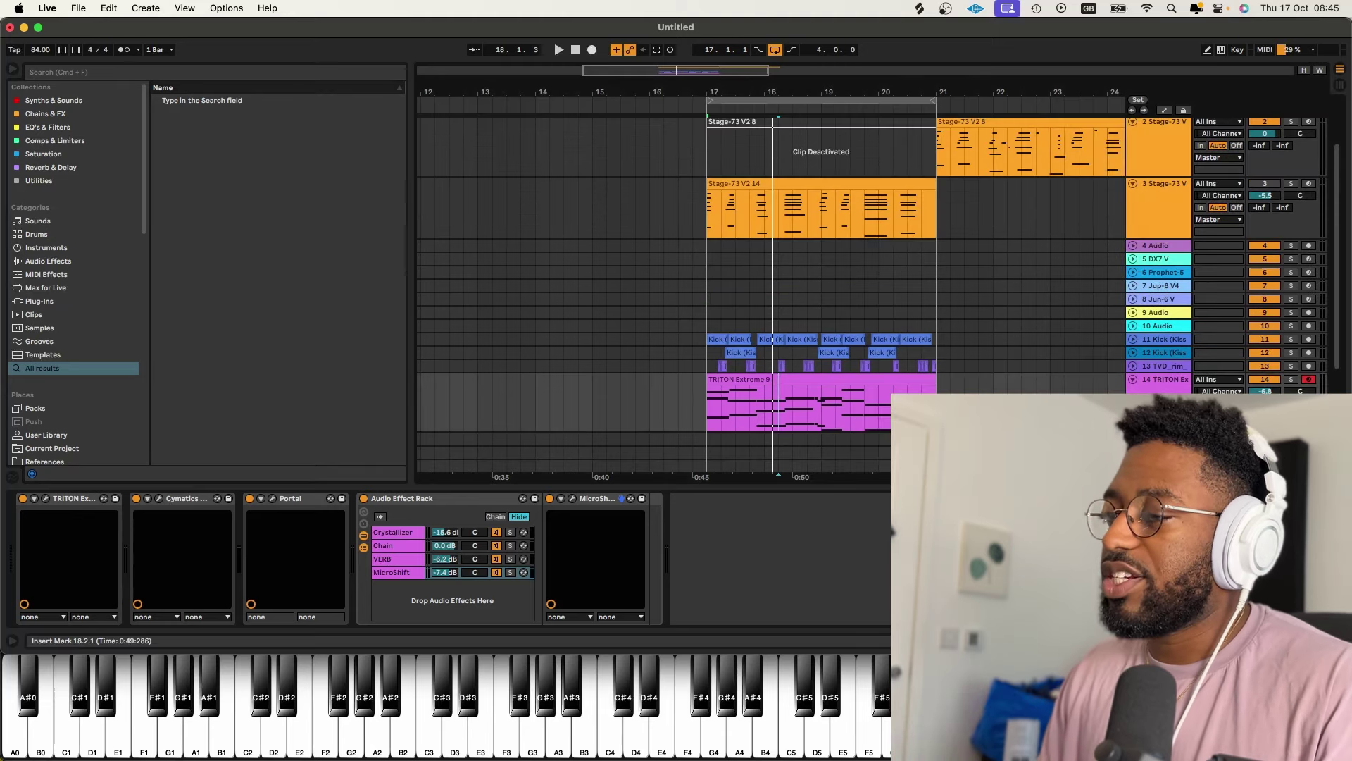
{"action": "left_click", "coordinate": [708, 403]}
{"action": "key", "text": "space"}
{"action": "scroll", "coordinate": [884, 399], "scroll_direction": "down", "scroll_amount": 2}
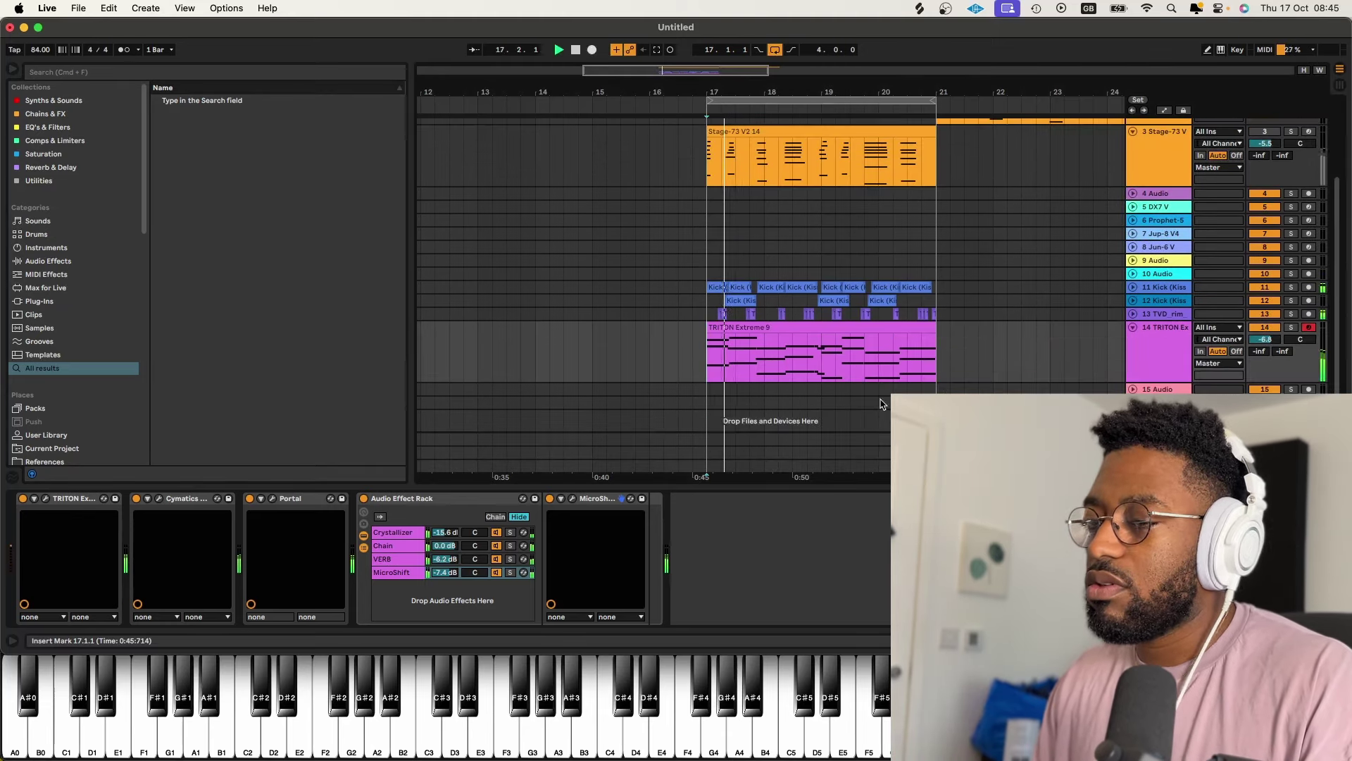
- Search for "serum", add Serum on a new track, and load the BS - Birdy preset from the COLADA Vol.1 bass folder
{"action": "left_click", "coordinate": [286, 72]}
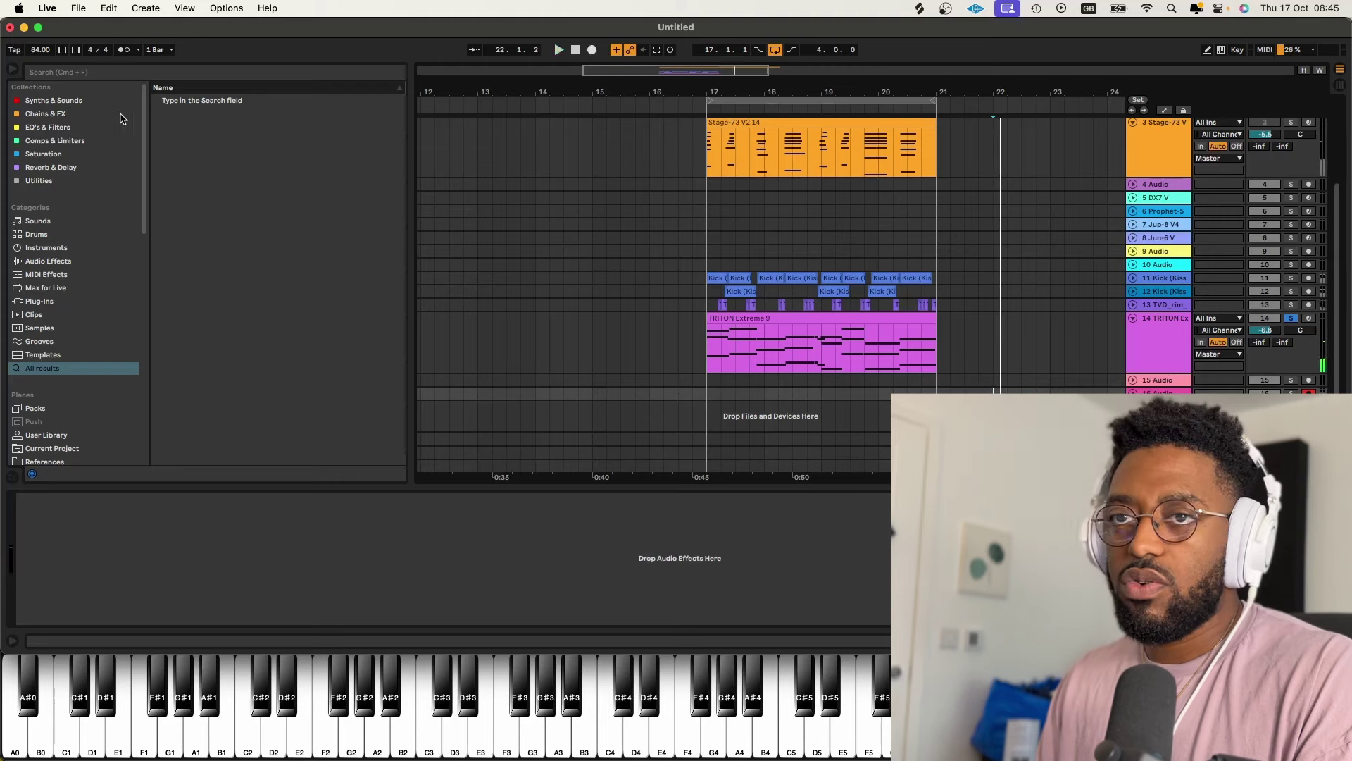
{"action": "type", "text": "serum"}
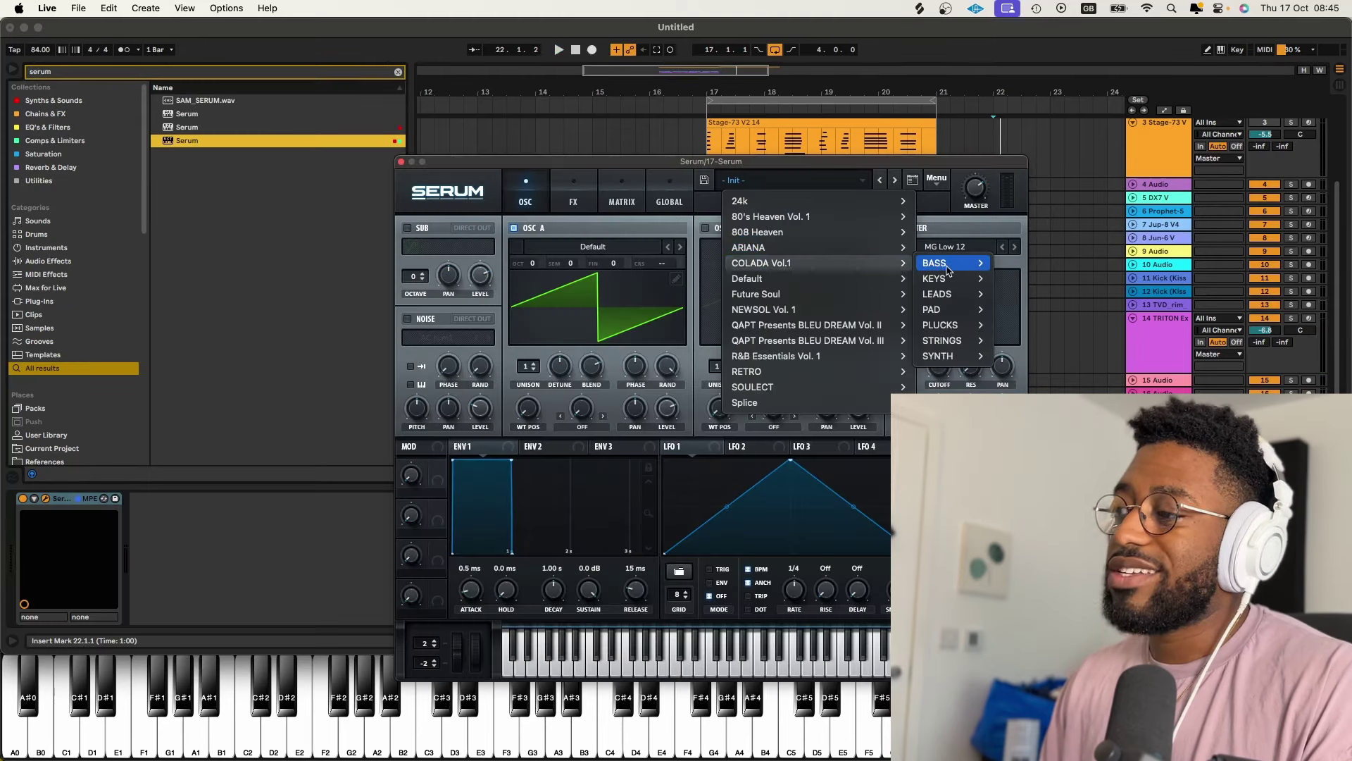
{"action": "mouse_move", "coordinate": [951, 262]}
{"action": "left_click", "coordinate": [1014, 263]}
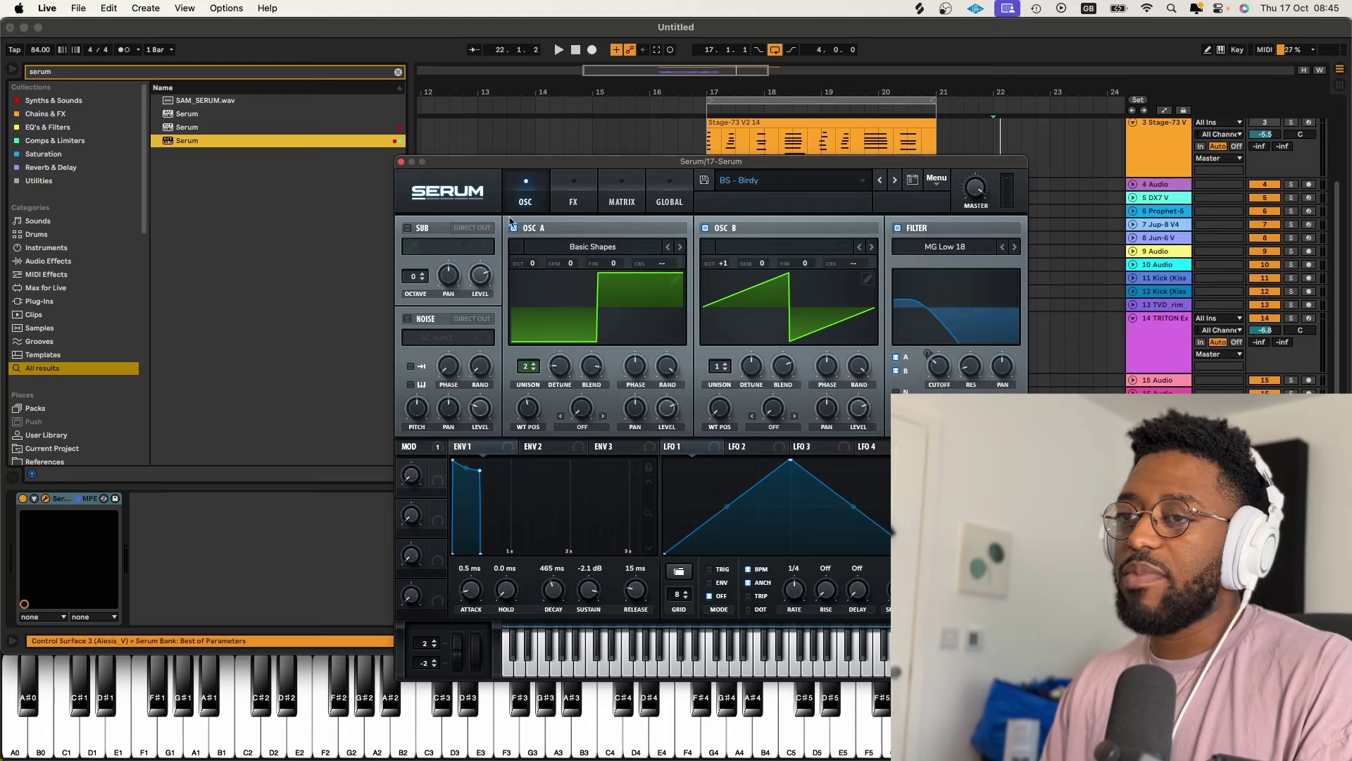
{"action": "left_click", "coordinate": [400, 162]}
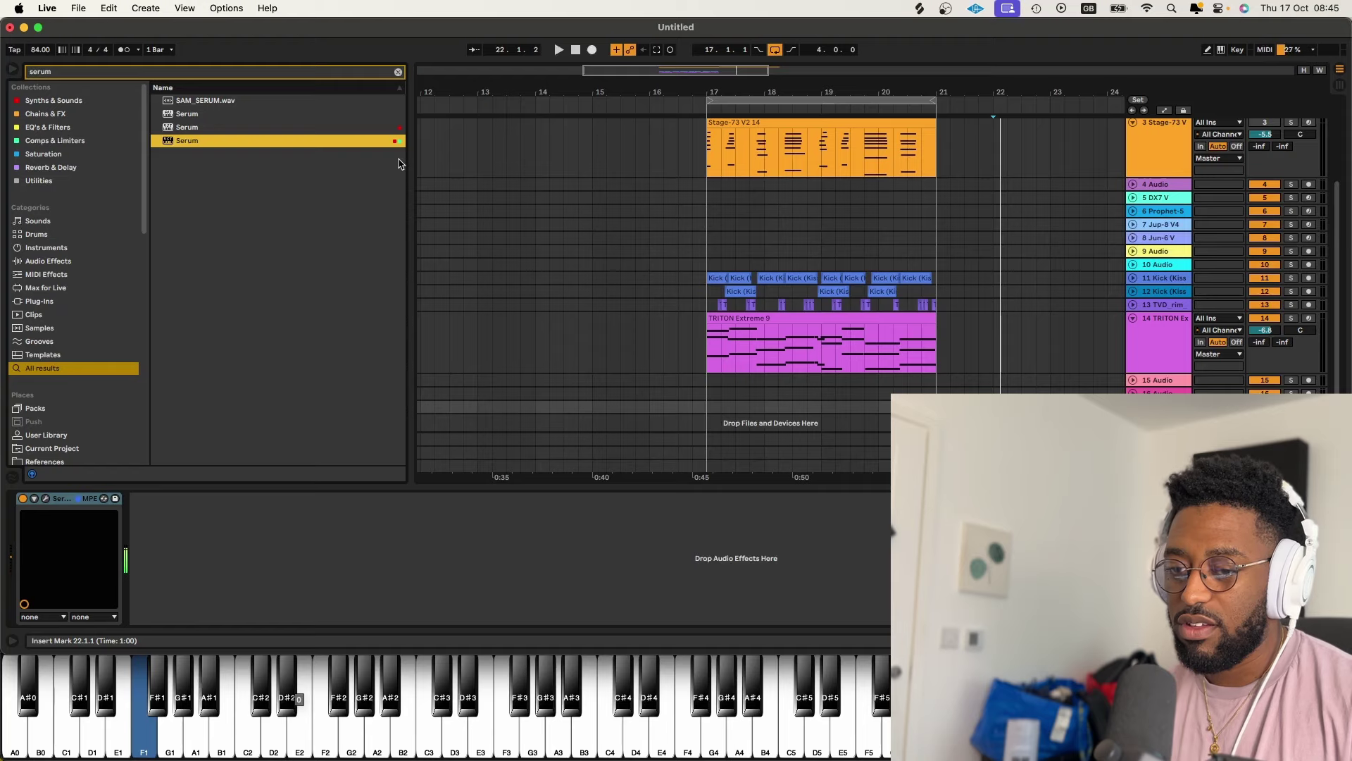
- Record a four-bar Serum bass part from bar 17 on the Serum track
{"action": "left_click", "coordinate": [708, 415]}
{"action": "key", "text": "F9"}
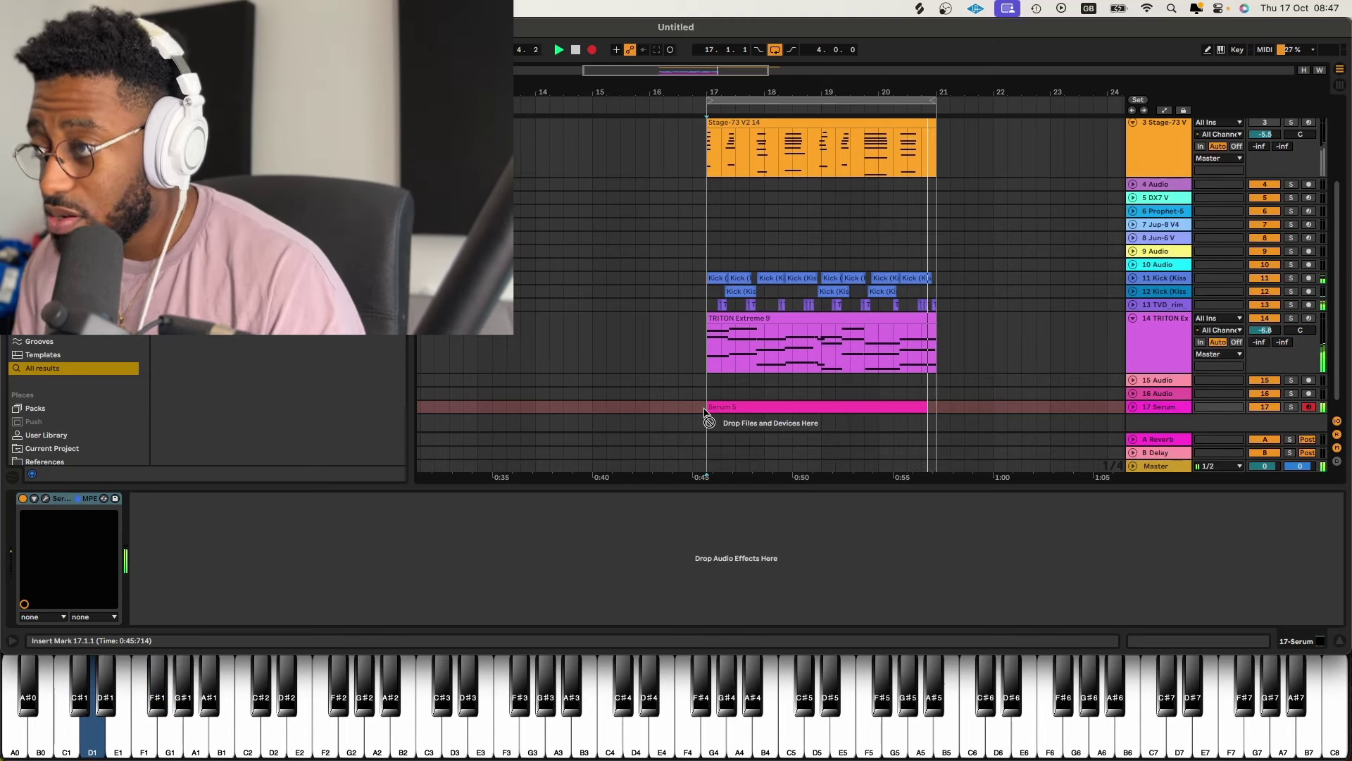
{"action": "key", "text": "F9"}
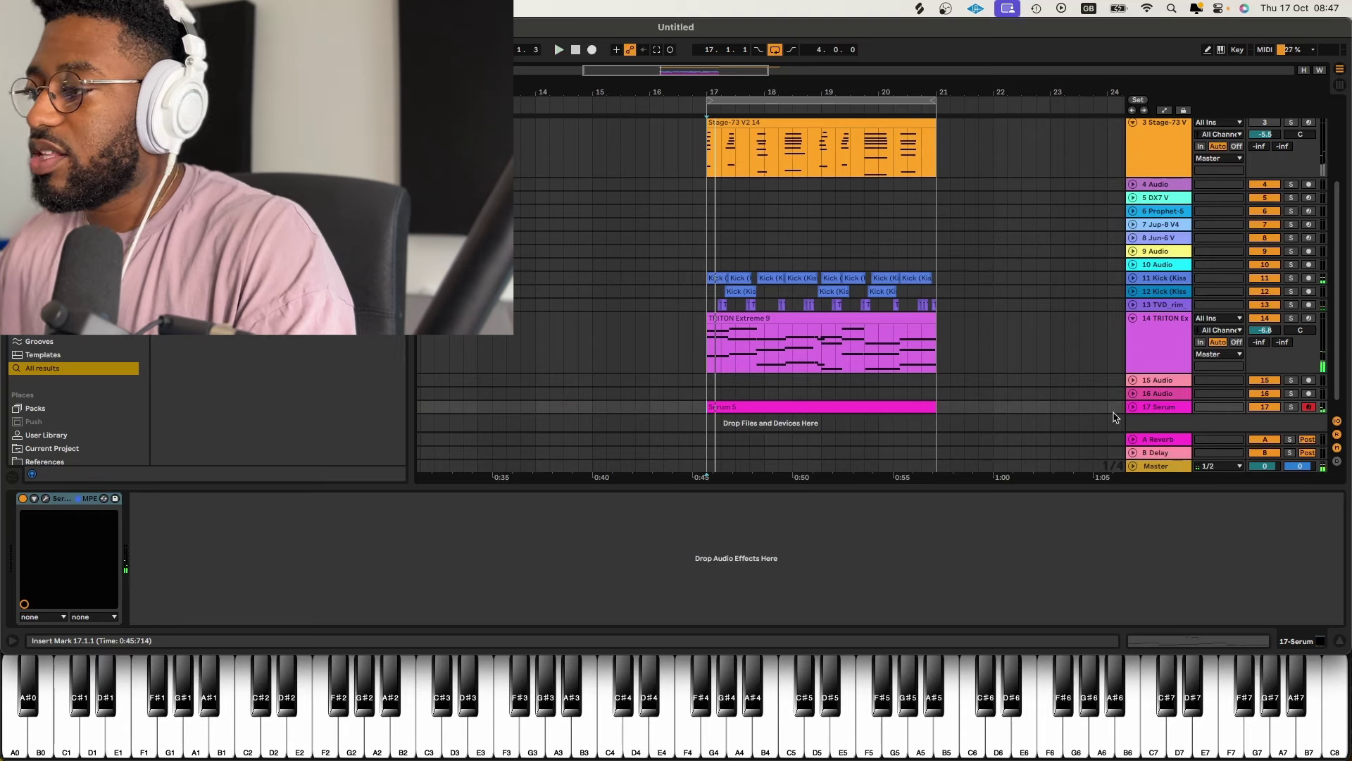
- Quantize the recorded Serum clip and lower the D0 note leading into the clip's fourth bar by one semitone
{"action": "key", "text": "u"}
{"action": "double_click", "coordinate": [905, 396]}
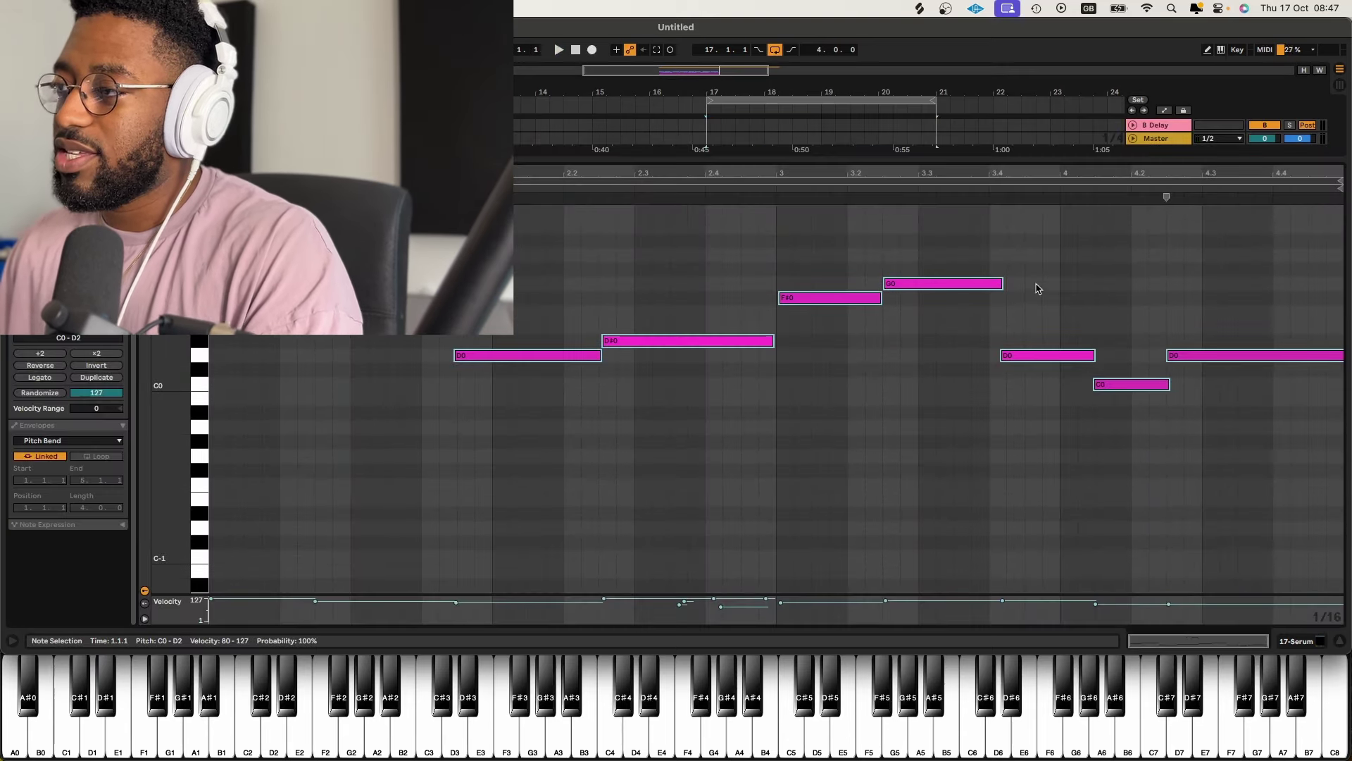
{"action": "left_click", "coordinate": [1050, 355]}
{"action": "key", "text": "Down"}
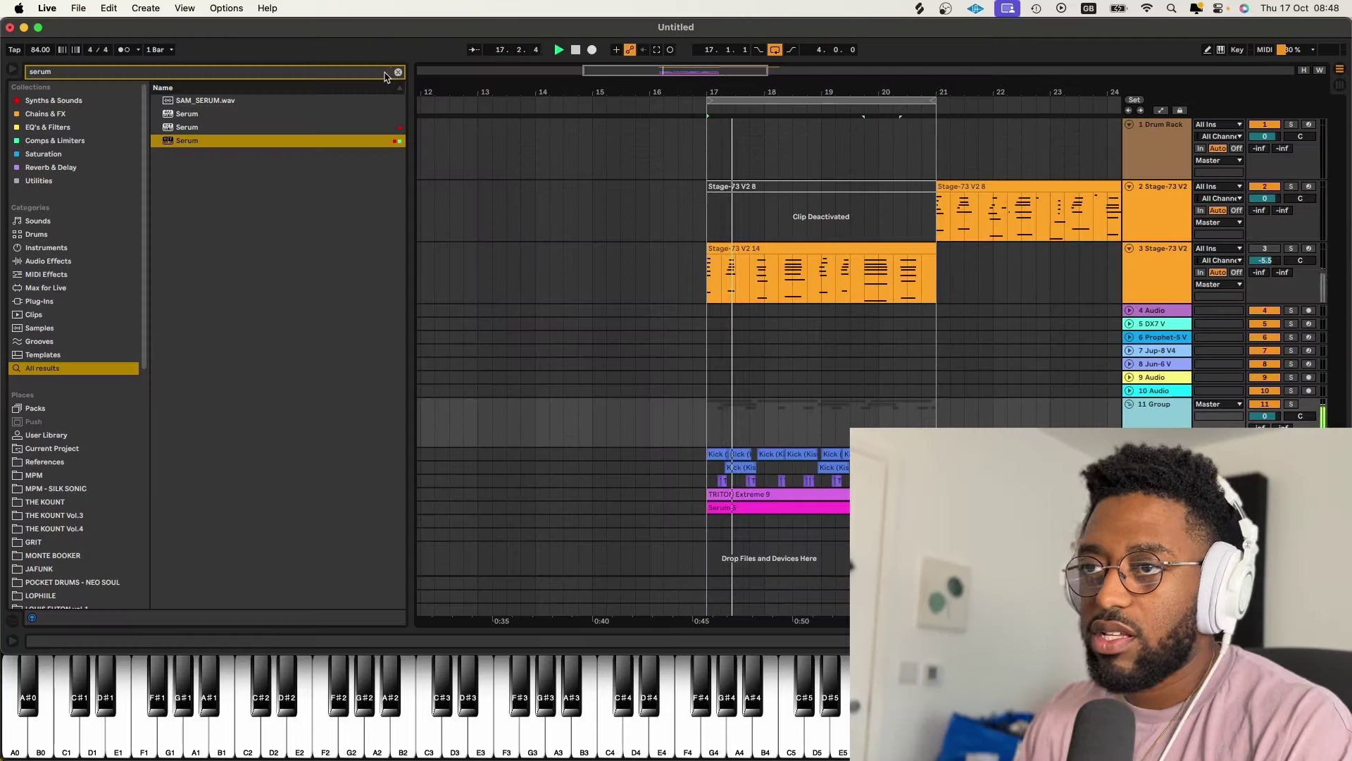
- Search for "drum" and add Drum Buss to the drum group with drive at 26% and crunch at 9.5%
{"action": "left_click", "coordinate": [398, 72]}
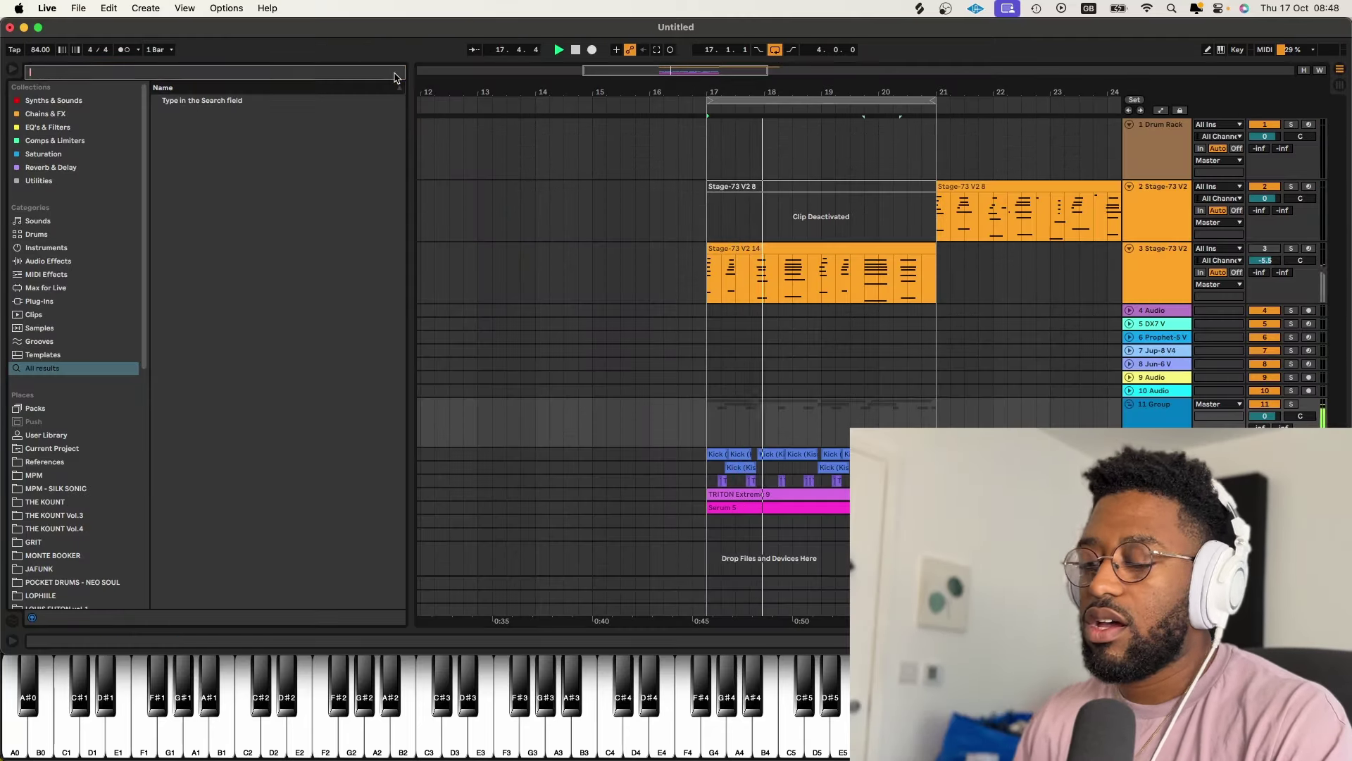
{"action": "type", "text": "drum"}
{"action": "key", "text": "Down"}
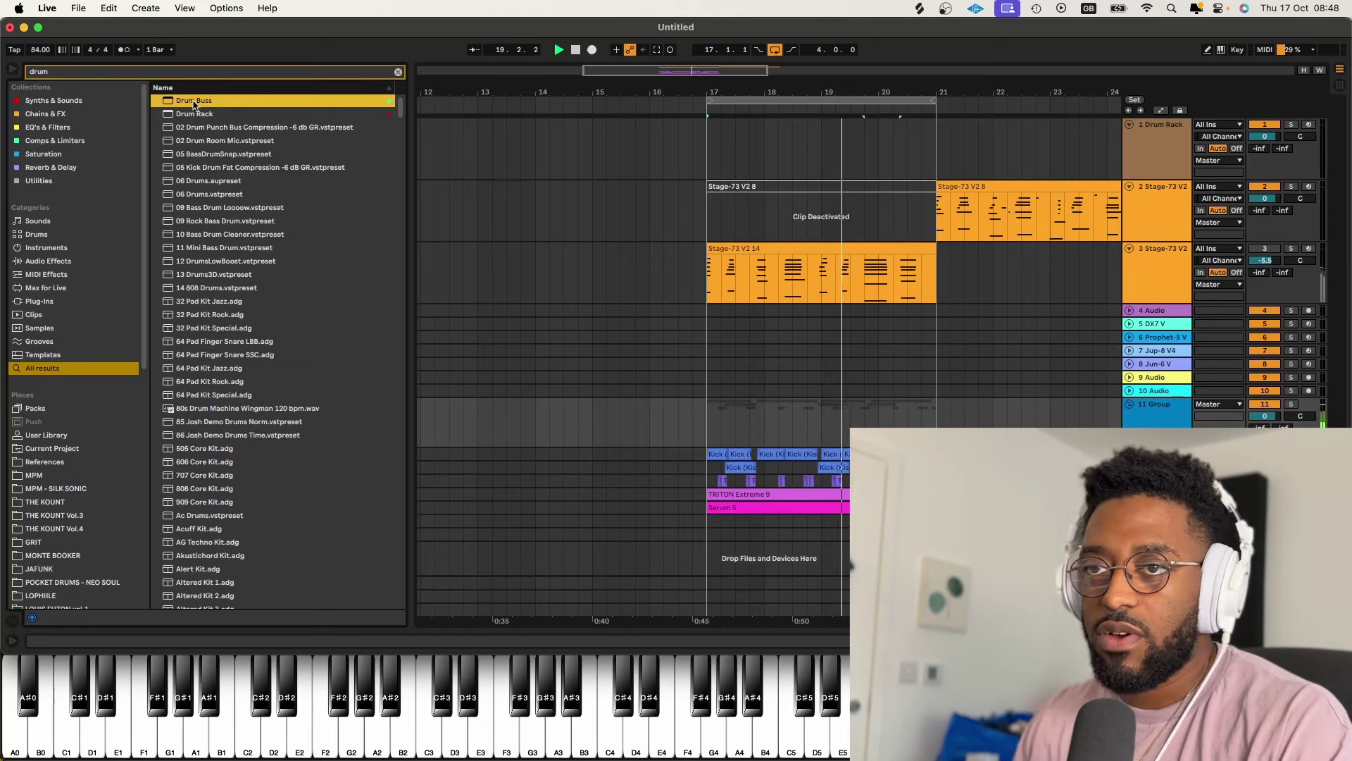
{"action": "key", "text": "Return"}
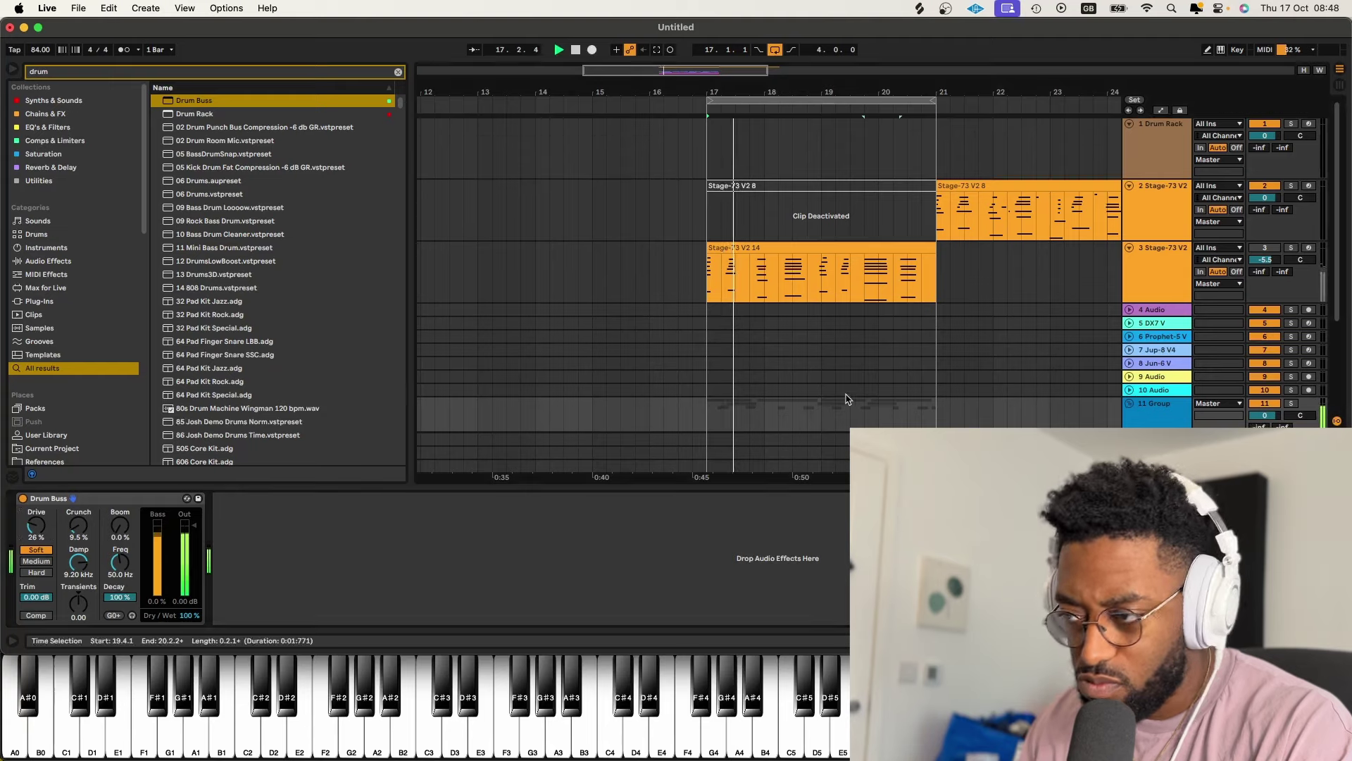
- Hide the device view and move the active Stage-73 V2 8 clip on track 2 from bar 21 to bar 25
{"action": "scroll", "coordinate": [984, 345], "scroll_direction": "down", "scroll_amount": 5}
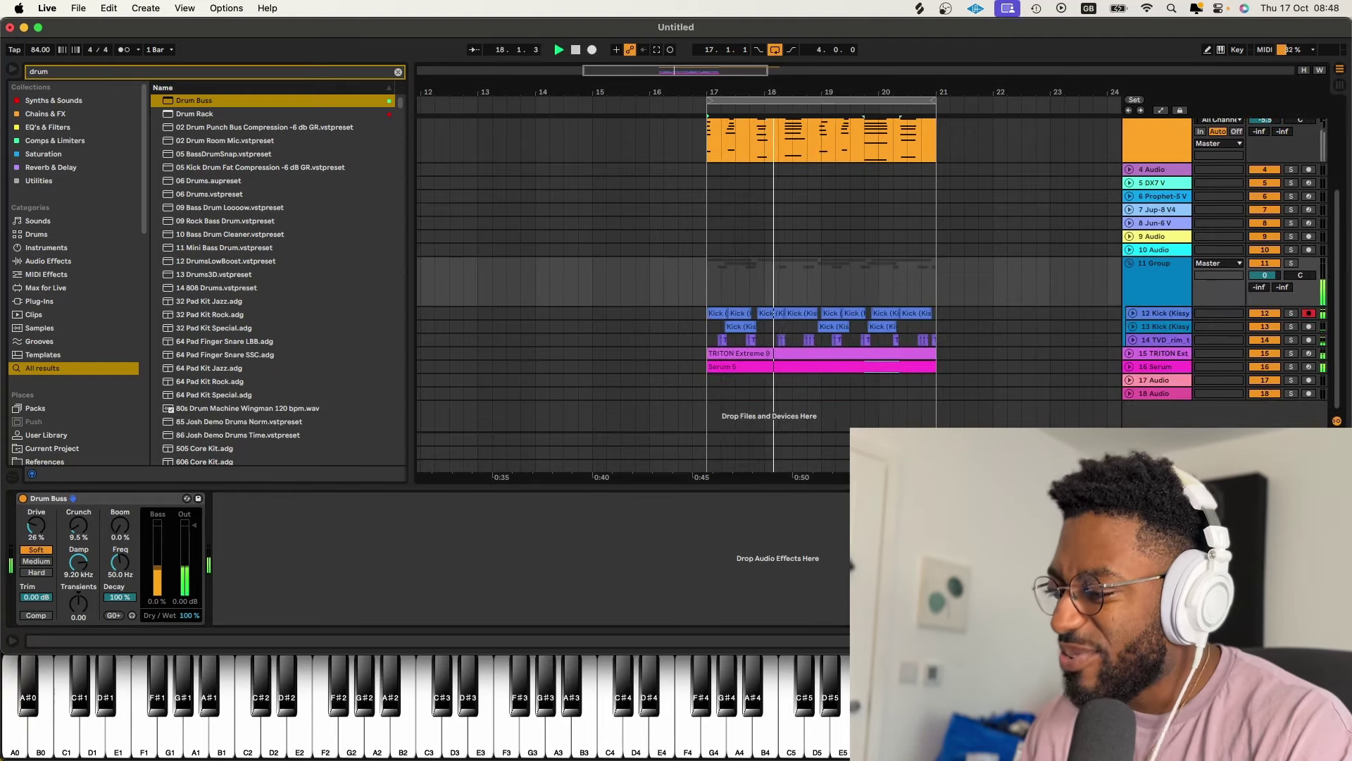
{"action": "key", "text": "super+alt+l"}
{"action": "scroll", "coordinate": [771, 225], "scroll_direction": "down", "scroll_amount": 3}
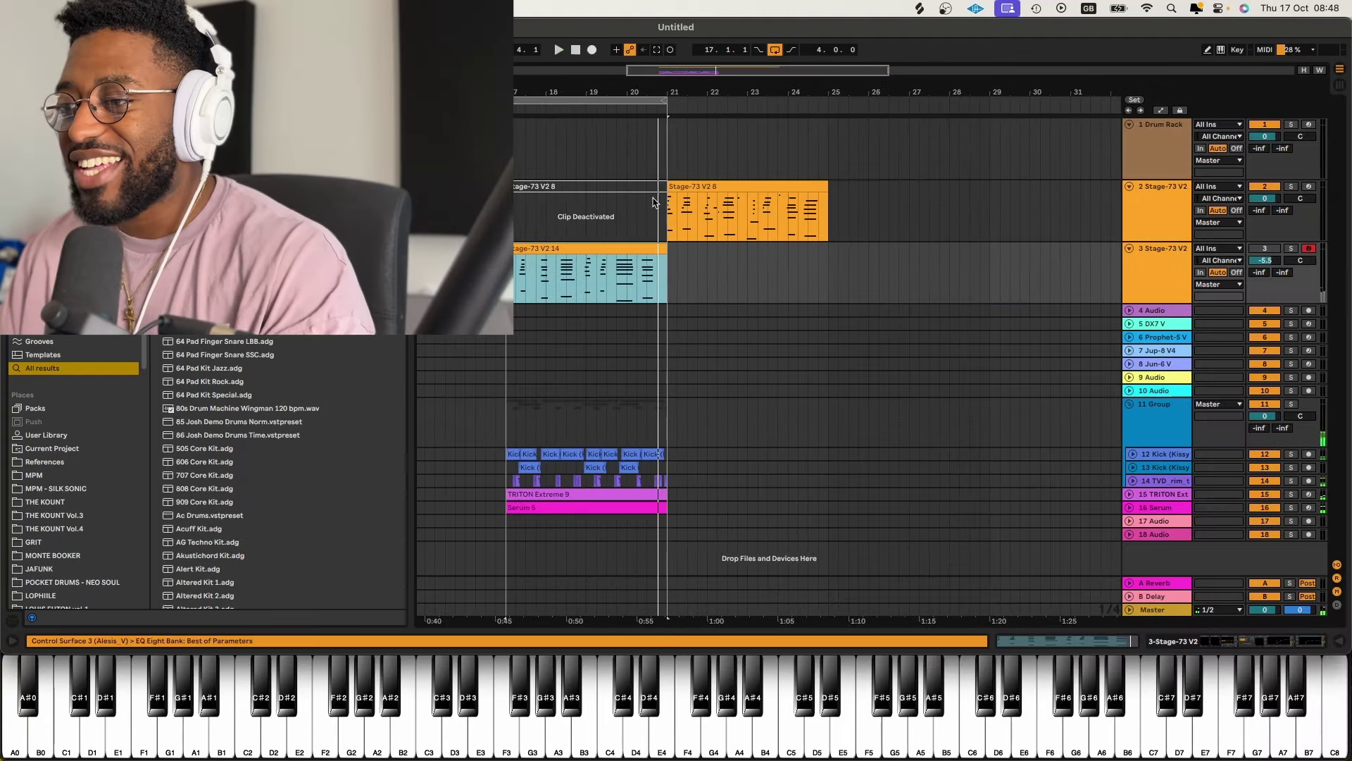
{"action": "left_click_drag", "start_coordinate": [770, 224], "coordinate": [932, 224]}
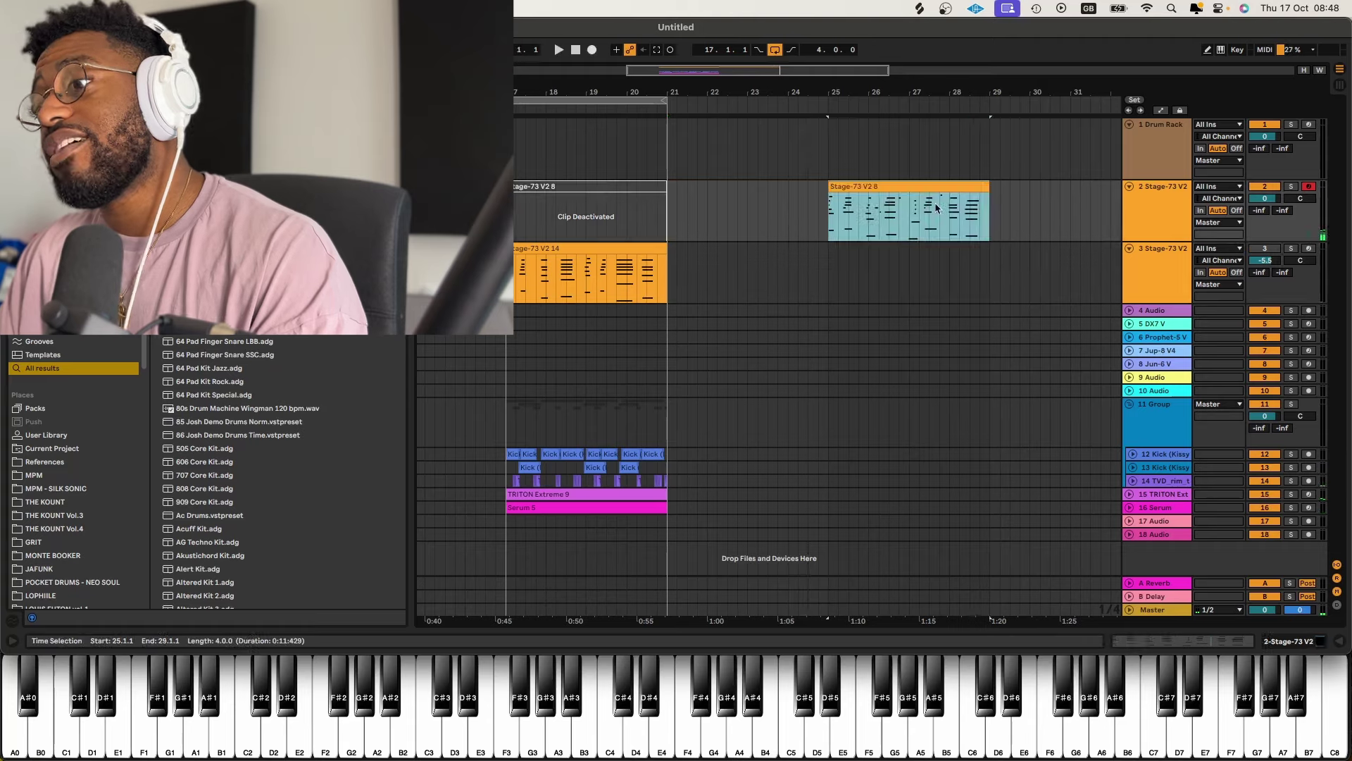
- Duplicate the four-bar section from bar 17 for the Stage-73 V2 14, drum, TRITON and Serum tracks, and move the loop to bar 21
{"action": "left_click_drag", "start_coordinate": [666, 484], "coordinate": [514, 270]}
{"action": "key", "text": "super+d"}
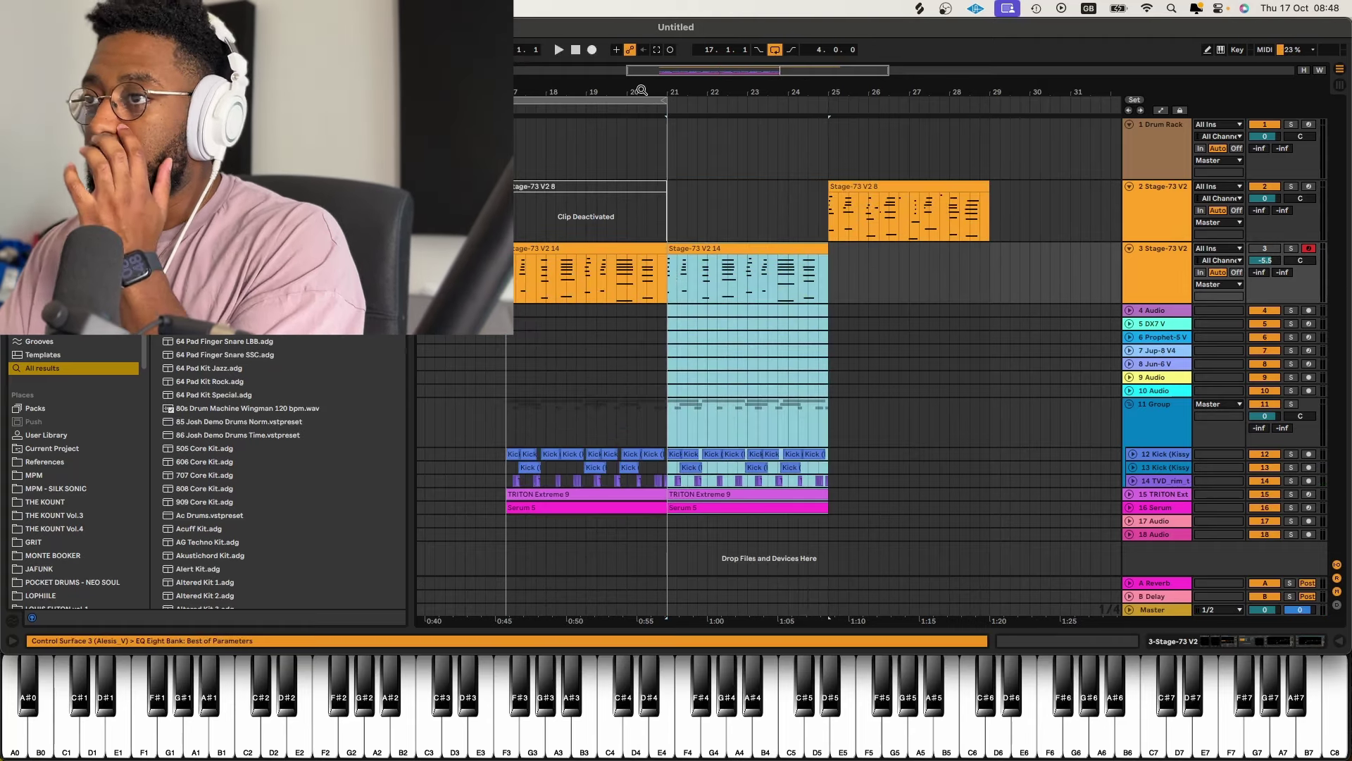
{"action": "left_click_drag", "start_coordinate": [639, 96], "coordinate": [803, 96]}
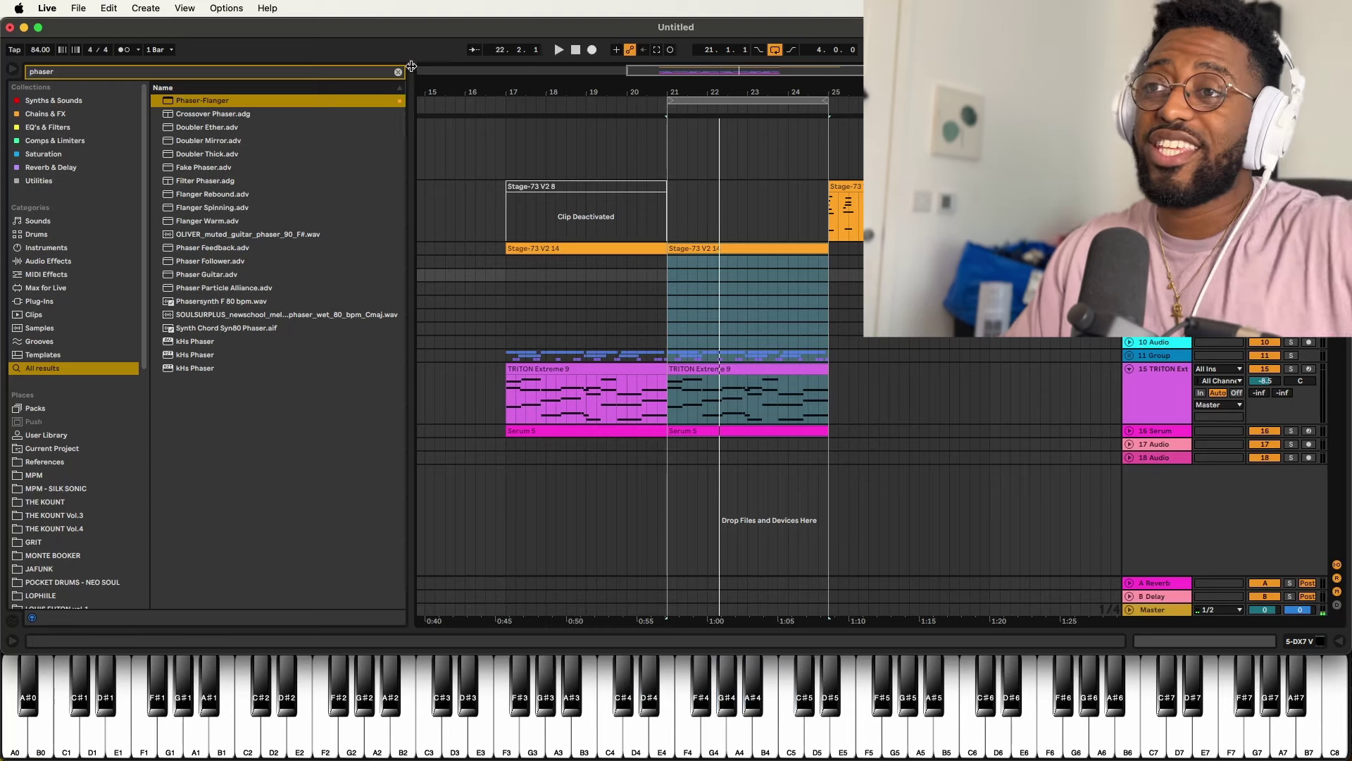
- Search for "shimm", and add UAD Pure Plate from the Reverb & Delay collection to the DX7 V track instead
{"action": "left_click", "coordinate": [397, 73]}
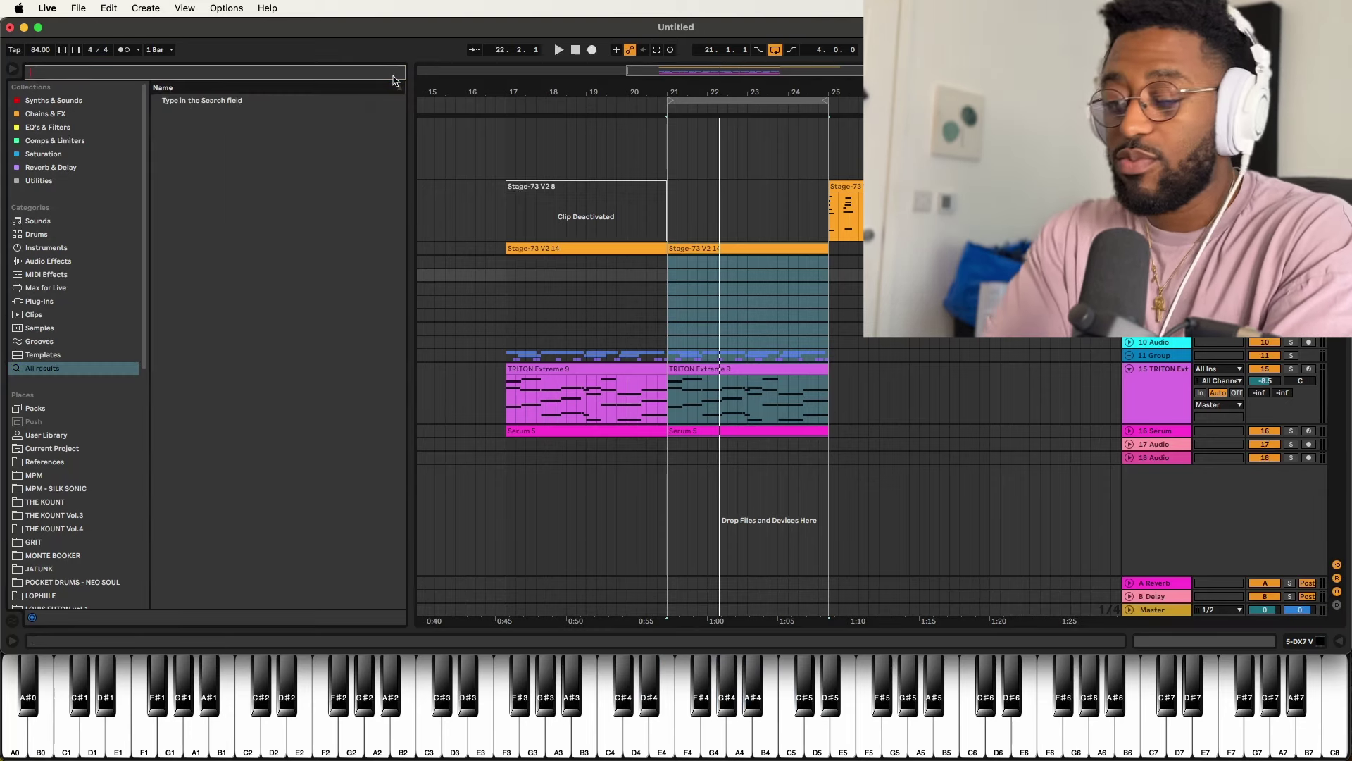
{"action": "type", "text": "shimm"}
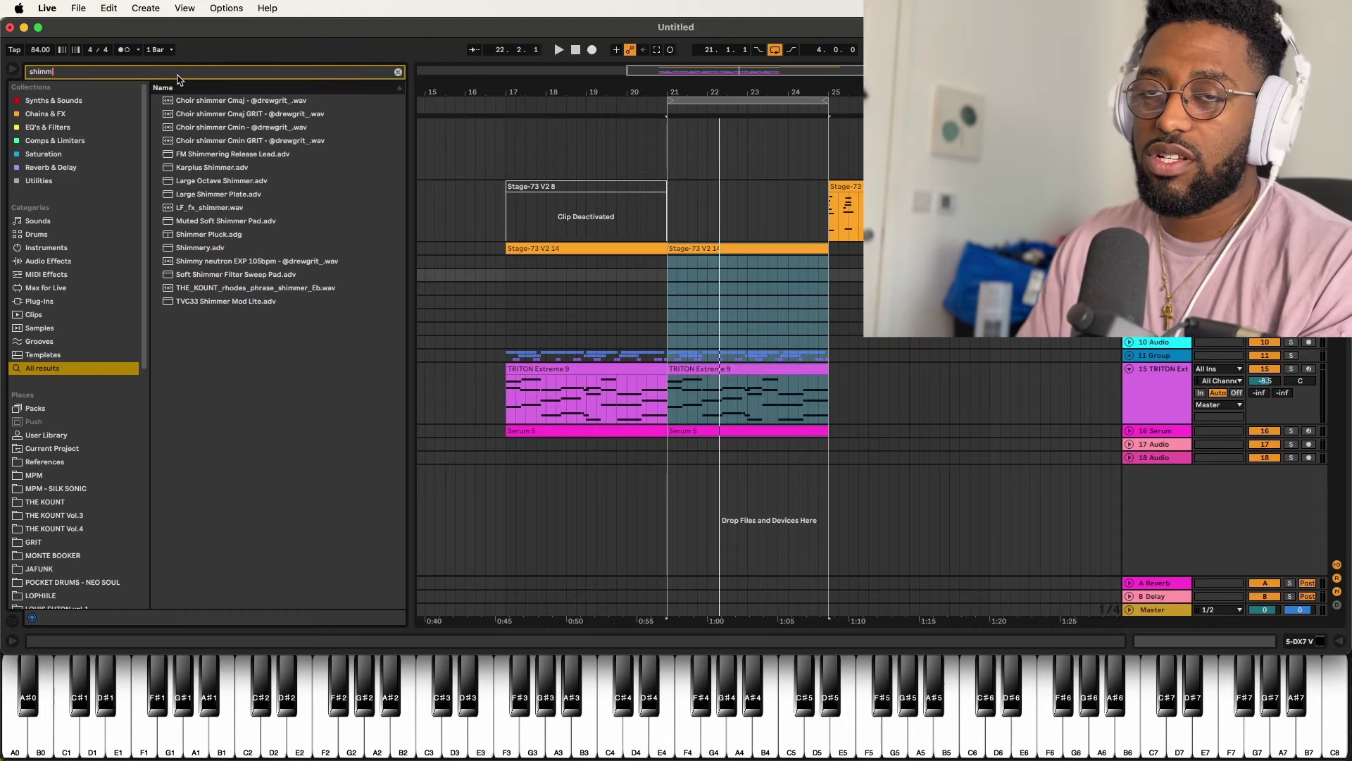
{"action": "left_click", "coordinate": [78, 141]}
{"action": "left_click", "coordinate": [51, 167]}
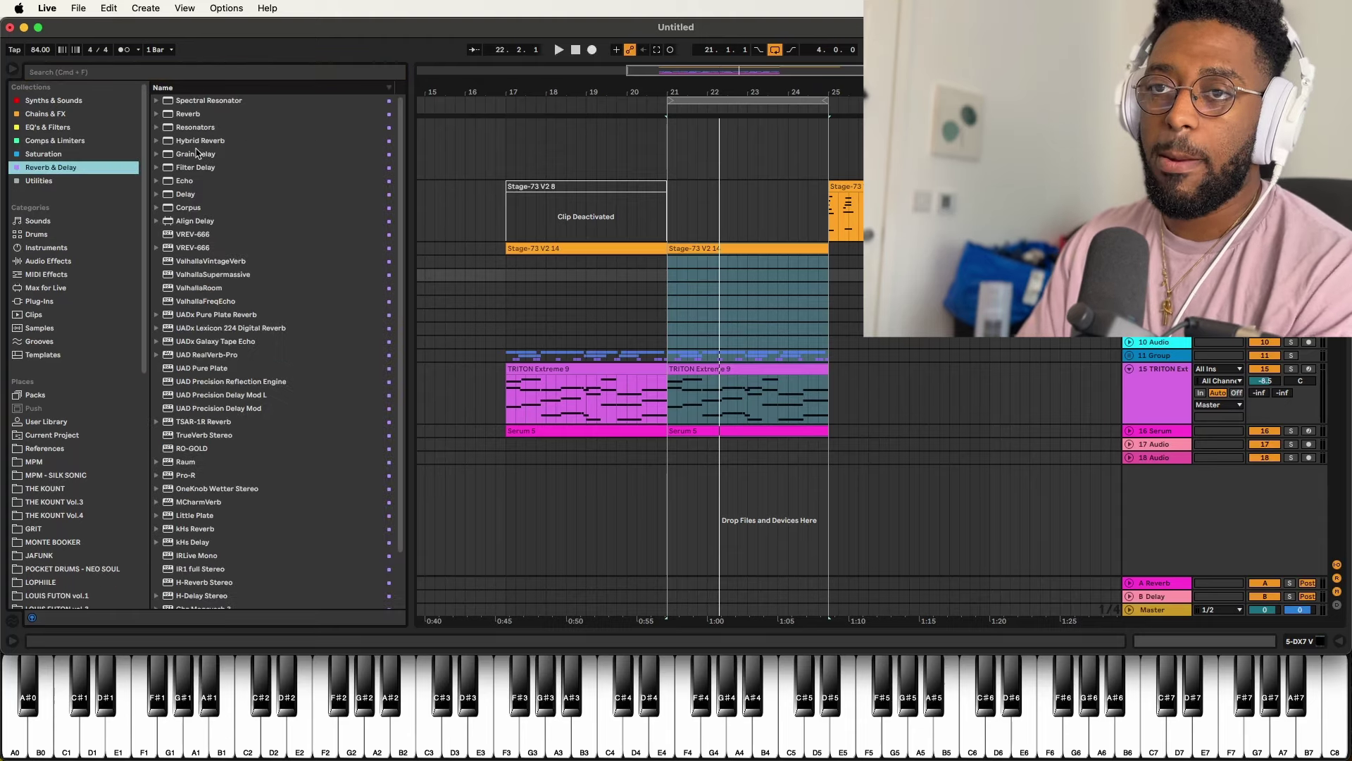
{"action": "left_click", "coordinate": [204, 325]}
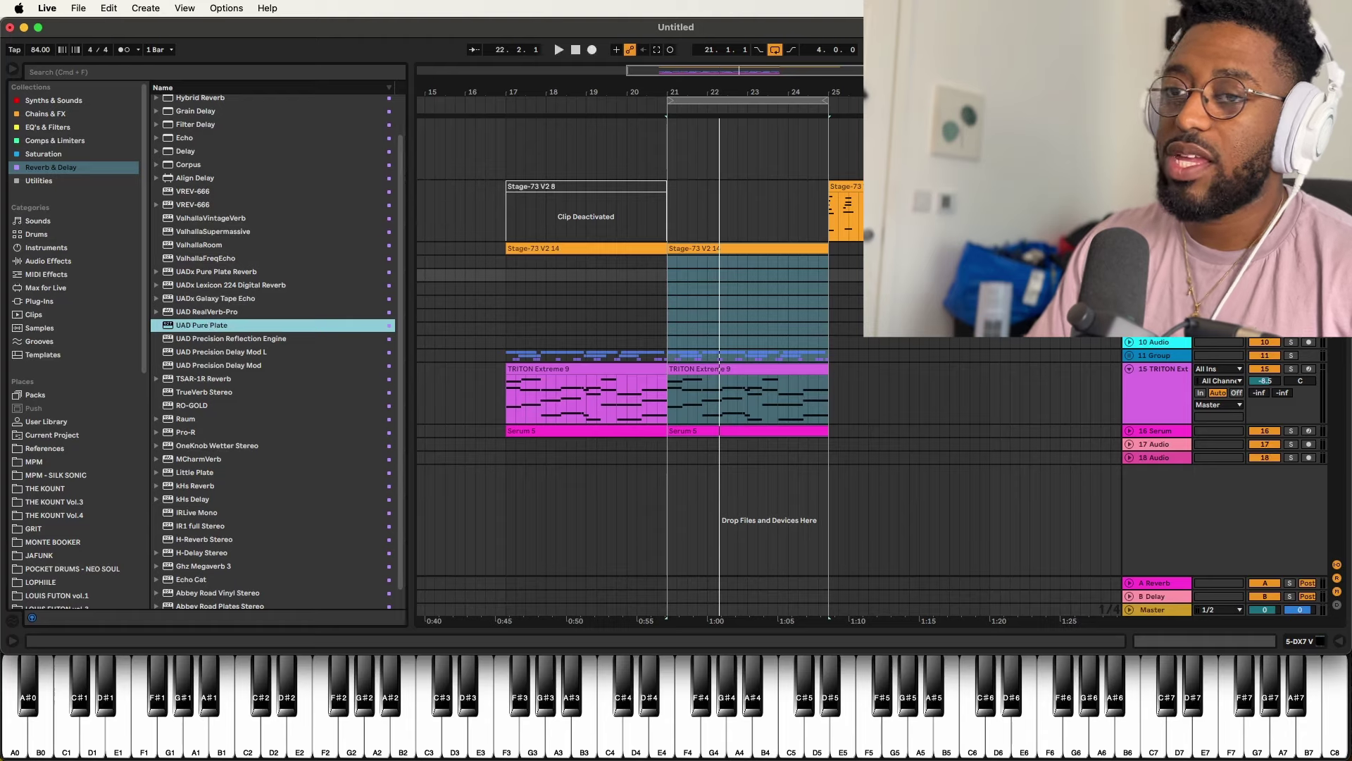
{"action": "key", "text": "Return"}
- Search all results for "ott", try OTT after UAD Pure Plate, toggle the reverb's Wet Solo, and delete OTT
{"action": "left_click", "coordinate": [215, 74]}
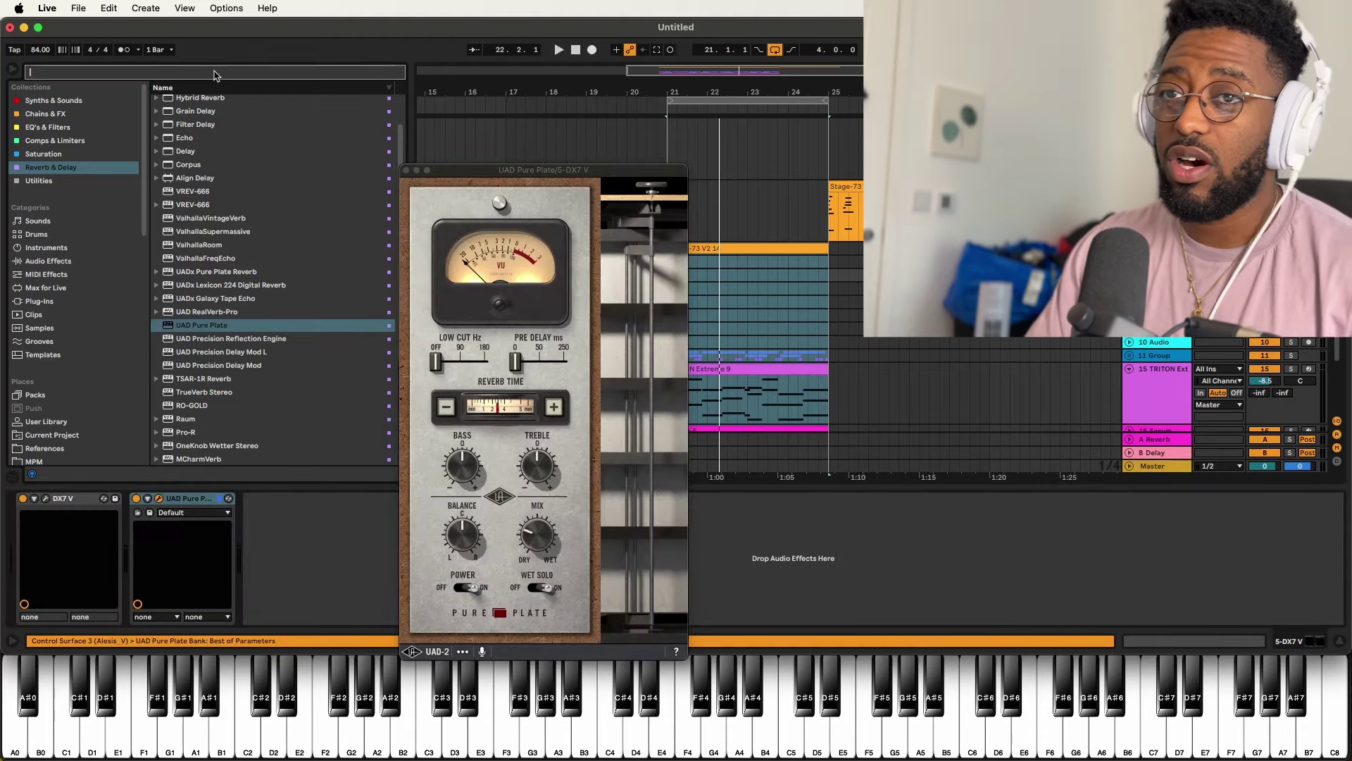
{"action": "type", "text": "ott"}
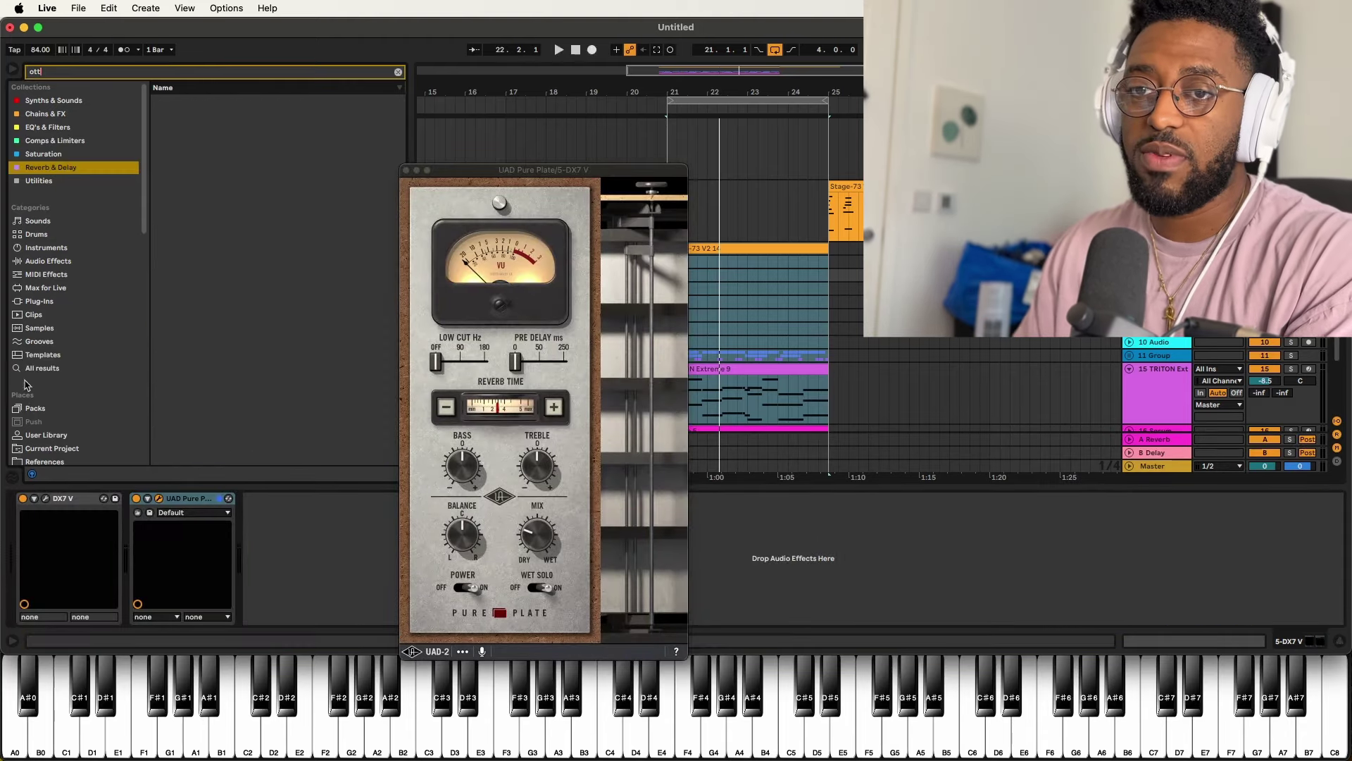
{"action": "left_click", "coordinate": [28, 368]}
{"action": "left_click_drag", "start_coordinate": [178, 106], "coordinate": [296, 549]}
{"action": "left_click", "coordinate": [539, 592]}
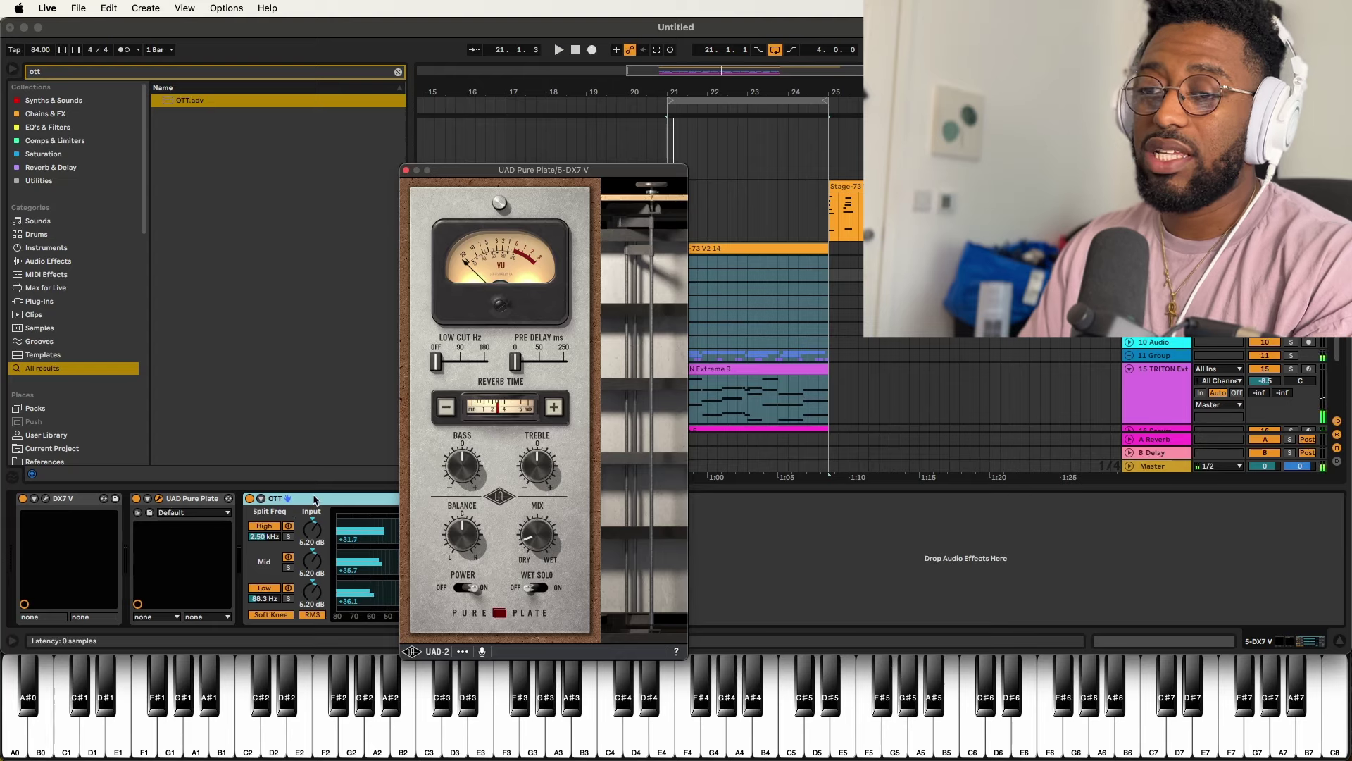
{"action": "left_click", "coordinate": [314, 500]}
{"action": "key", "text": "Delete"}
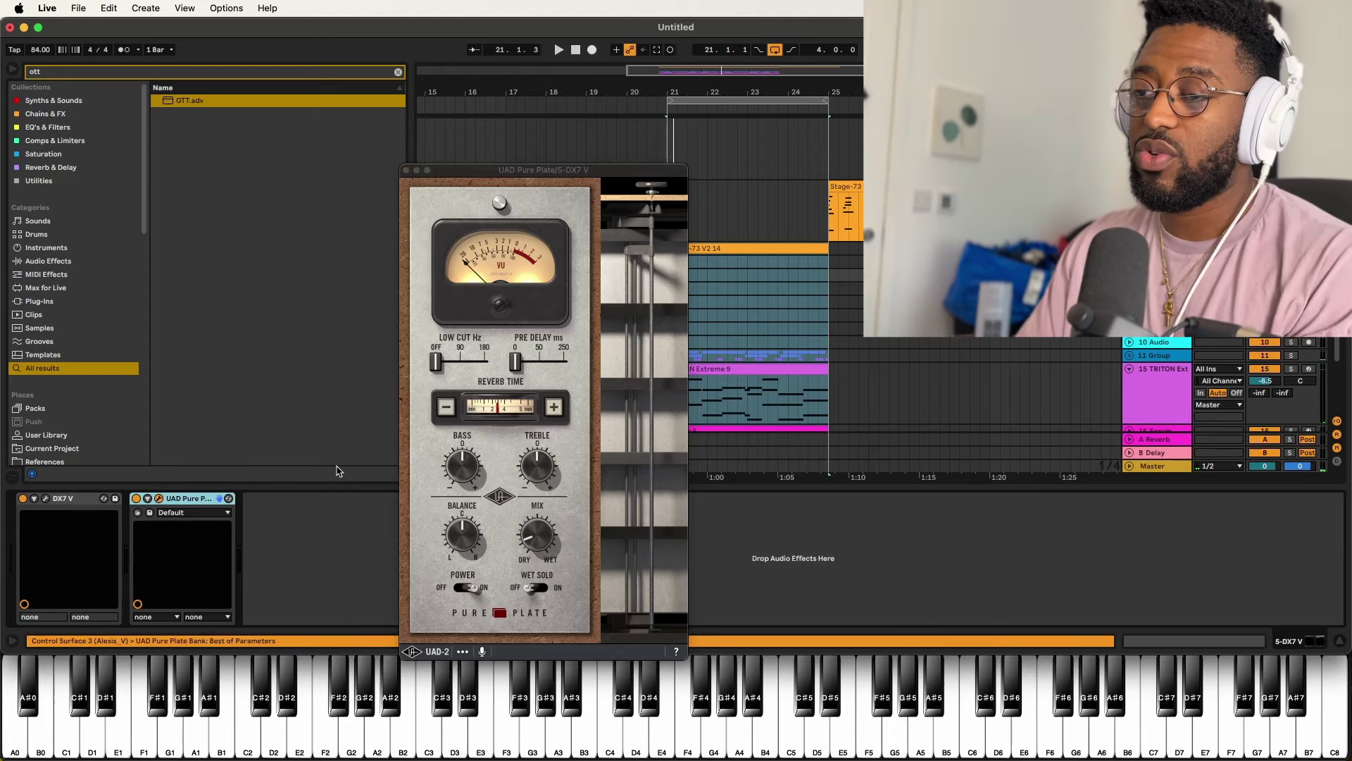
- Record a two-bar DX7 V part on its track from bar 21 to bar 23, and open the recorded clip
{"action": "left_click", "coordinate": [547, 418]}
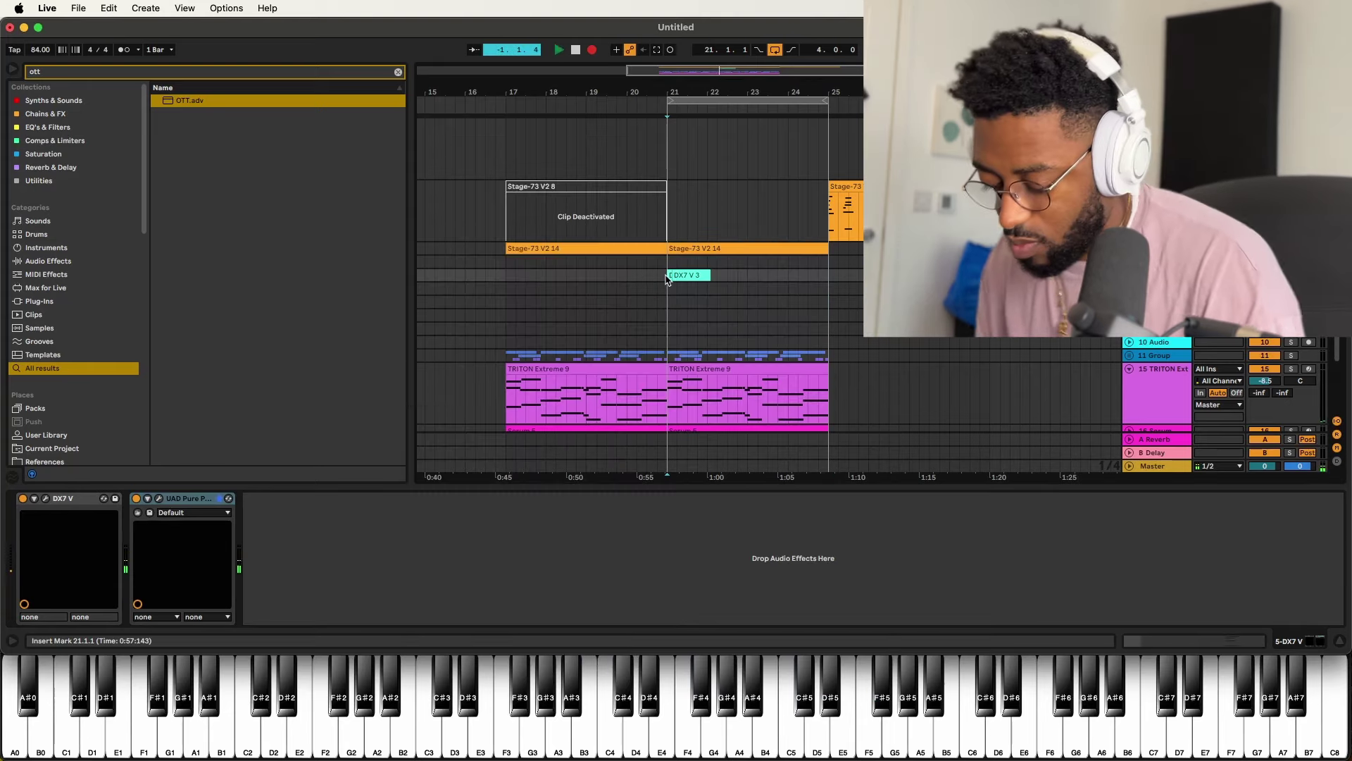
{"action": "left_click", "coordinate": [667, 279]}
{"action": "key", "text": "F9"}
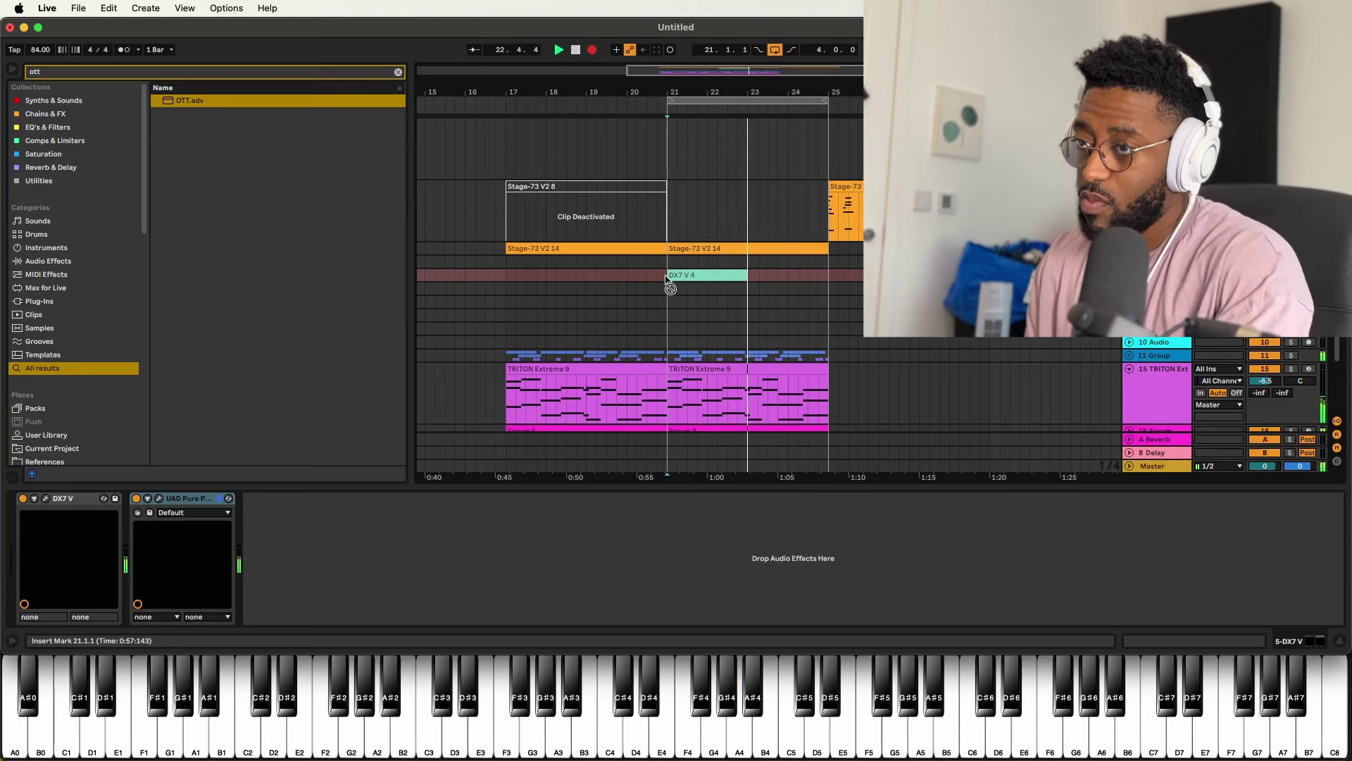
{"action": "key", "text": "F9"}
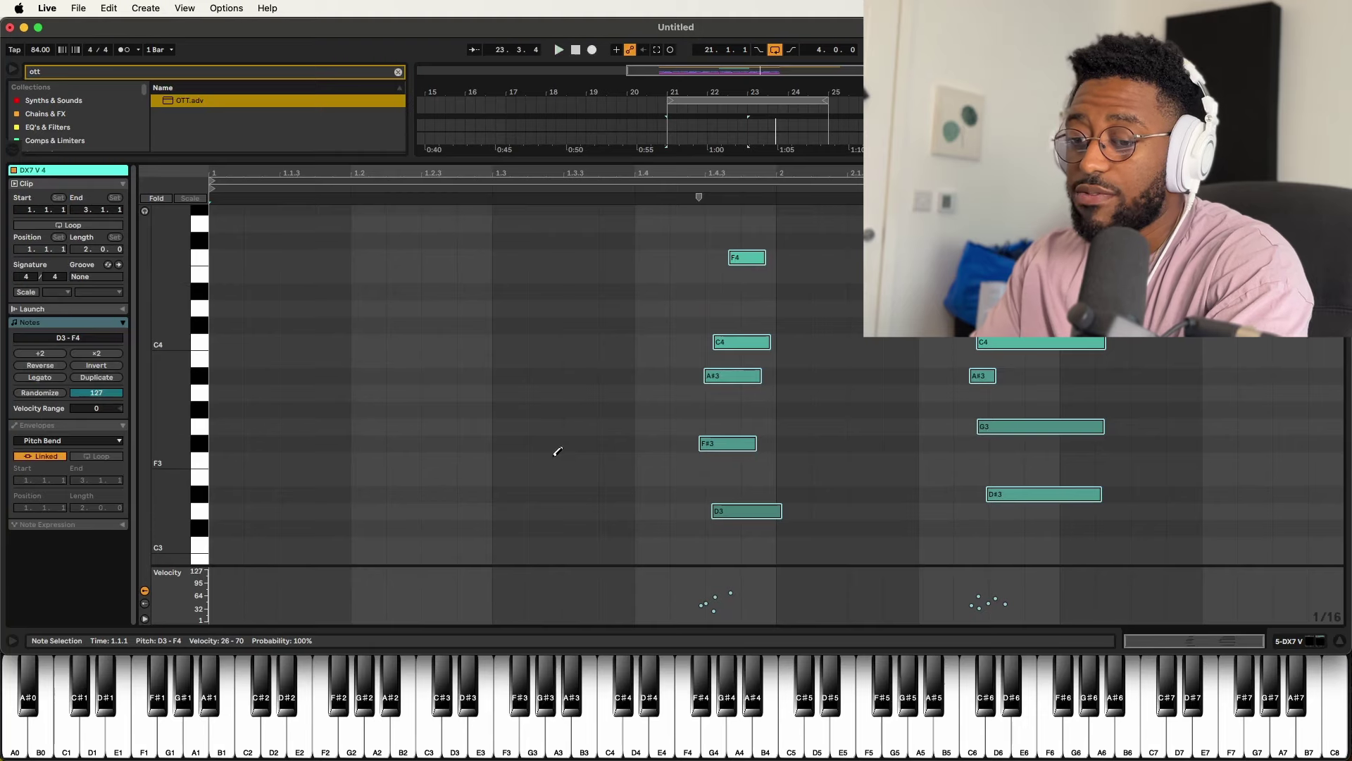
{"action": "left_click", "coordinate": [117, 426]}
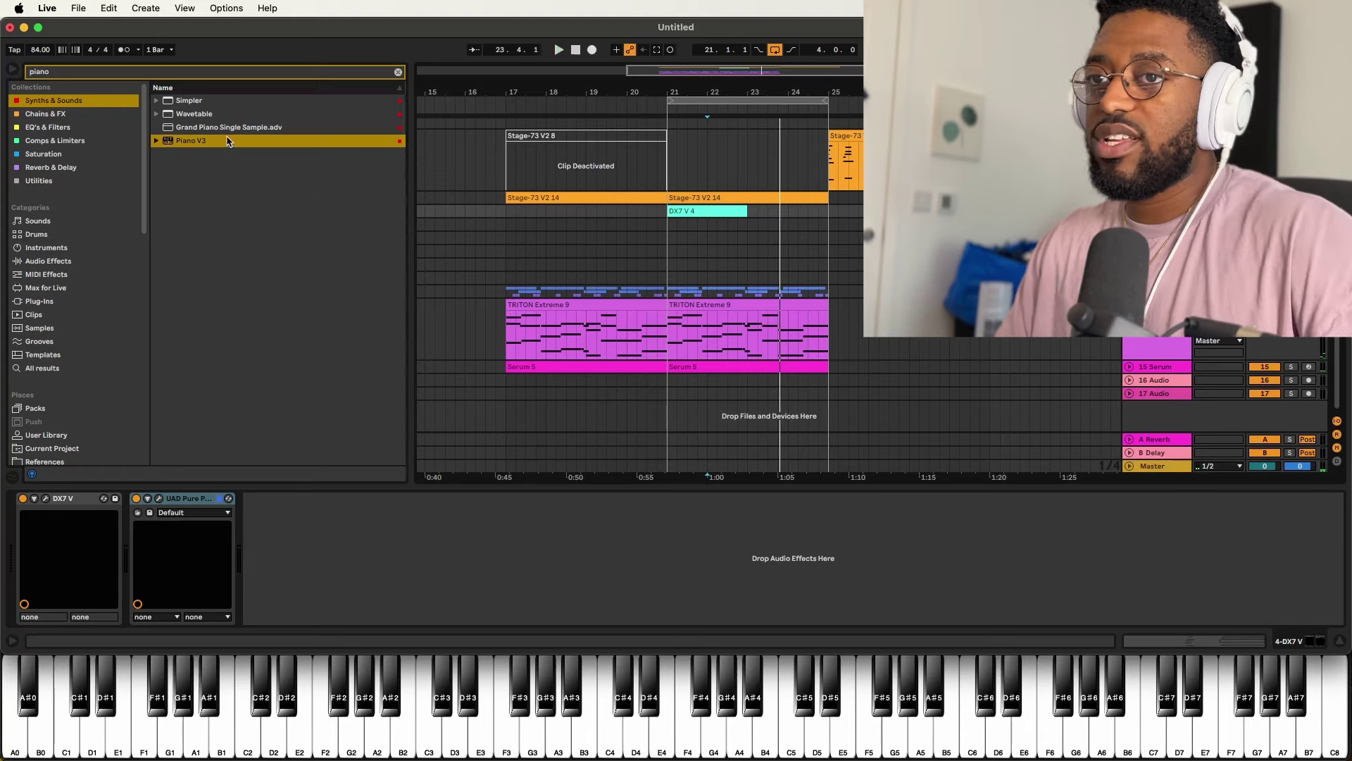
- Search the Synths & Sounds collection for "piano", add Piano V3 as a new track below 17 Audio, and play the loop from bar 21
{"action": "left_click_drag", "start_coordinate": [228, 141], "coordinate": [1186, 416]}
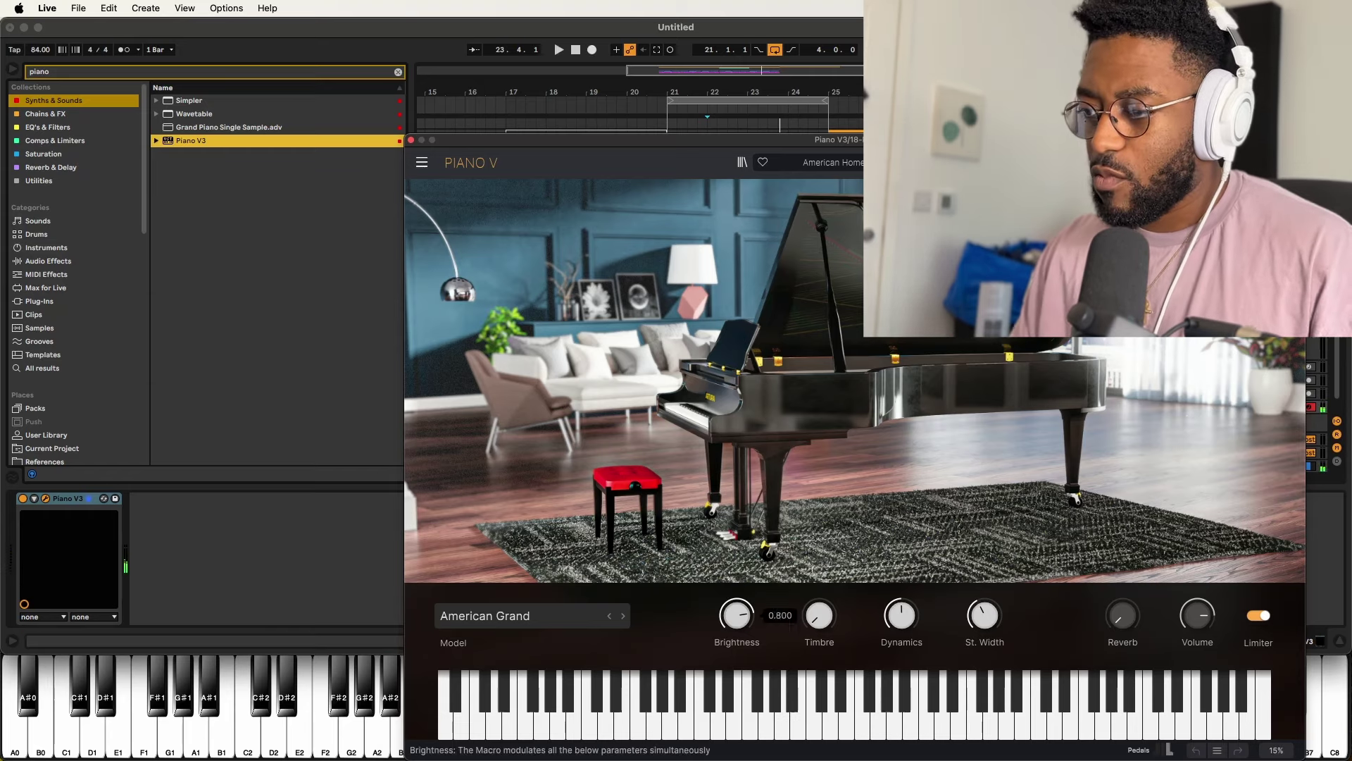
{"action": "key", "text": "super+alt+p"}
{"action": "left_click", "coordinate": [664, 367]}
{"action": "key", "text": "space"}
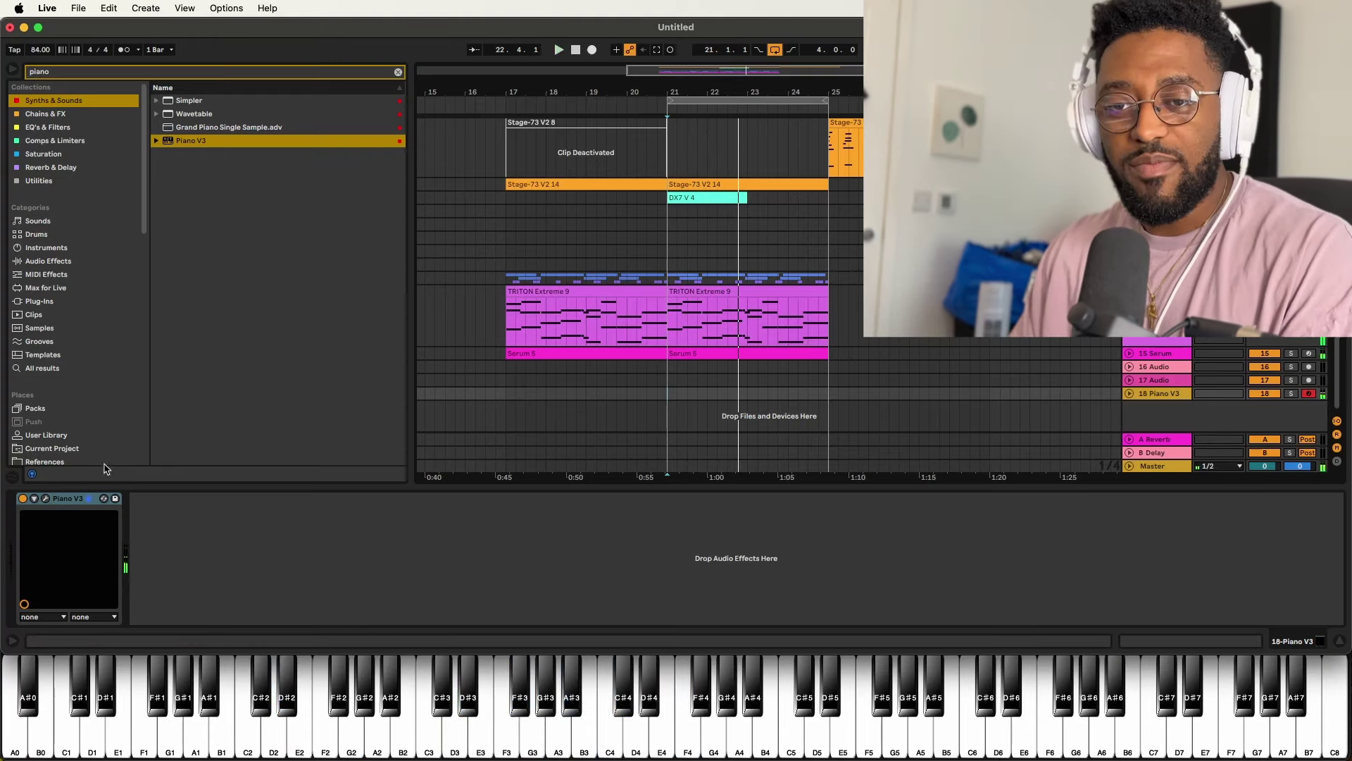
- Adjust Piano V3's Brightness, and record a four-bar piano clip from bar 21 to bar 25
{"action": "left_click", "coordinate": [47, 498]}
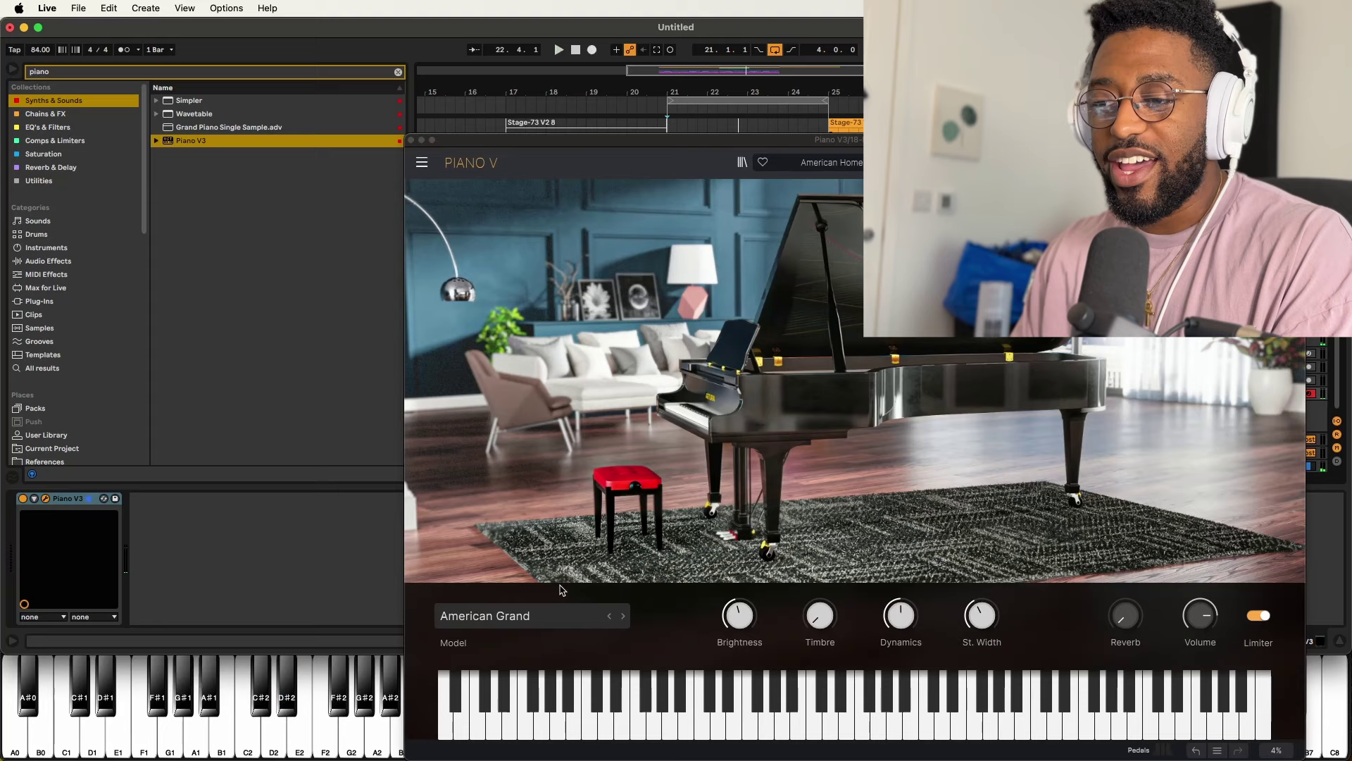
{"action": "left_click", "coordinate": [740, 616]}
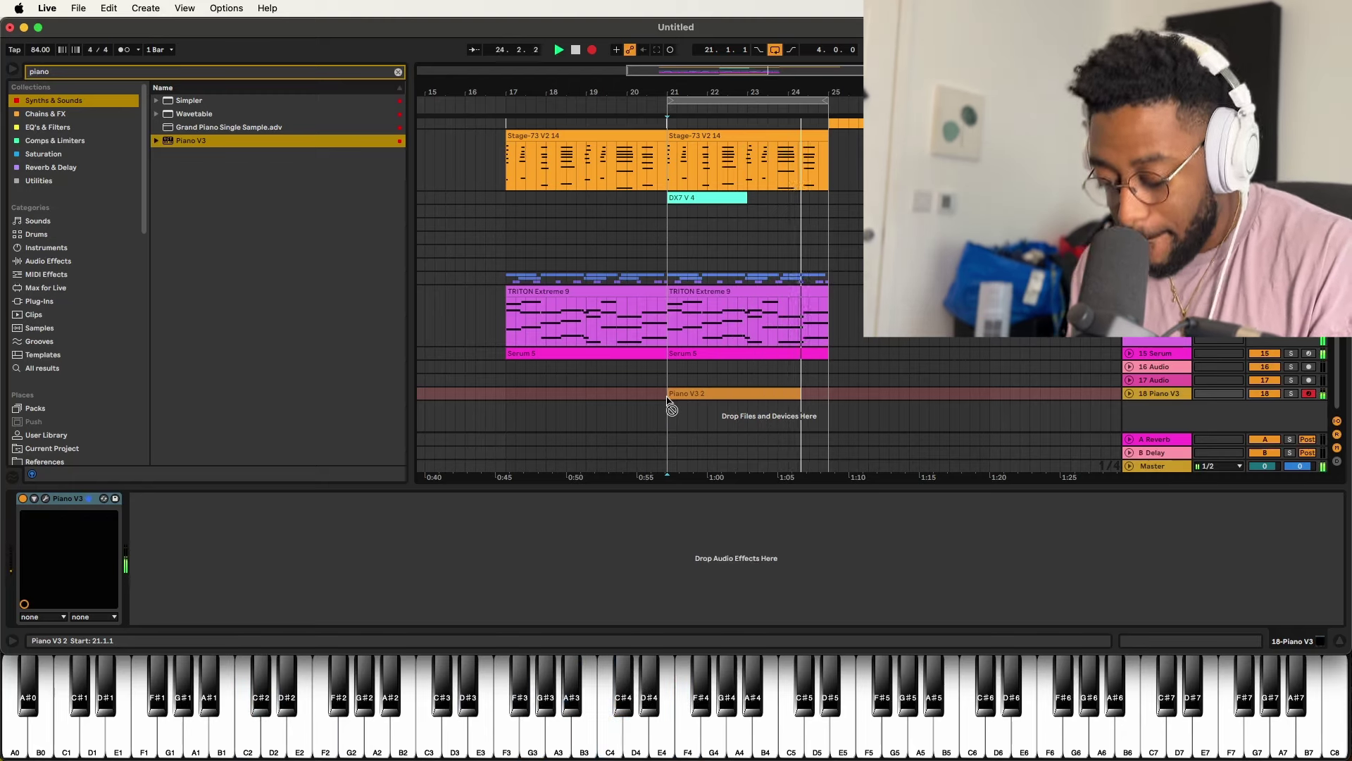
{"action": "key", "text": "F9"}
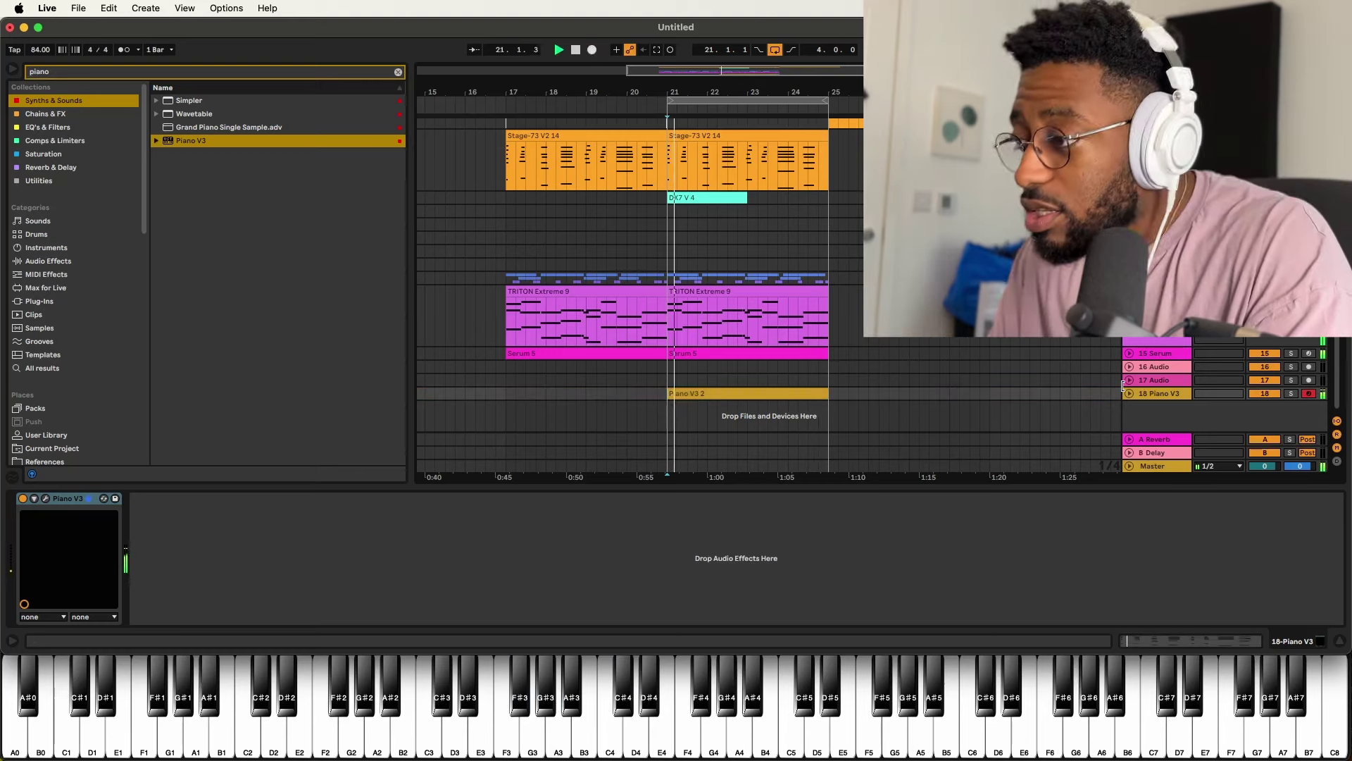
- Unfold the Piano V3 track, inspect its new clip's 64: Sustain Pedal envelope, and hide the clip view
{"action": "left_click", "coordinate": [1129, 394]}
{"action": "double_click", "coordinate": [663, 382]}
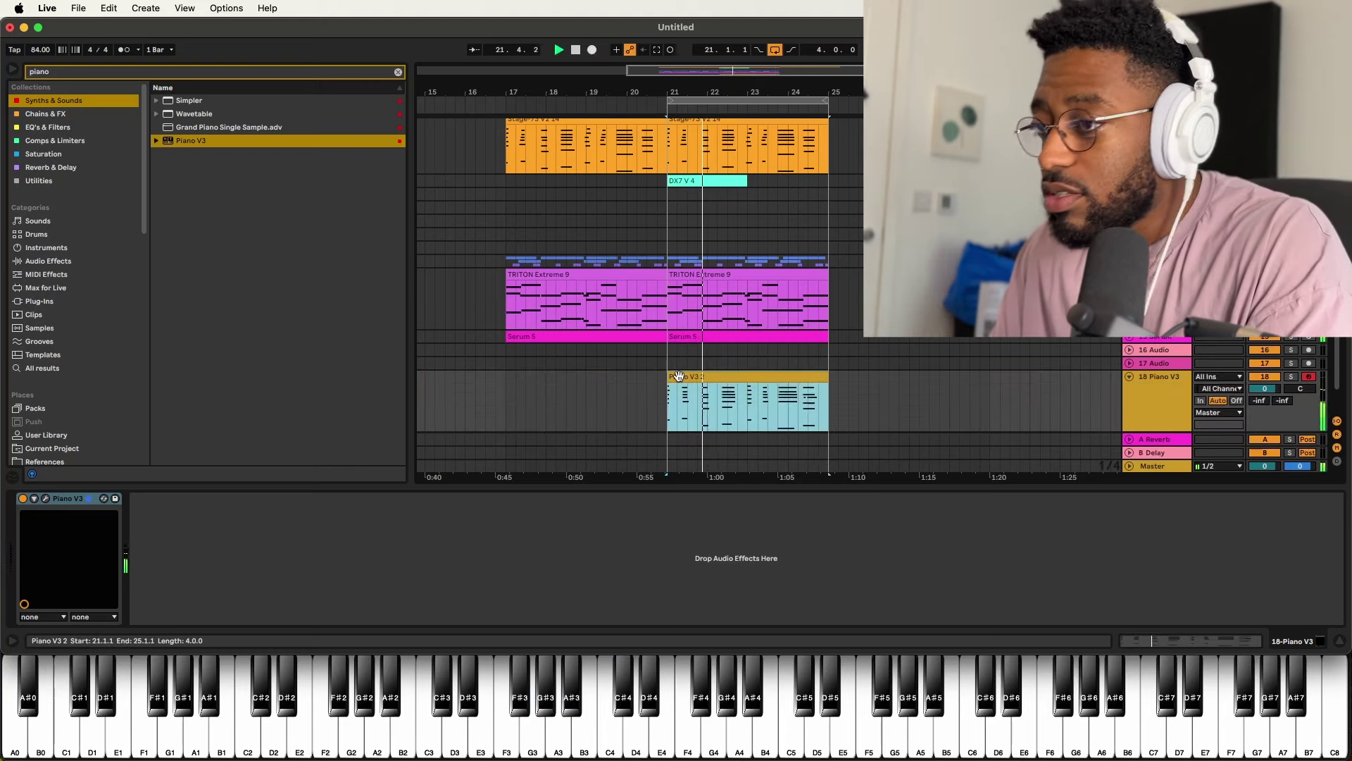
{"action": "left_click_drag", "start_coordinate": [197, 484], "coordinate": [205, 338]}
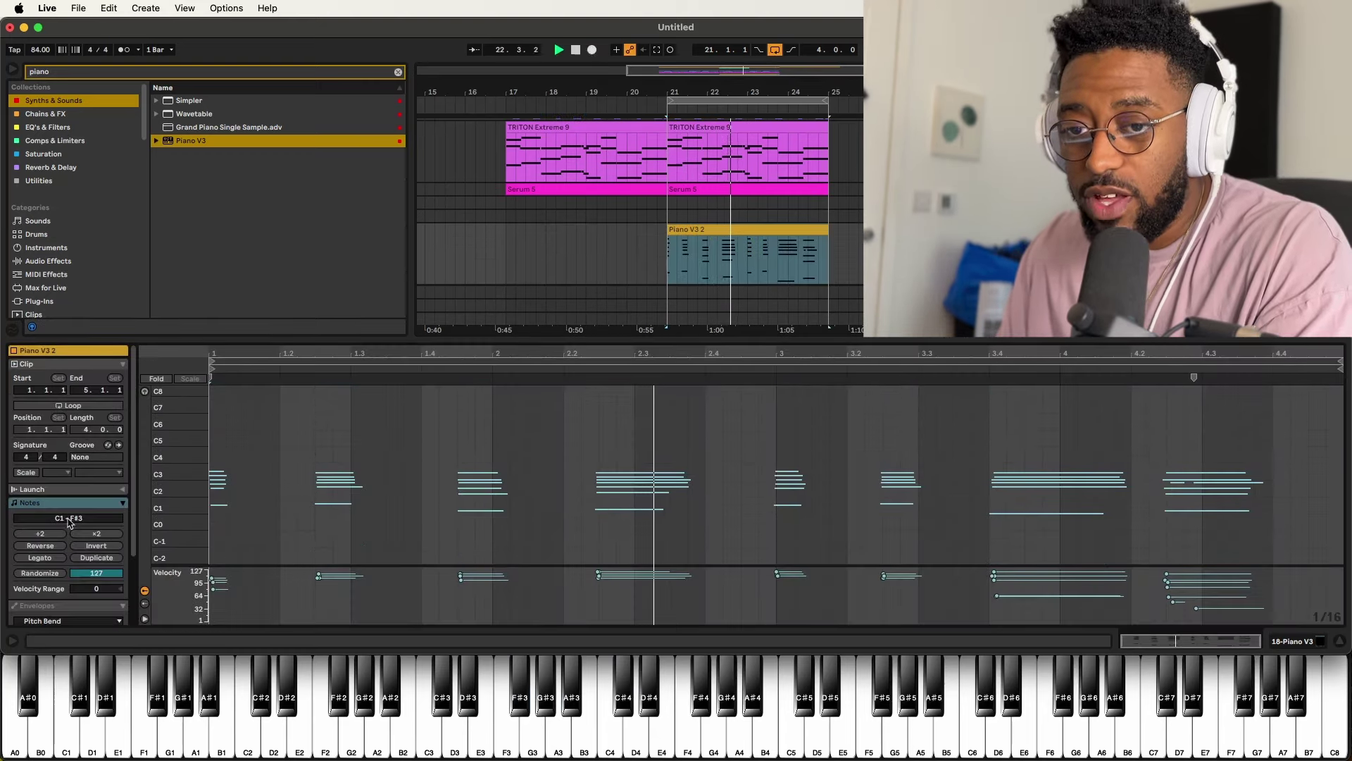
{"action": "scroll", "coordinate": [67, 493], "scroll_direction": "down", "scroll_amount": 3}
{"action": "left_click", "coordinate": [49, 519]}
{"action": "left_click", "coordinate": [53, 535]}
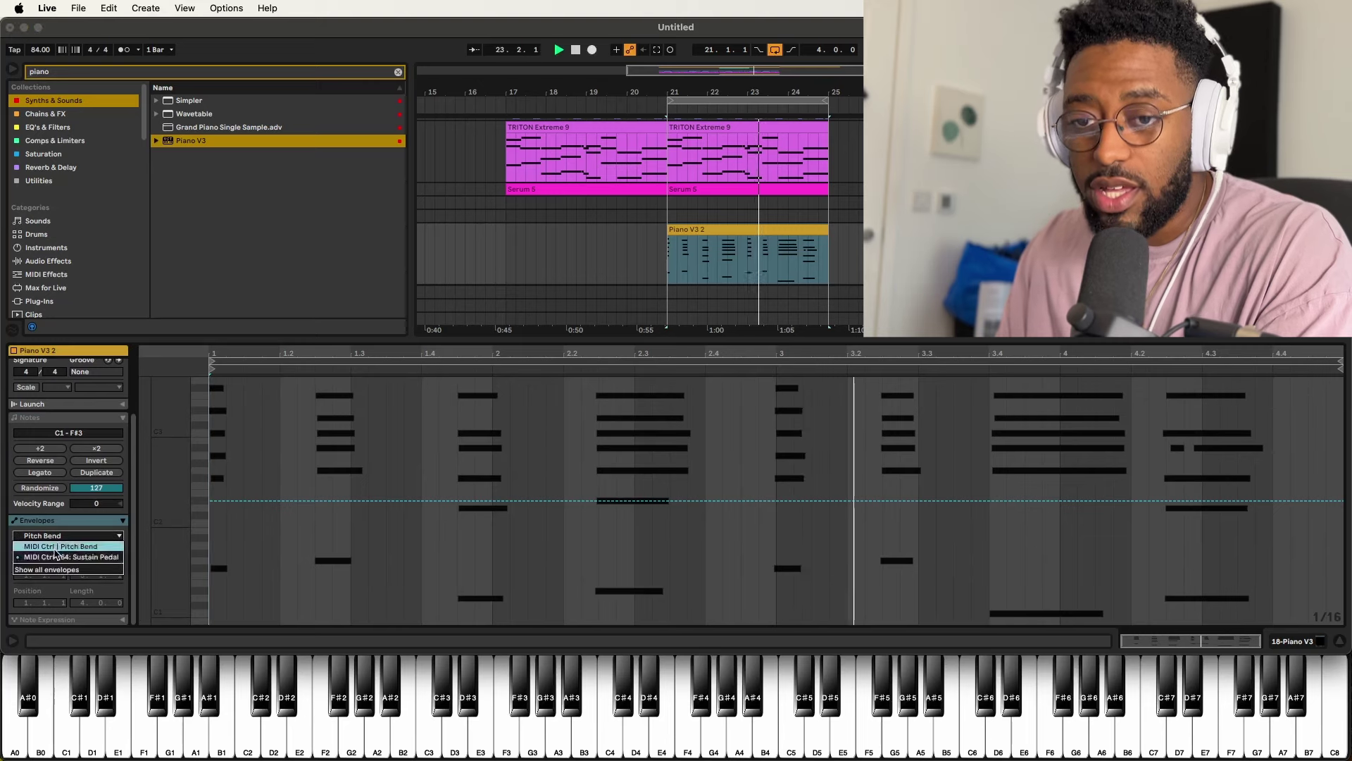
{"action": "left_click", "coordinate": [57, 556]}
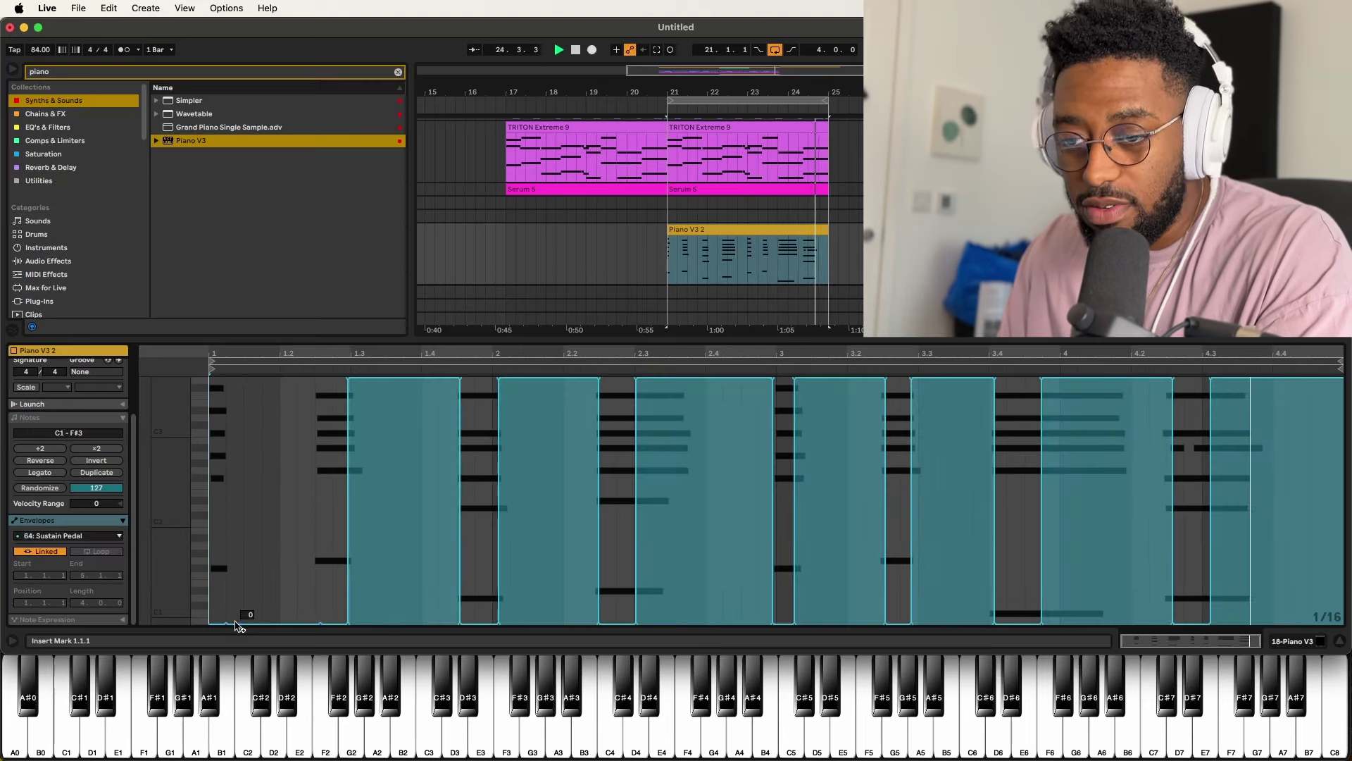
{"action": "key", "text": "super+alt+l"}
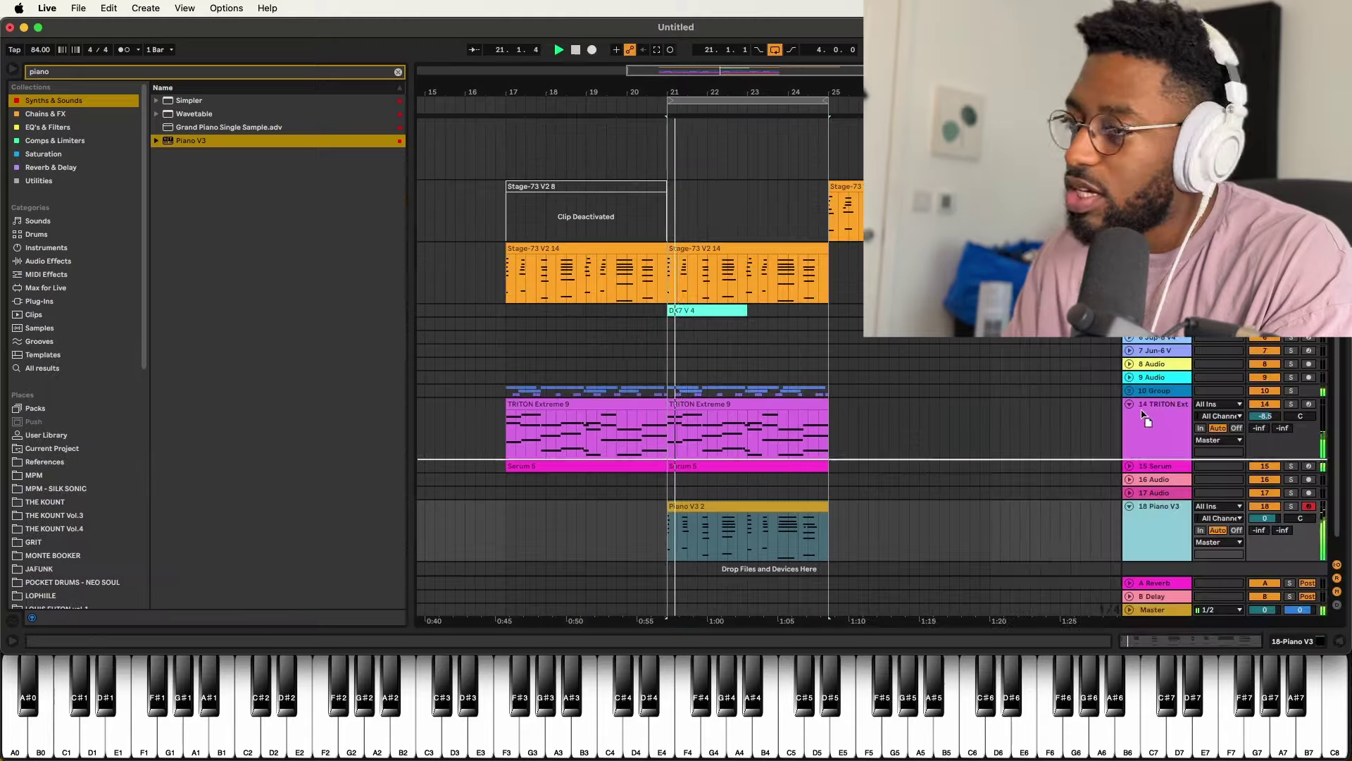
- Move the Piano V3 track directly above the DX7 V track, and fold the Piano V3 and neighbouring Stage-73 V2 tracks
{"action": "left_click_drag", "start_coordinate": [1159, 506], "coordinate": [1158, 303]}
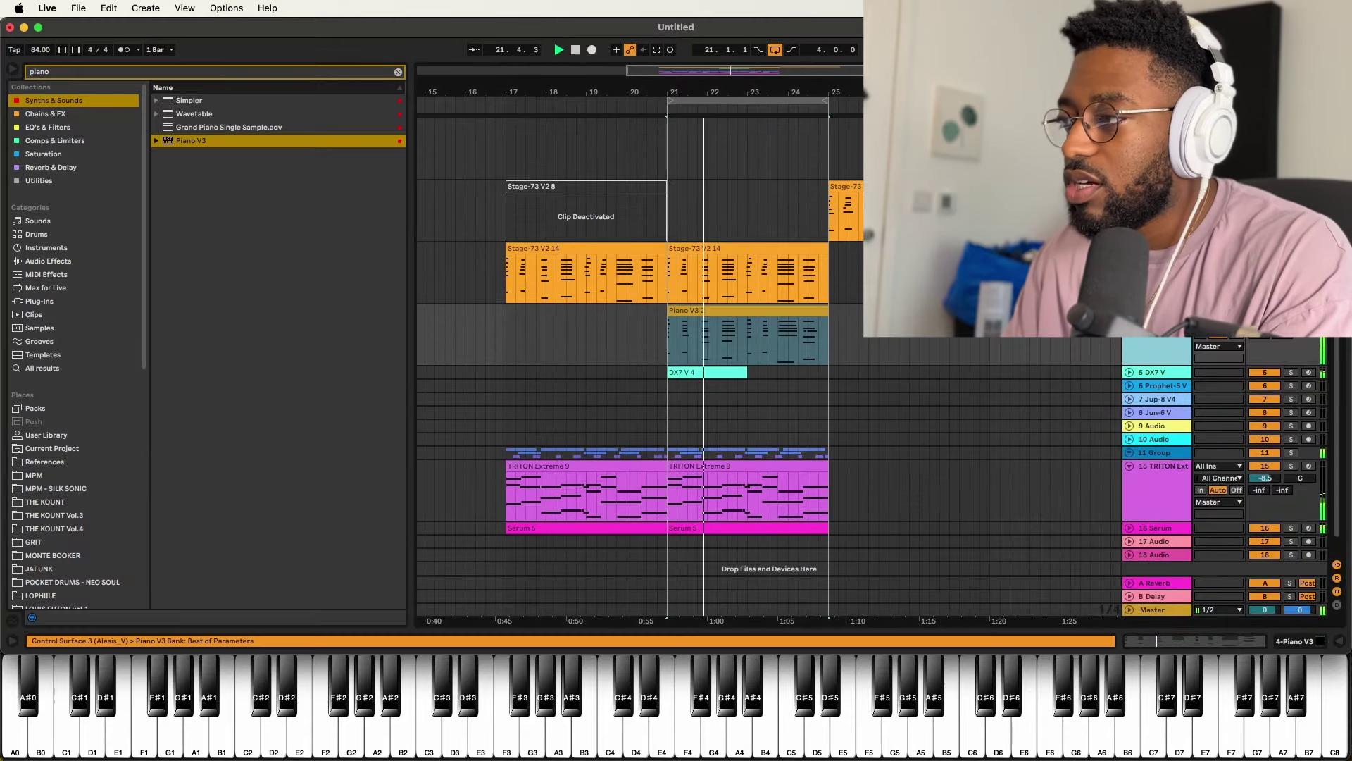
{"action": "left_click", "coordinate": [1129, 248]}
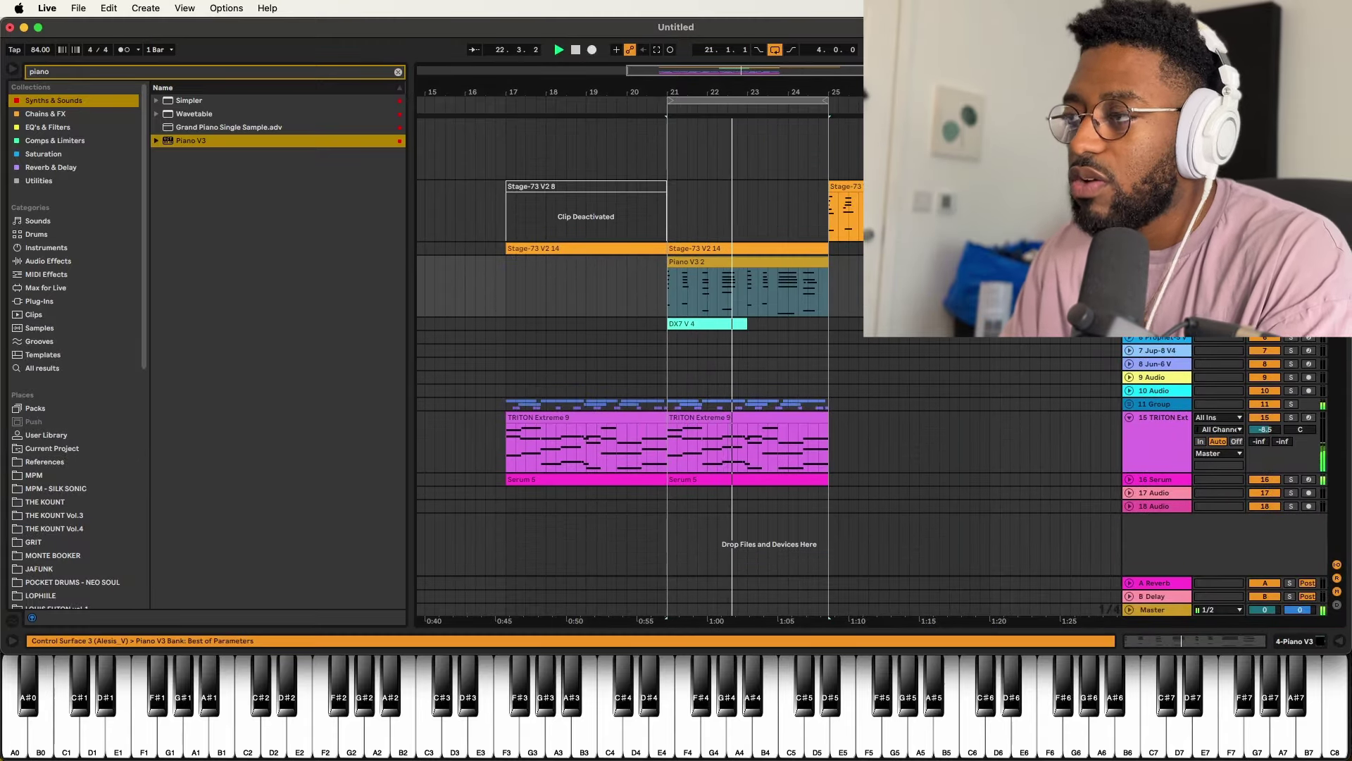
{"action": "left_click", "coordinate": [848, 218]}
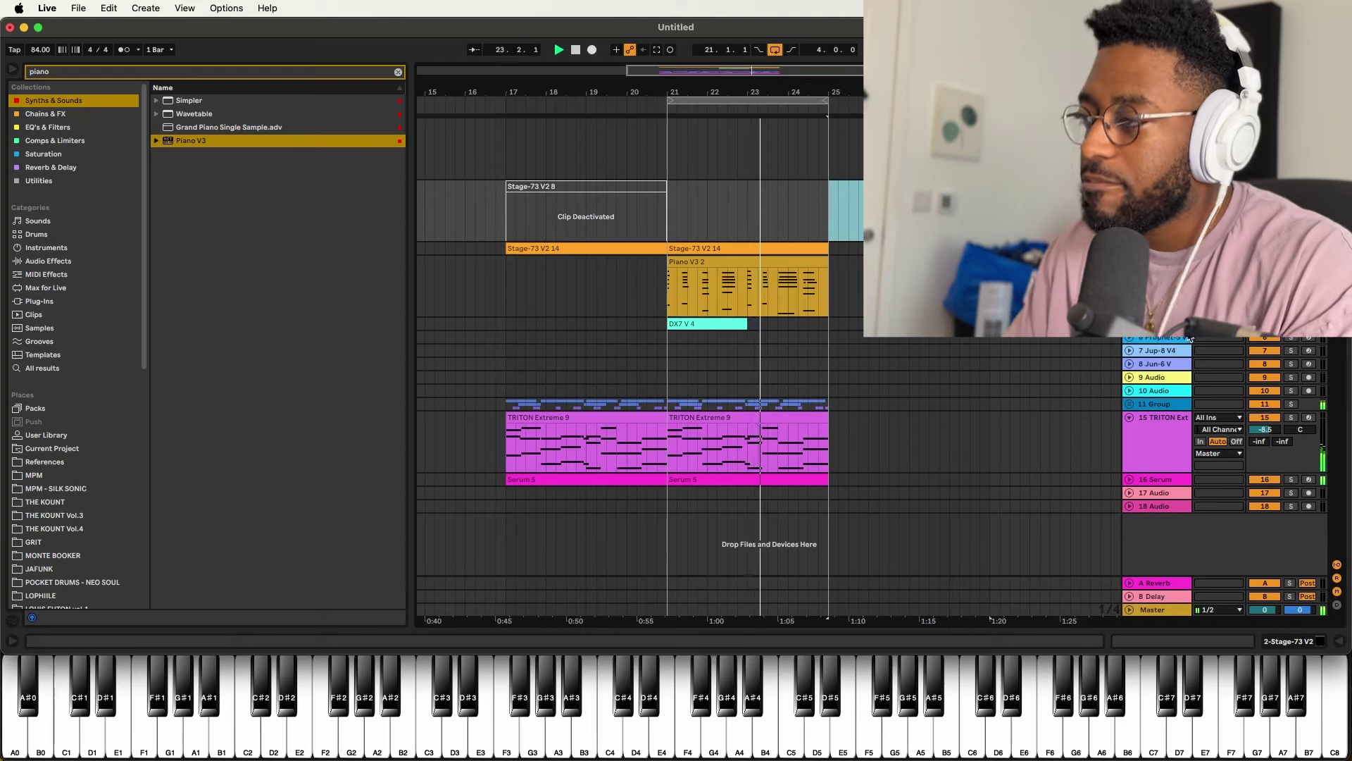
{"action": "left_click", "coordinate": [1129, 262]}
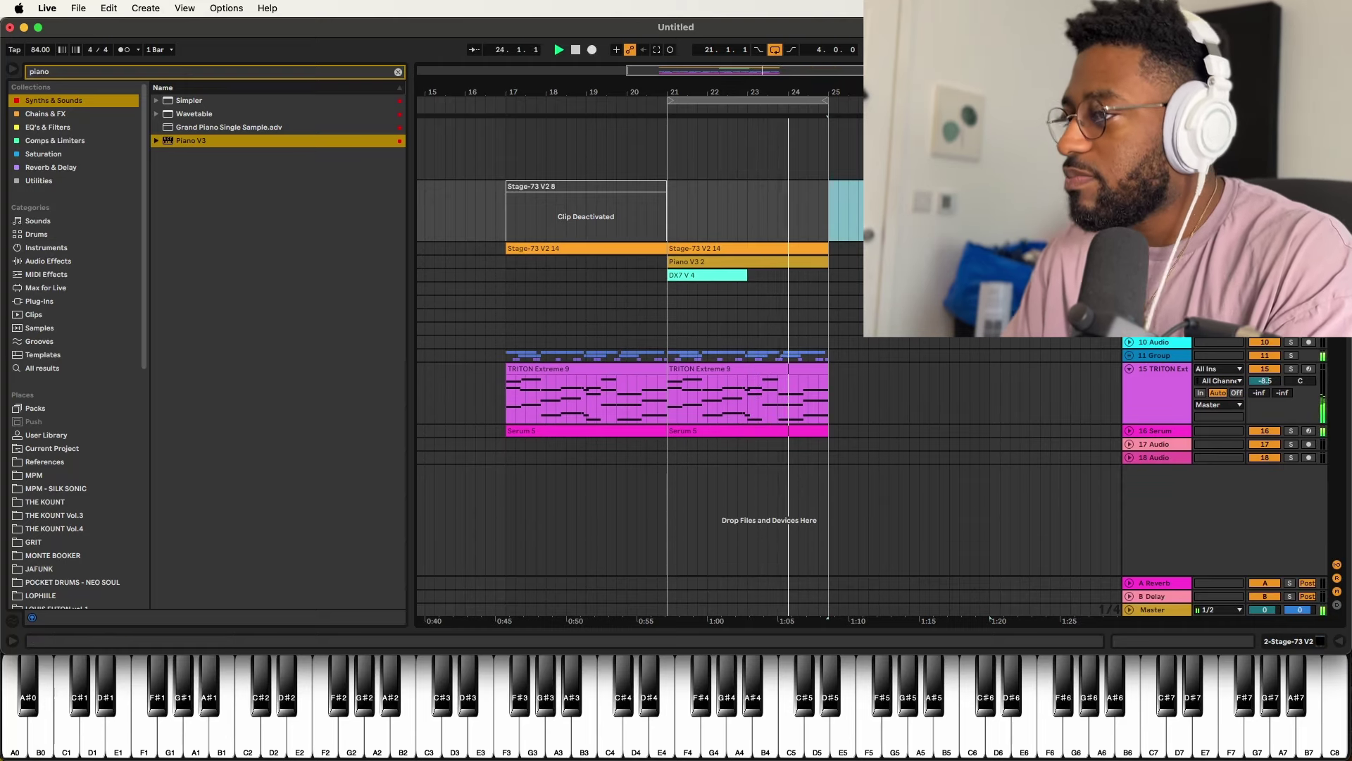
- Check the tracks inside the drum group, fold it again, and lower the TRITON Extreme track's volume to -9.9 during playback
{"action": "left_click", "coordinate": [1158, 289]}
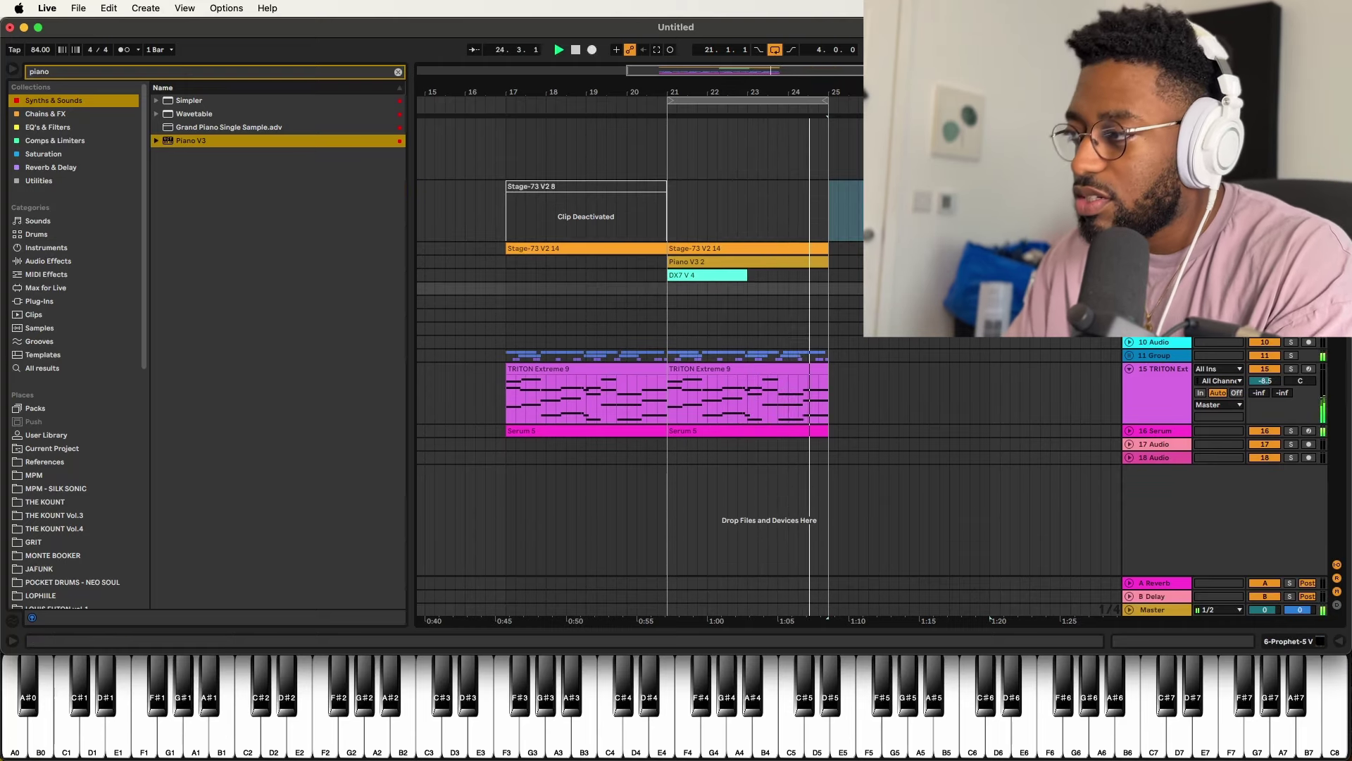
{"action": "key", "text": "space"}
{"action": "left_click", "coordinate": [1156, 356]}
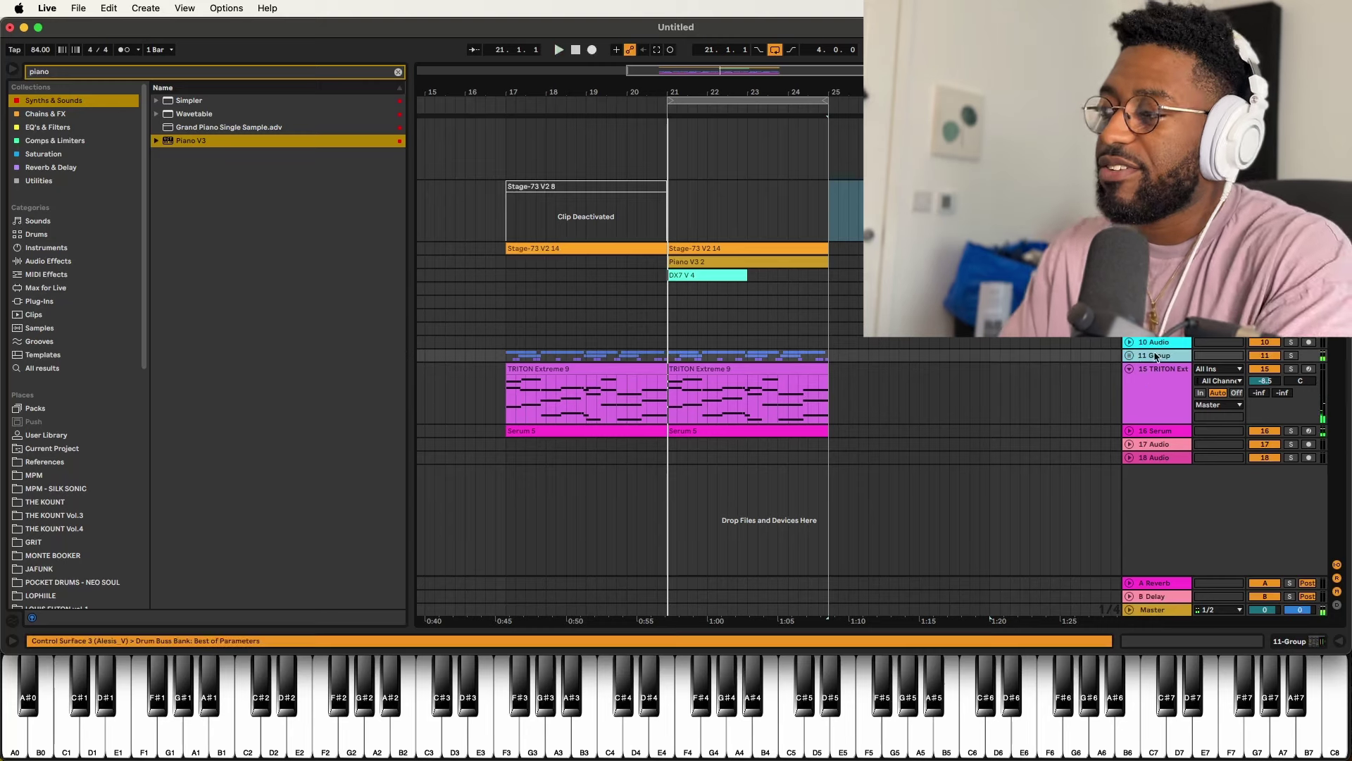
{"action": "left_click", "coordinate": [1131, 356]}
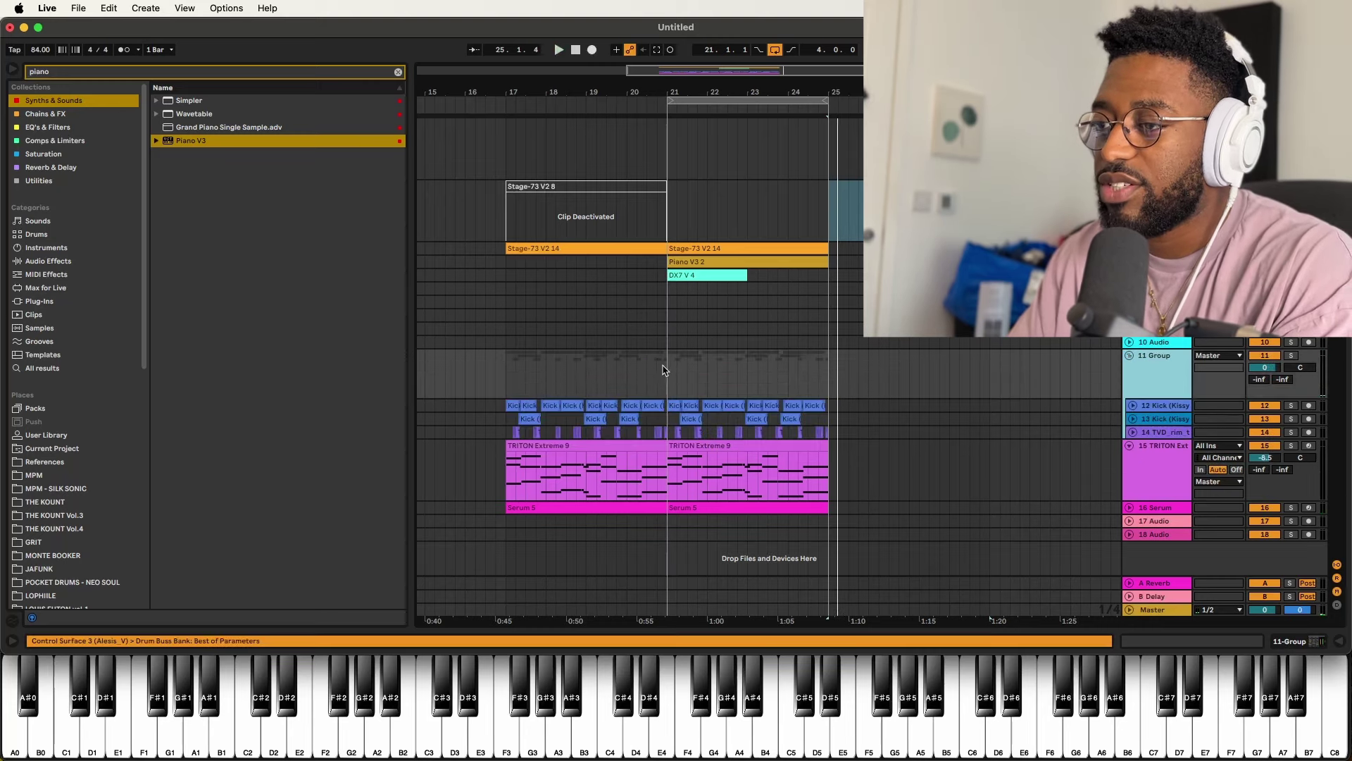
{"action": "left_click", "coordinate": [1131, 356]}
{"action": "key", "text": "space"}
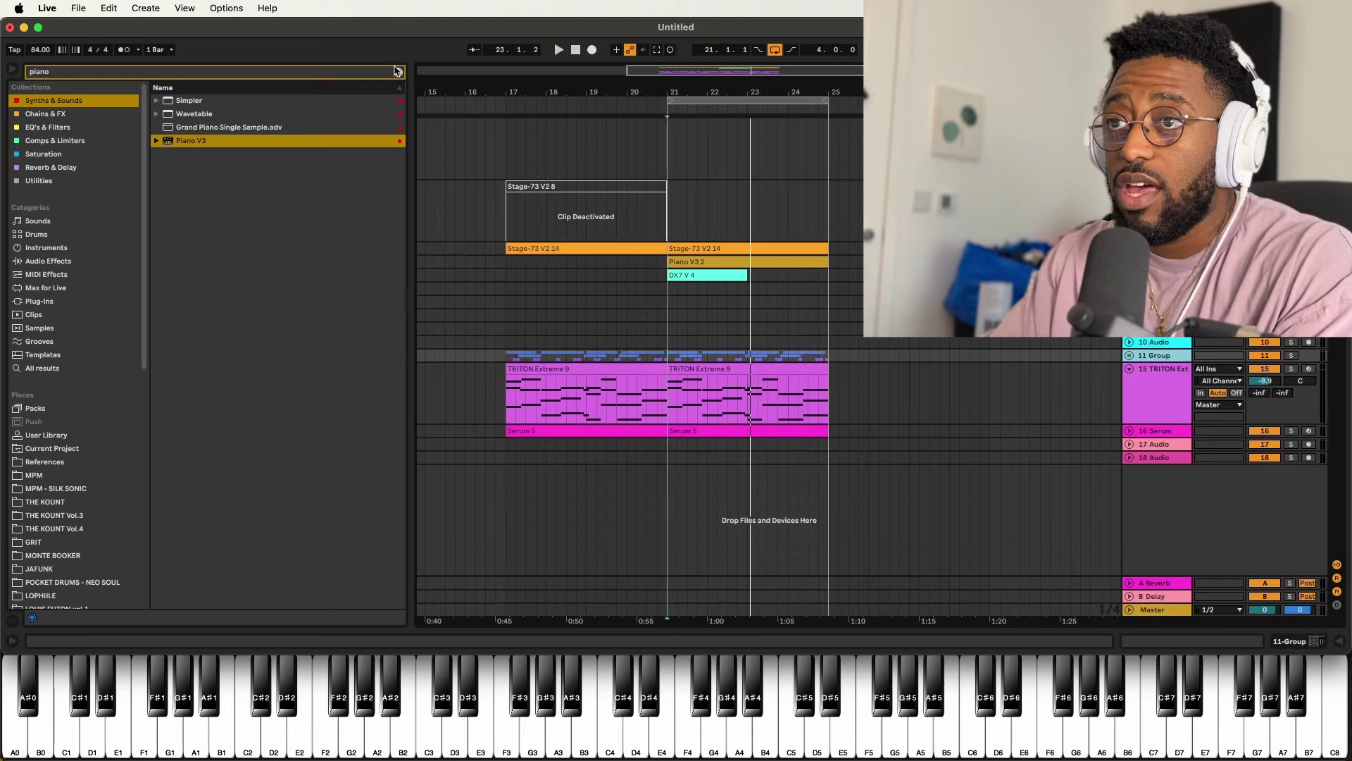
- Search all results for "varisp", add Varispeed 4.0 after Pro-L 2 on the Master track, and set it to 7
{"action": "left_click", "coordinate": [167, 72]}
{"action": "key", "text": "BackSpace"}
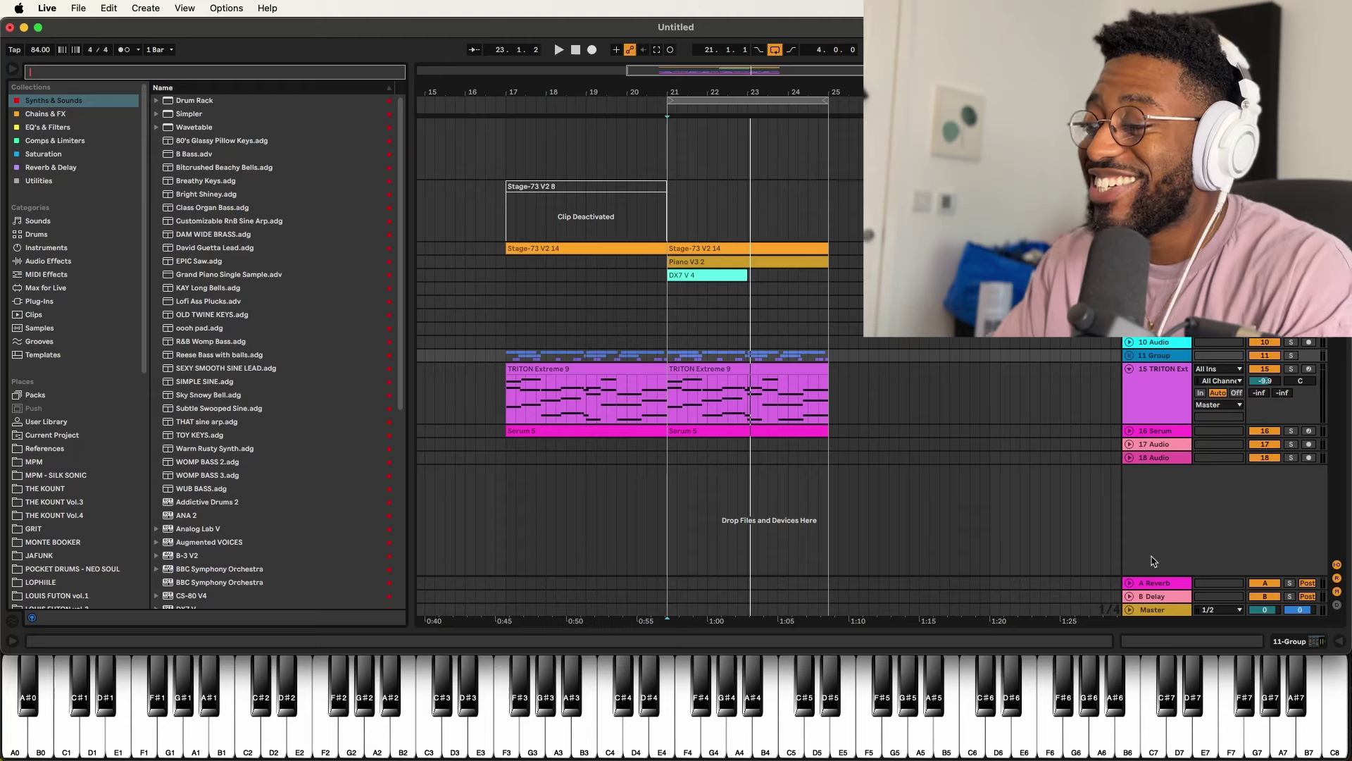
{"action": "left_click", "coordinate": [1129, 609]}
{"action": "left_click", "coordinate": [59, 73]}
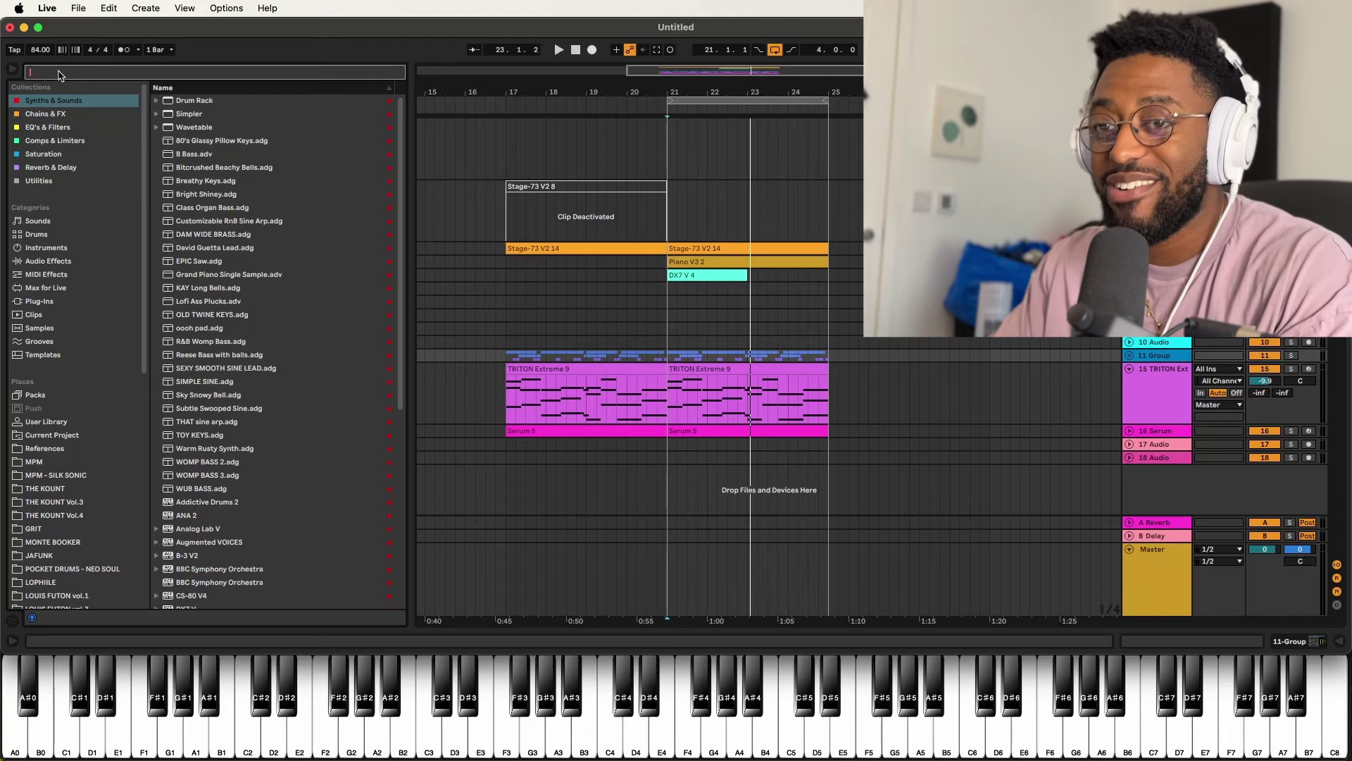
{"action": "type", "text": "varisp"}
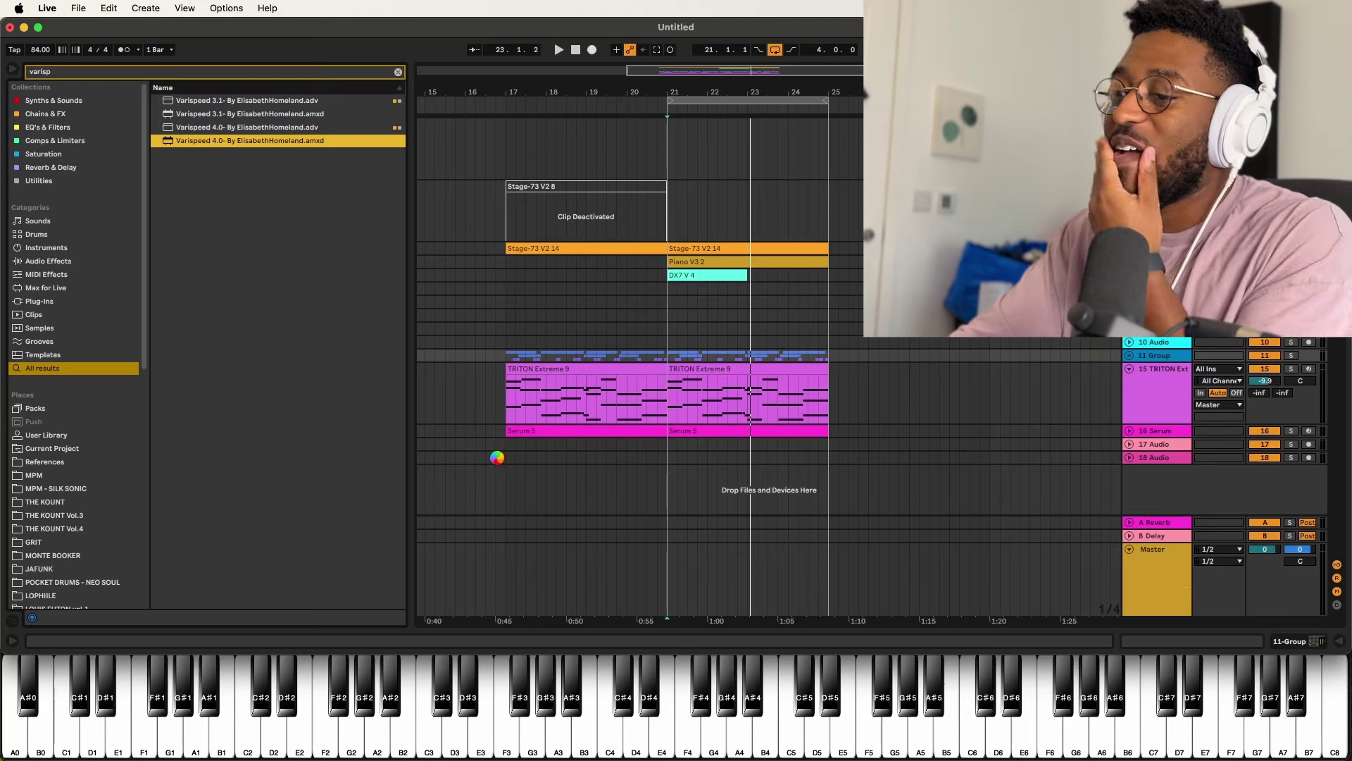
{"action": "key", "text": "space"}
{"action": "scroll", "coordinate": [724, 341], "scroll_direction": "down", "scroll_amount": 5}
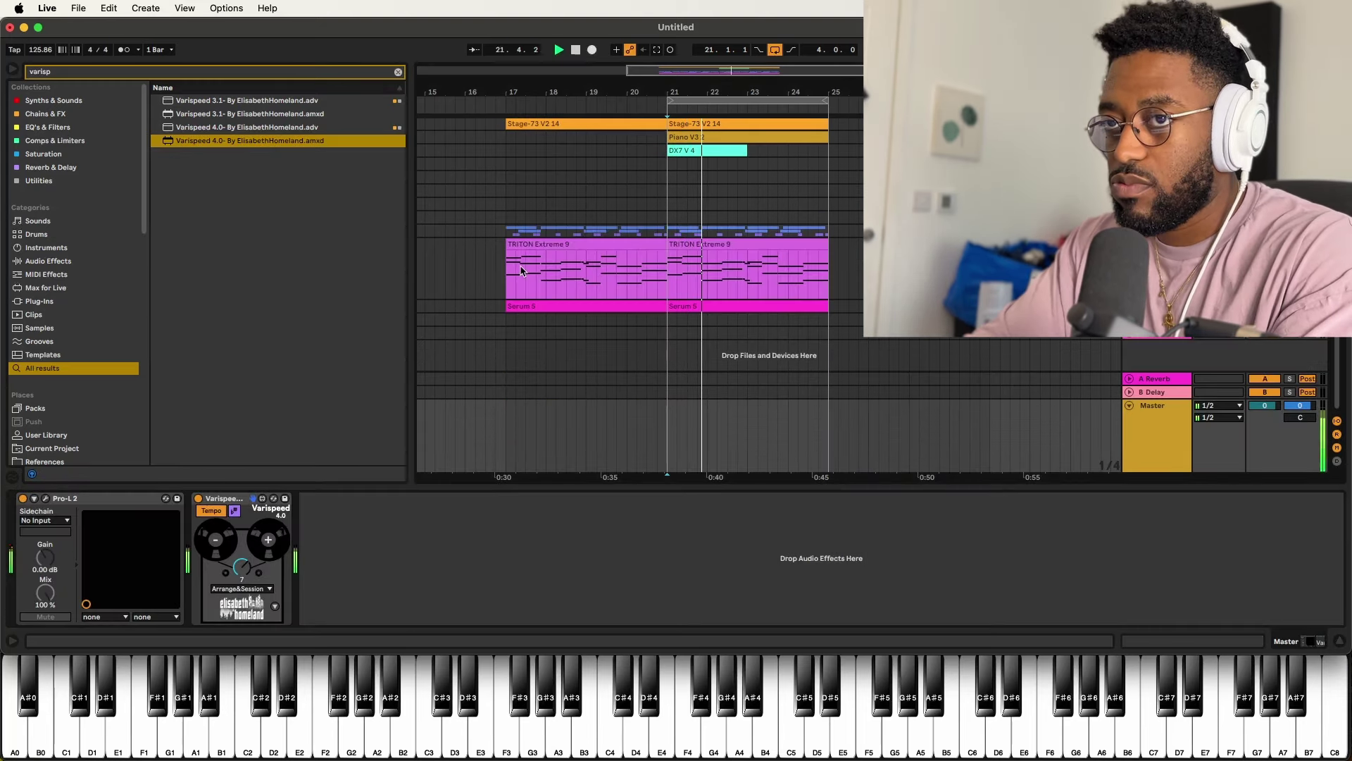
- Record a four-bar audio take on track 18 Audio from bar 21 to bar 25
{"action": "left_click", "coordinate": [748, 487]}
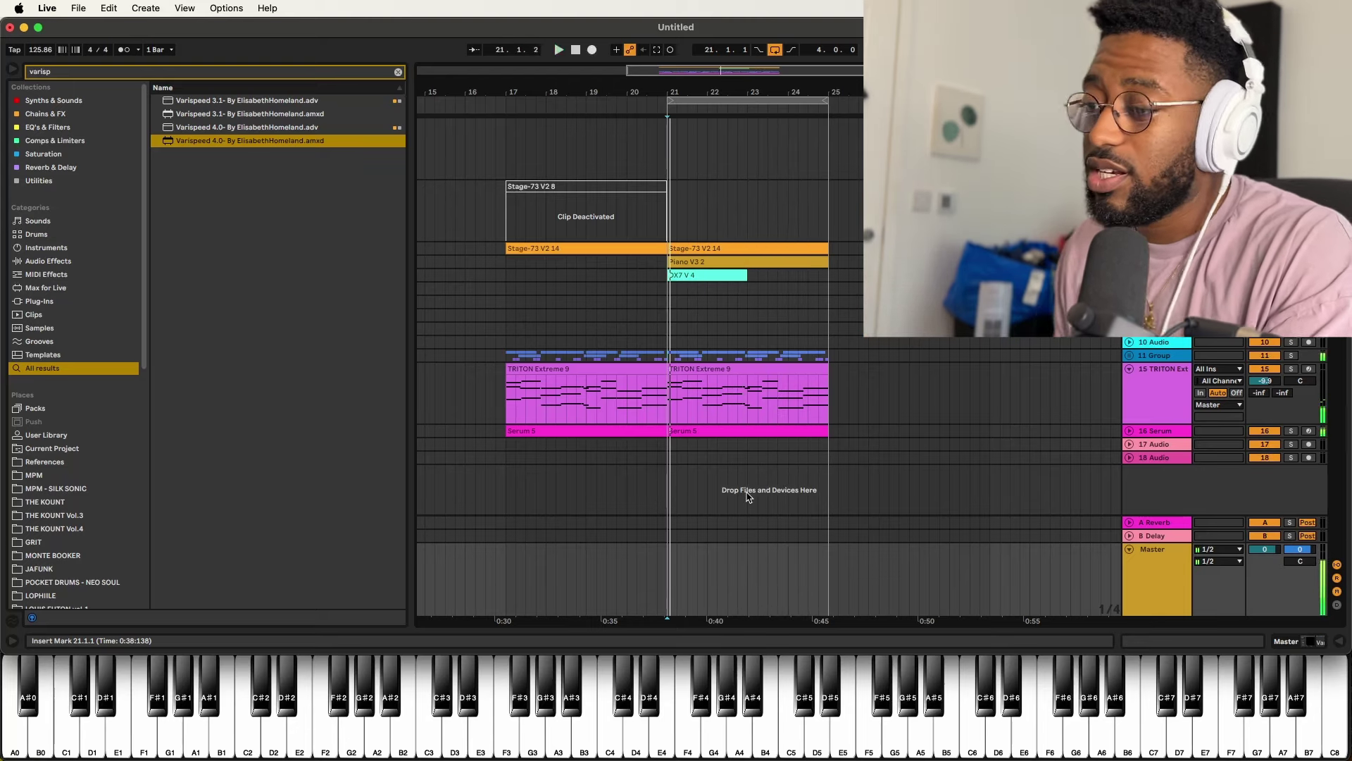
{"action": "left_click", "coordinate": [662, 458]}
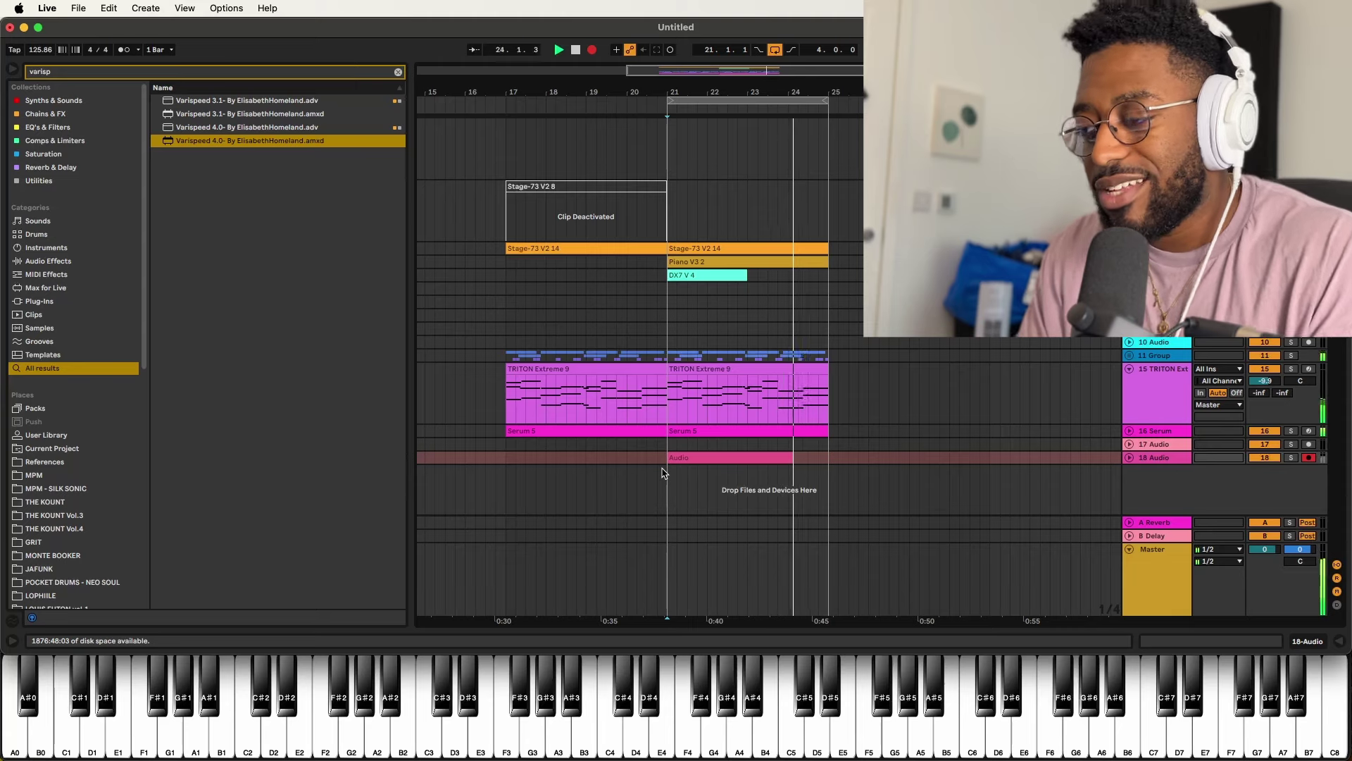
{"action": "key", "text": "F9"}
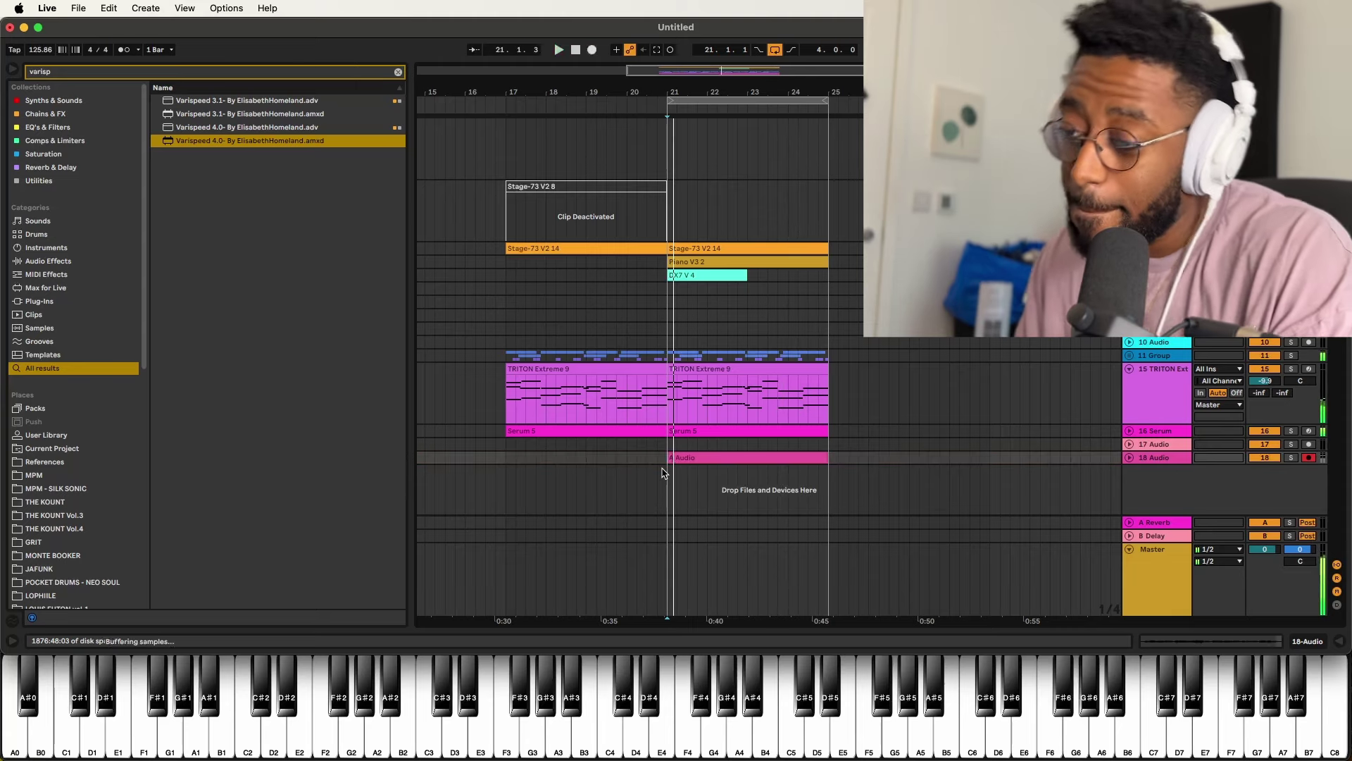
- Show the Master track's devices and set Varispeed back to 0, restoring the 84 BPM tempo
{"action": "double_click", "coordinate": [1135, 608]}
{"action": "left_click", "coordinate": [215, 539]}
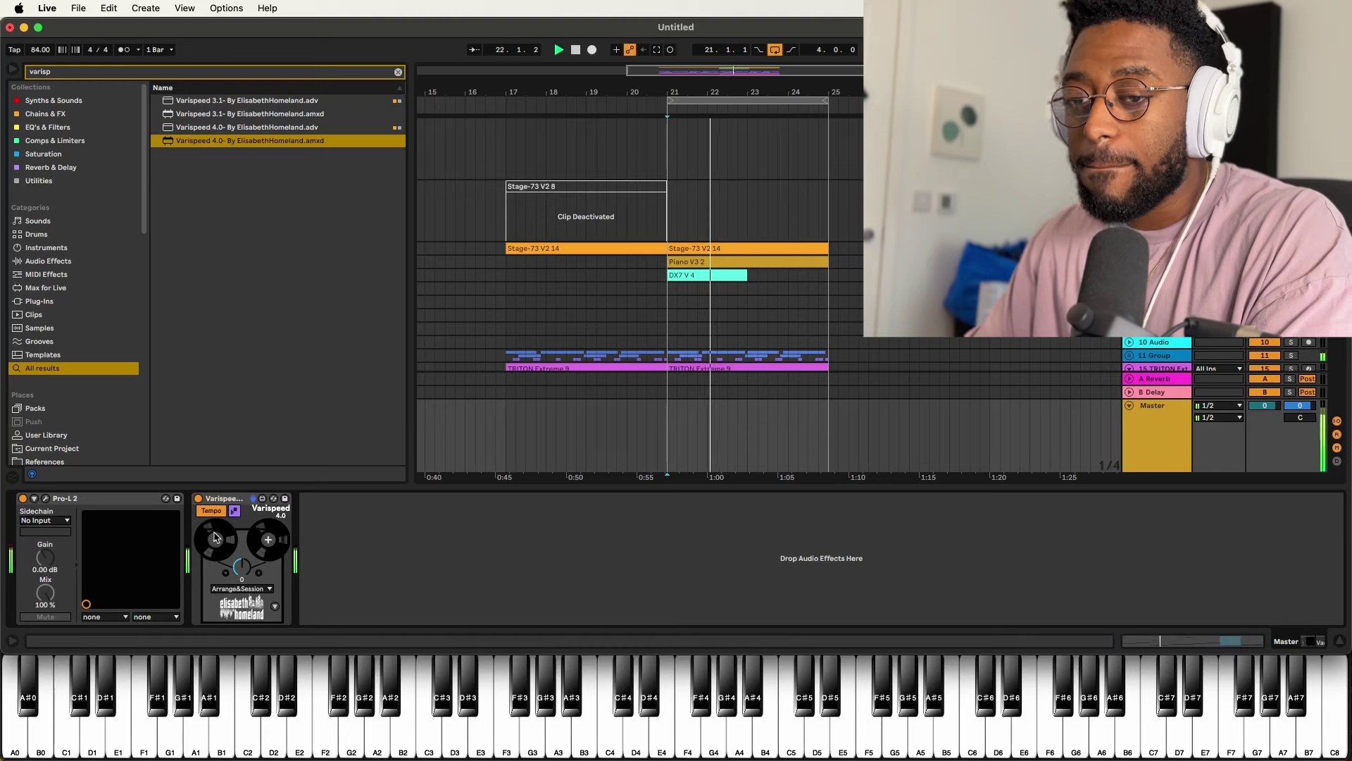
{"action": "scroll", "coordinate": [754, 293], "scroll_direction": "down", "scroll_amount": 3}
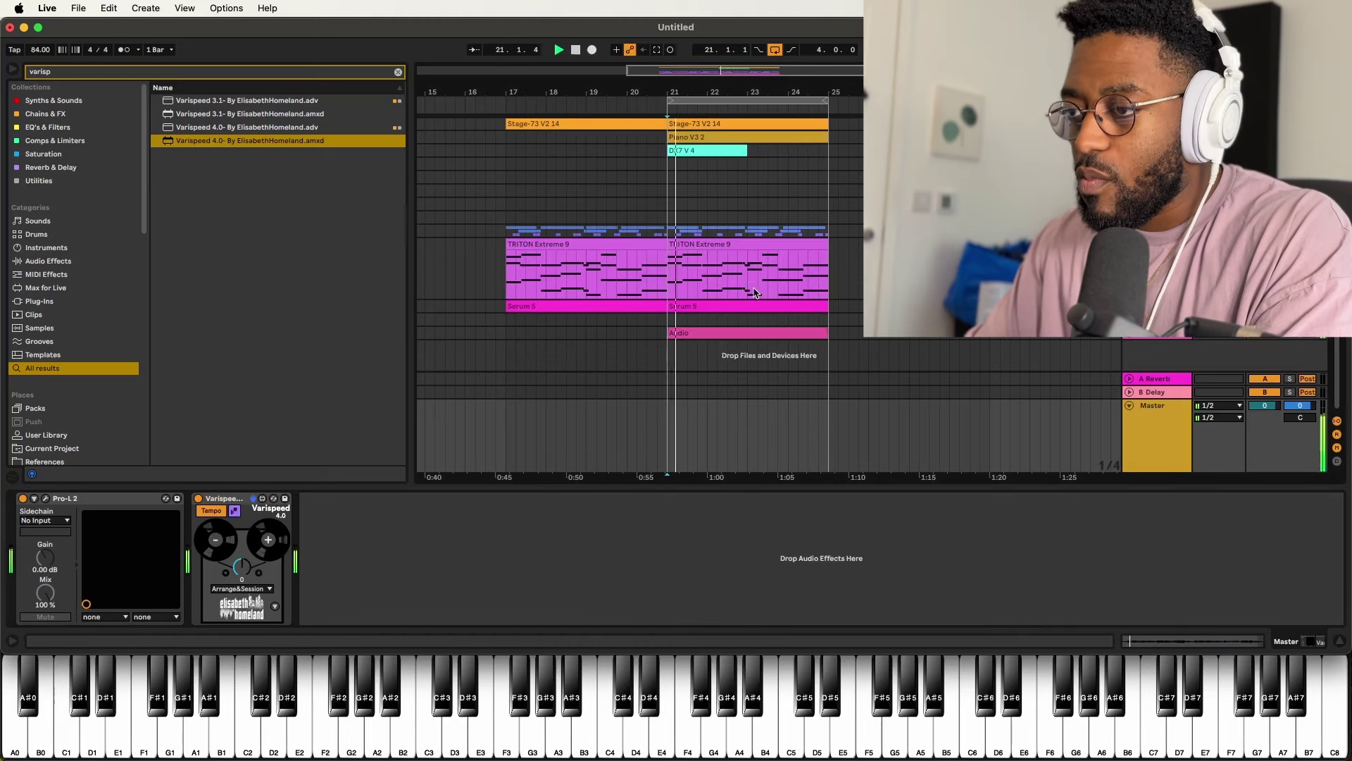
- Unfold track 18 Audio, search for "rvox", and add RVox Stereo to the track
{"action": "left_click", "coordinate": [1129, 338]}
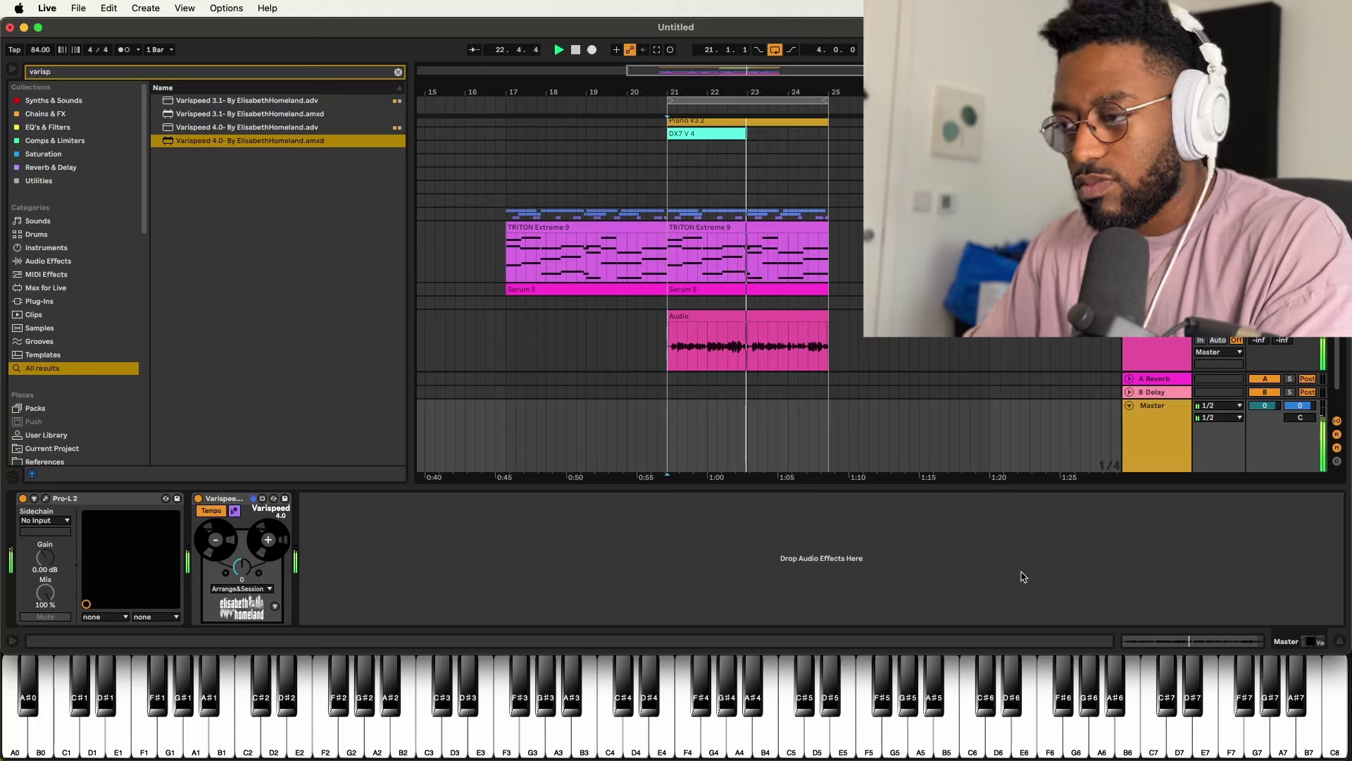
{"action": "left_click", "coordinate": [1342, 641]}
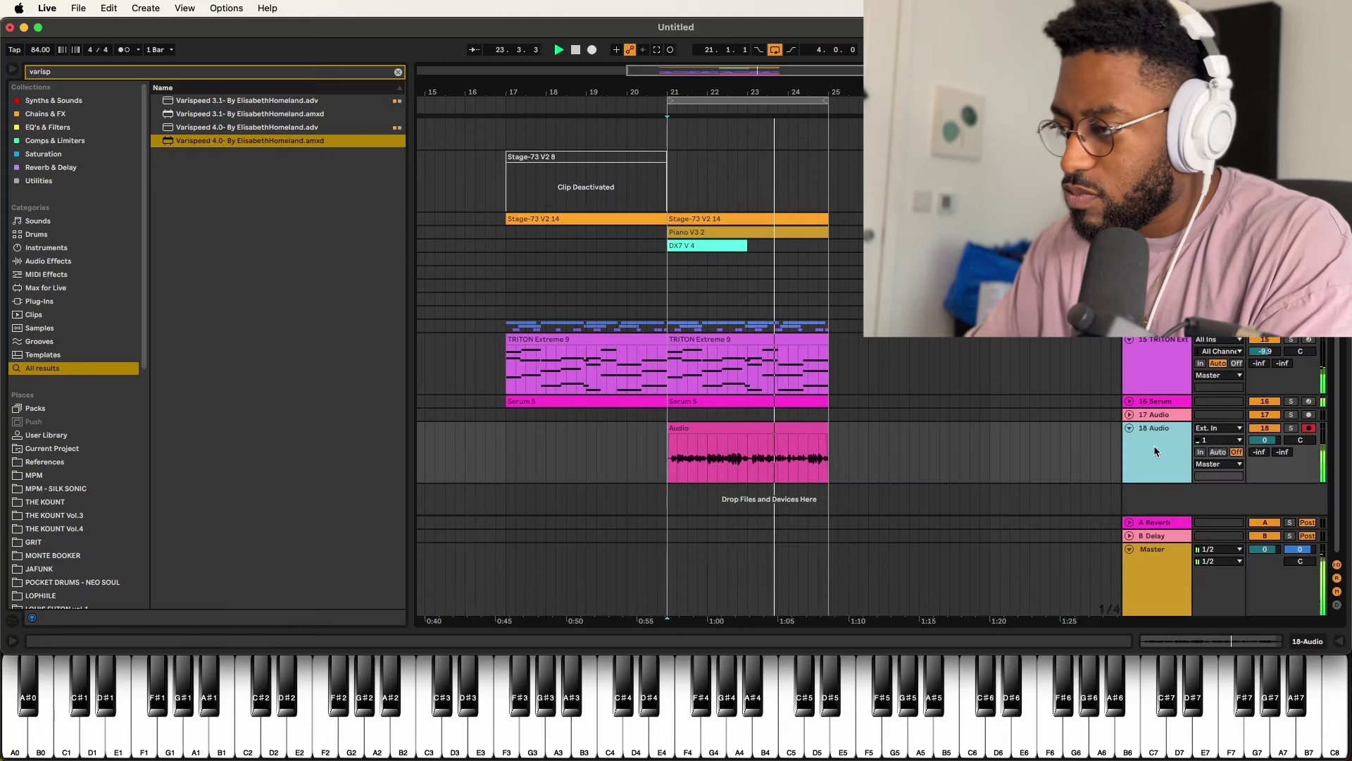
{"action": "key", "text": "super+f"}
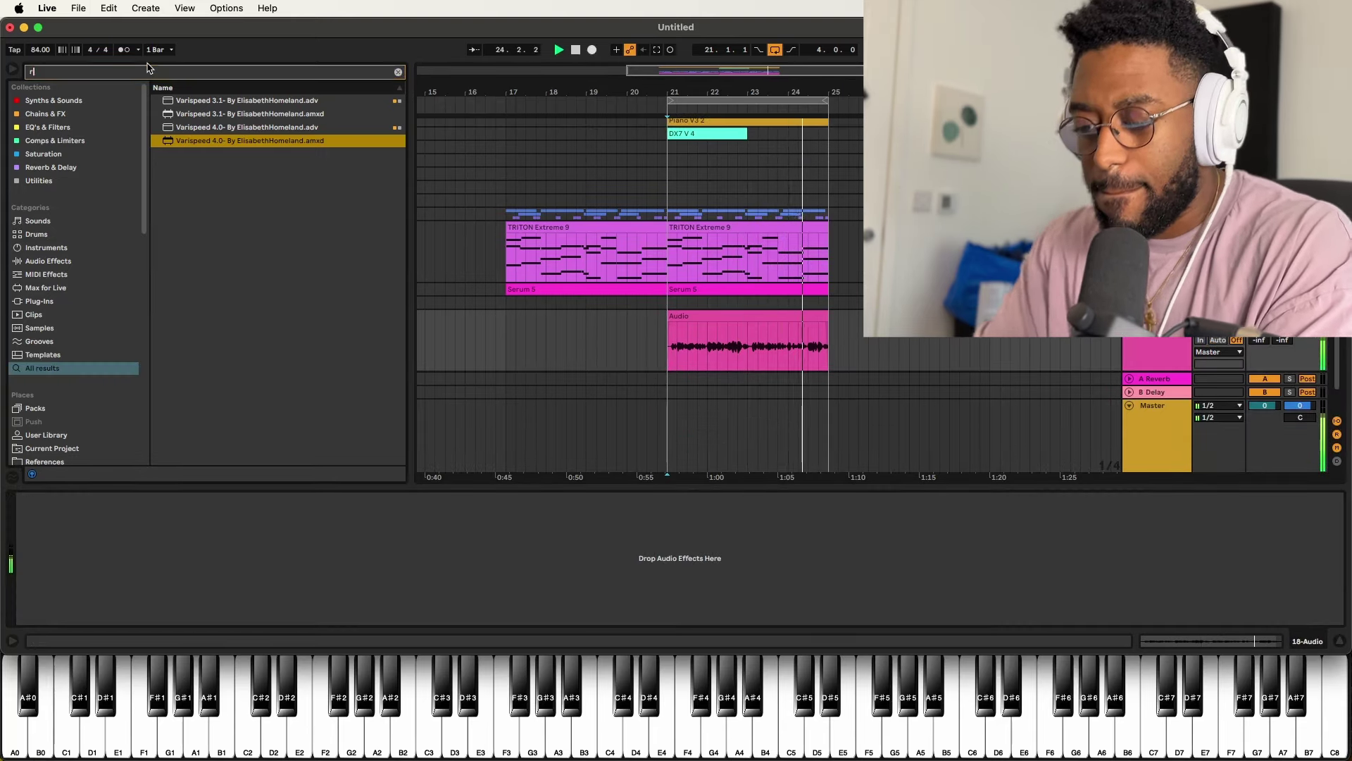
{"action": "type", "text": "rvox"}
{"action": "double_click", "coordinate": [197, 194]}
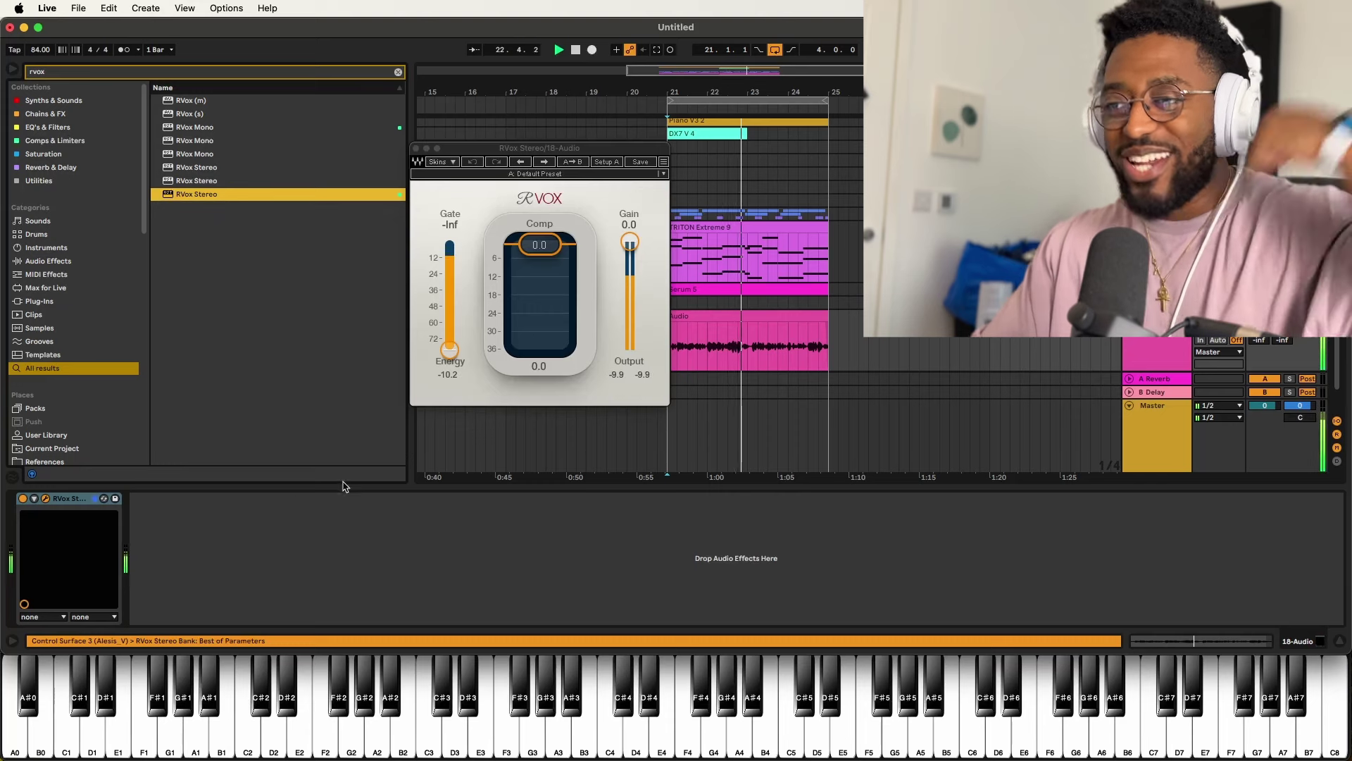
- Set RVox's compression to about -12.8, then search for "alter" and add Little AlterBoy to track 18 Audio
{"action": "left_click_drag", "start_coordinate": [537, 246], "coordinate": [539, 280]}
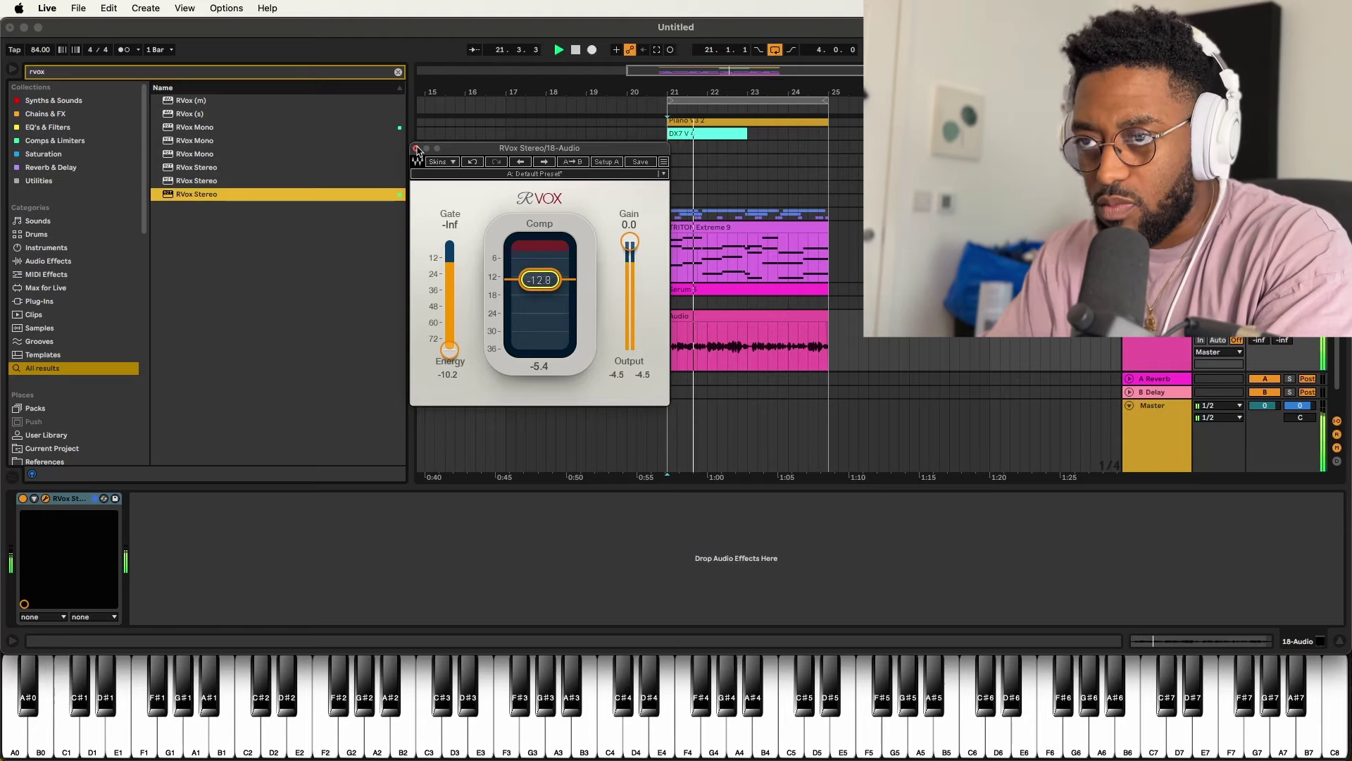
{"action": "left_click", "coordinate": [416, 149]}
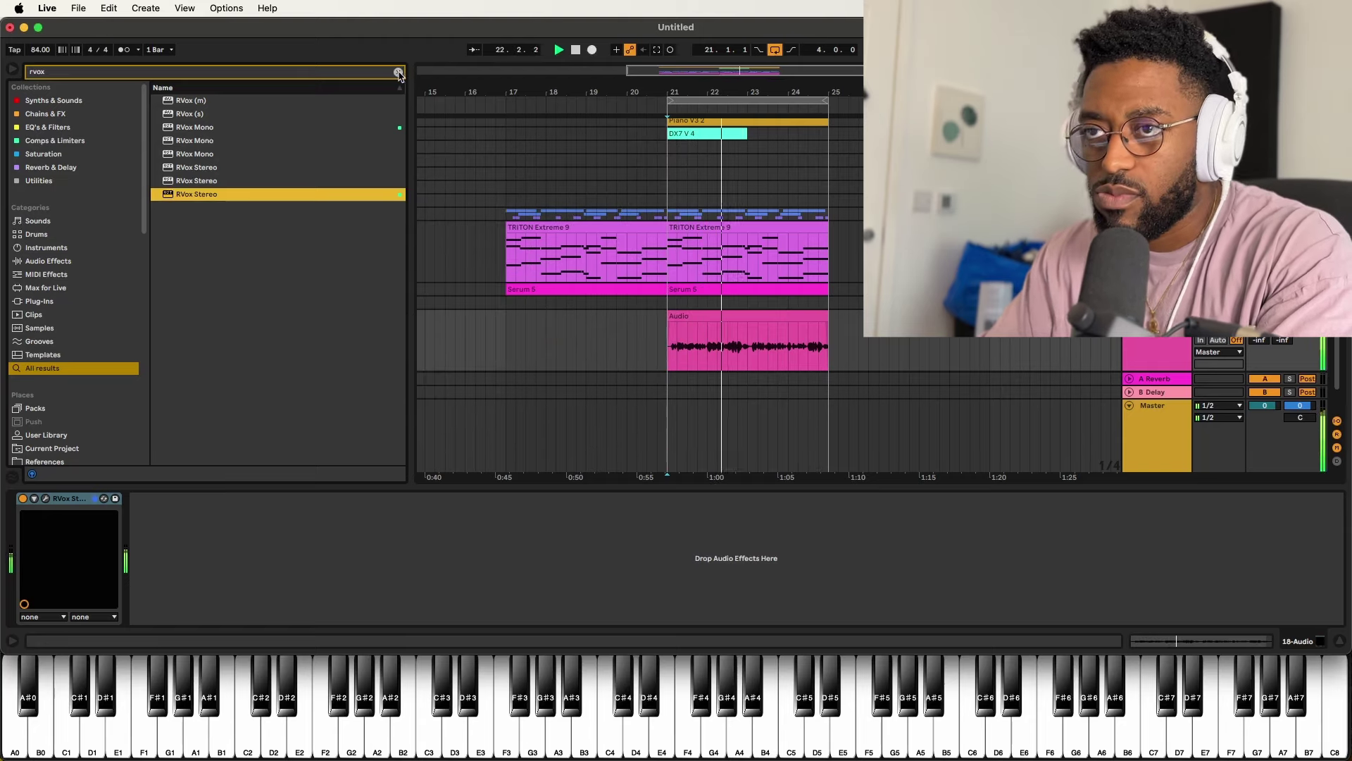
{"action": "type", "text": "alter"}
{"action": "key", "text": "Return"}
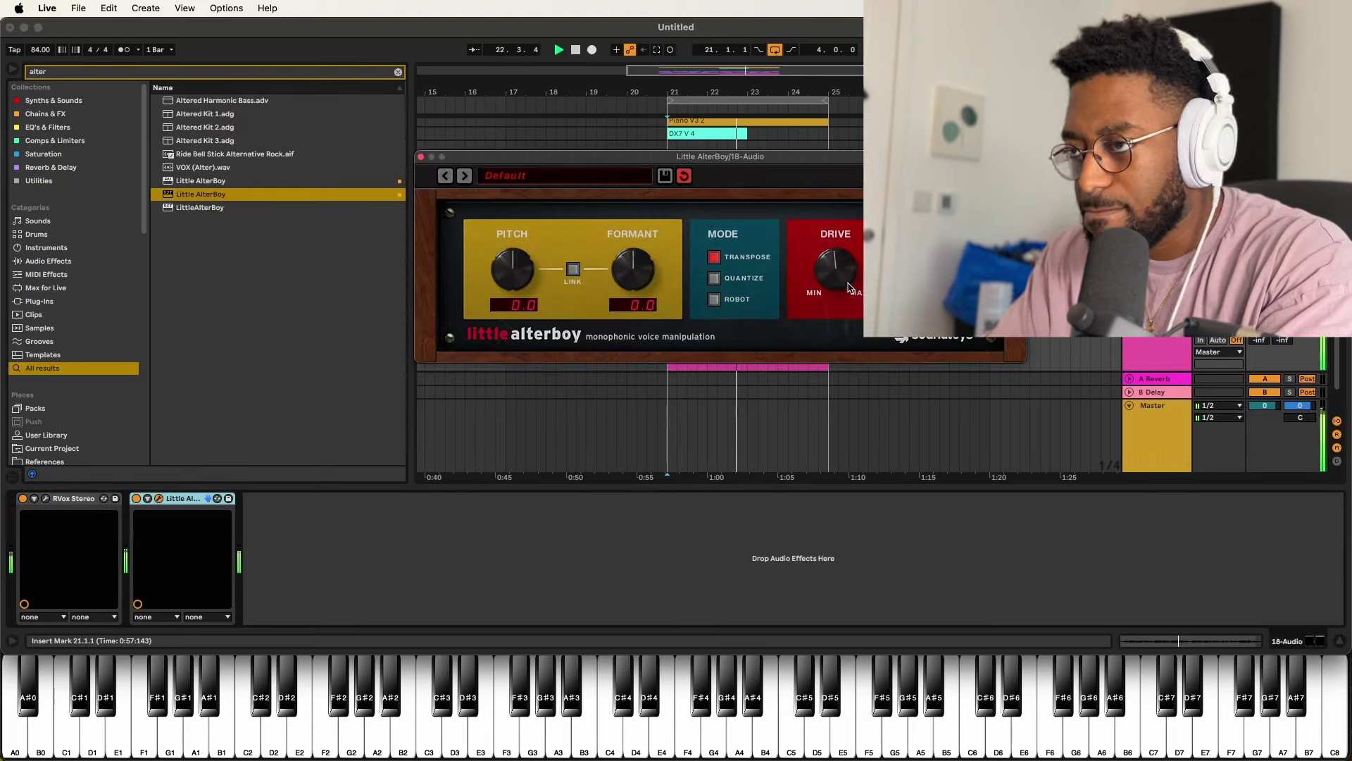
{"action": "left_click", "coordinate": [420, 157]}
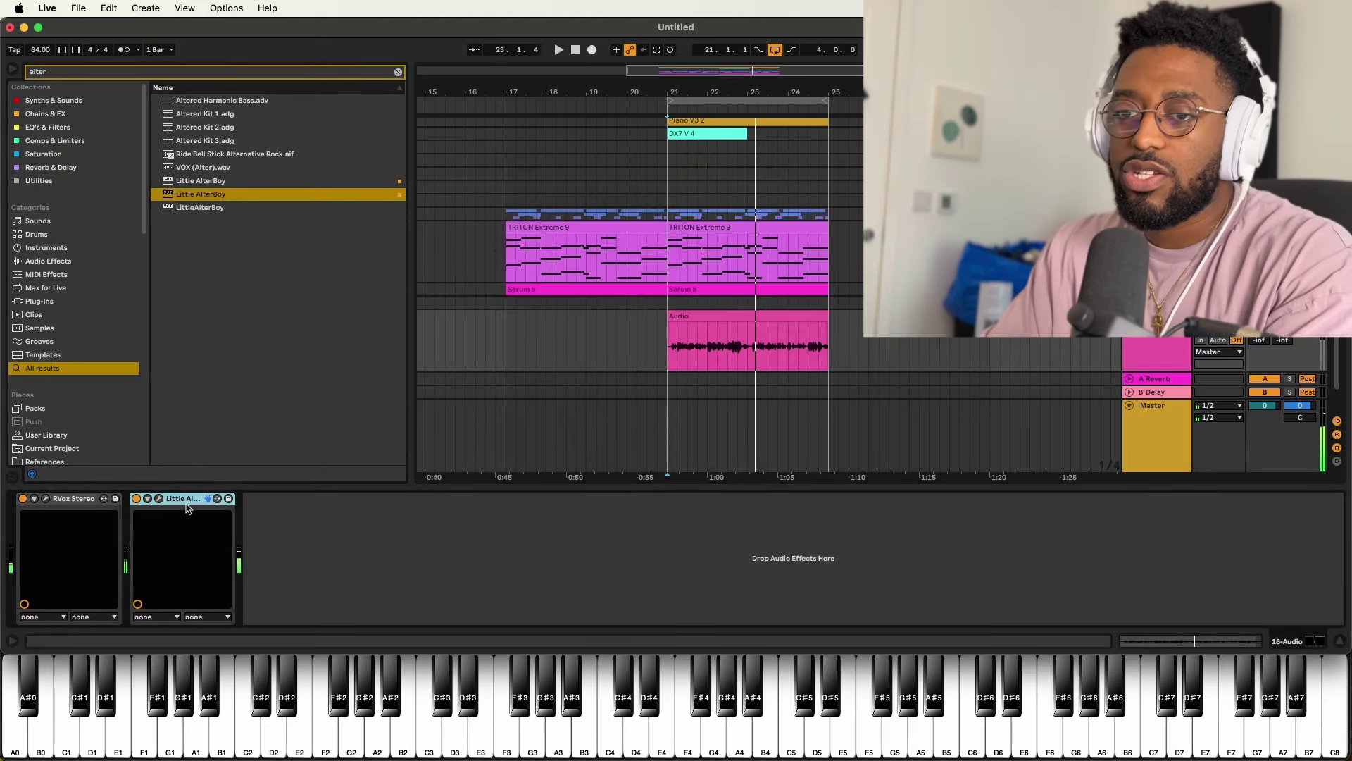
- Group Little AlterBoy into an Audio Effect Rack, show its chain list, and insert EQ Eight before Little AlterBoy
{"action": "key", "text": "super+g"}
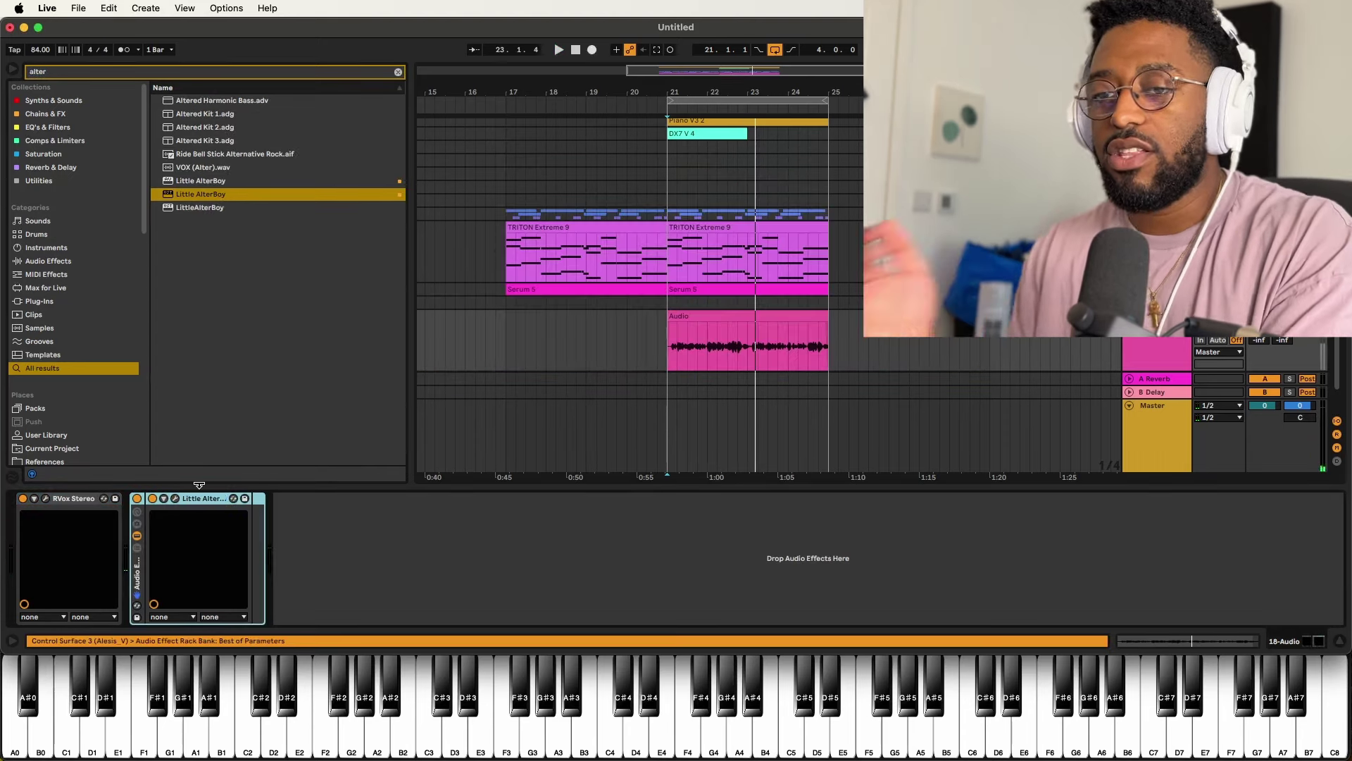
{"action": "left_click", "coordinate": [137, 550]}
{"action": "left_click", "coordinate": [69, 129]}
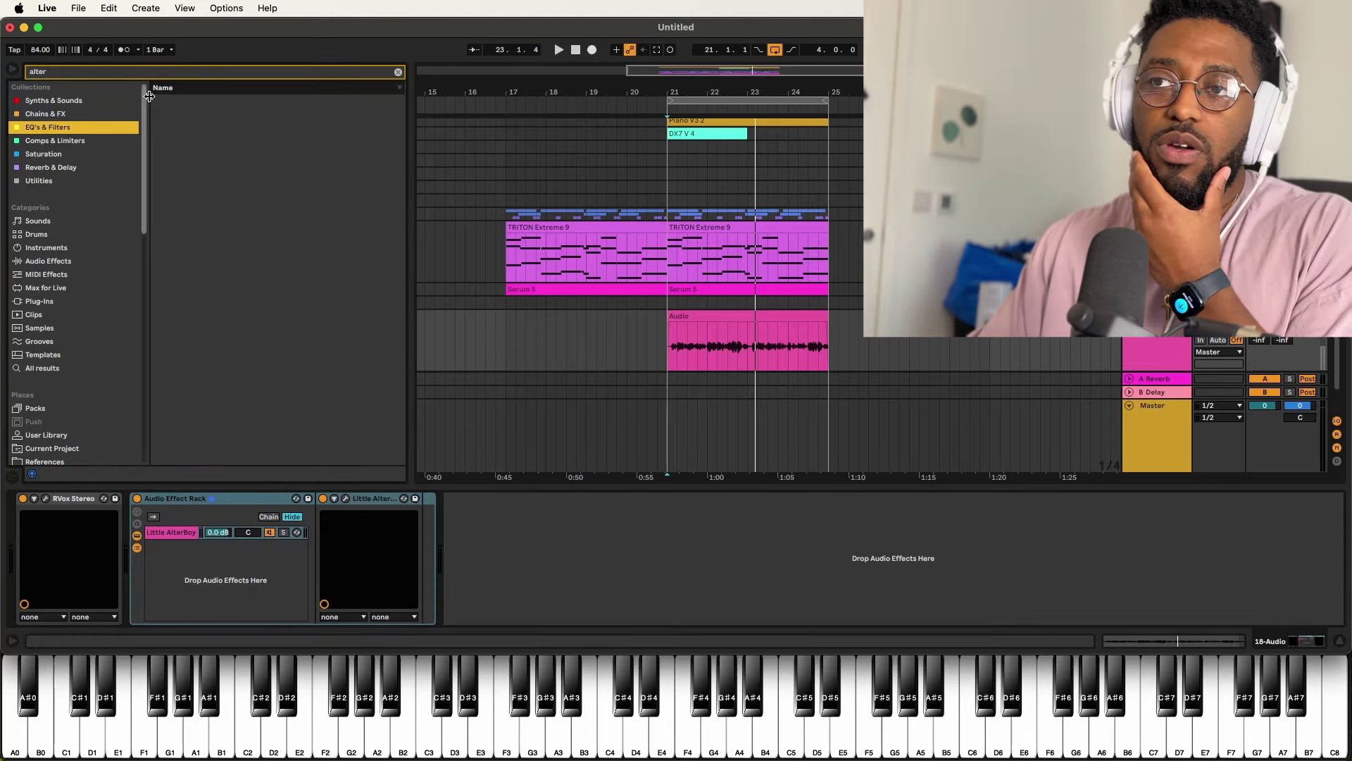
{"action": "left_click", "coordinate": [398, 72]}
{"action": "left_click_drag", "start_coordinate": [193, 106], "coordinate": [349, 574]}
- Make EQ Eight's first band a low-cut filter at about 344 Hz during playback
{"action": "left_click", "coordinate": [377, 607]}
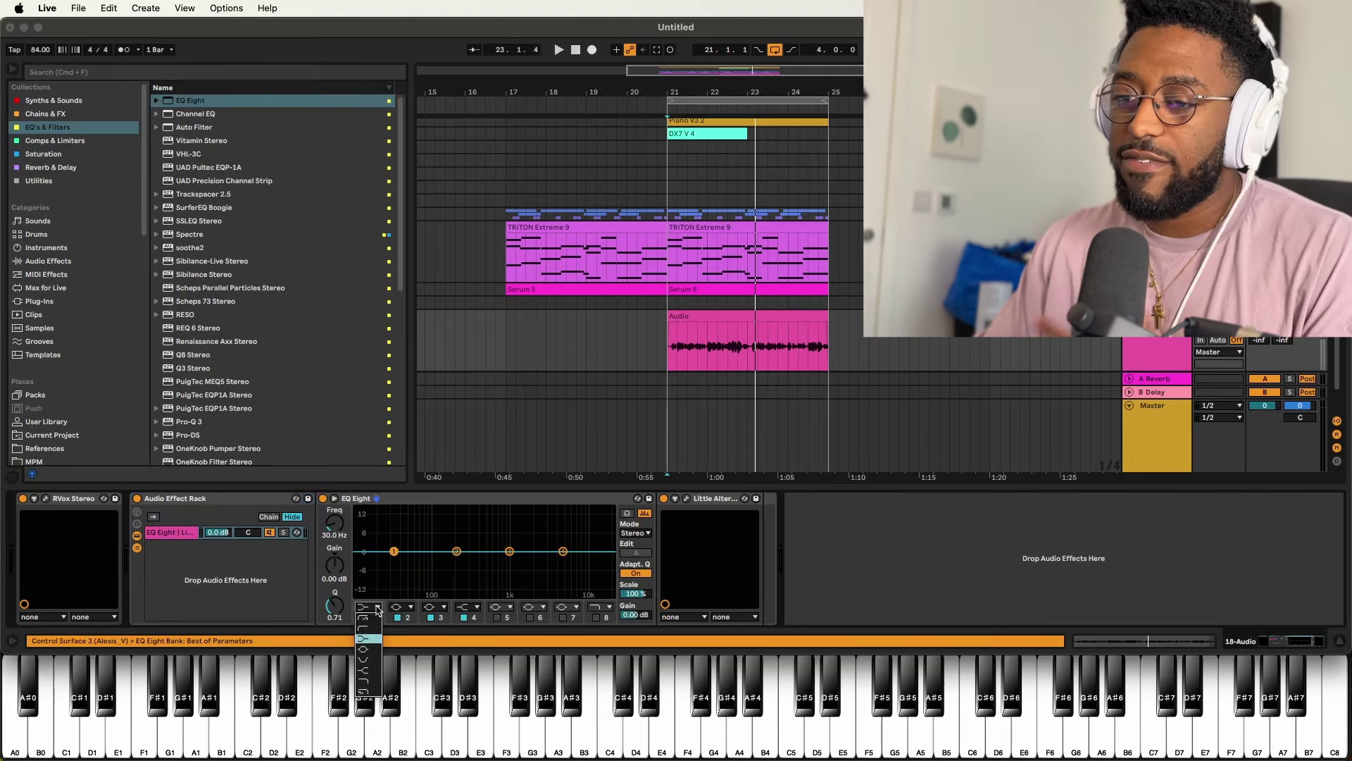
{"action": "left_click", "coordinate": [367, 624]}
{"action": "key", "text": "space"}
{"action": "left_click_drag", "start_coordinate": [443, 567], "coordinate": [476, 571]}
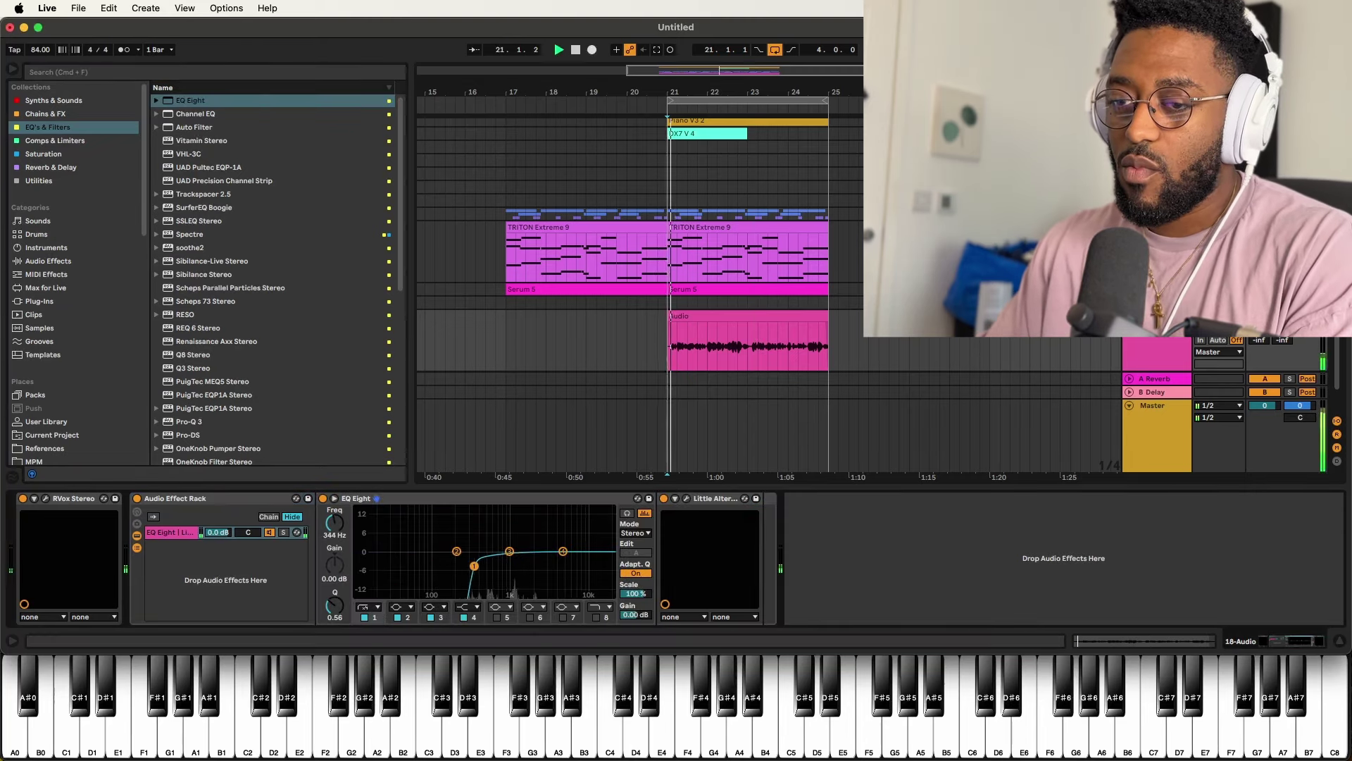
- Create a second, empty chain in the rack and lower the EQ Eight and Little AlterBoy chain to -3.4 dB
{"action": "right_click", "coordinate": [204, 557]}
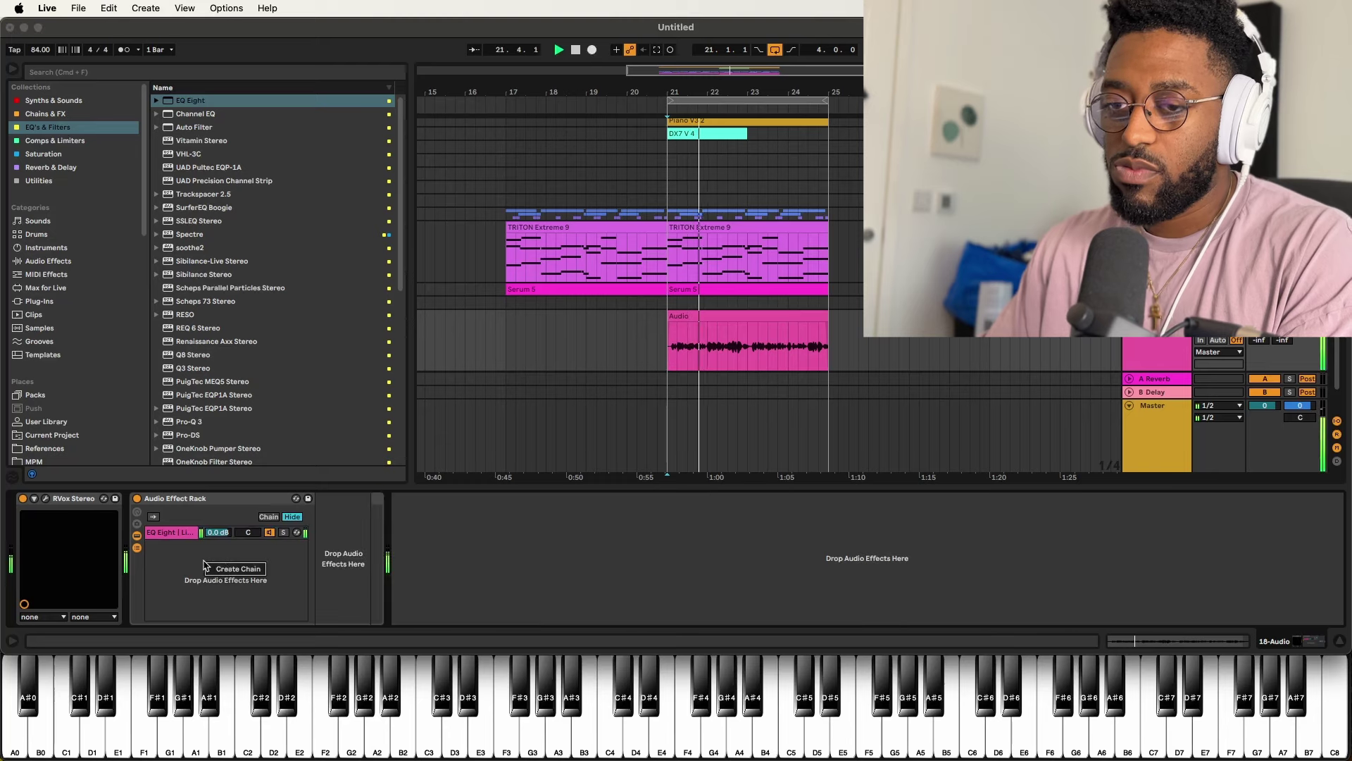
{"action": "left_click", "coordinate": [225, 569]}
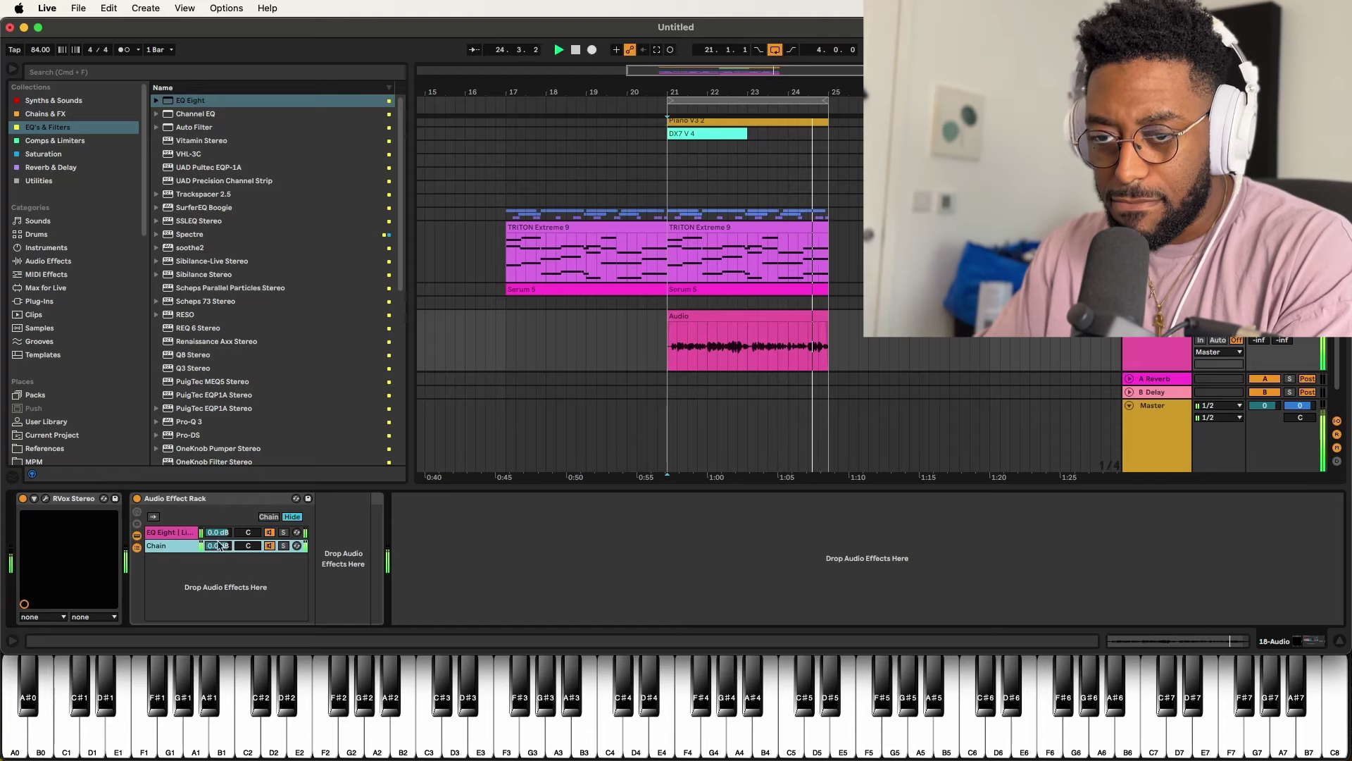
{"action": "left_click", "coordinate": [173, 532]}
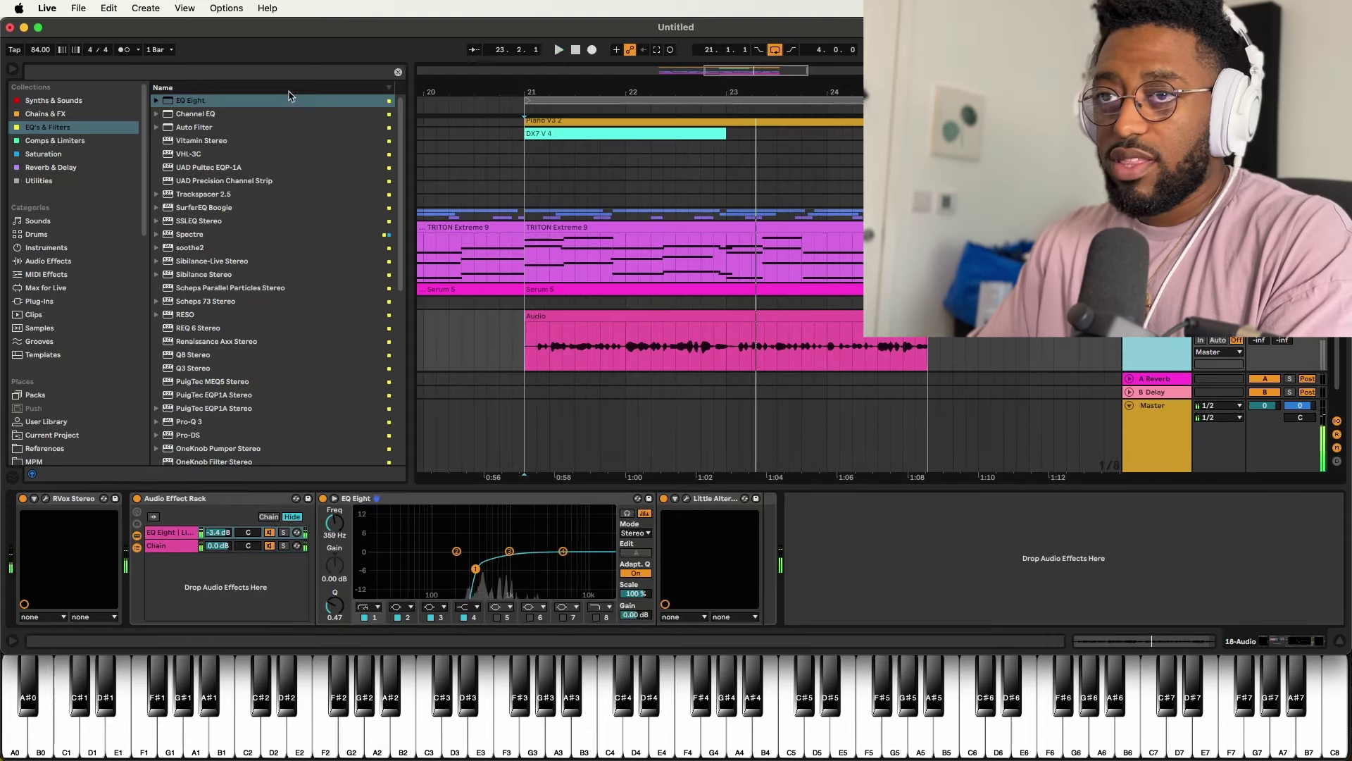
- Search the Utilities collection for "auto" and add Auto-Tune Artist to track 18 Audio
{"action": "key", "text": "super+f"}
{"action": "type", "text": "a"}
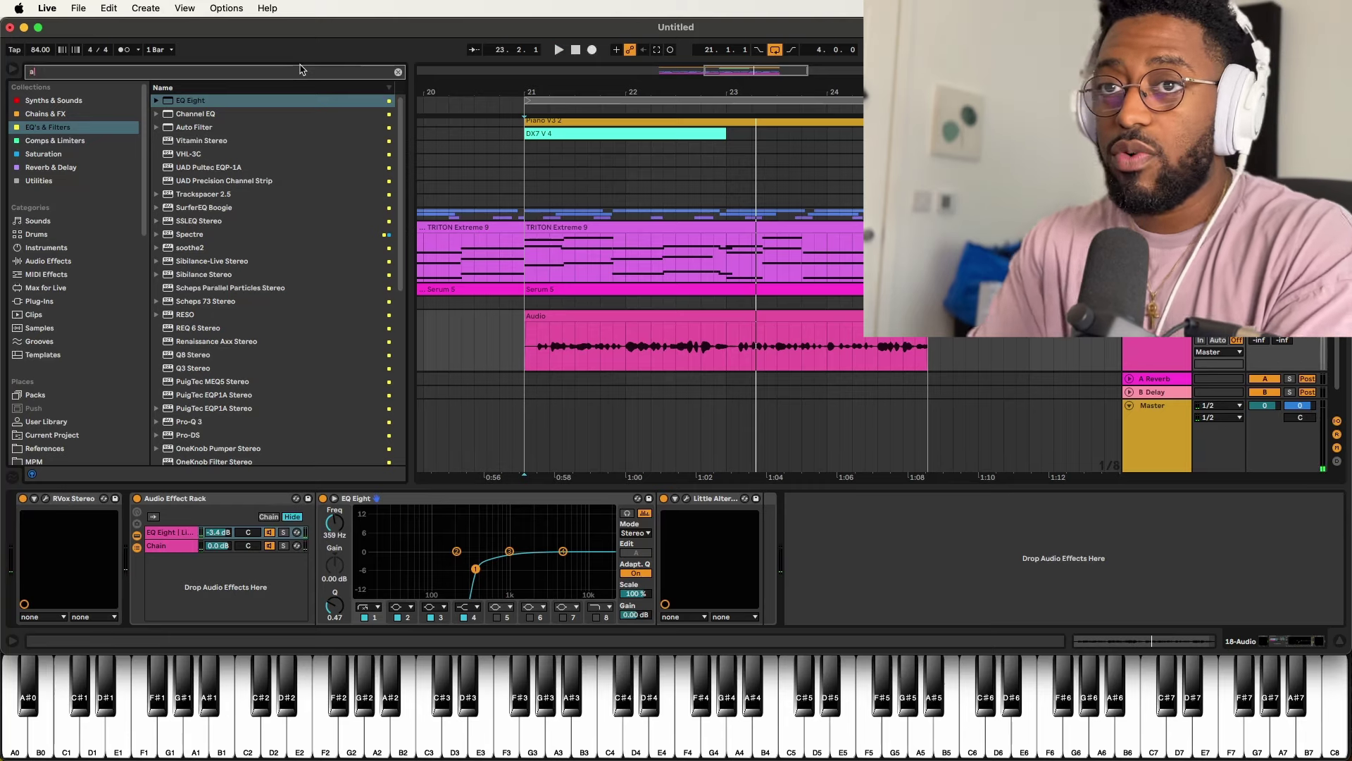
{"action": "type", "text": "uto"}
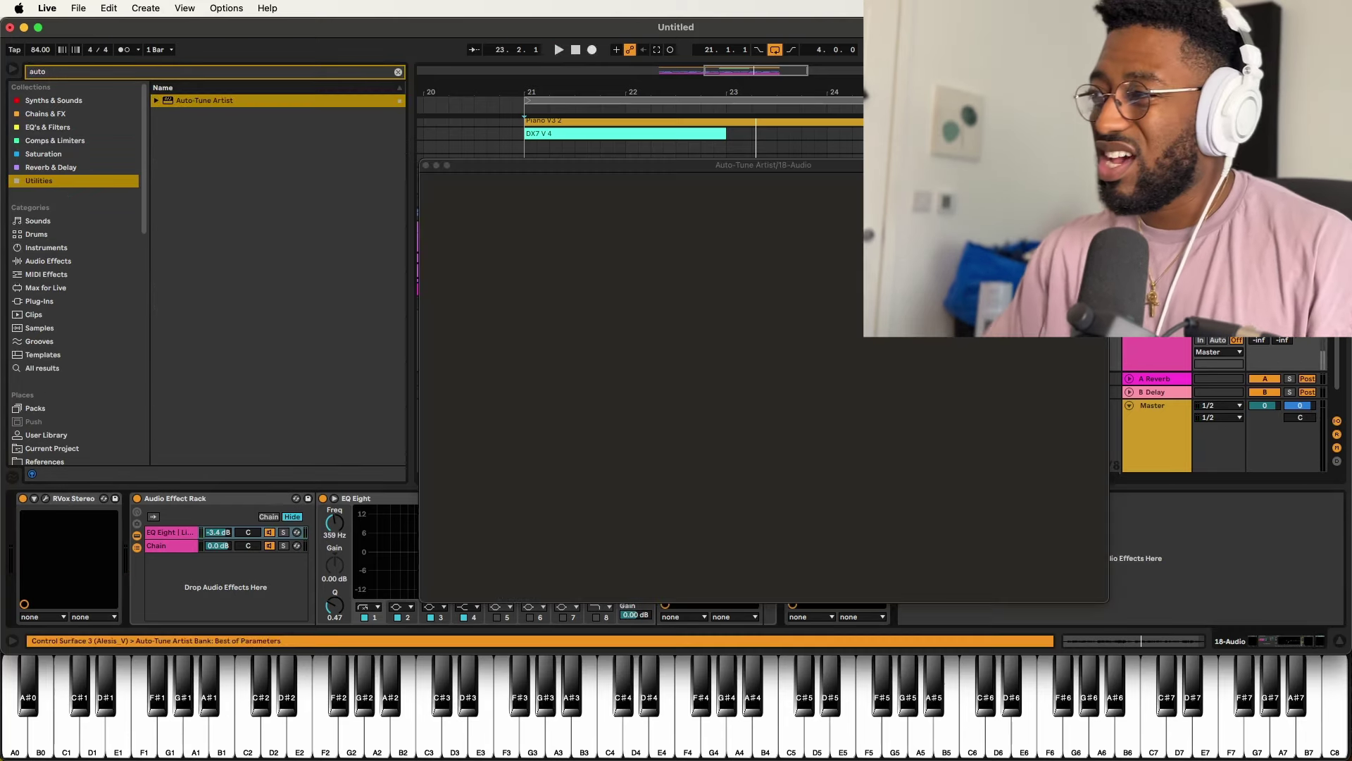
{"action": "key", "text": "Return"}
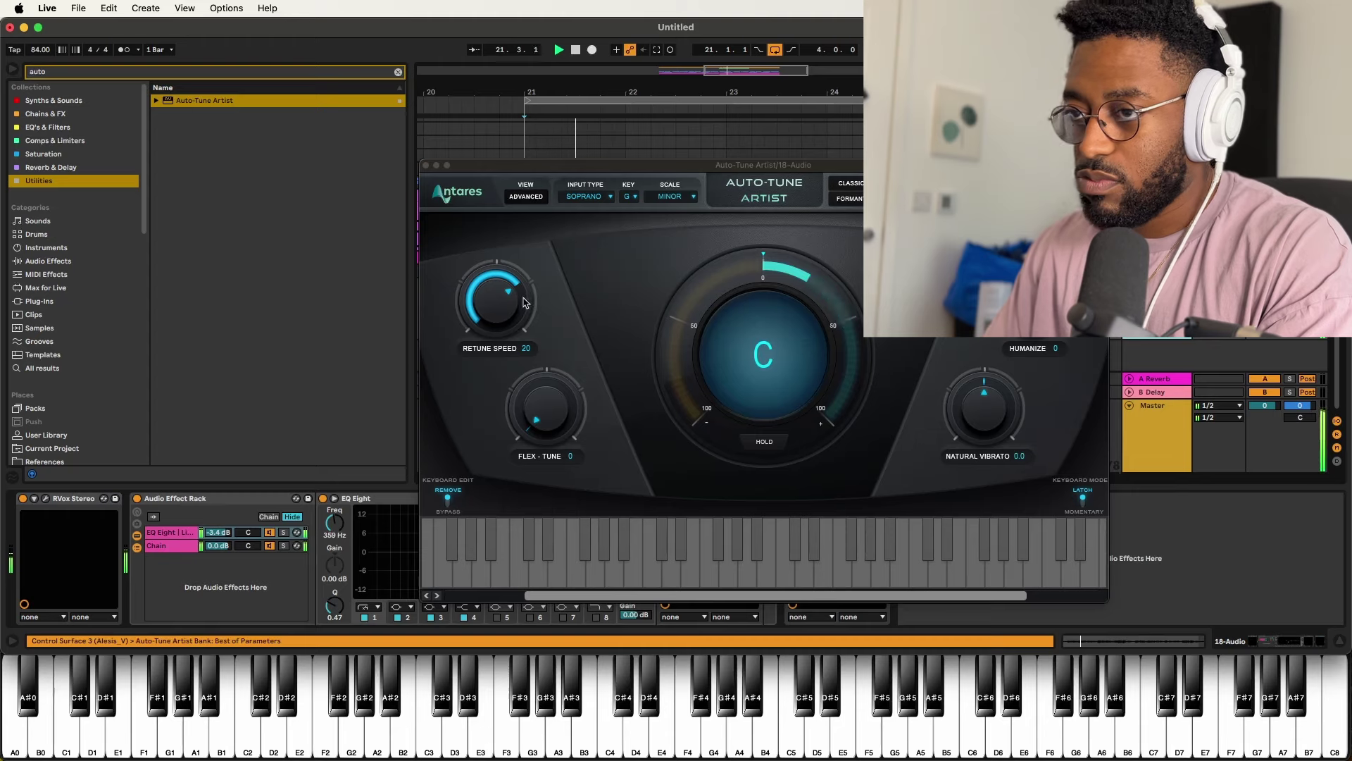
- Set Auto-Tune Artist's retune speed to 14 and move the device ahead of RVox Stereo
{"action": "left_click_drag", "start_coordinate": [525, 303], "coordinate": [504, 297]}
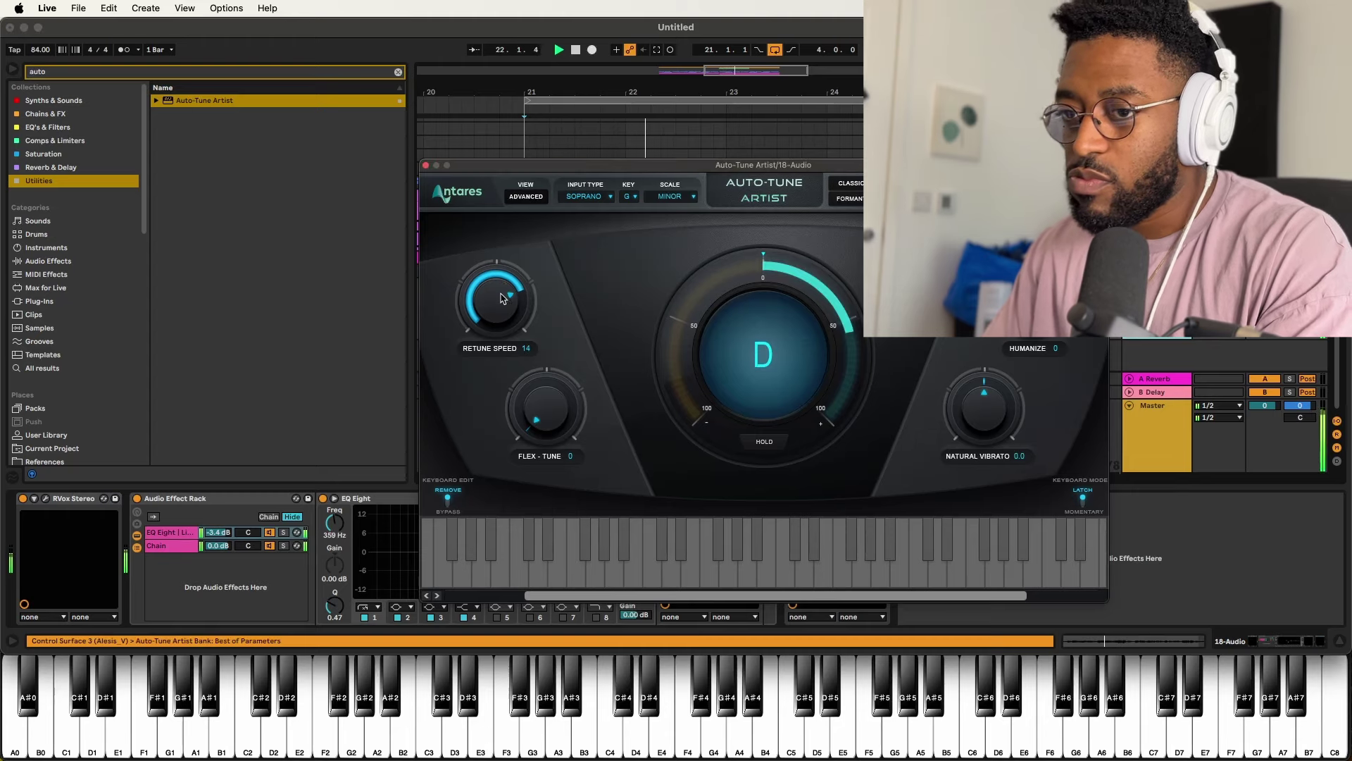
{"action": "left_click", "coordinate": [426, 165]}
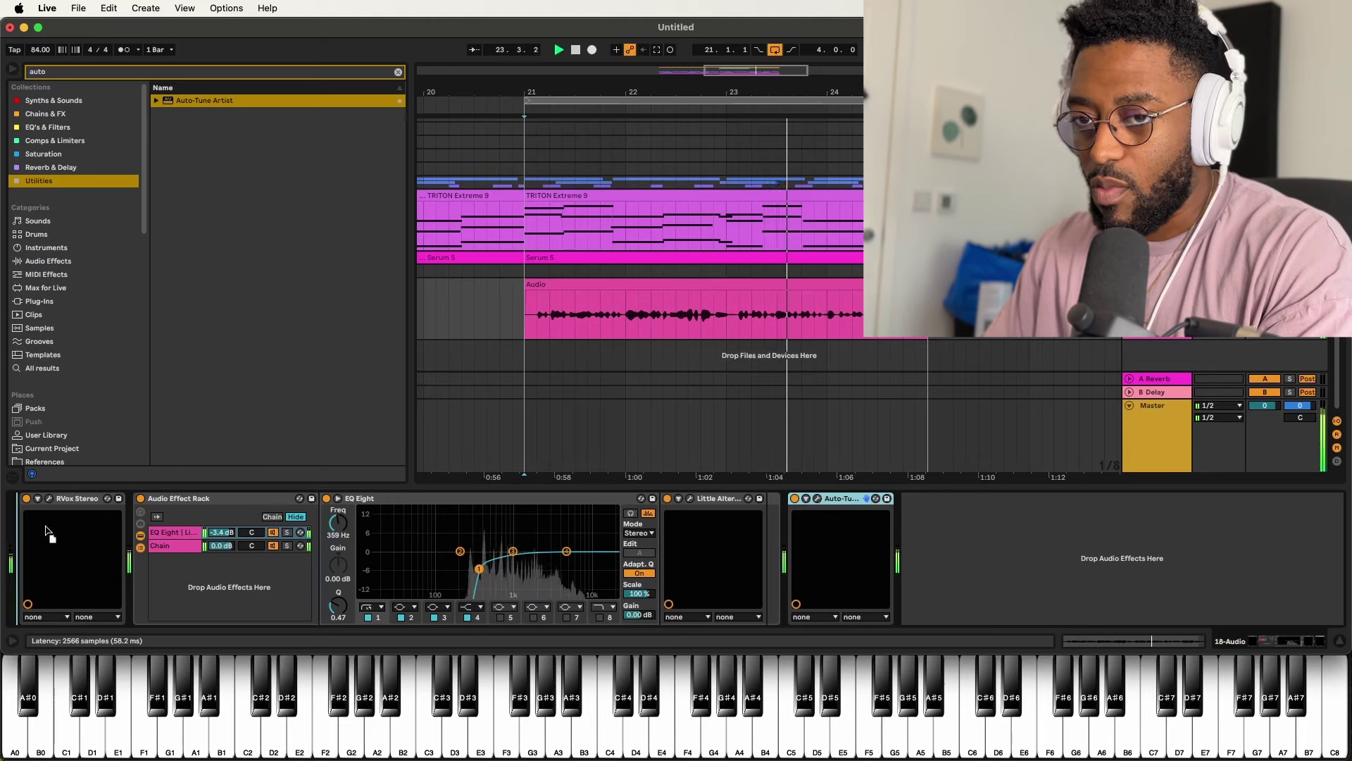
{"action": "left_click_drag", "start_coordinate": [47, 533], "coordinate": [47, 533]}
- Cut the section from 23.3.1 to 23.4.1 out of the track 18 audio clip and play back the edit from 23.2.1
{"action": "left_click", "coordinate": [783, 317]}
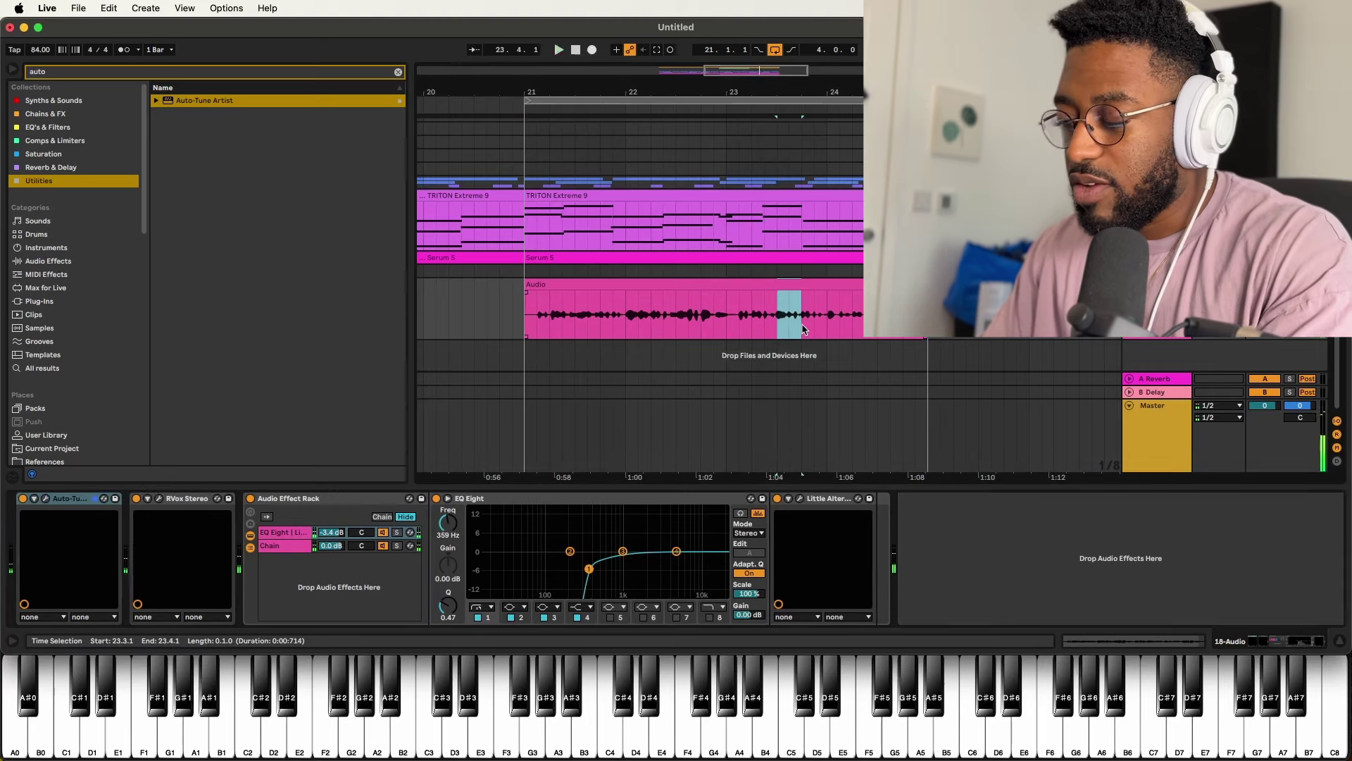
{"action": "key", "text": "Delete"}
{"action": "left_click", "coordinate": [751, 329]}
{"action": "key", "text": "space"}
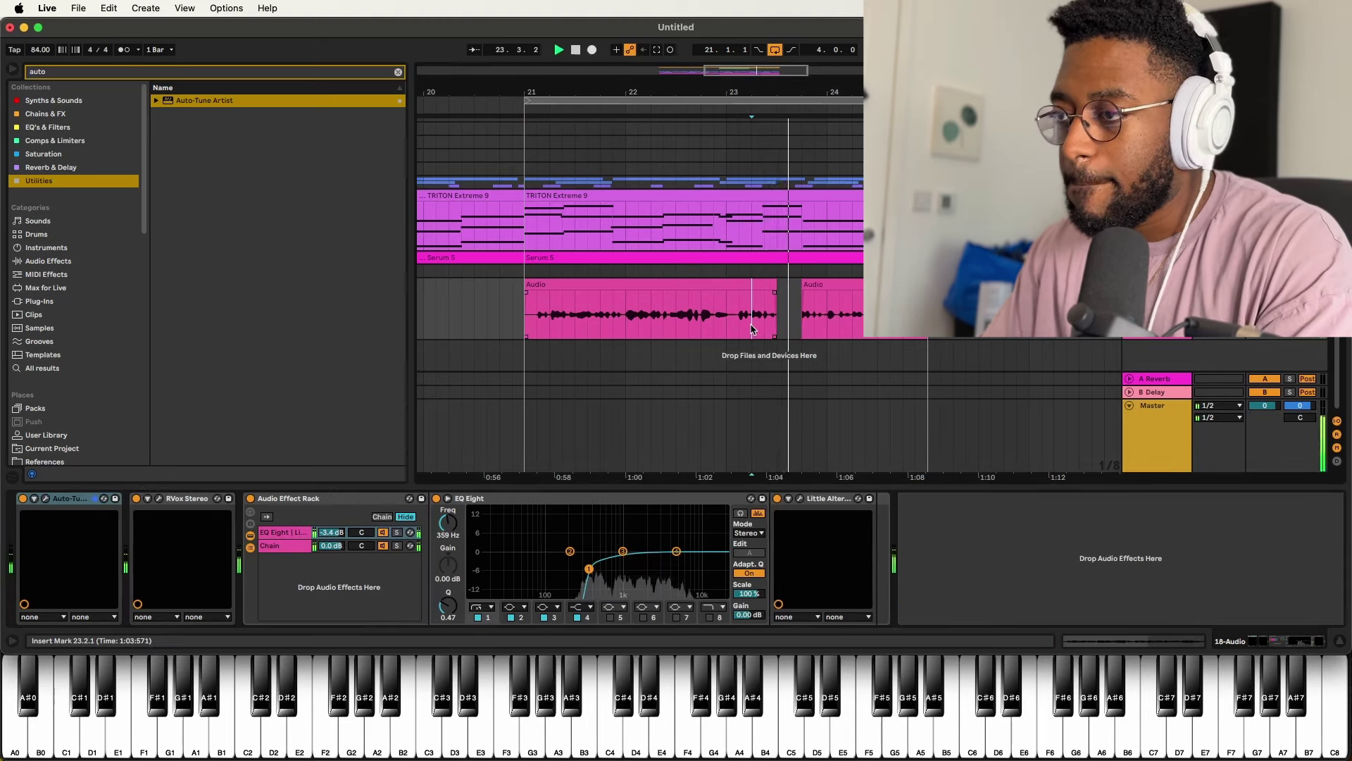
{"action": "key", "text": "space"}
{"action": "left_click", "coordinate": [771, 287]}
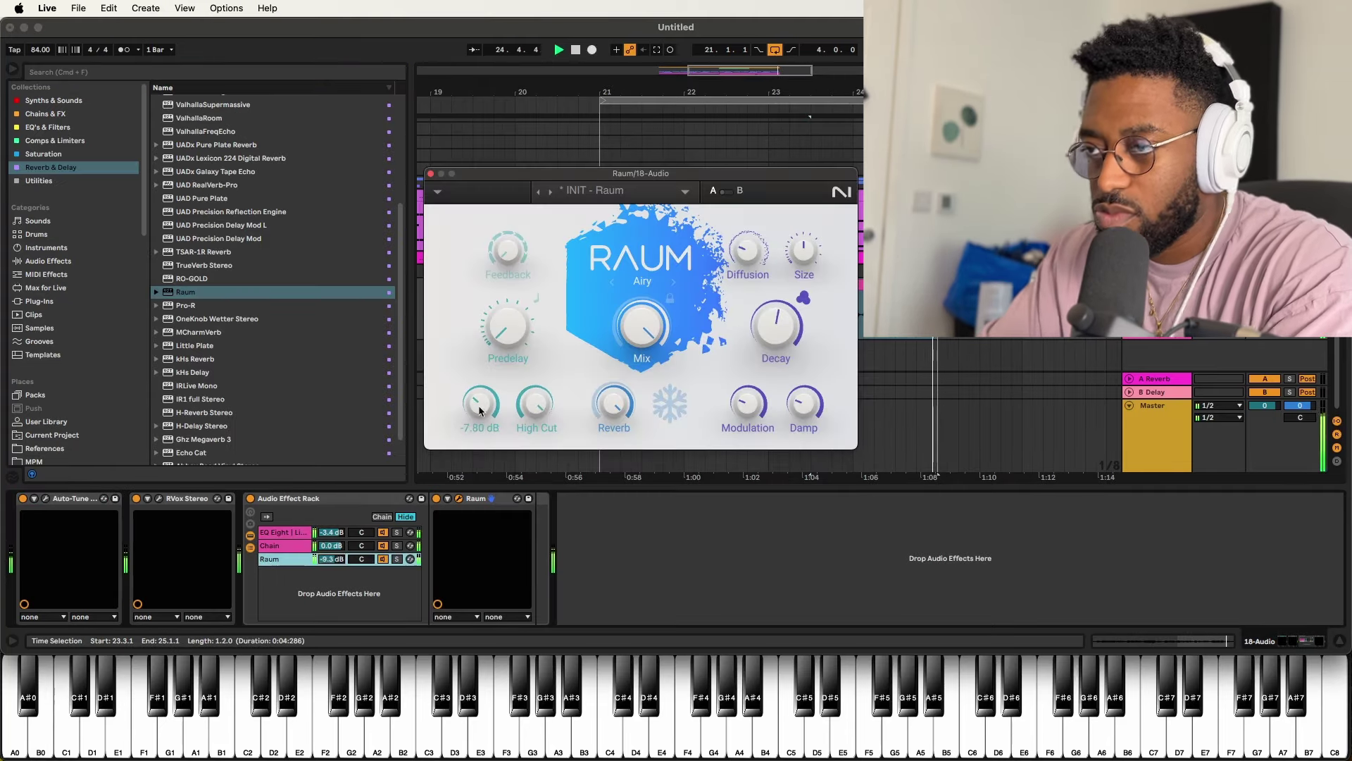
- Add a Raum reverb chain at -9.3 dB to the rack, and set track 18 Audio's volume to -5.0 dB
{"action": "left_click", "coordinate": [430, 175]}
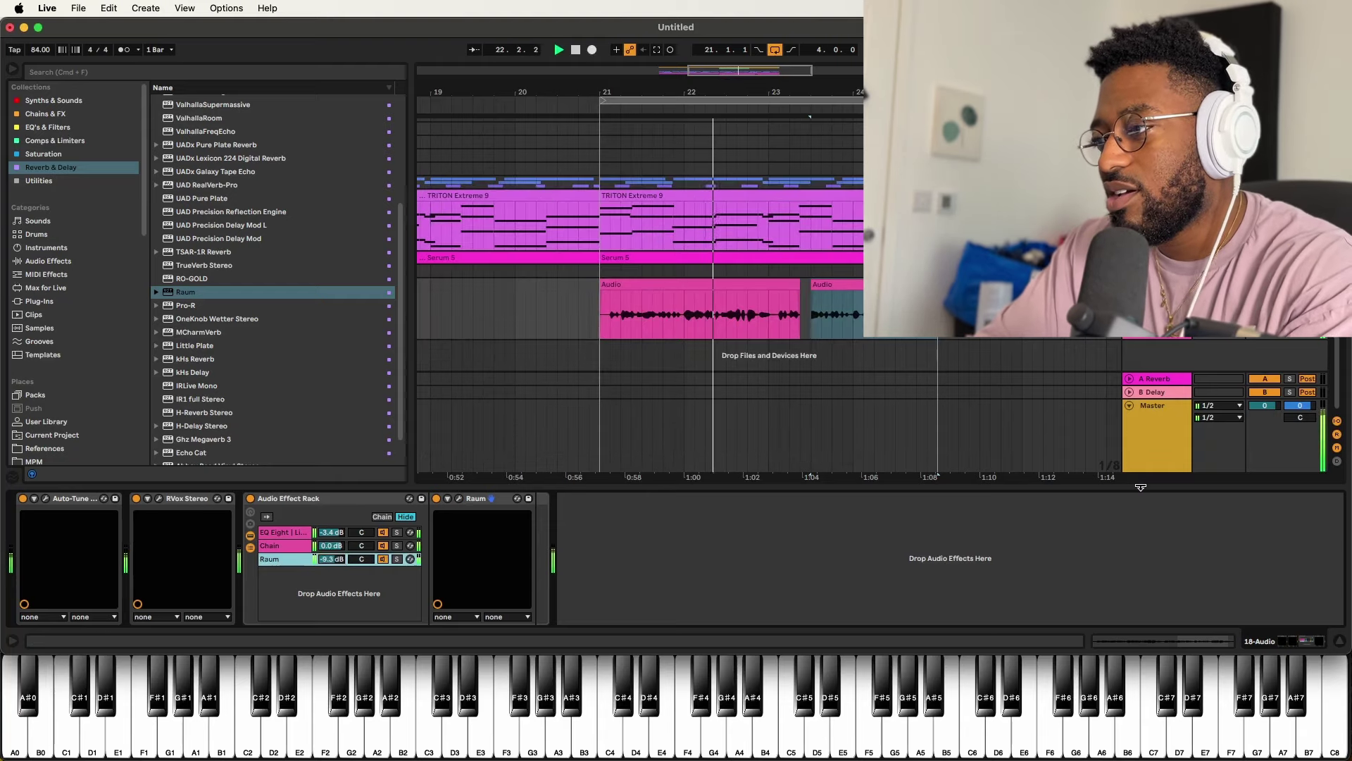
{"action": "left_click_drag", "start_coordinate": [1141, 486], "coordinate": [1140, 631]}
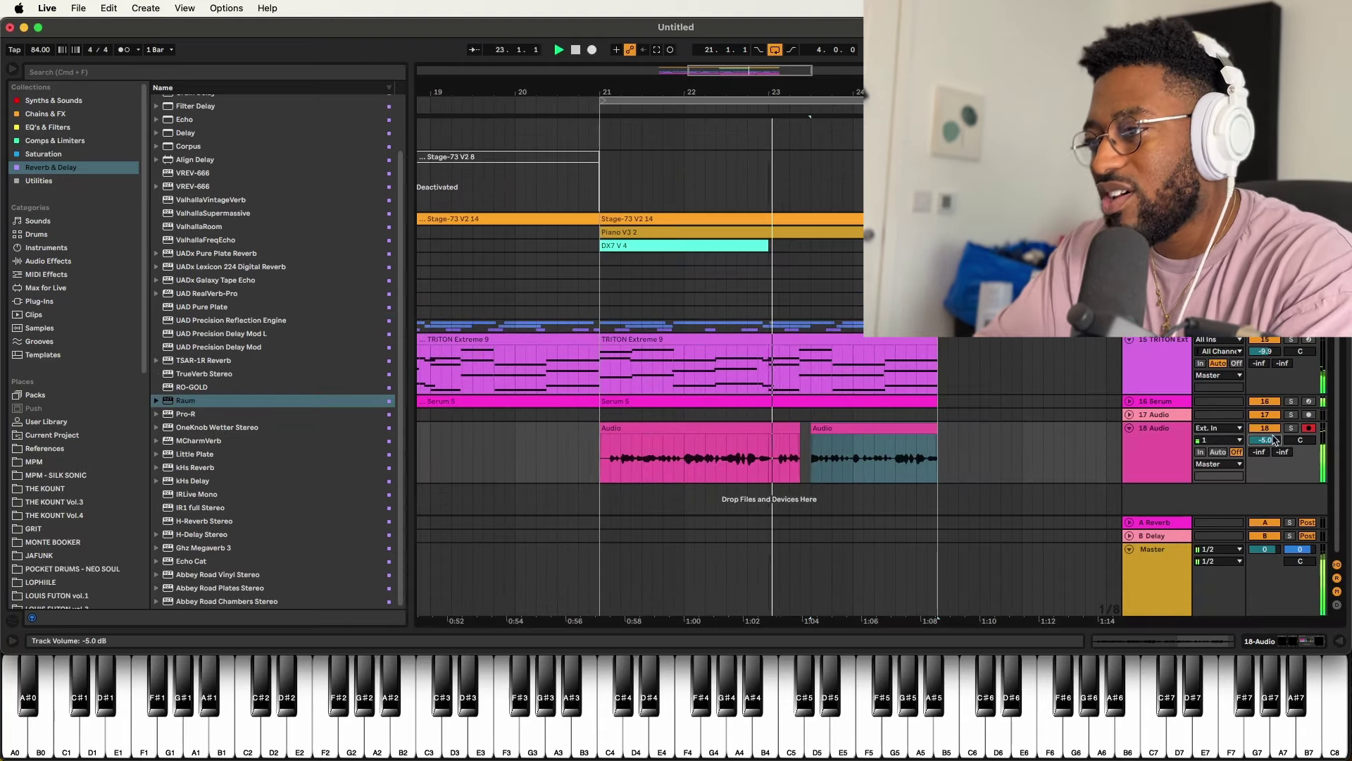
{"action": "left_click", "coordinate": [821, 409]}
- Search all browser results for "trumpets" and clear the search
{"action": "left_click", "coordinate": [98, 70]}
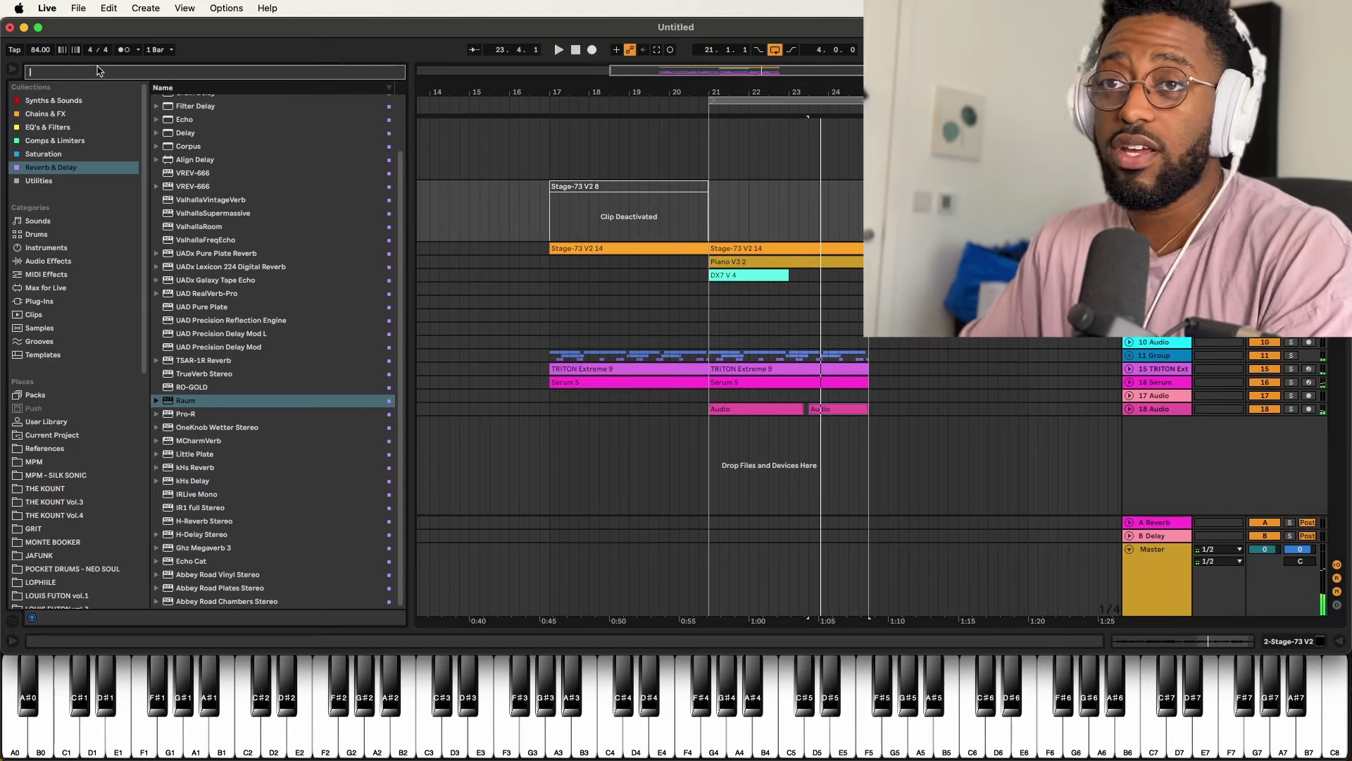
{"action": "type", "text": "trumpets"}
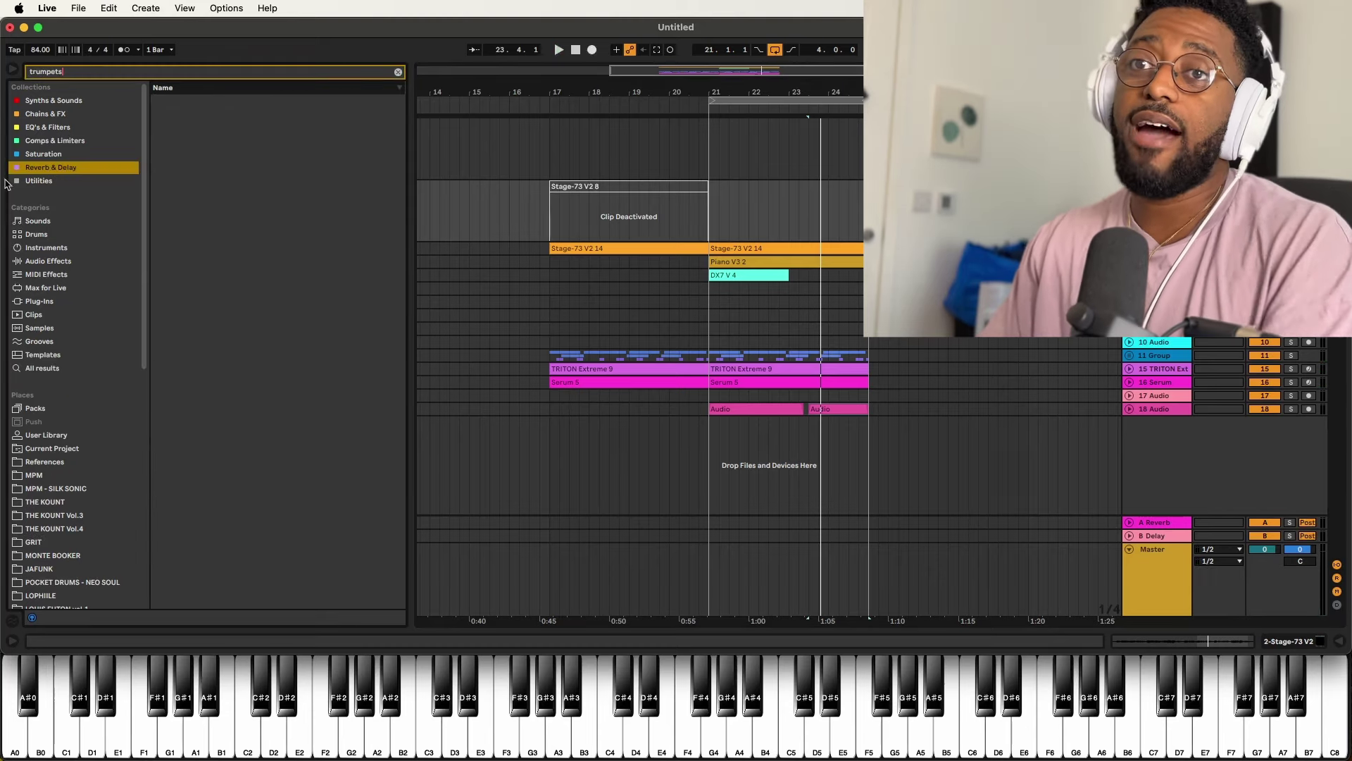
{"action": "left_click", "coordinate": [44, 370]}
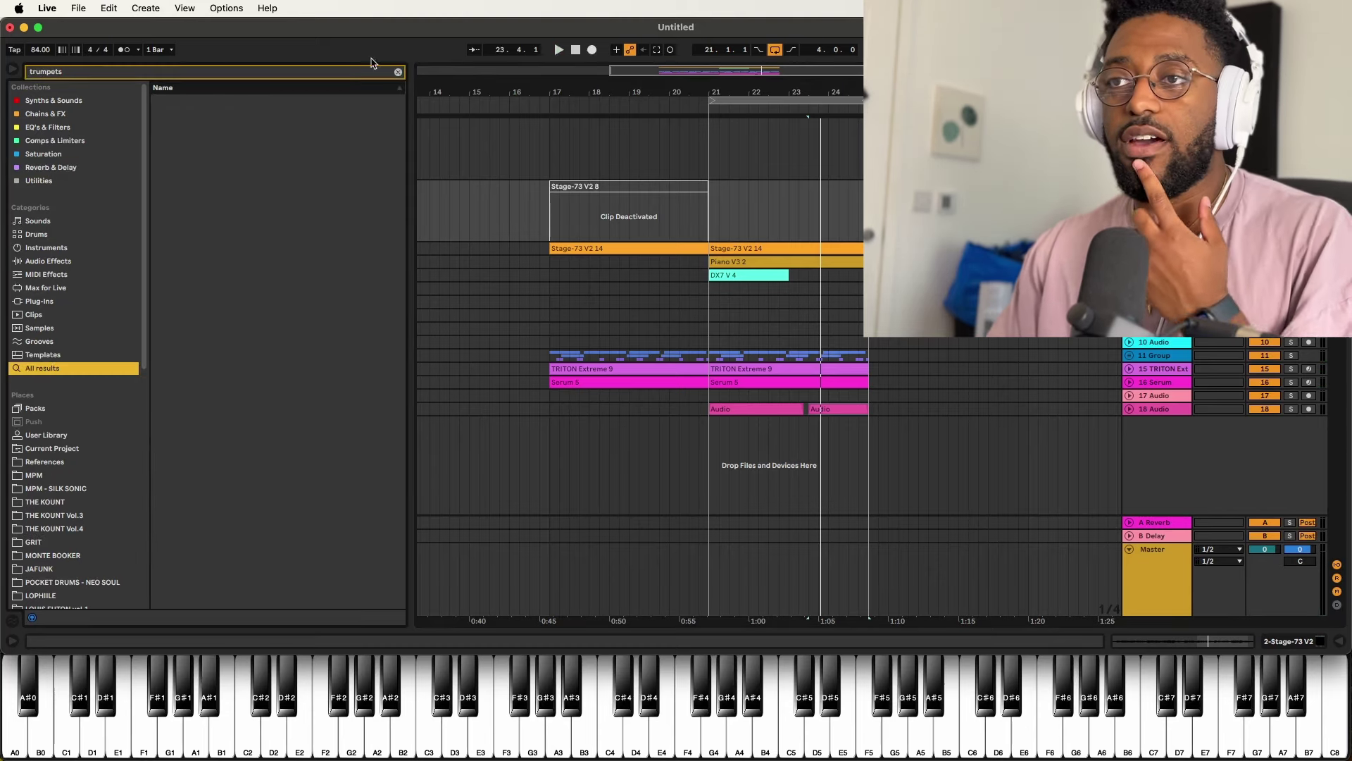
{"action": "left_click", "coordinate": [397, 73]}
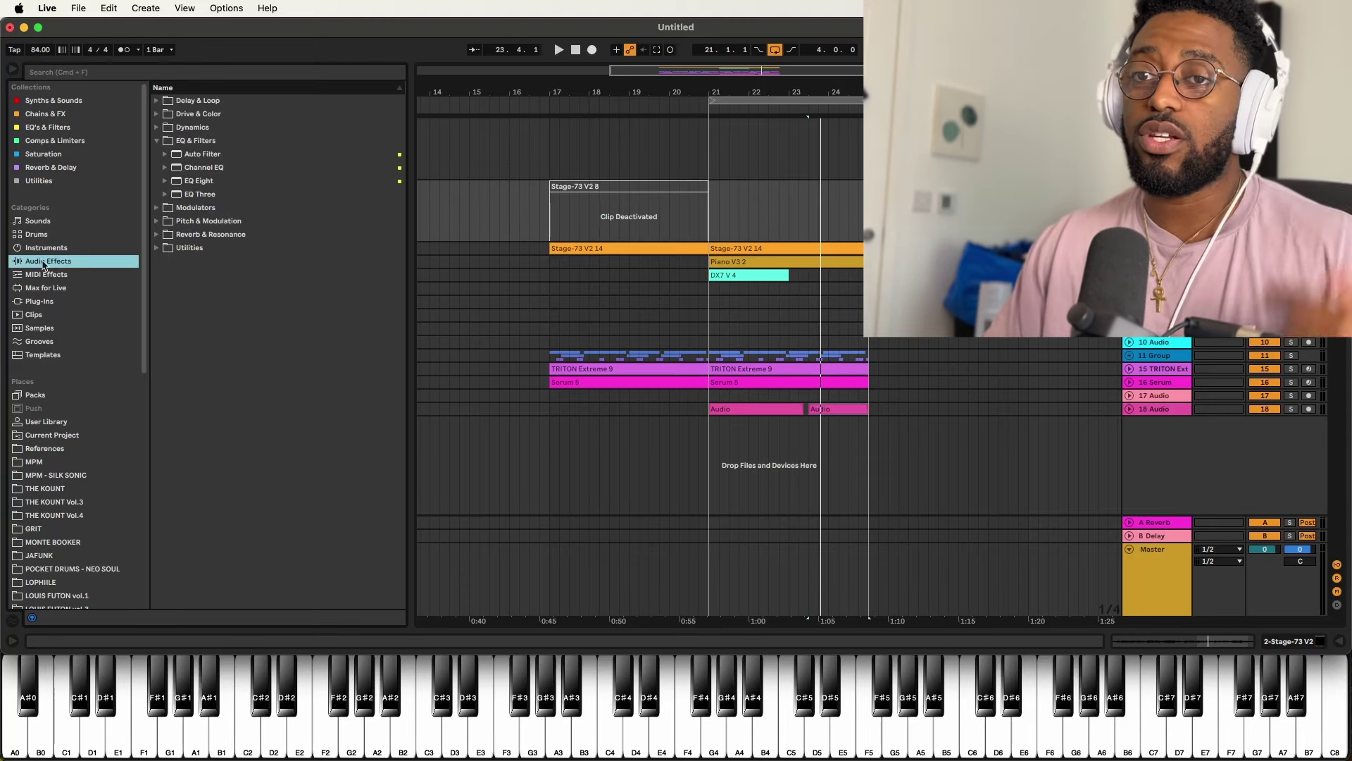
- Find BBC Symphony Orchestra among the plug-ins, load it with Brass: Trumpets a3 on a new track, and record a part over bars 21 to 25
{"action": "left_click", "coordinate": [39, 300]}
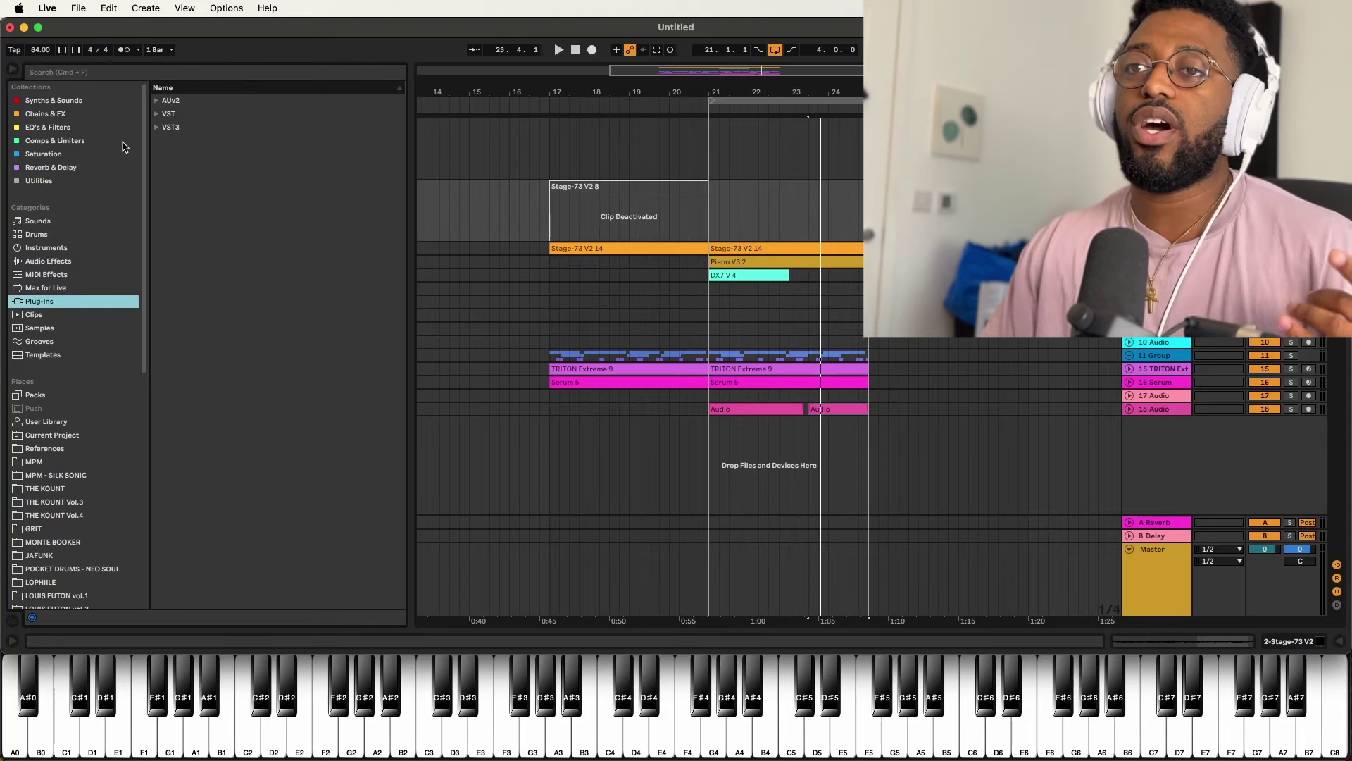
{"action": "left_click", "coordinate": [157, 128]}
{"action": "scroll", "coordinate": [170, 177], "scroll_direction": "down", "scroll_amount": 2}
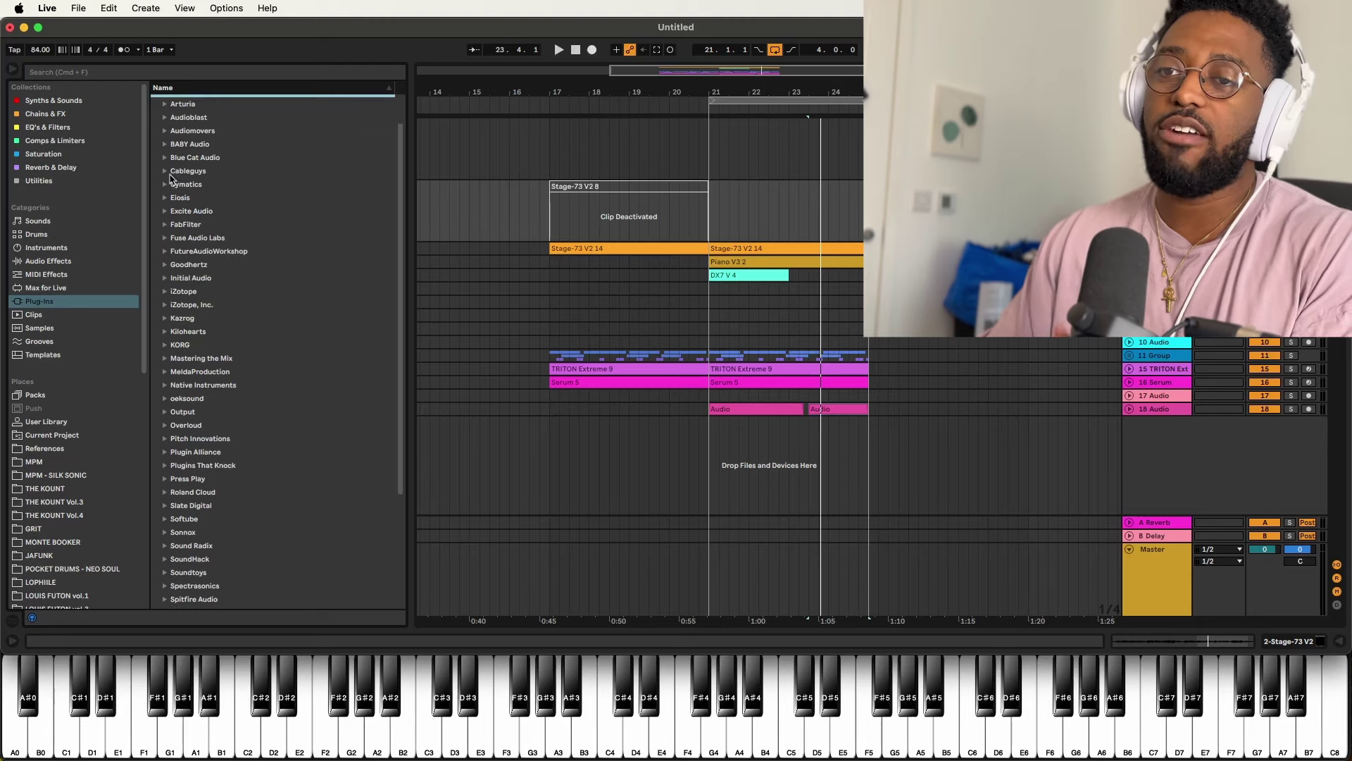
{"action": "left_click", "coordinate": [153, 73]}
{"action": "type", "text": "s"}
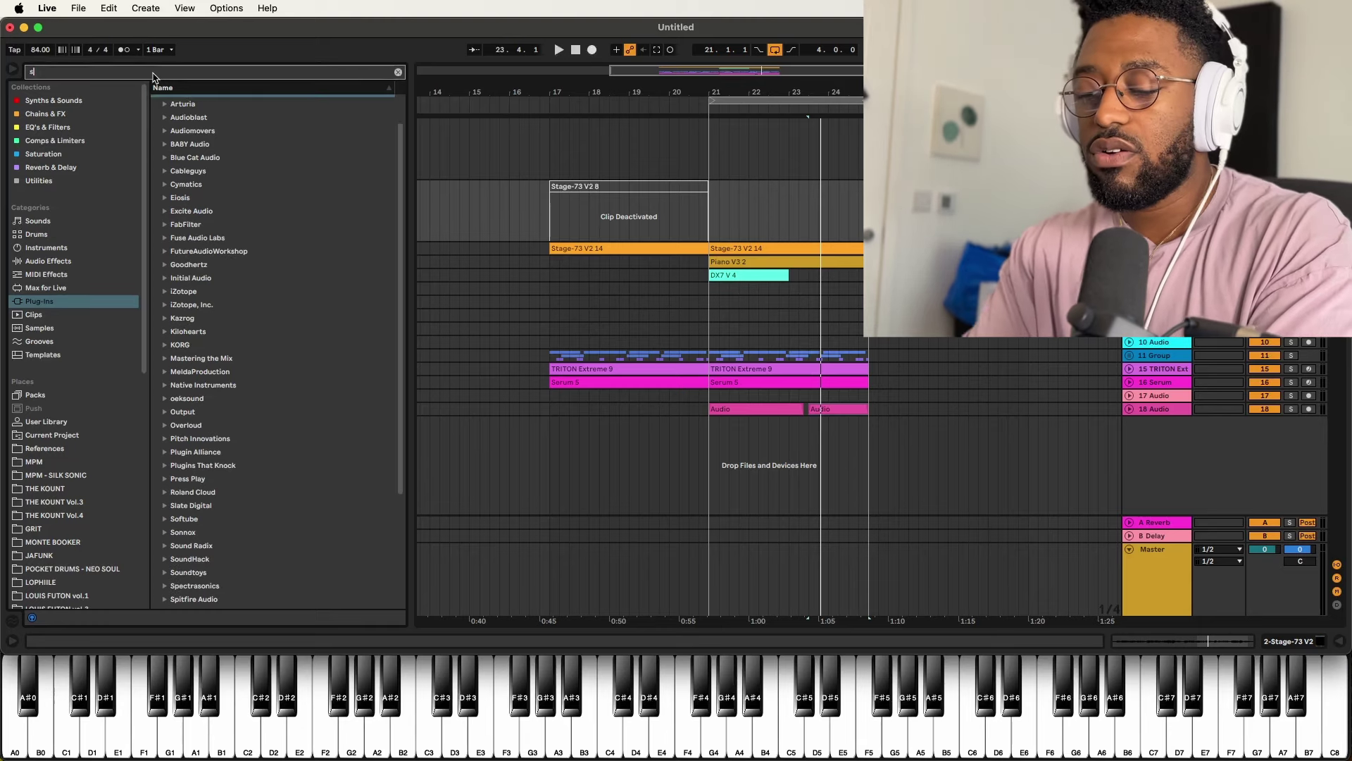
{"action": "type", "text": "uy"}
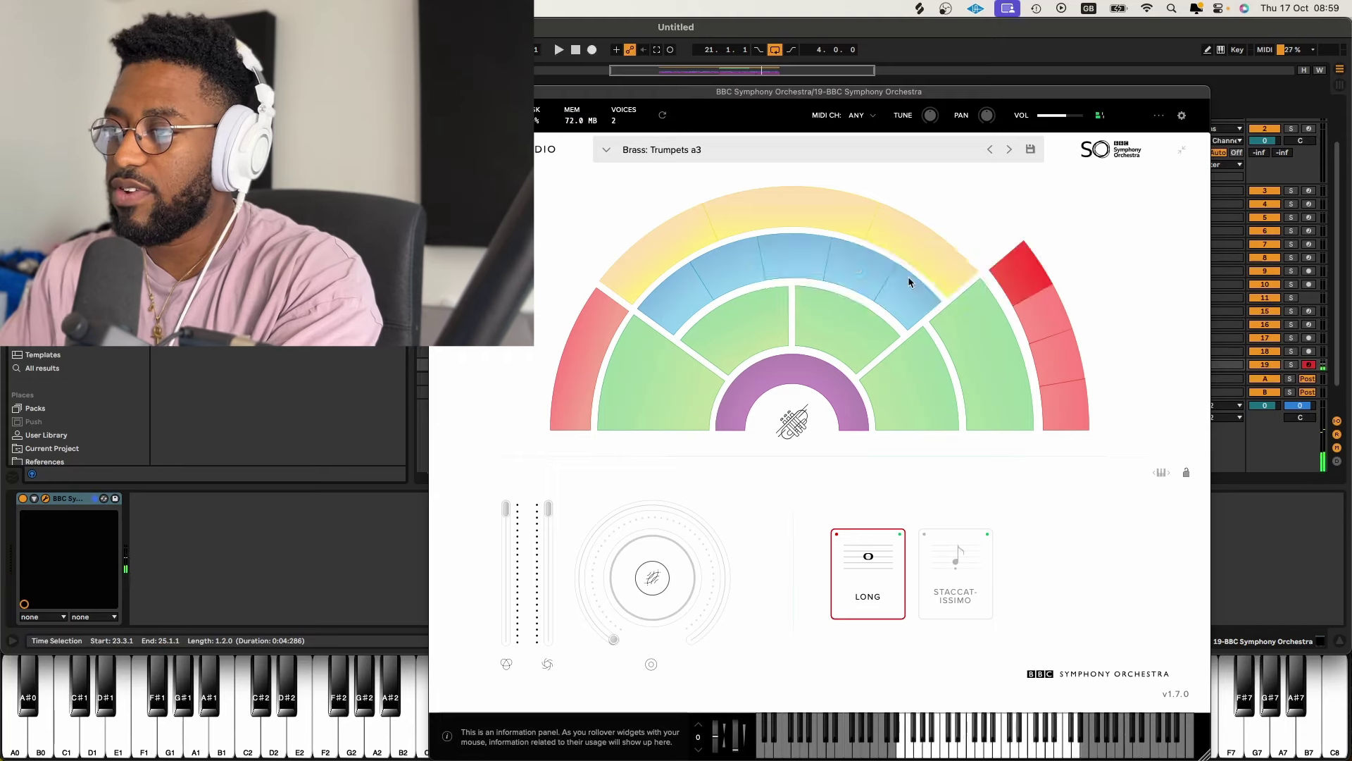
{"action": "key", "text": "super+alt+p"}
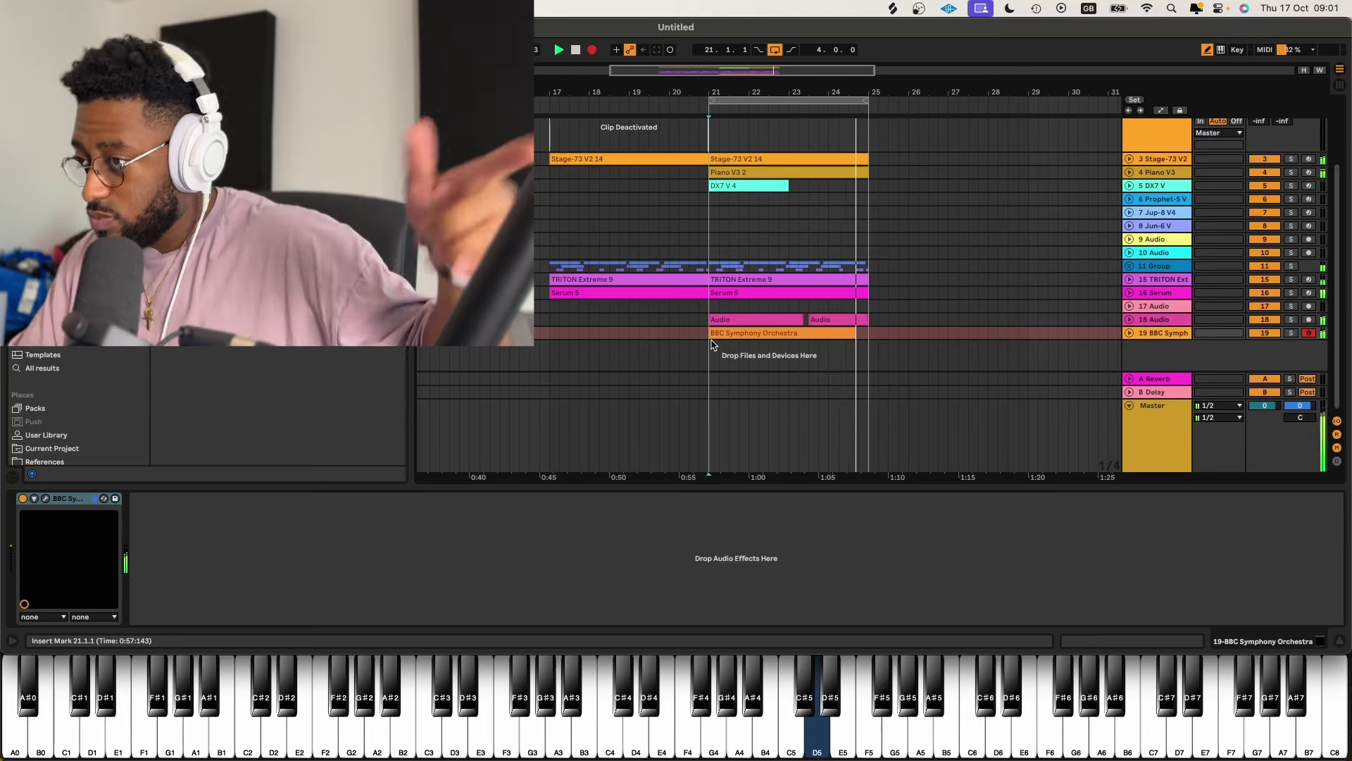
- Duplicate the BBC Symphony Orchestra track and switch the copy to Brass: Tenor Trombones a3
{"action": "key", "text": "super+d"}
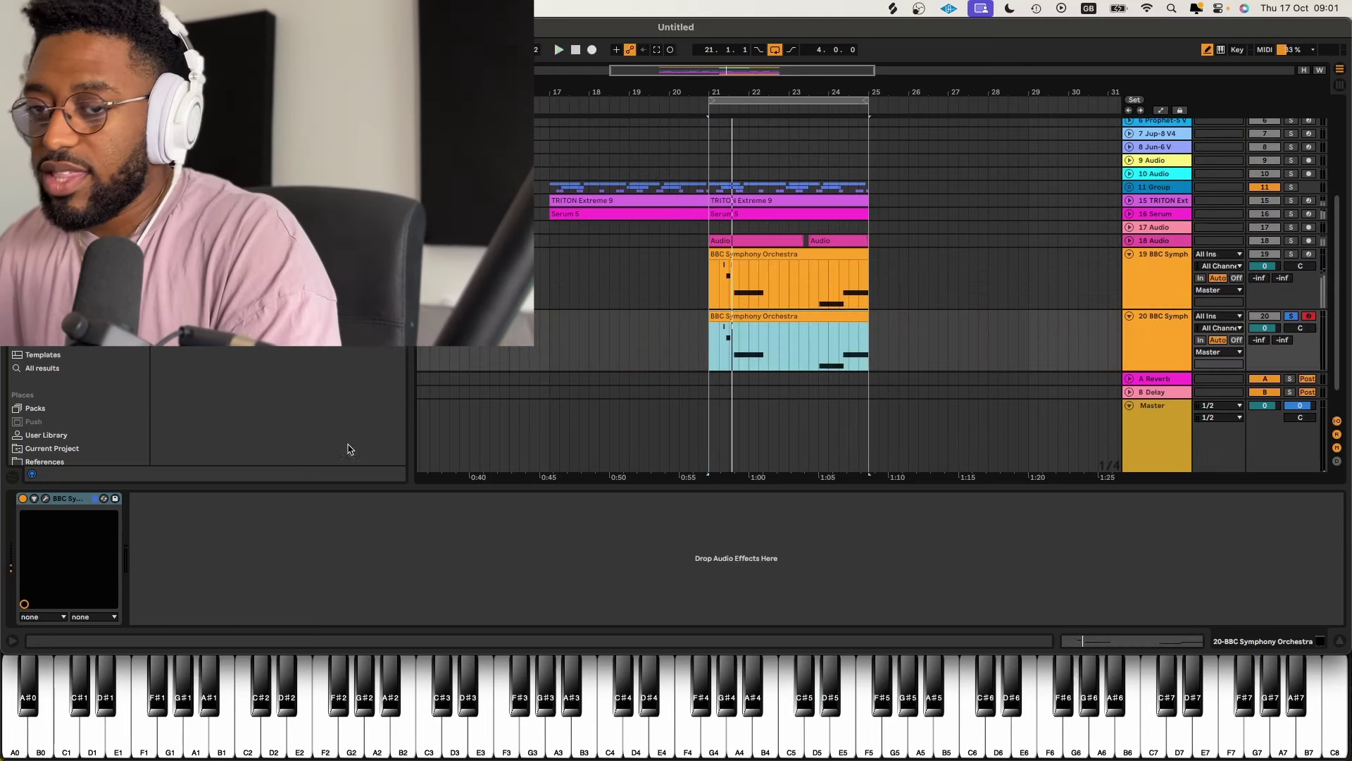
{"action": "left_click", "coordinate": [47, 498]}
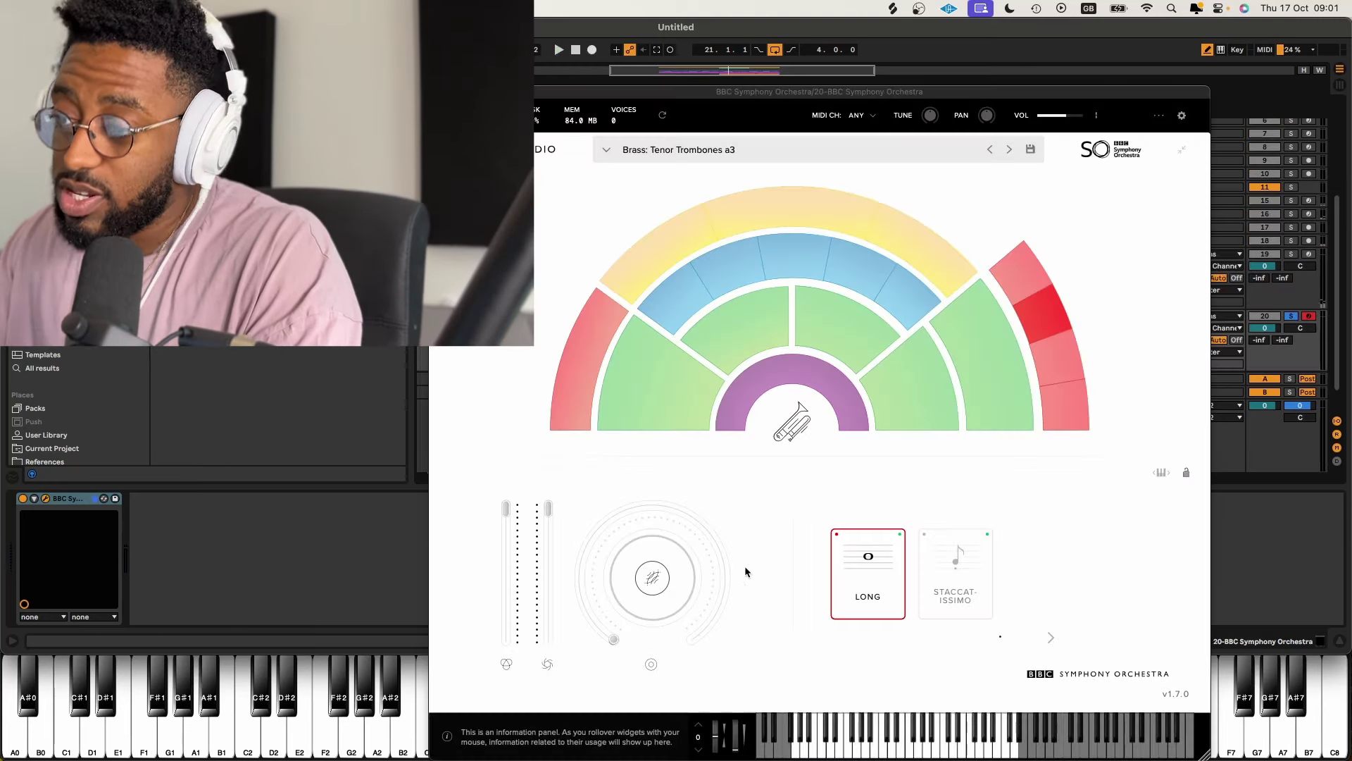
{"action": "left_click", "coordinate": [437, 92]}
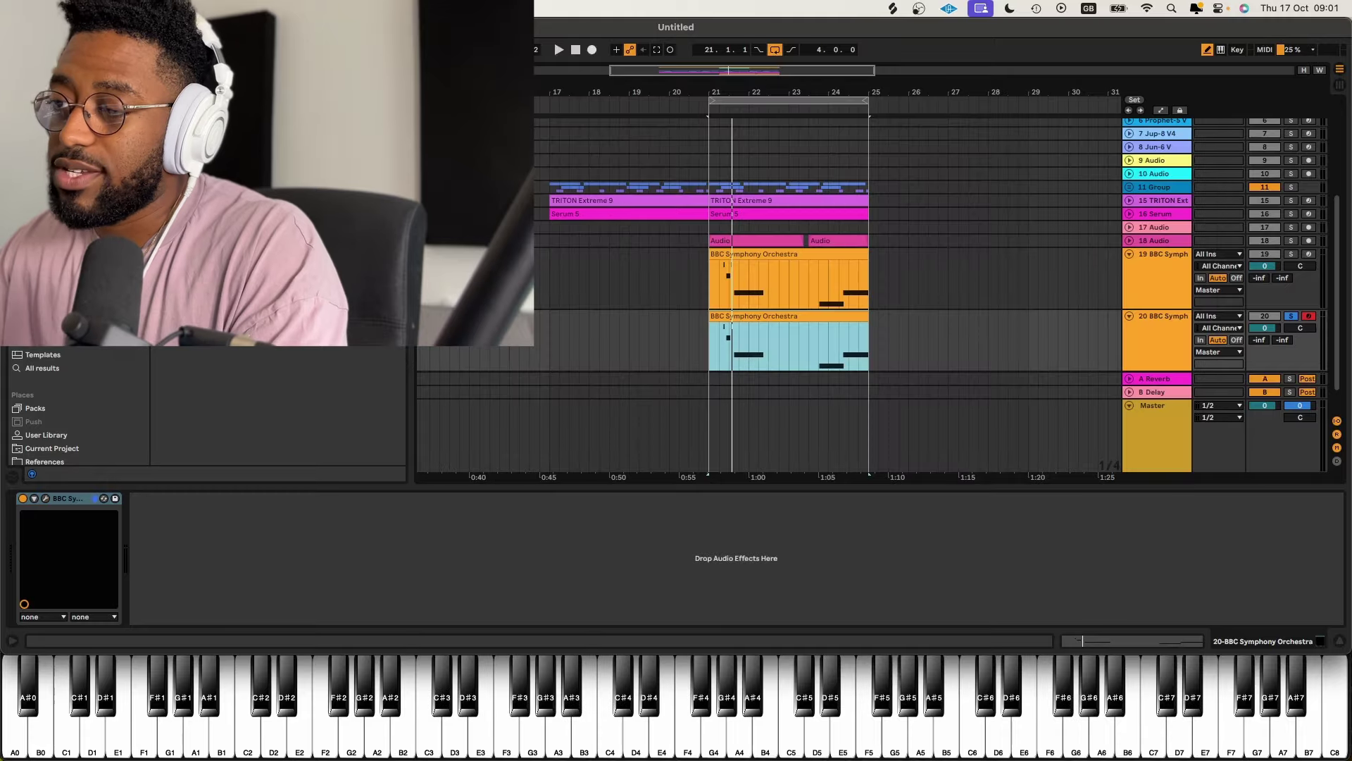
- Open track 20's BBC Symphony Orchestra clip in an enlarged note editor, remove unwanted notes, and return to the device view
{"action": "key", "text": "shift+Tab"}
{"action": "left_click_drag", "start_coordinate": [680, 486], "coordinate": [681, 258]}
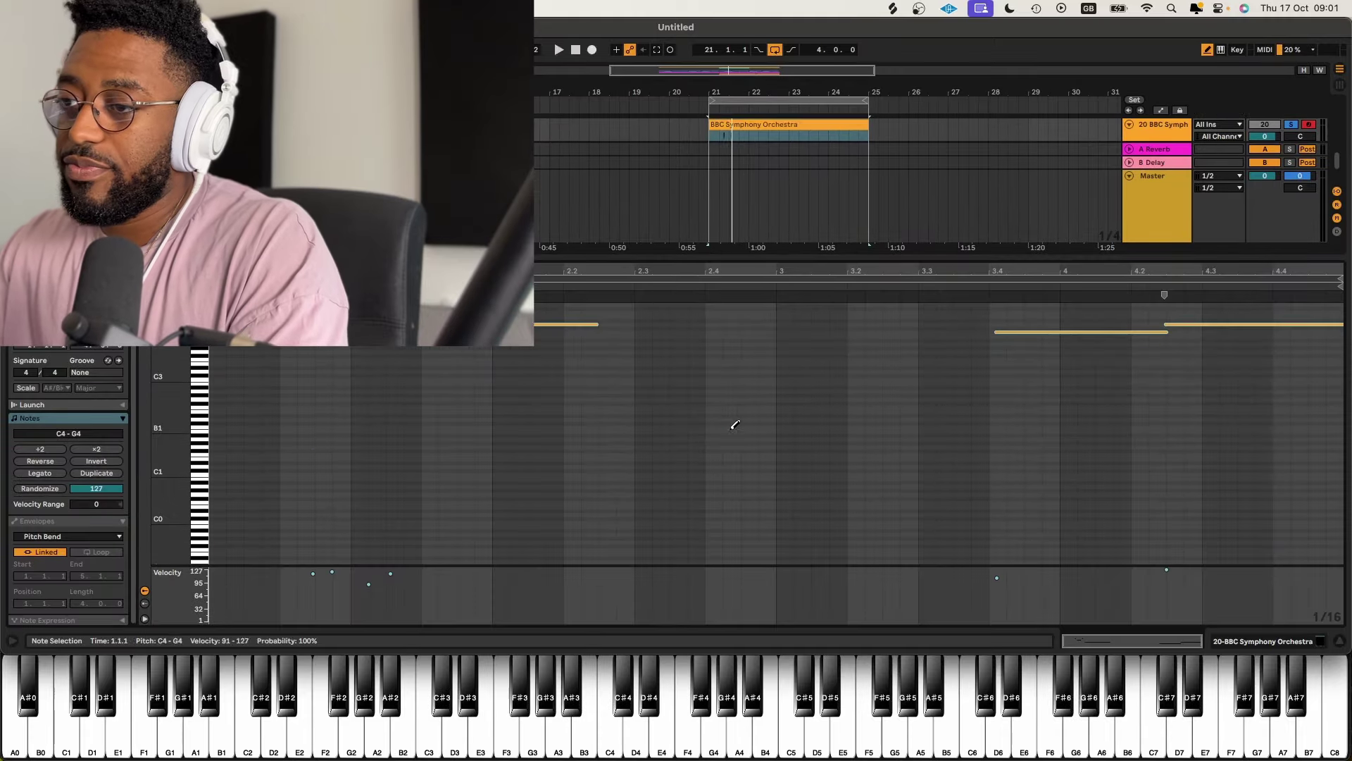
{"action": "left_click", "coordinate": [733, 430]}
{"action": "key", "text": "Delete"}
{"action": "key", "text": "shift+Tab"}
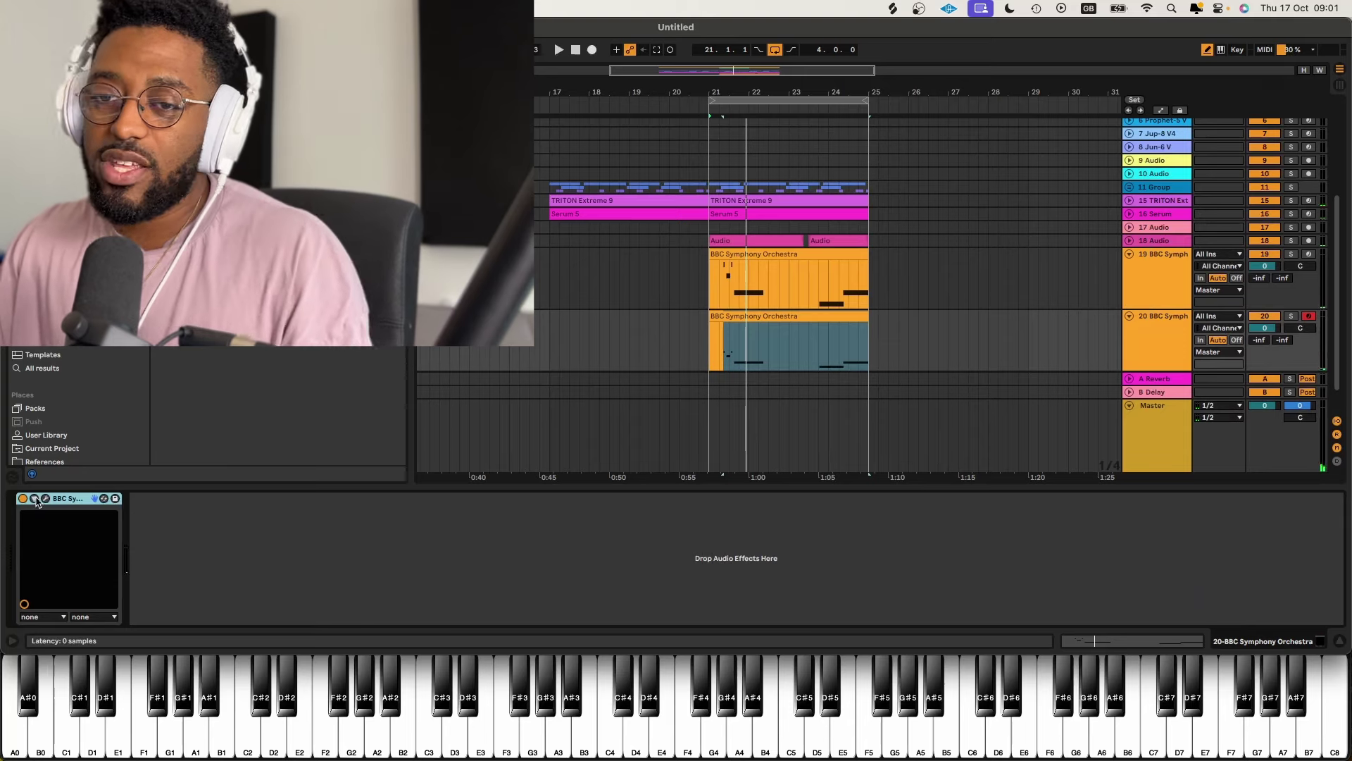
- Open the Tenor Trombones instrument on track 20, raise its reverb and close the plug-in window
{"action": "left_click", "coordinate": [45, 498]}
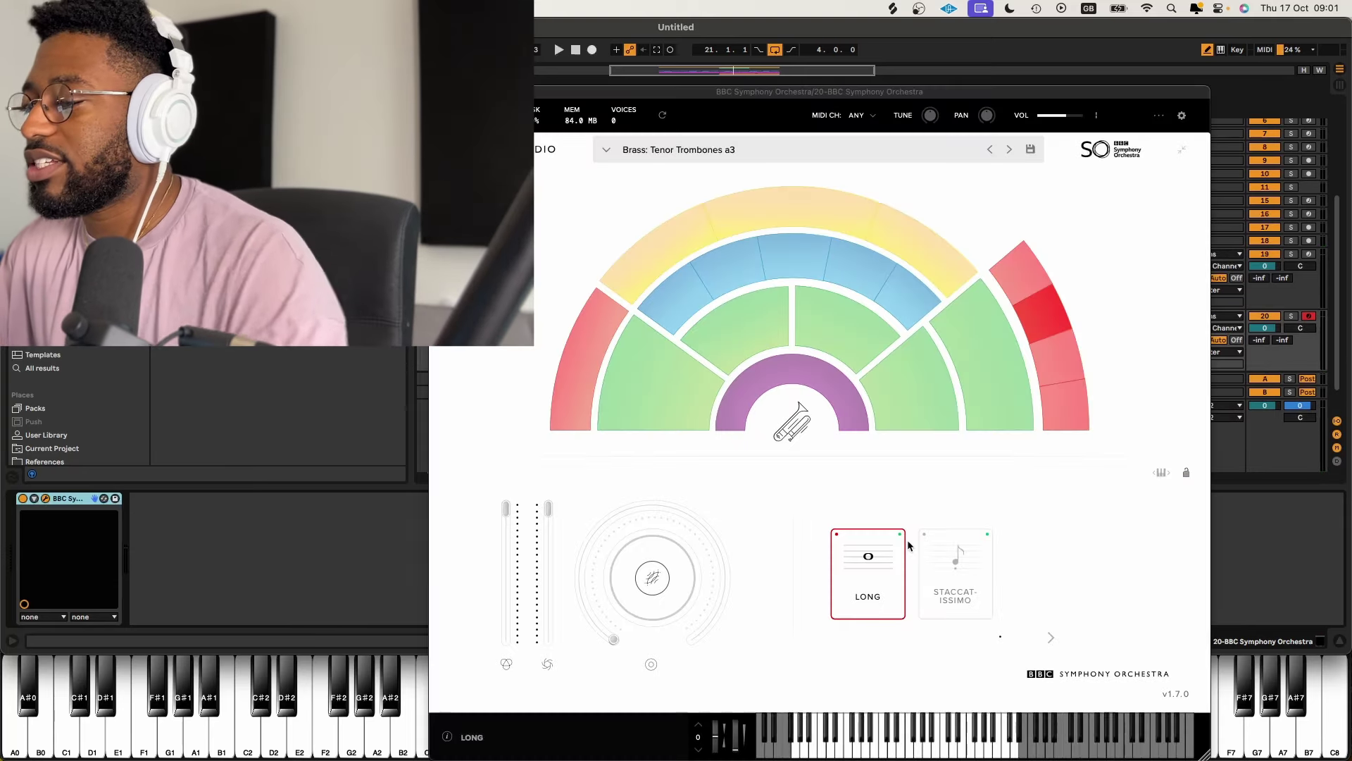
{"action": "mouse_move", "coordinate": [615, 642]}
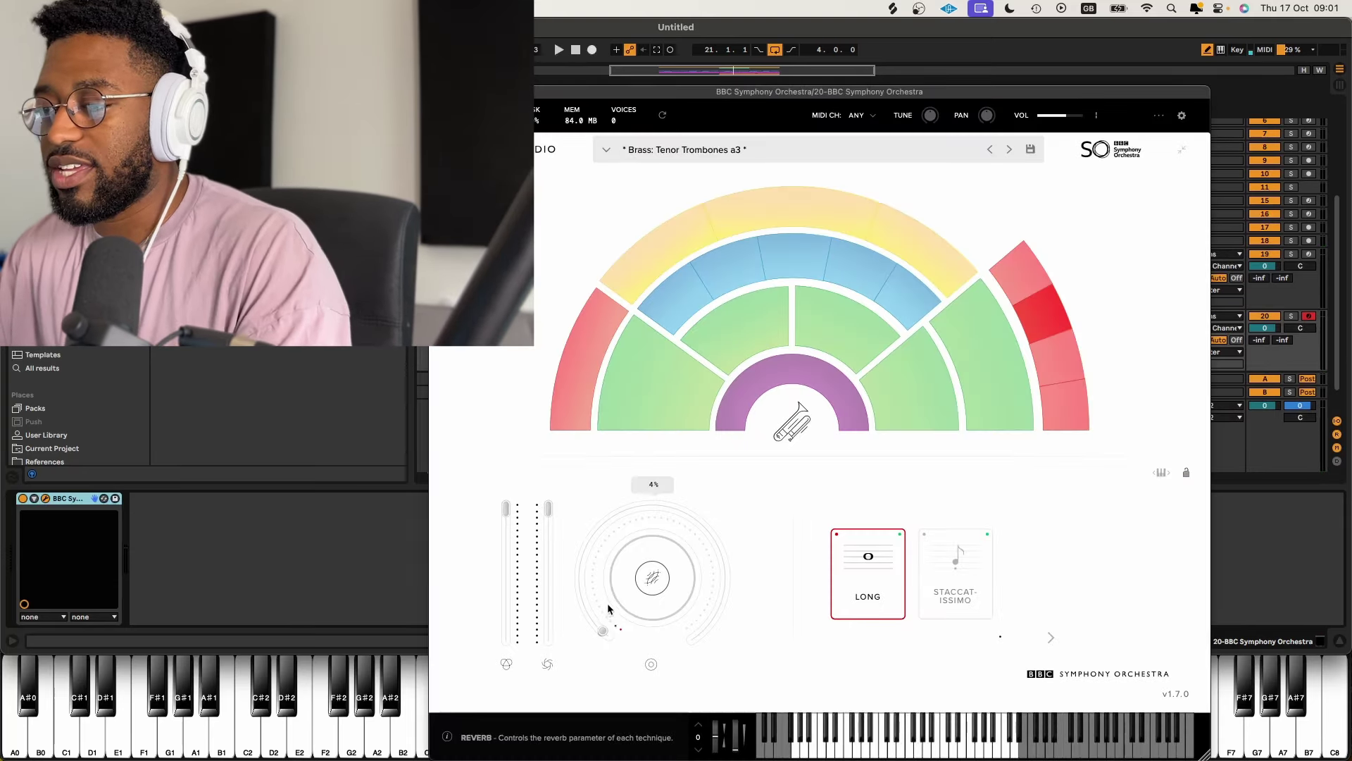
{"action": "left_click_drag", "start_coordinate": [609, 609], "coordinate": [216, 477]}
{"action": "left_click", "coordinate": [437, 91]}
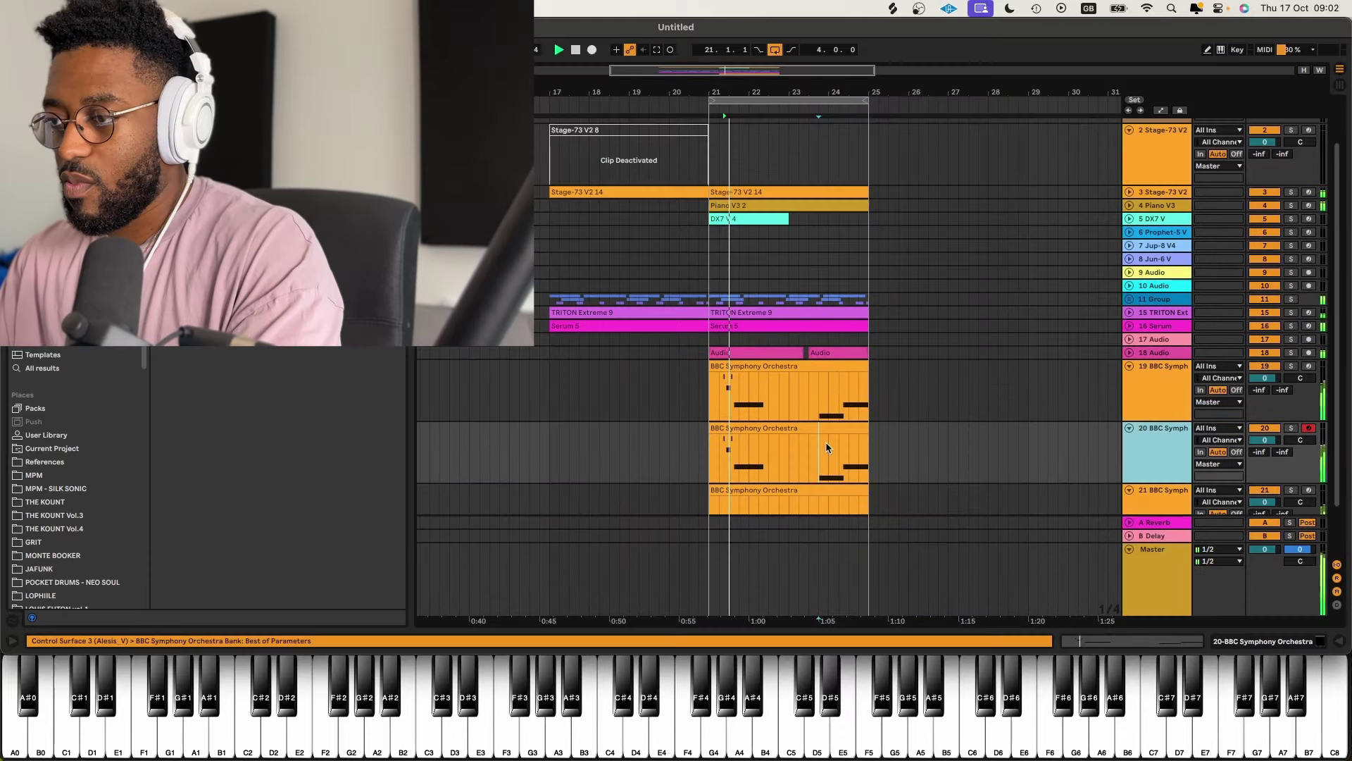
- Trim the start of the BBC Symphony Orchestra clips on tracks 20 and 21 to just after bar 23, and play back from there
{"action": "key", "text": "space"}
{"action": "left_click", "coordinate": [817, 427]}
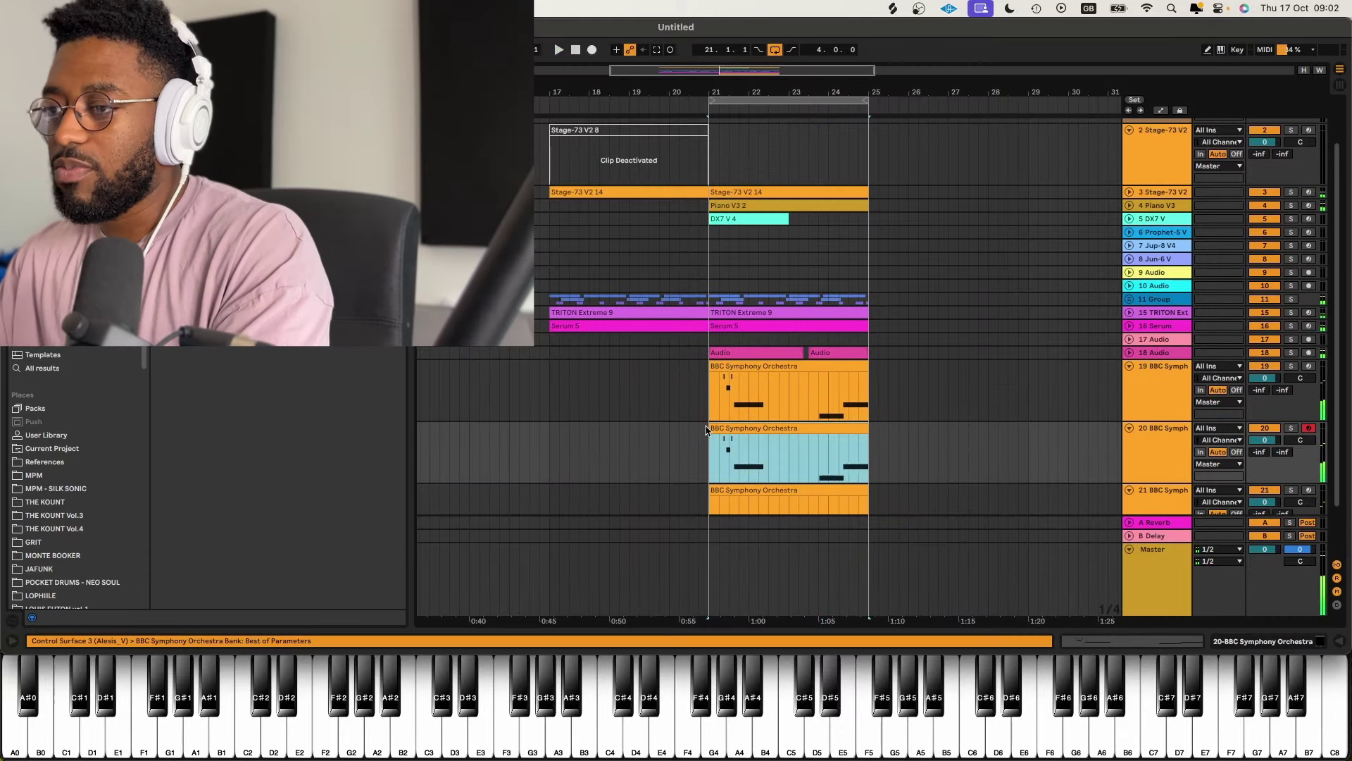
{"action": "left_click_drag", "start_coordinate": [706, 429], "coordinate": [799, 430]}
{"action": "scroll", "coordinate": [757, 449], "scroll_direction": "down", "scroll_amount": 2}
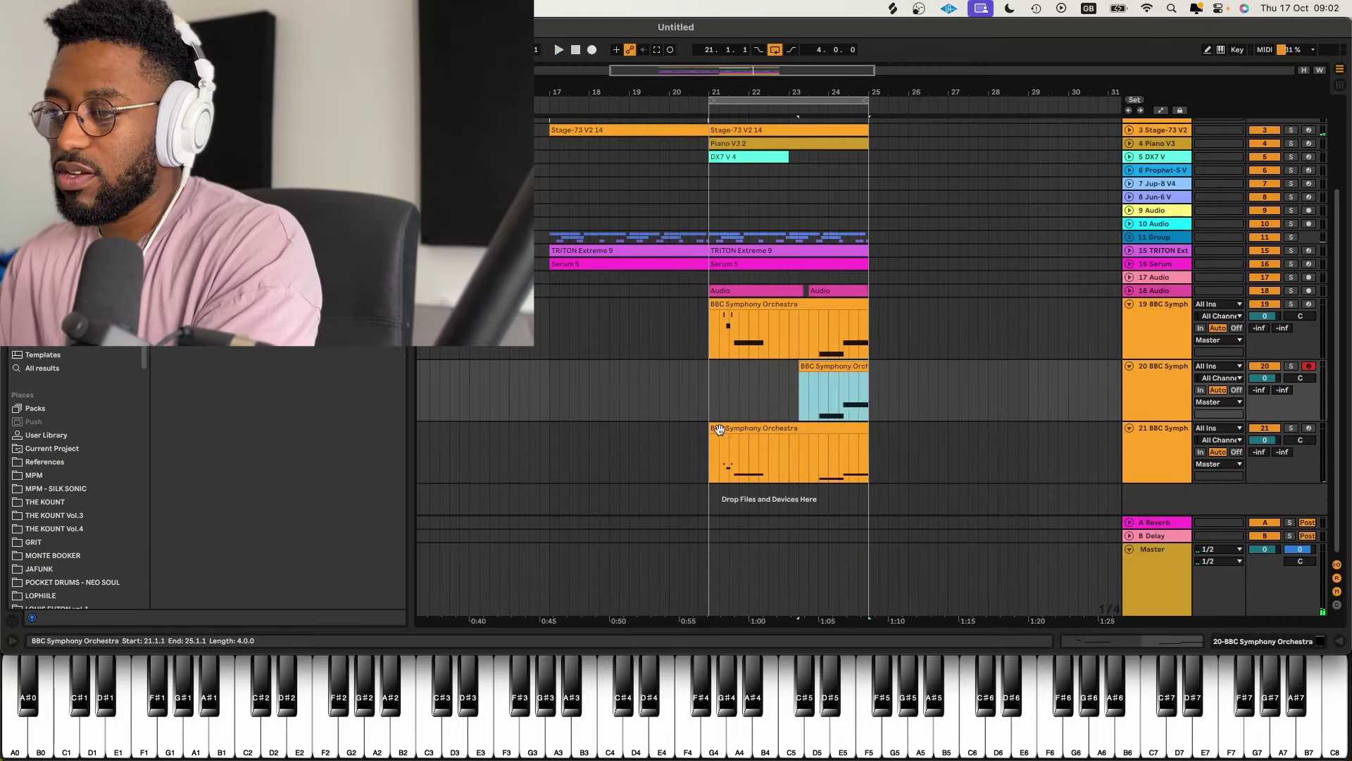
{"action": "left_click_drag", "start_coordinate": [715, 428], "coordinate": [796, 428]}
{"action": "left_click", "coordinate": [800, 408]}
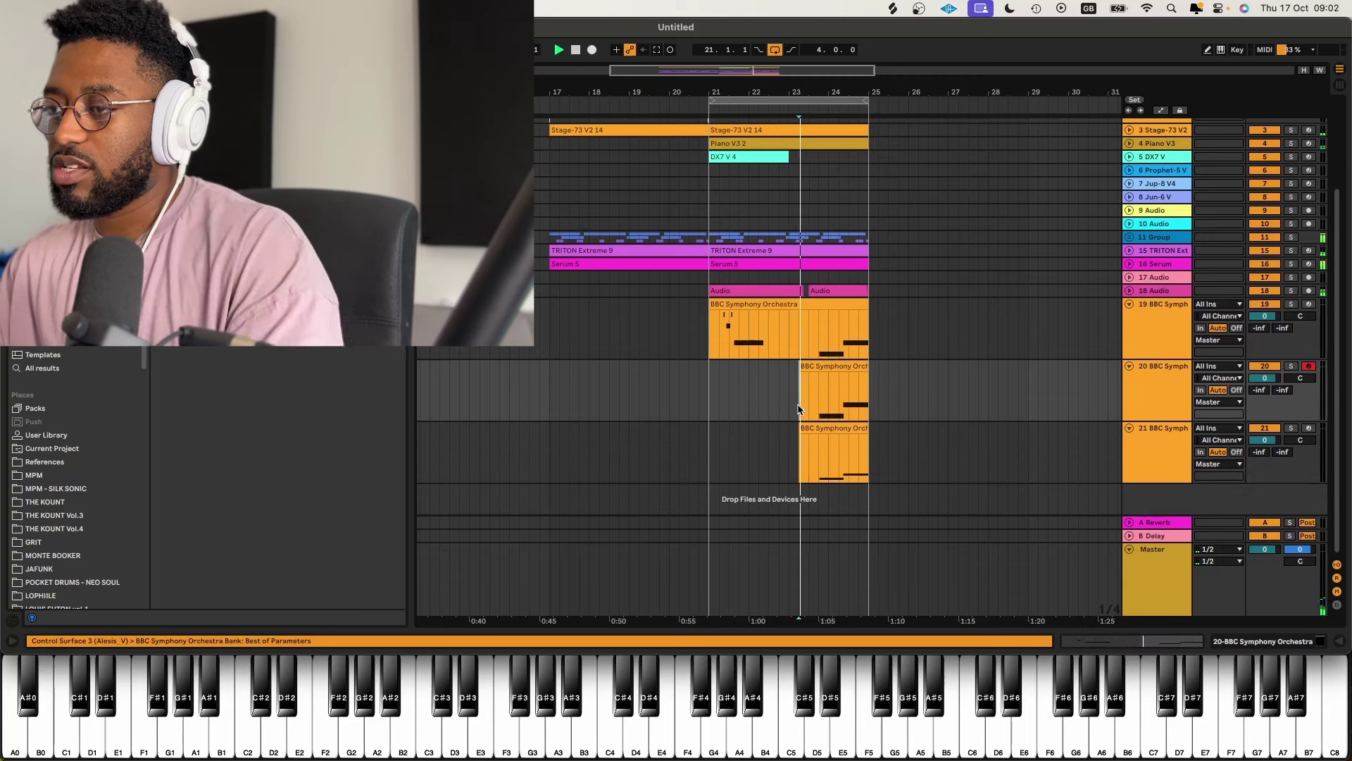
{"action": "key", "text": "space"}
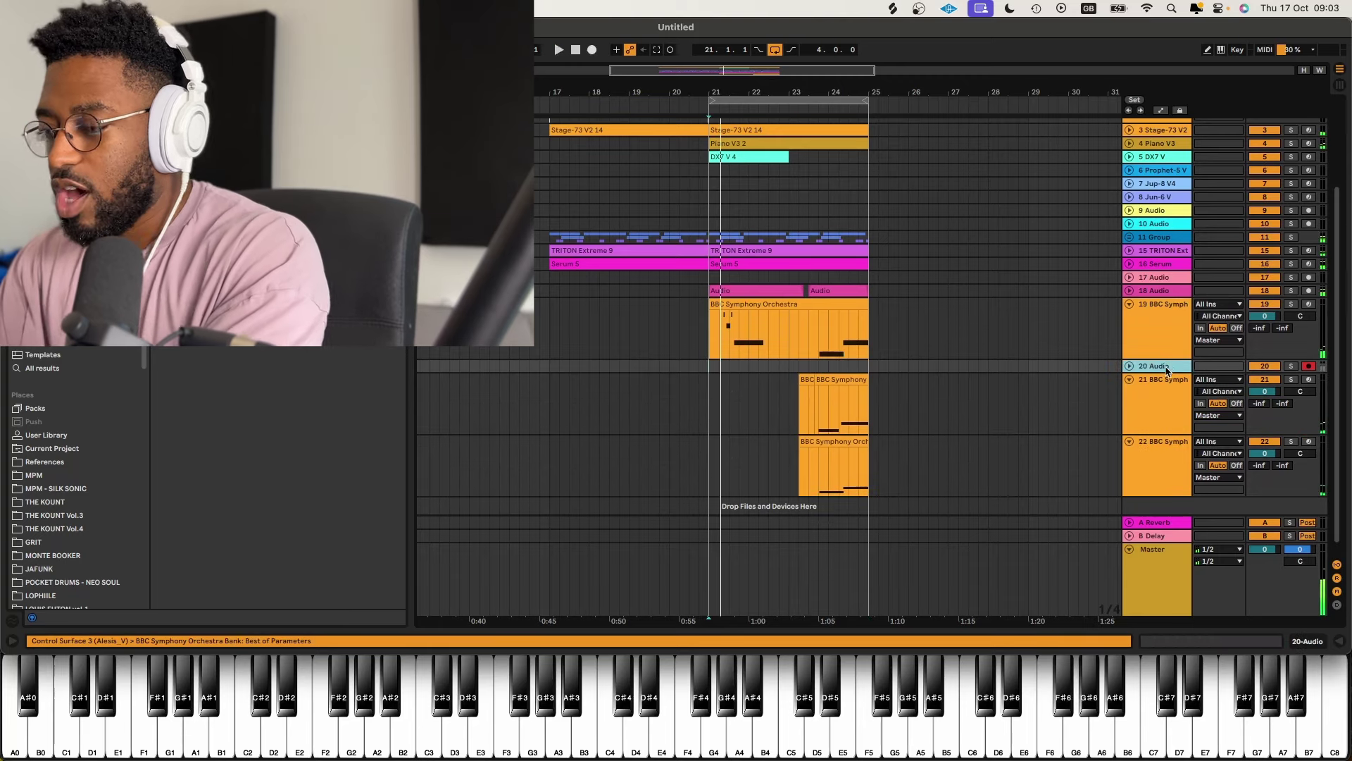
- Undo the stray audio track, duplicate the BBC Symphony Orchestra track 19, and delete the clip on the copy
{"action": "key", "text": "super+z"}
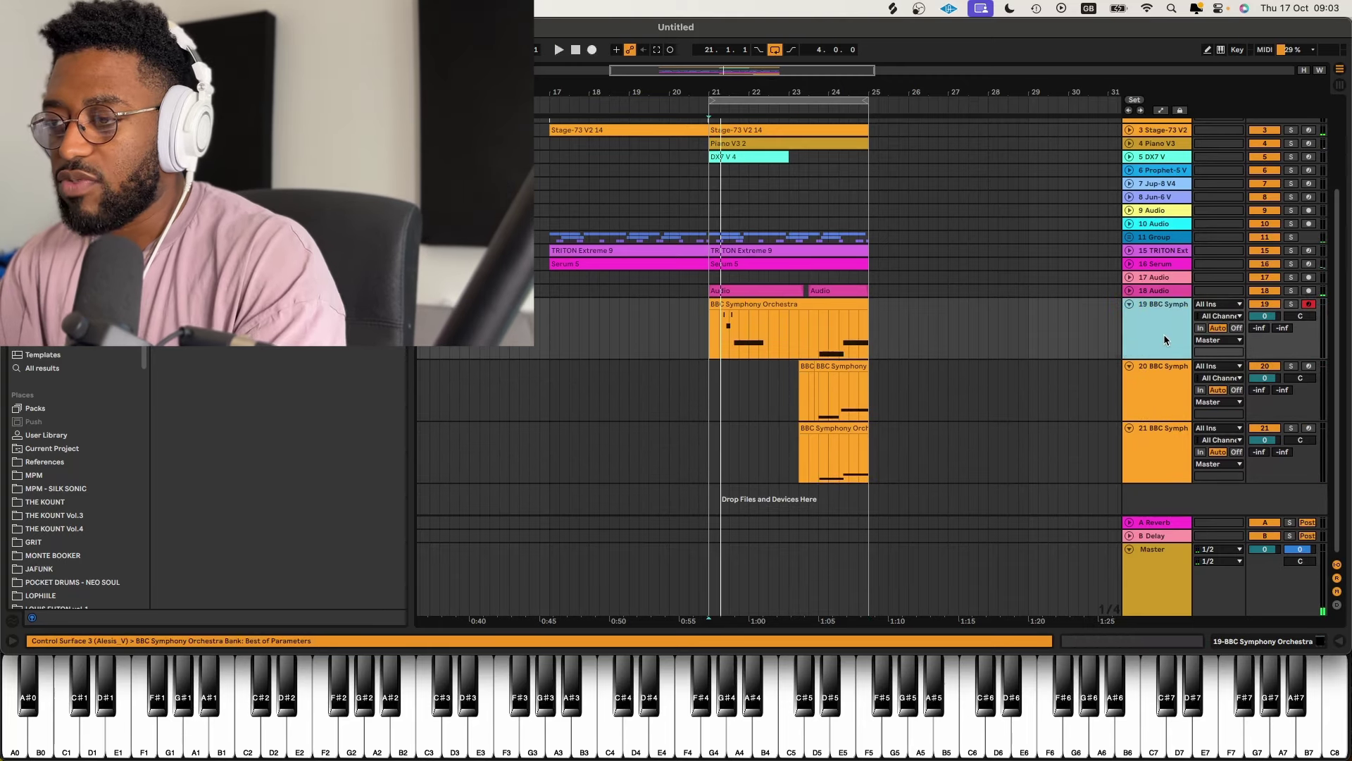
{"action": "key", "text": "super+d"}
{"action": "key", "text": "space"}
{"action": "left_click", "coordinate": [739, 365]}
{"action": "key", "text": "Delete"}
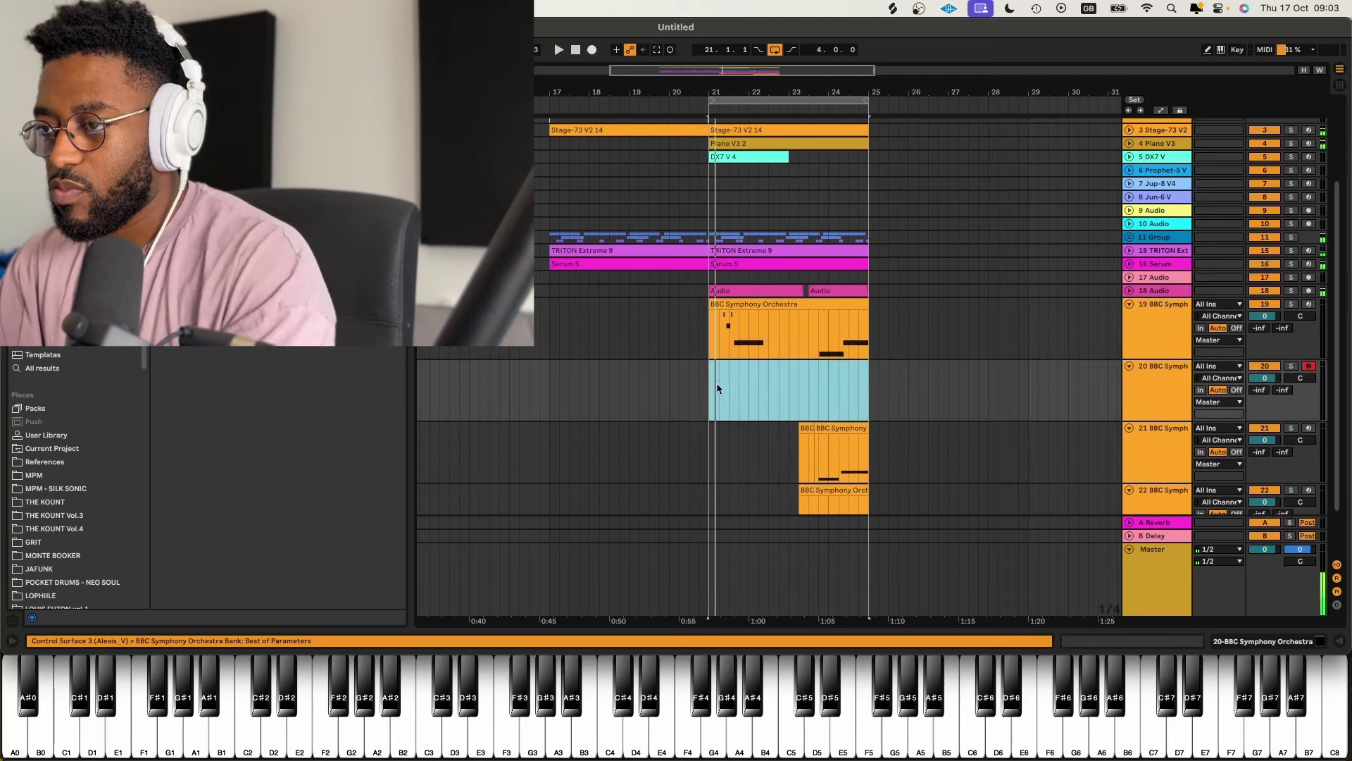
- Record a new BBC Symphony Orchestra part on track 20 from bar 21 to the start of bar 23
{"action": "left_click", "coordinate": [718, 388]}
{"action": "key", "text": "F9"}
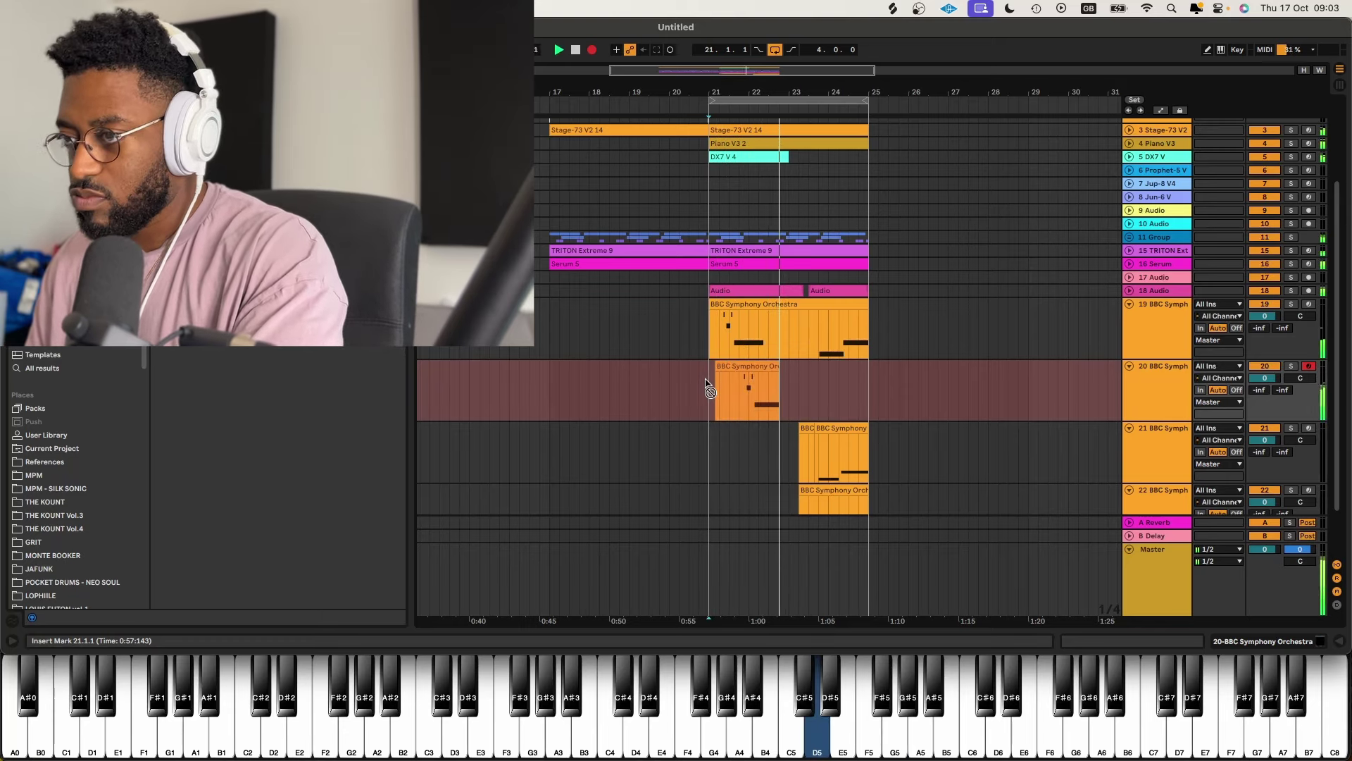
{"action": "key", "text": "space"}
- Duplicate track 20 without its clip and record a further brass part on the copy from bar 21
{"action": "key", "text": "super+t"}
{"action": "left_click", "coordinate": [1158, 387]}
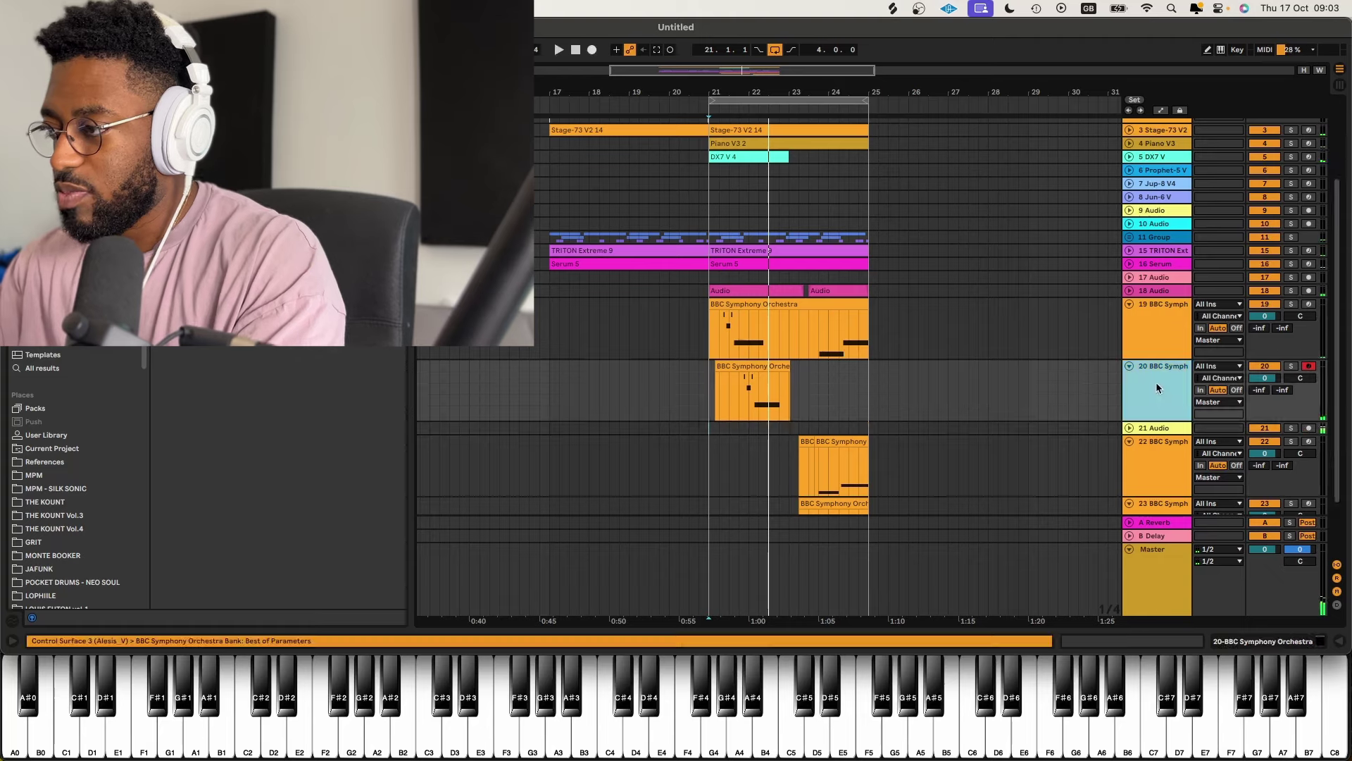
{"action": "key", "text": "super+d"}
{"action": "left_click", "coordinate": [714, 468]}
{"action": "key", "text": "F9"}
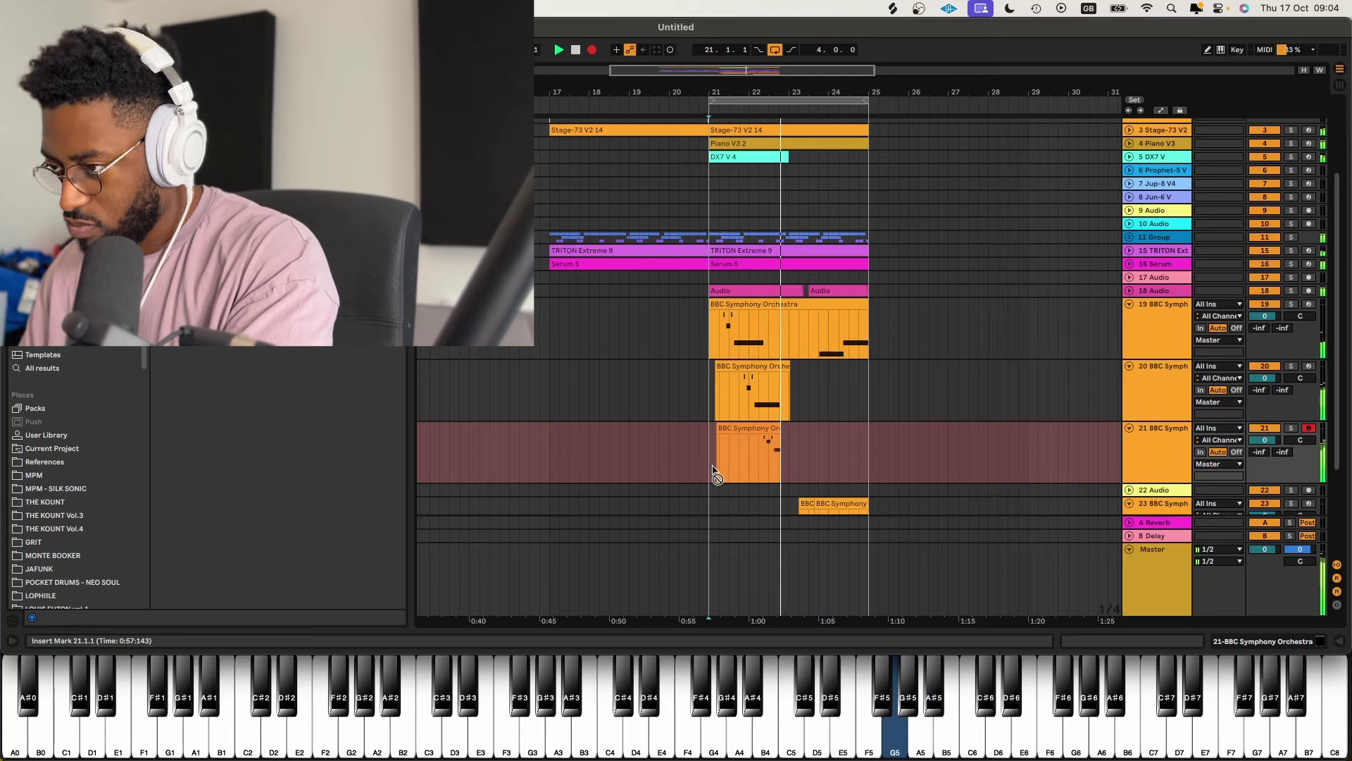
{"action": "key", "text": "space"}
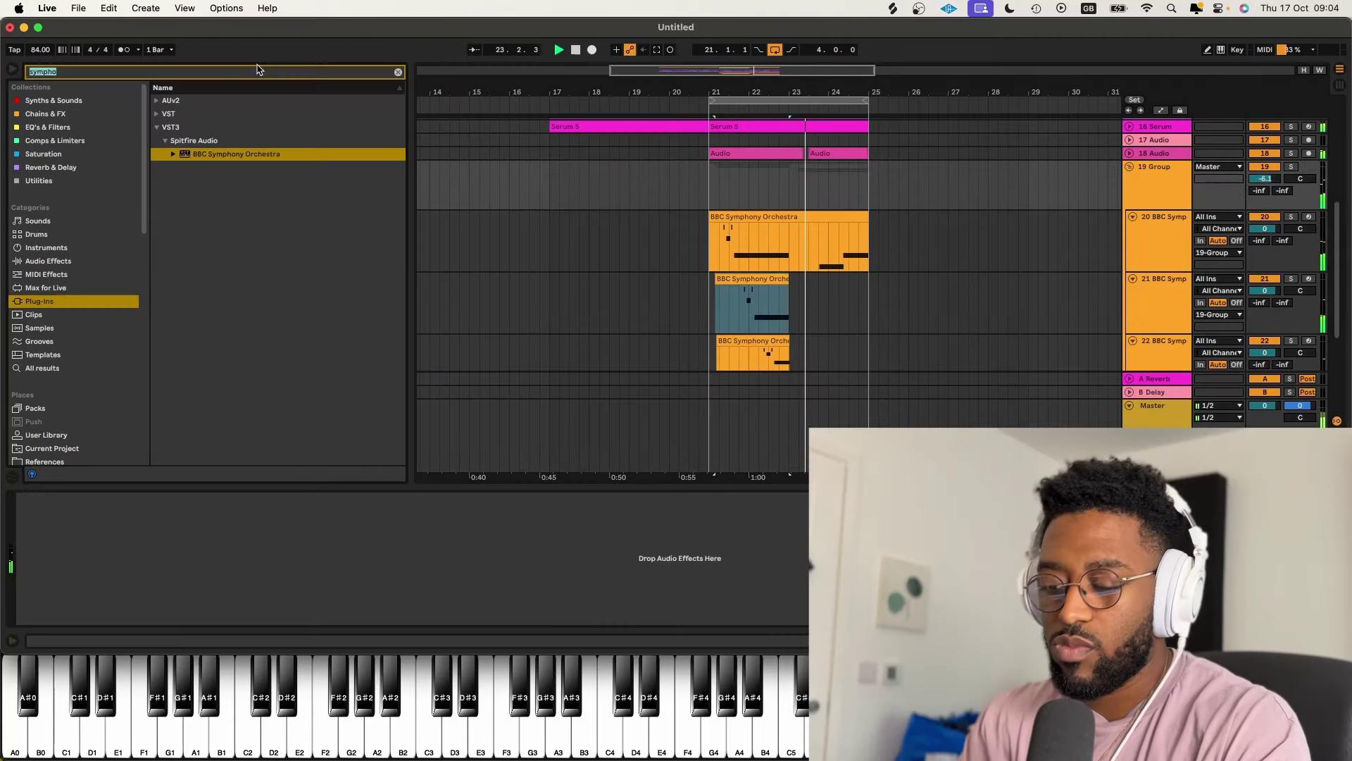
- Add EQ Eight, Compressor and ValhallaVintageVerb to the BBC Symphony Orchestra group
{"action": "type", "text": "ew"}
{"action": "key", "text": "BackSpace"}
{"action": "type", "text": "q"}
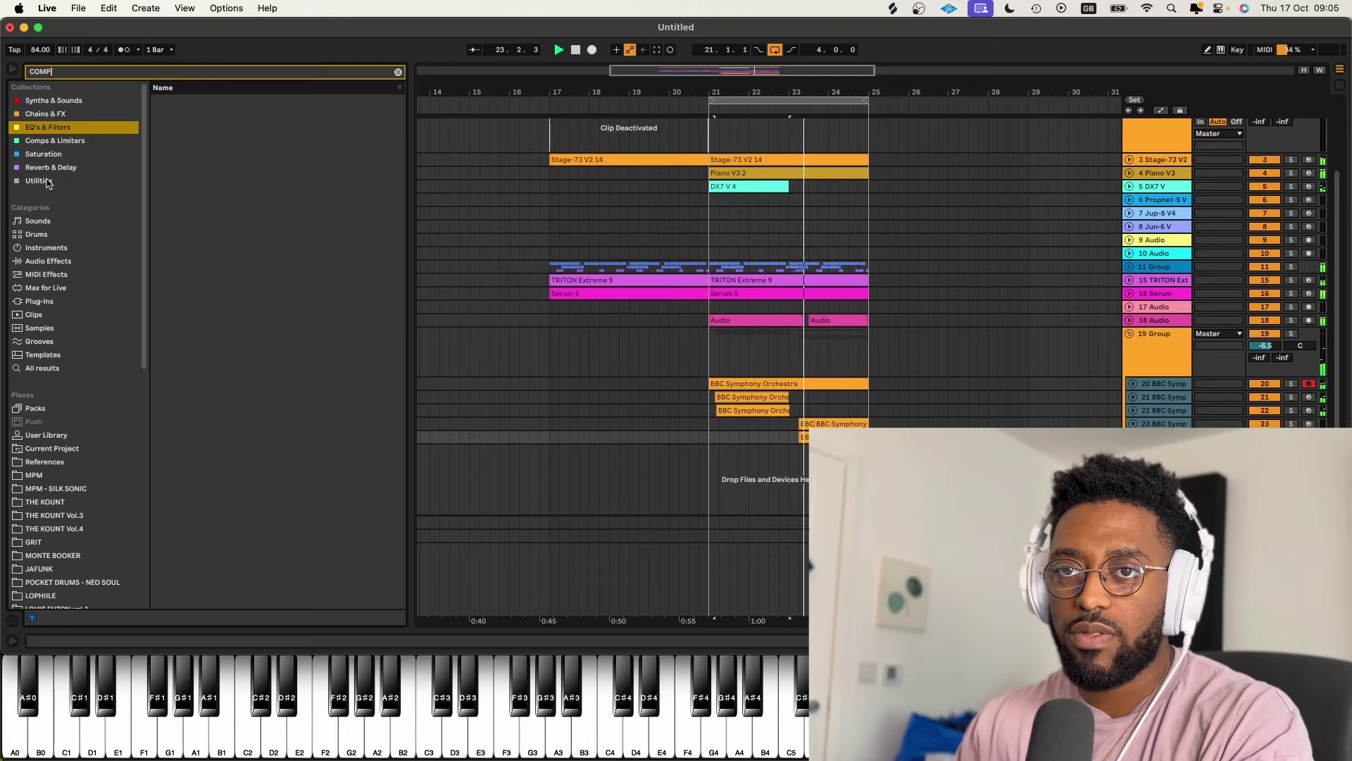
{"action": "left_click", "coordinate": [42, 181]}
{"action": "left_click", "coordinate": [44, 141]}
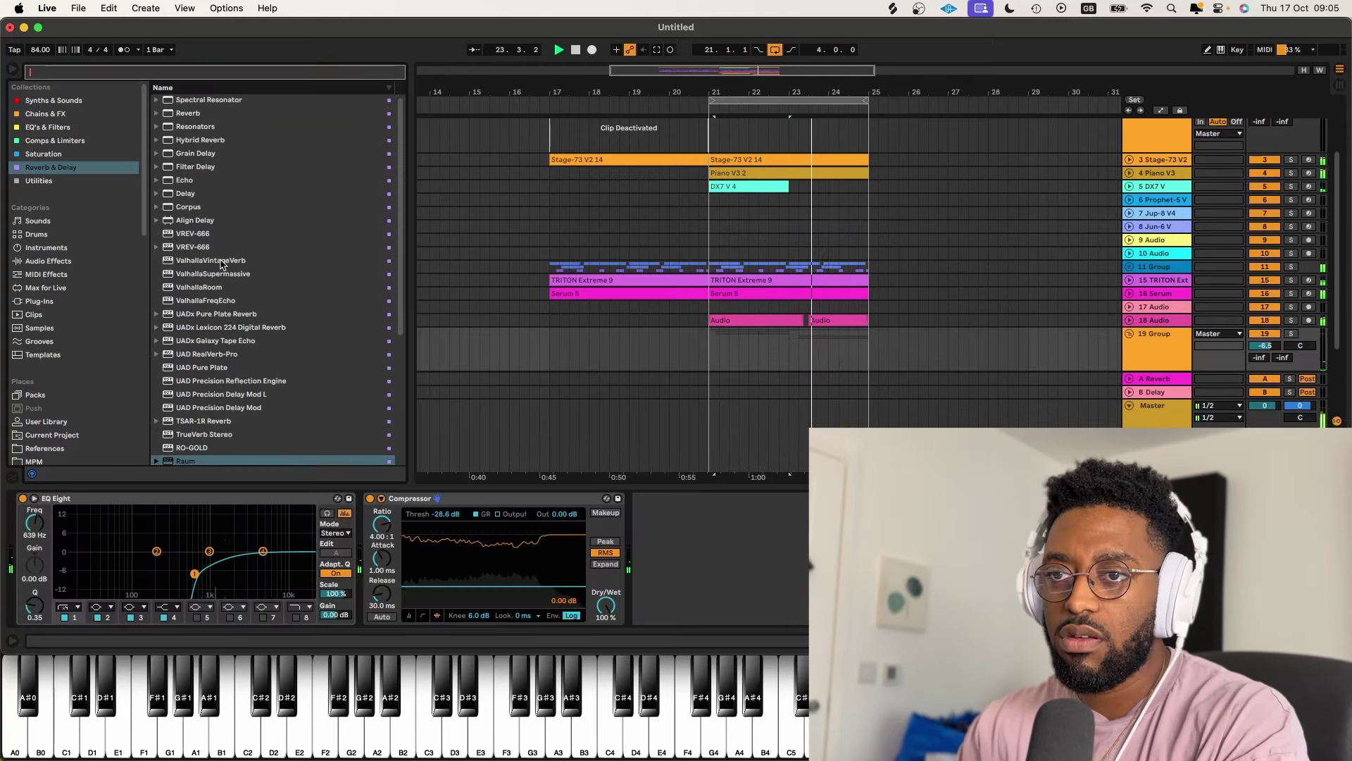
{"action": "left_click_drag", "start_coordinate": [211, 261], "coordinate": [729, 512]}
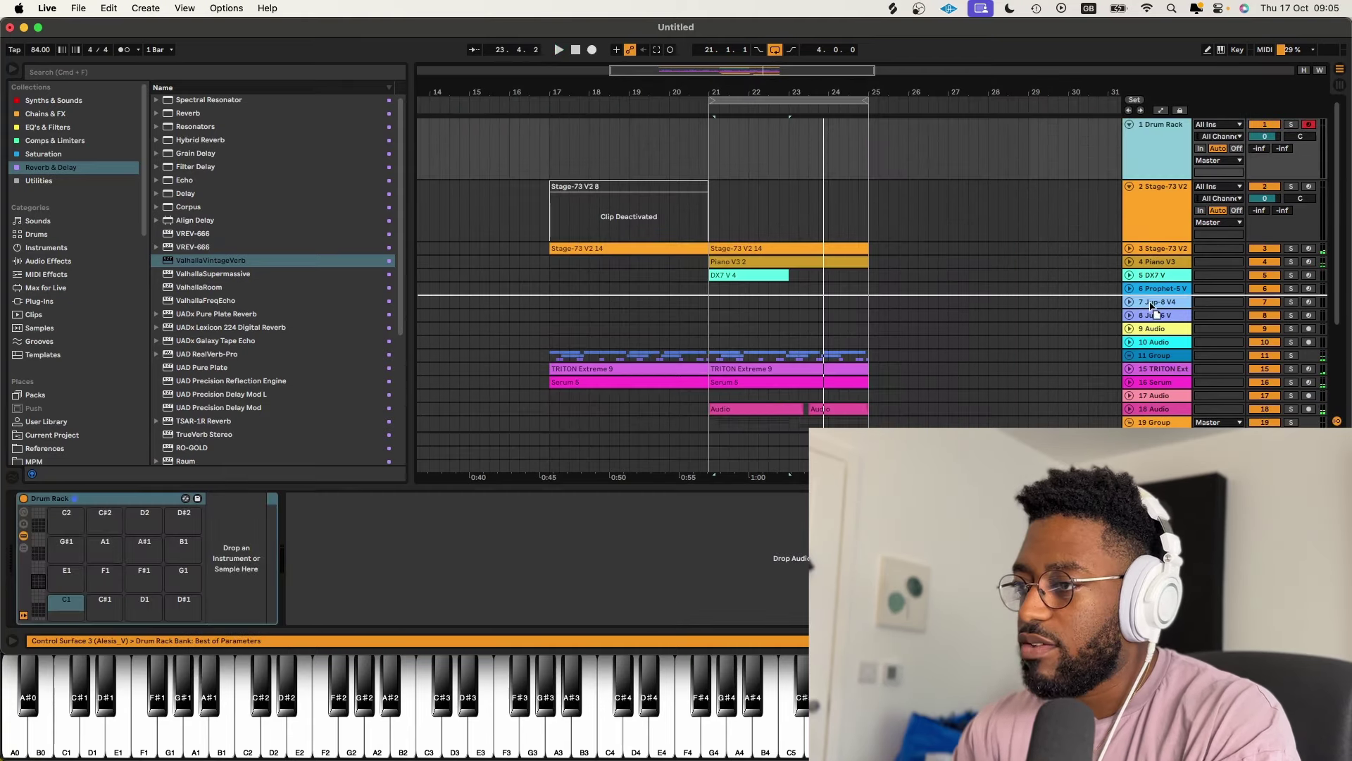
- Move the Drum Rack track into the drum group and record a pattern with Hihat (2020) from bar 21 to bar 23
{"action": "left_click", "coordinate": [1159, 360]}
{"action": "left_click_drag", "start_coordinate": [1158, 360], "coordinate": [1160, 367]}
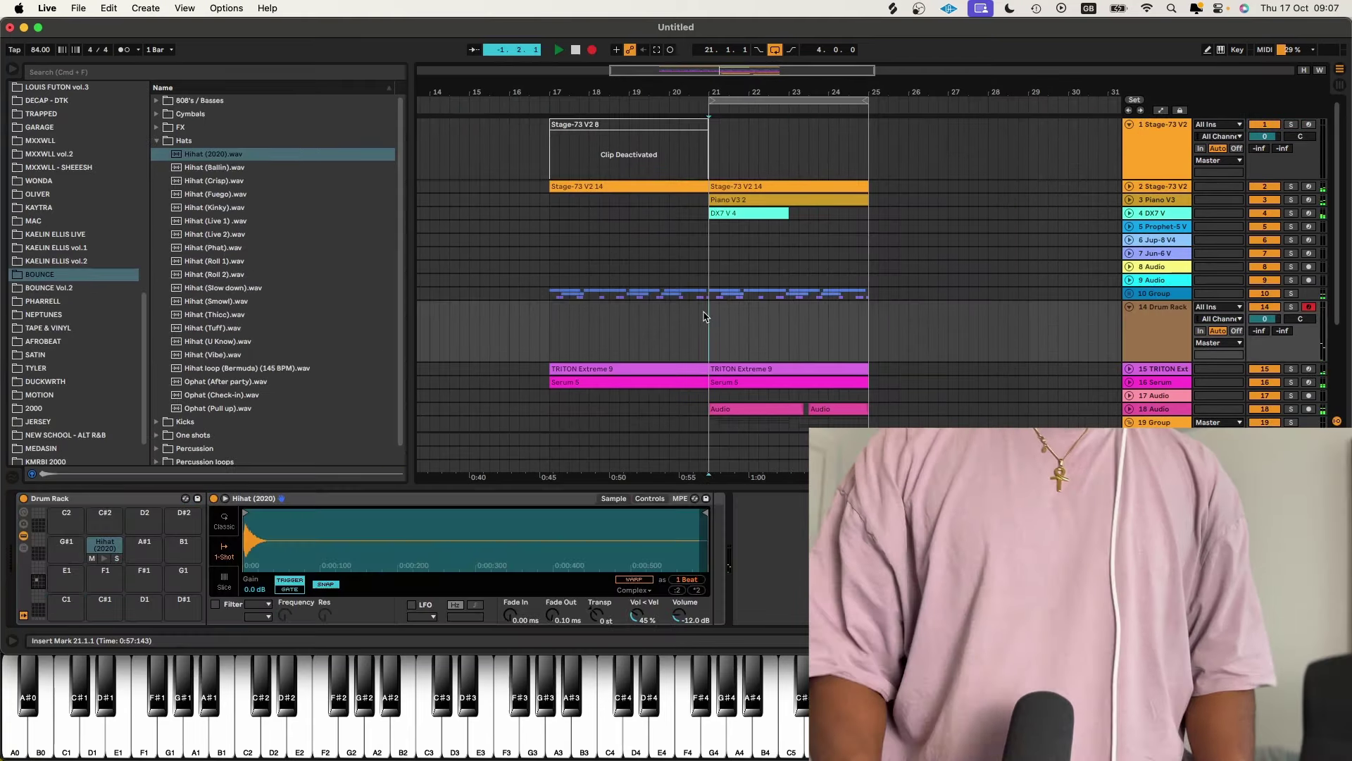
{"action": "key", "text": "F9"}
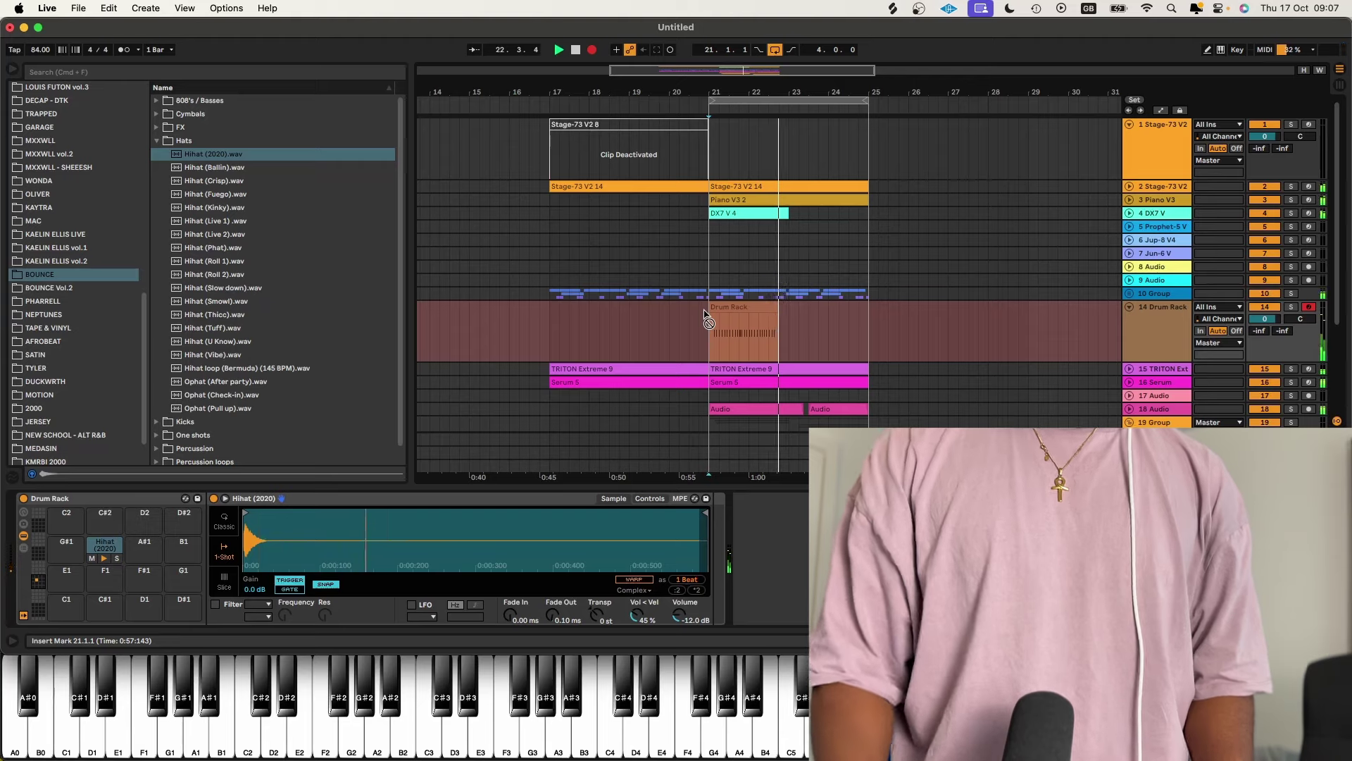
{"action": "key", "text": "space"}
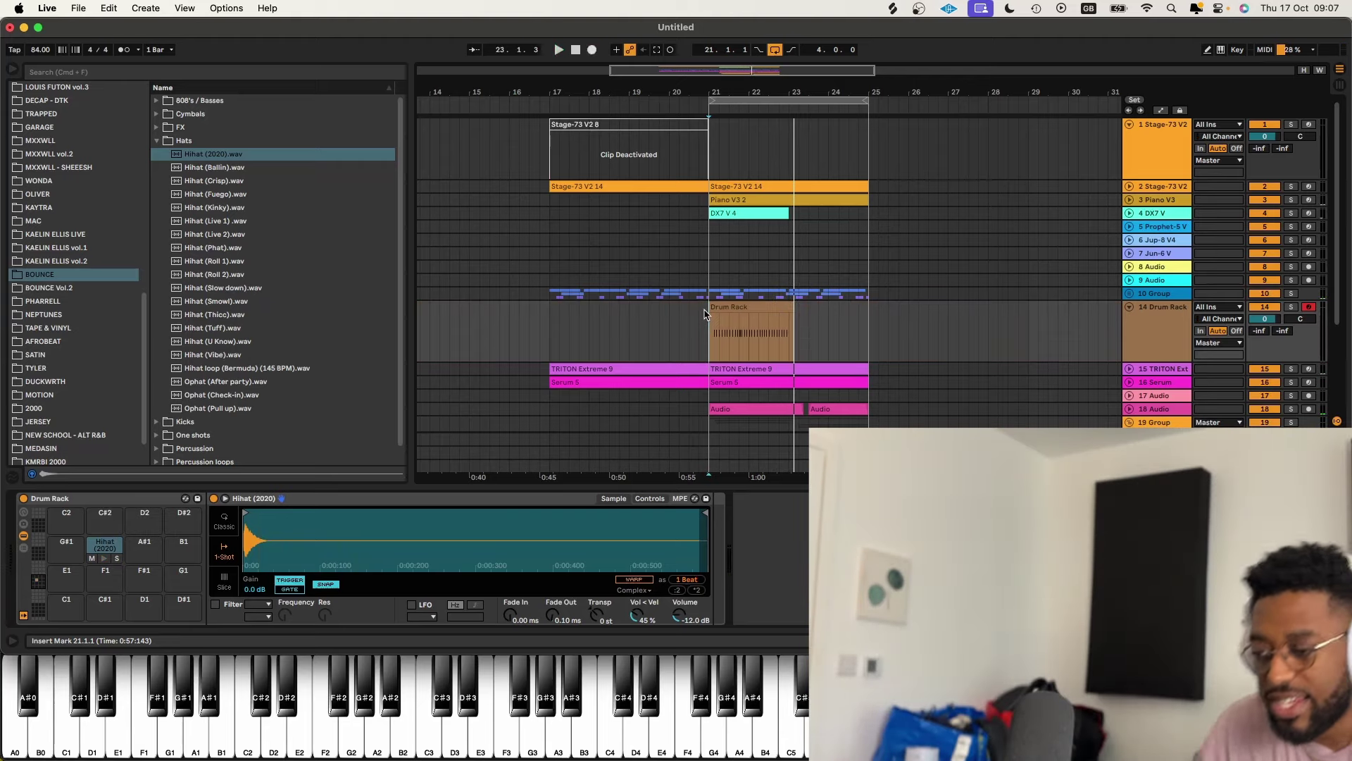
- Set the hi-hat clip's grid to 1/32, draw a short run of 1/32 notes after 1.1.3, and adjust their velocities
{"action": "right_click", "coordinate": [353, 320]}
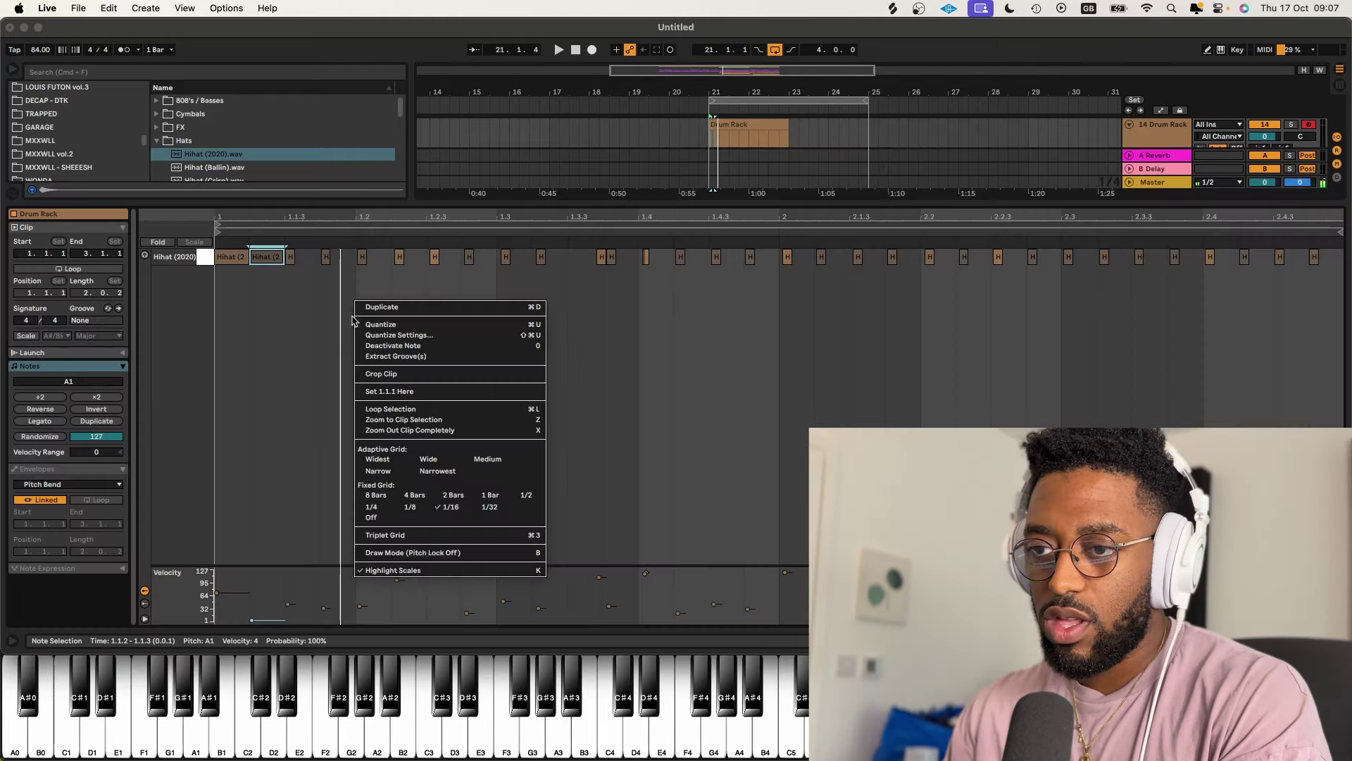
{"action": "left_click", "coordinate": [480, 507]}
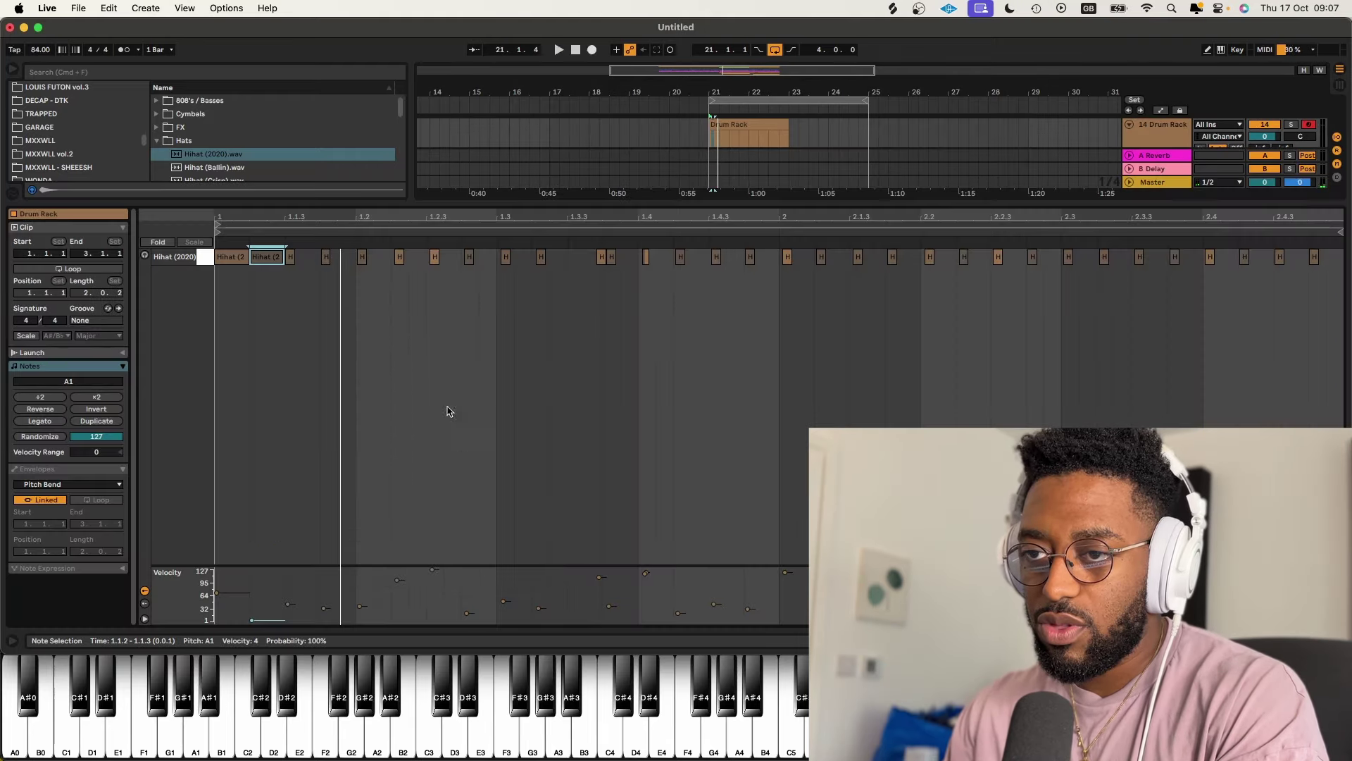
{"action": "key", "text": "cmd+z"}
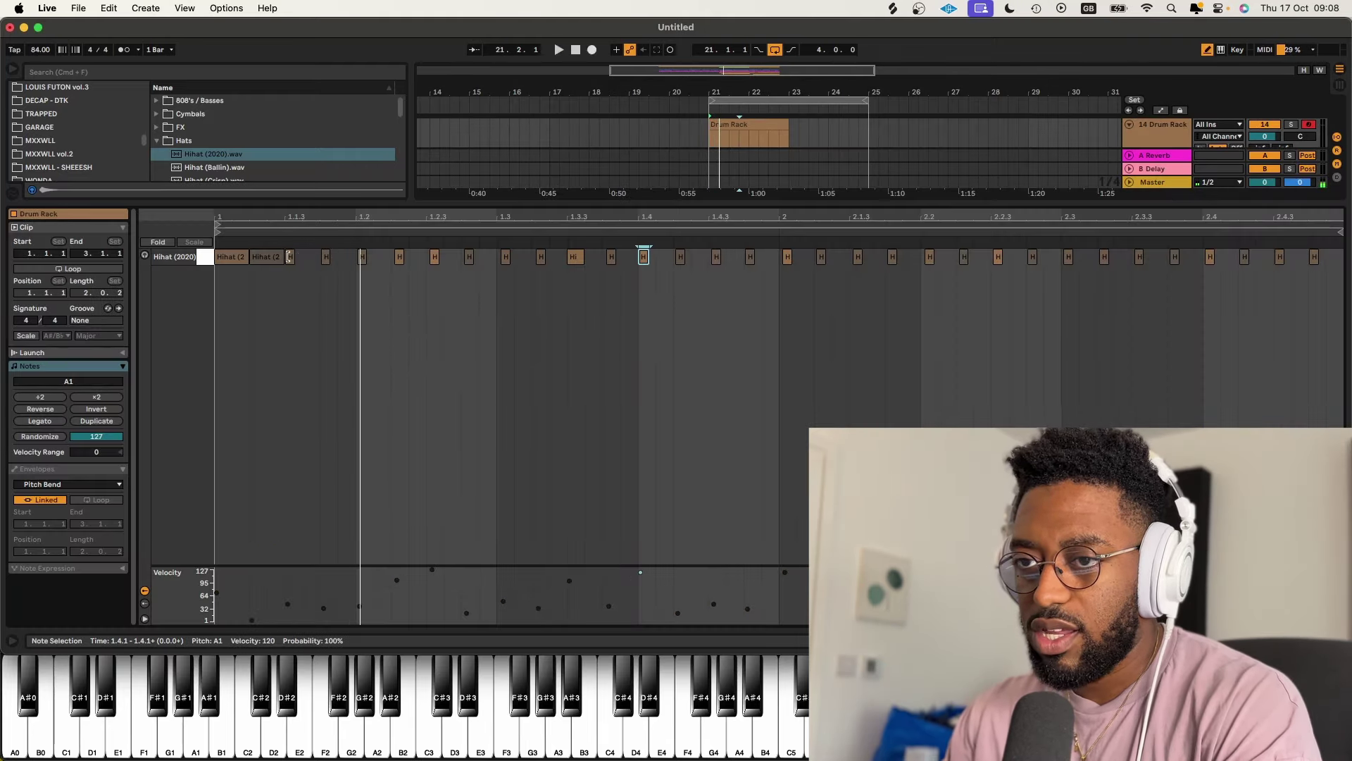
{"action": "left_click", "coordinate": [308, 251]}
{"action": "key", "text": "space"}
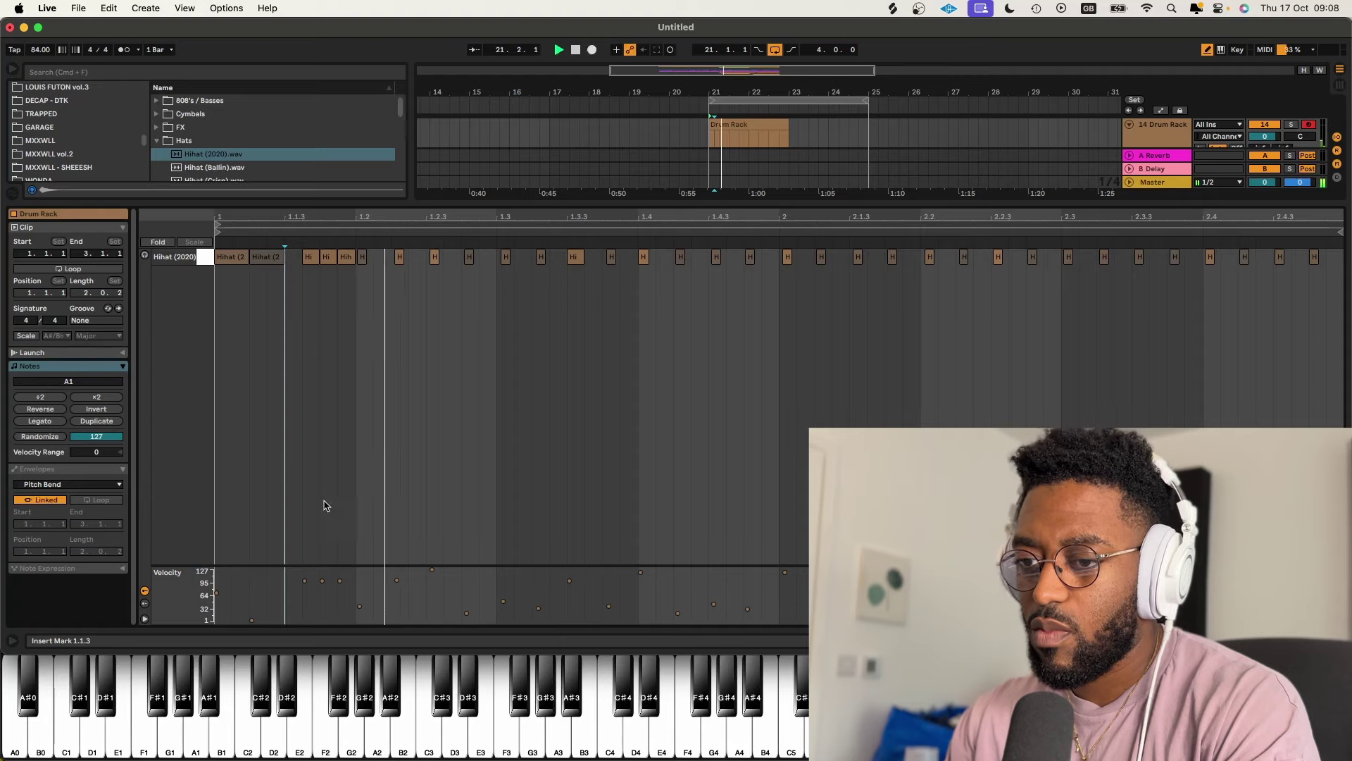
{"action": "left_click_drag", "start_coordinate": [317, 605], "coordinate": [362, 590]}
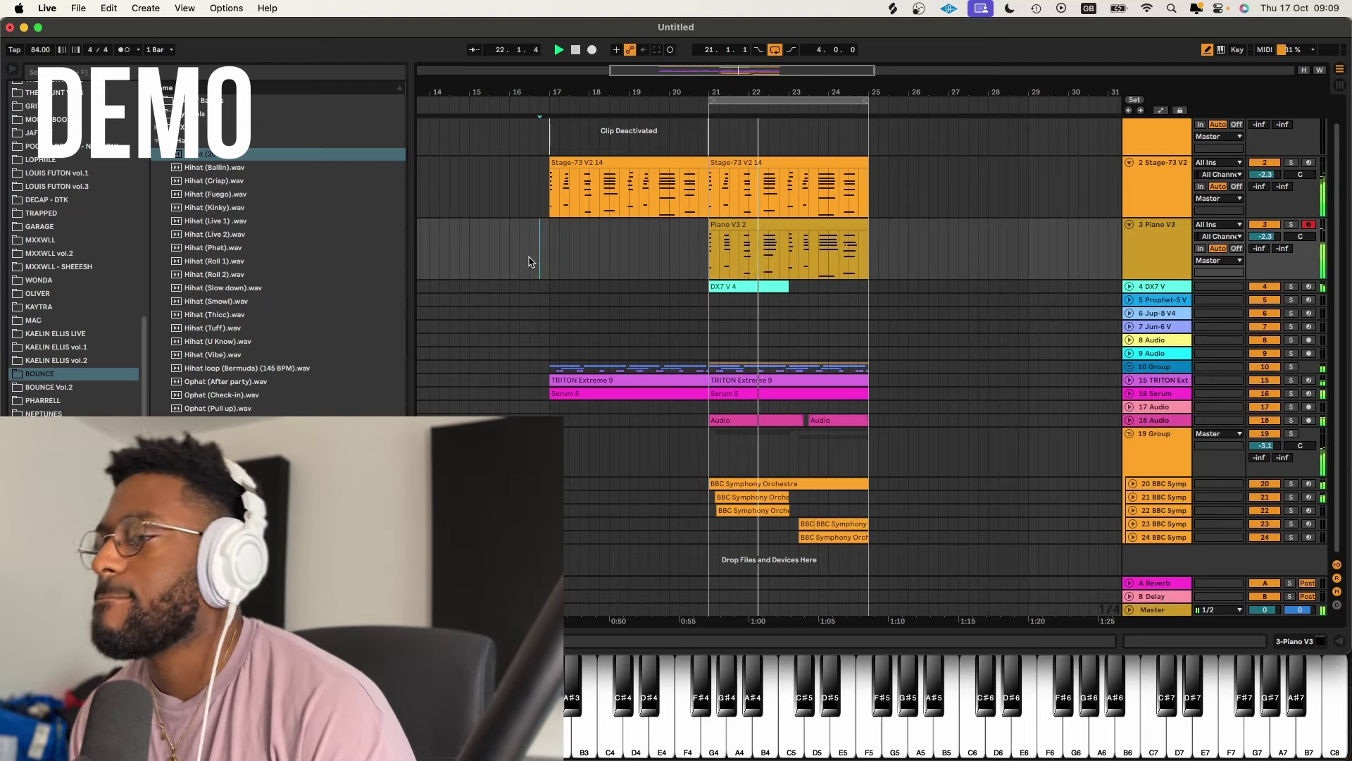
- Unfold the drum group and lower the Drum Rack track's volume to about -7.8 dB
{"action": "left_click", "coordinate": [1131, 366]}
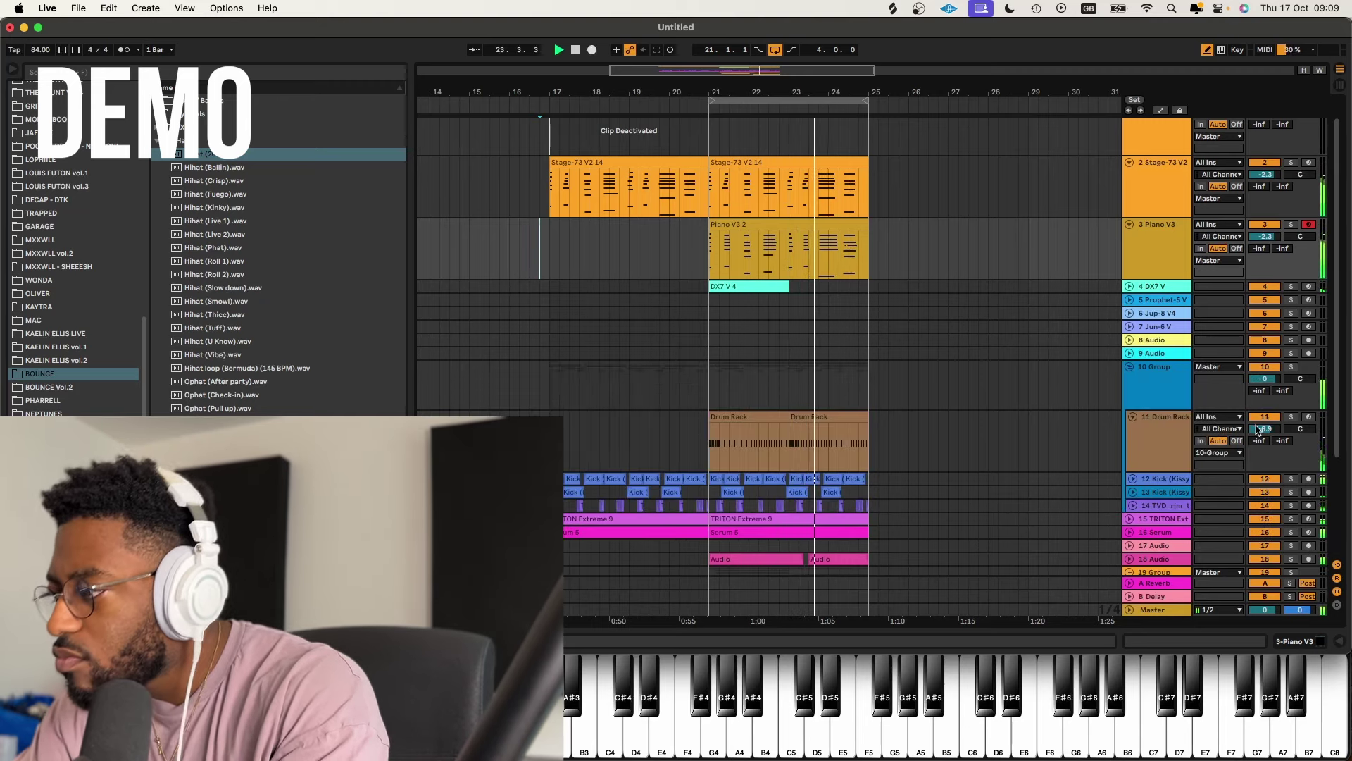
{"action": "left_click_drag", "start_coordinate": [1258, 428], "coordinate": [1258, 430]}
{"action": "scroll", "coordinate": [1187, 395], "scroll_direction": "down", "scroll_amount": 4}
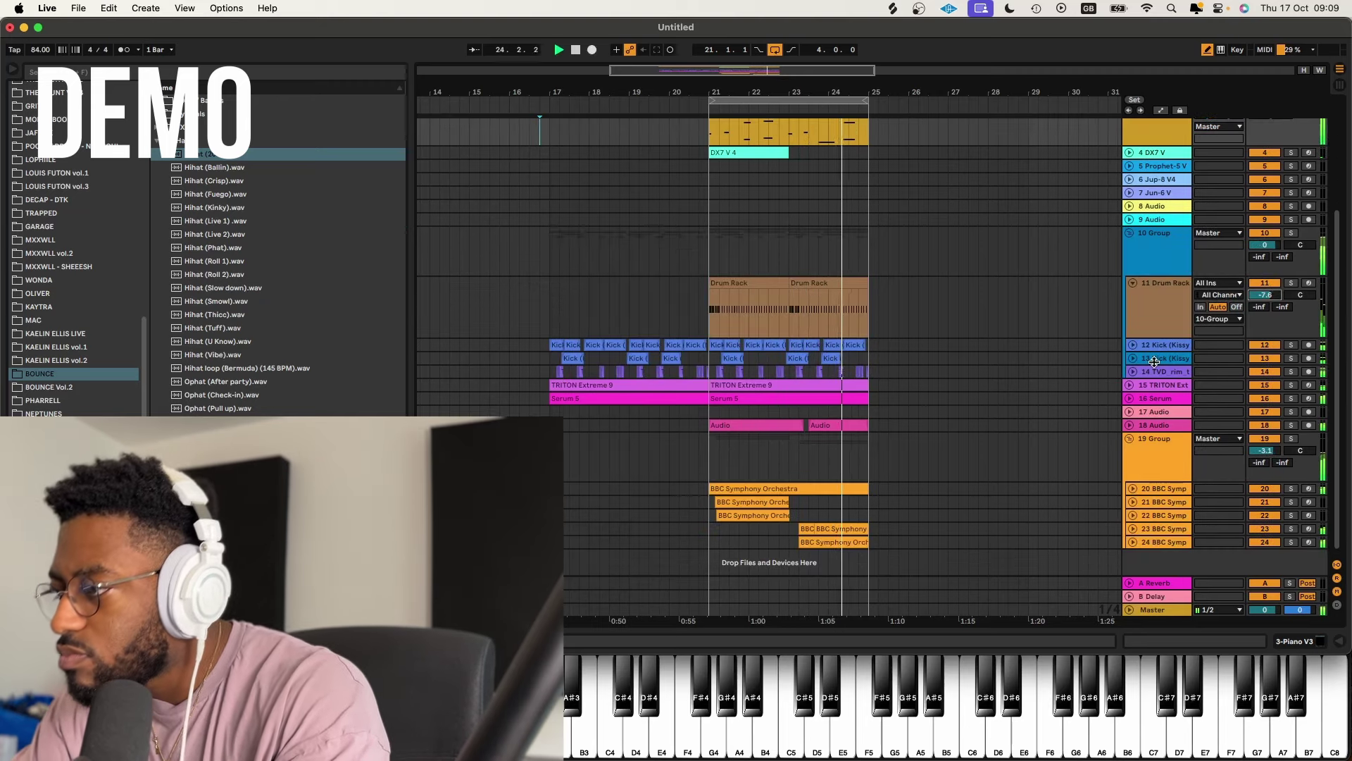
- Select tracks 15 to 19, unfold tracks 15 to 18 together, and set the TRITON Extreme track's volume to -15.0 dB
{"action": "left_click", "coordinate": [1155, 386]}
{"action": "left_click", "coordinate": [1155, 453]}
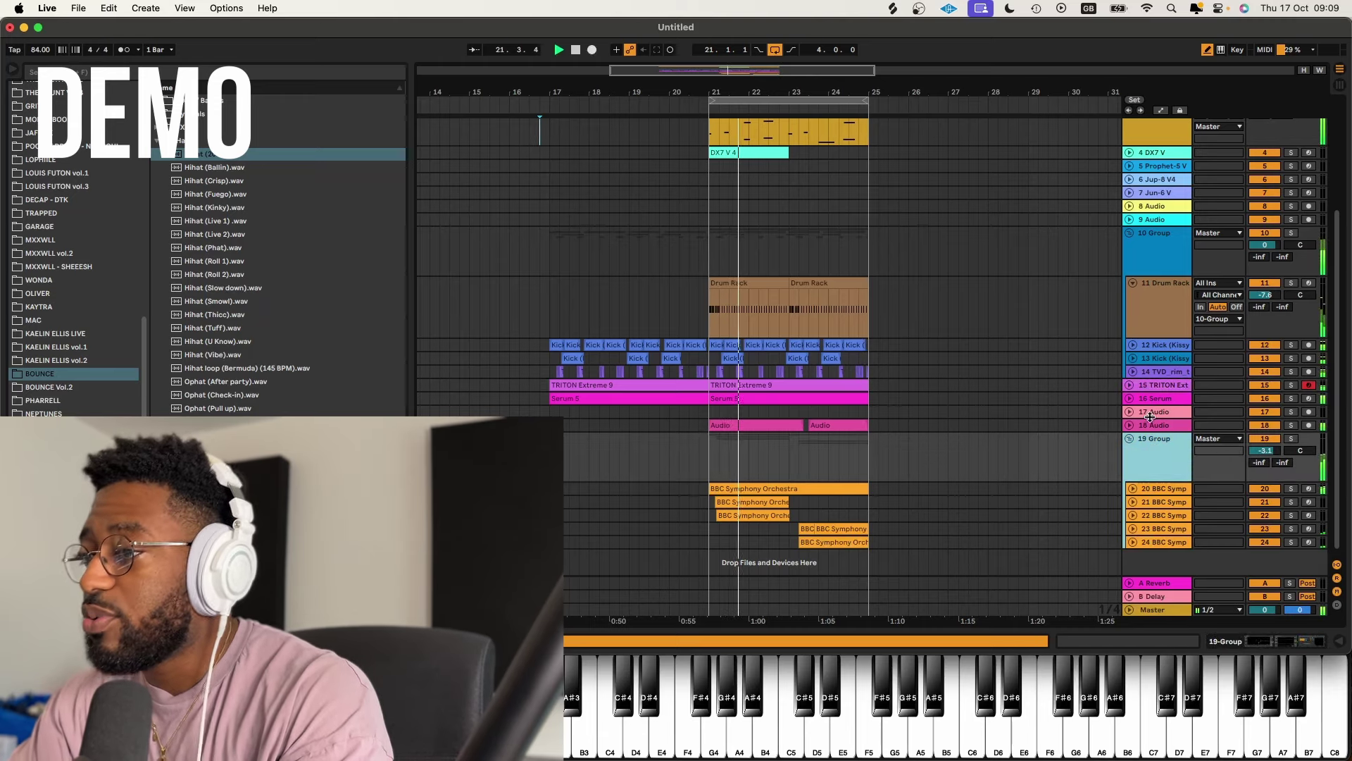
{"action": "left_click", "coordinate": [1153, 387]}
{"action": "left_click", "coordinate": [1146, 454]}
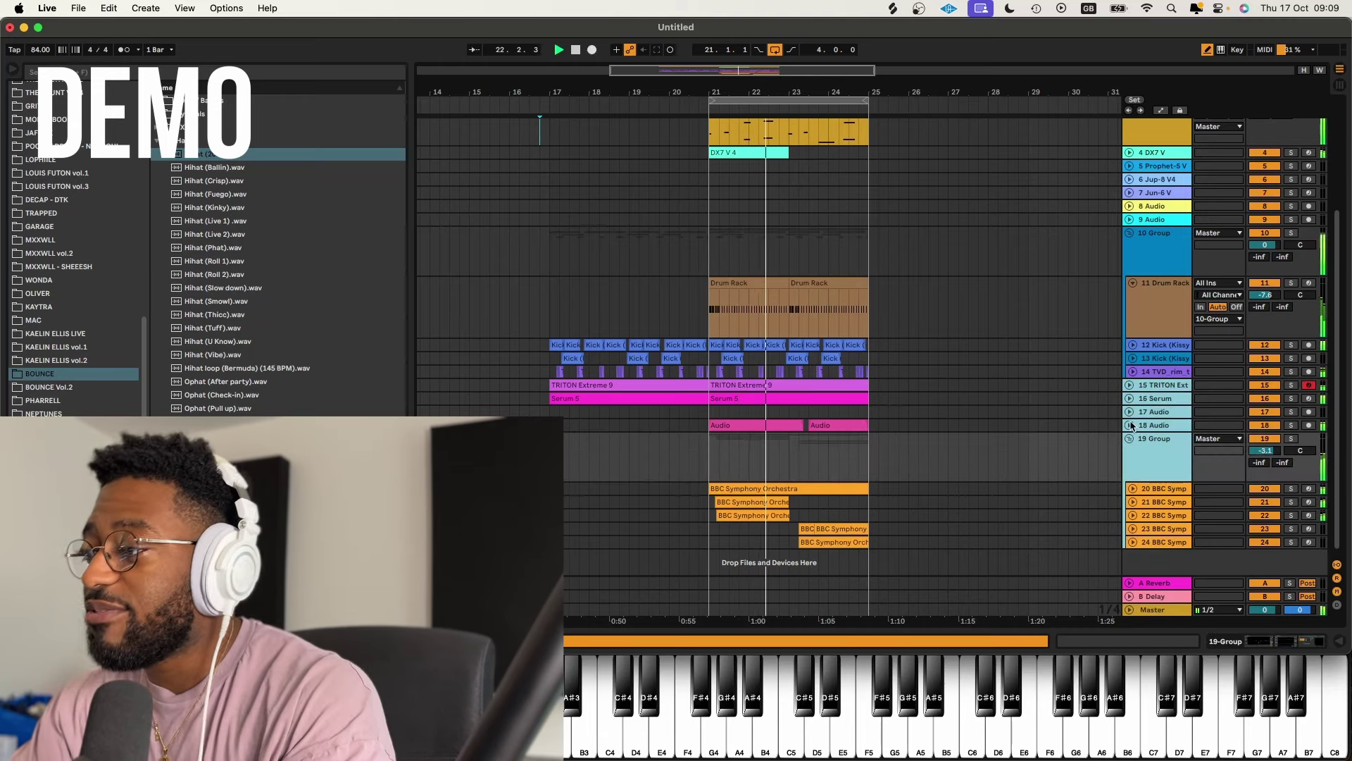
{"action": "left_click", "coordinate": [1131, 425]}
{"action": "left_click_drag", "start_coordinate": [1270, 352], "coordinate": [1270, 371]}
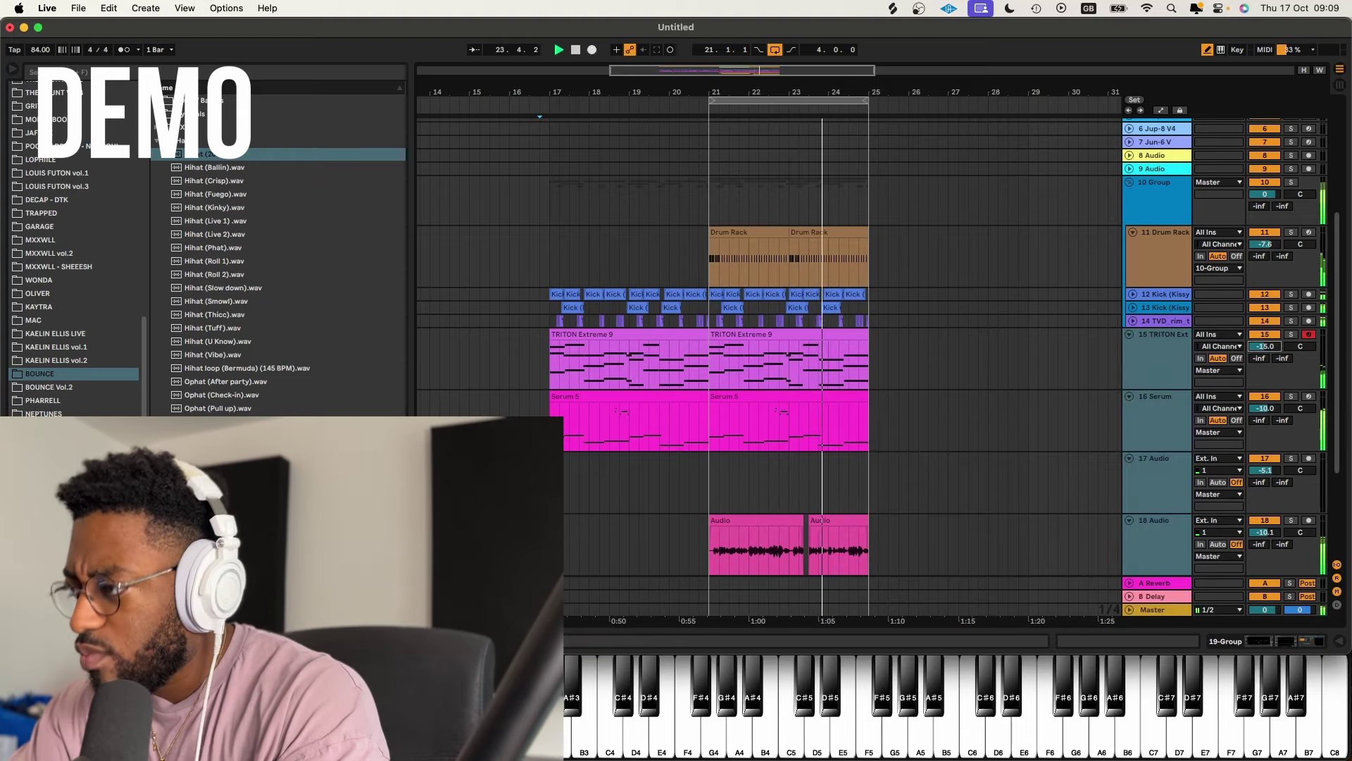